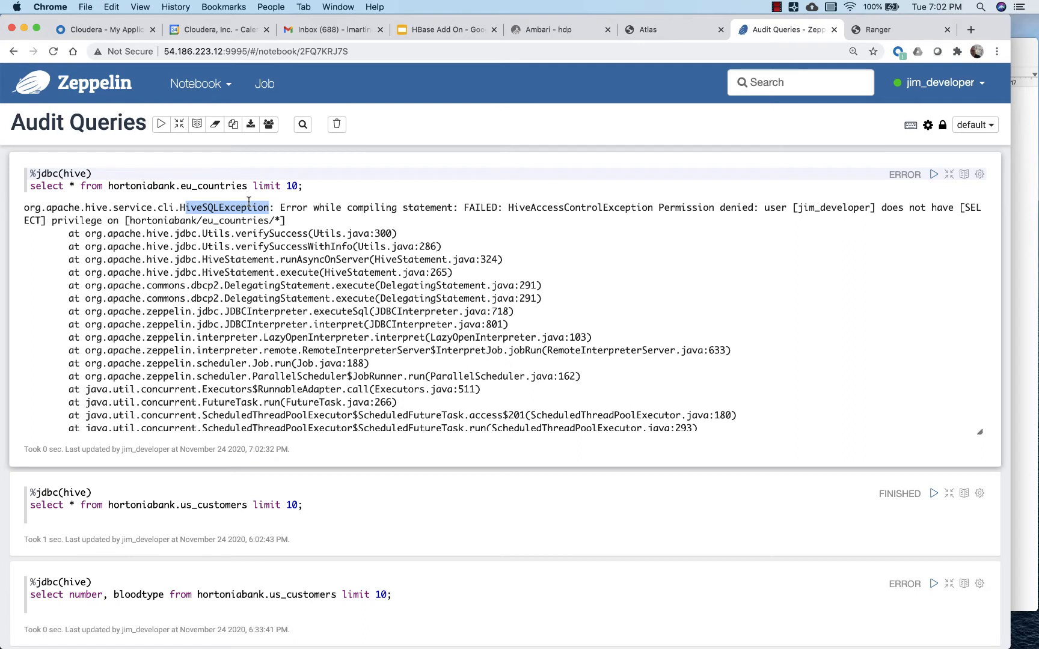
# Examine the Hive error under the eu_countries query for the denied user, the missing privilege and the affected table.
pyautogui.click(565, 202)
pyautogui.moveTo(537, 204); pyautogui.dragTo(839, 211)
pyautogui.click(851, 208)
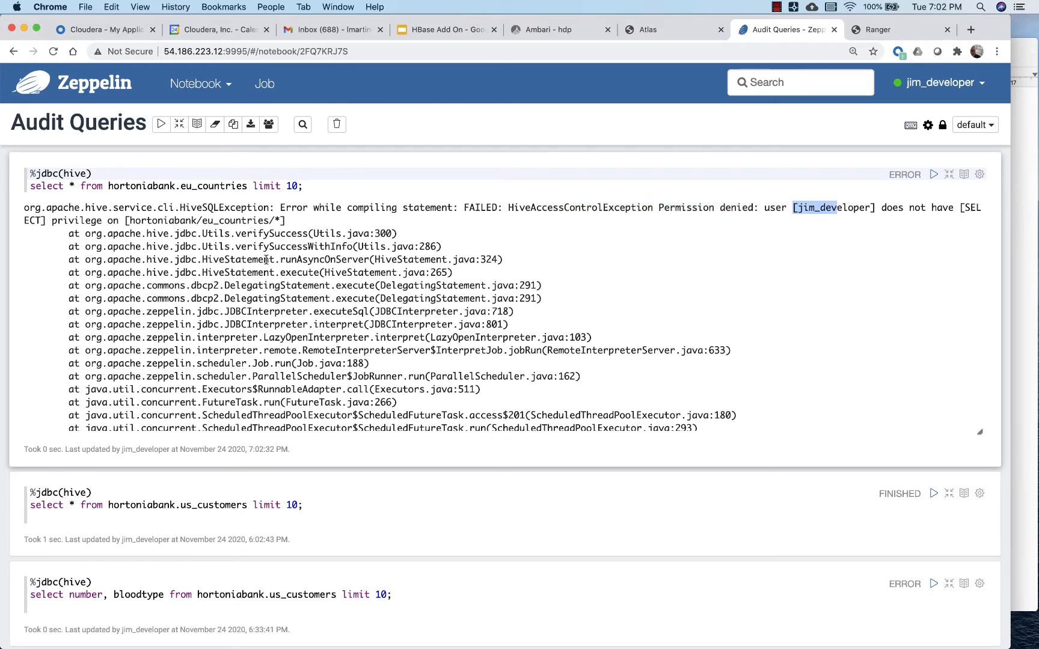
pyautogui.moveTo(202, 221); pyautogui.dragTo(272, 221)
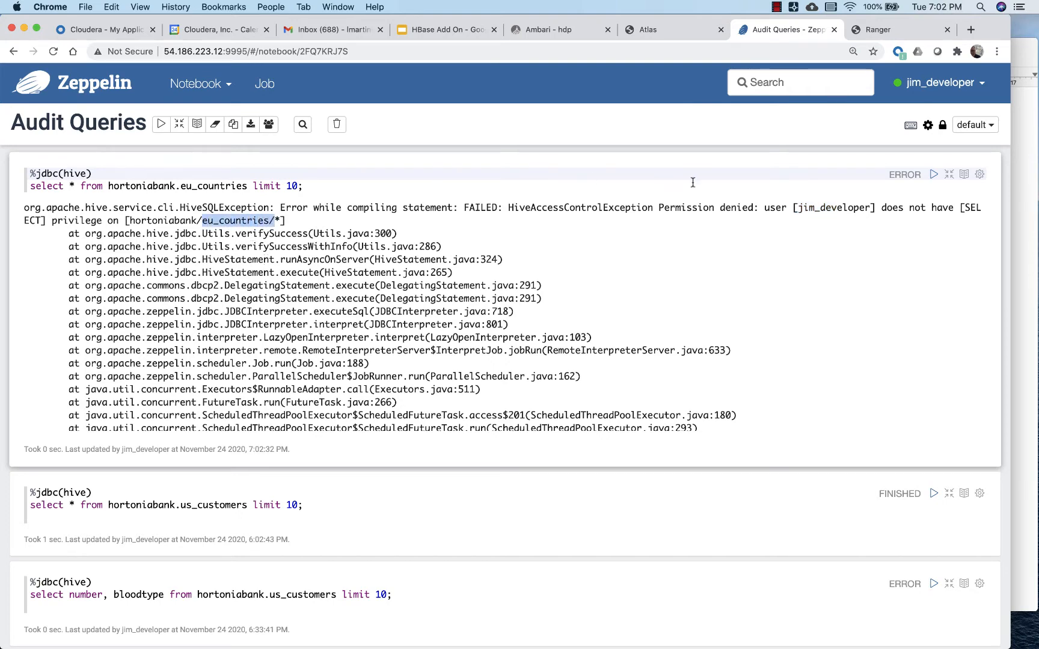
# Switch to Ranger and review policy 38's allow and deny conditions from the newest eu_countries entry in the access audit.
pyautogui.click(872, 30)
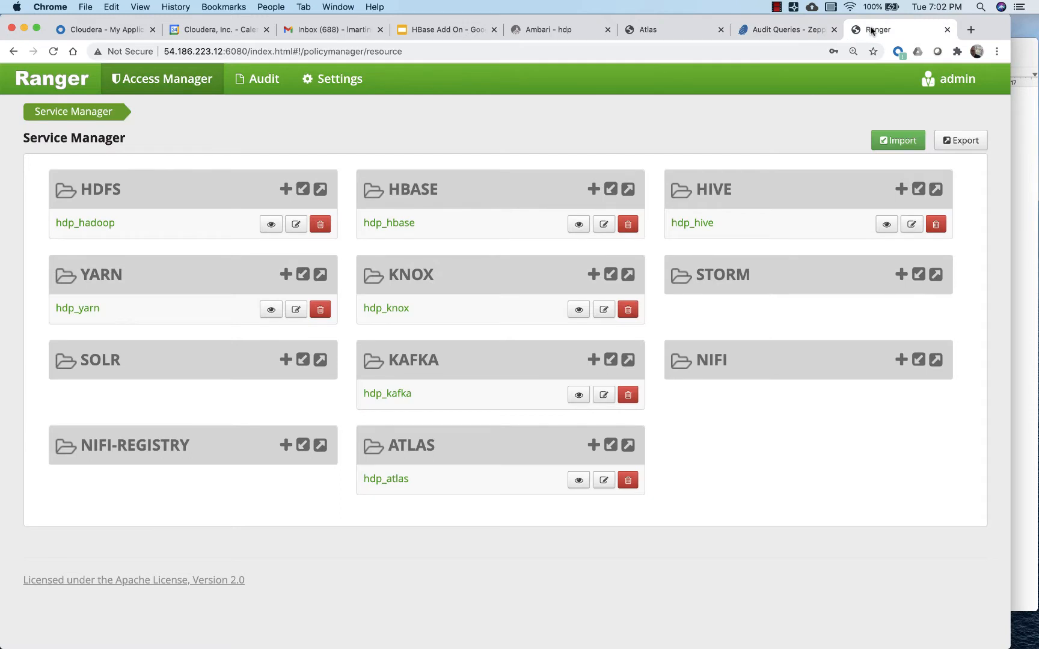
pyautogui.click(252, 89)
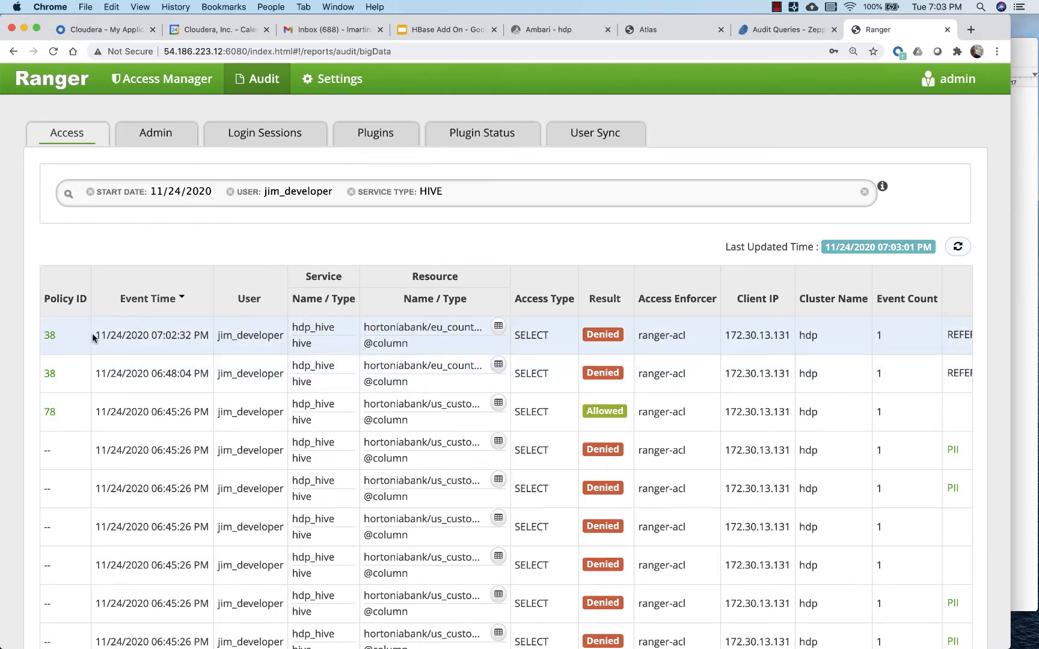
pyautogui.click(50, 336)
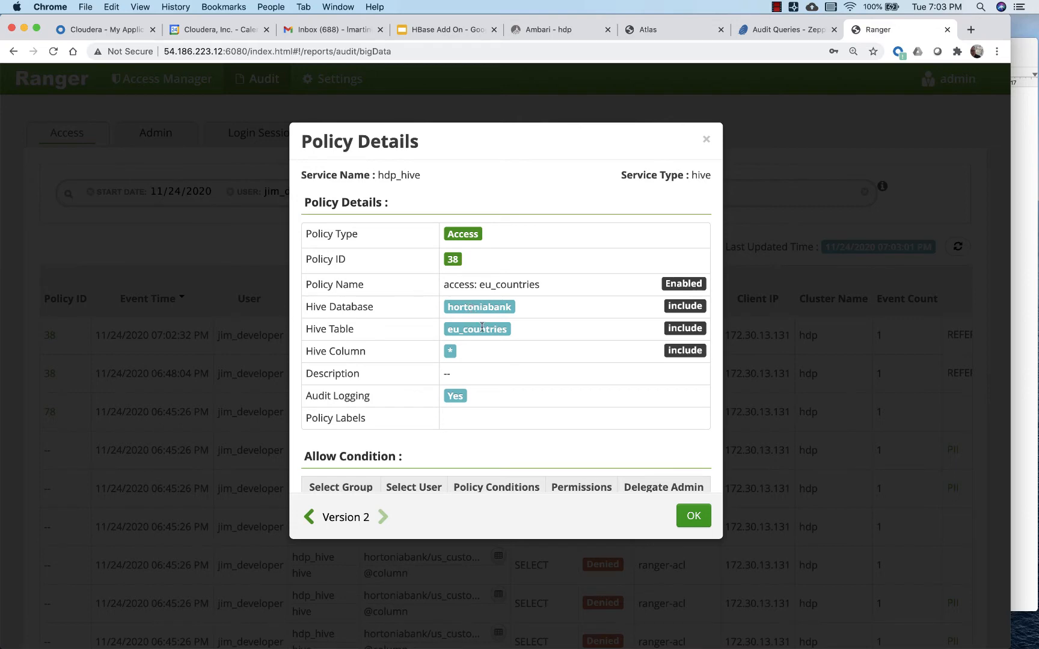
pyautogui.scroll(-1, 483, 327)
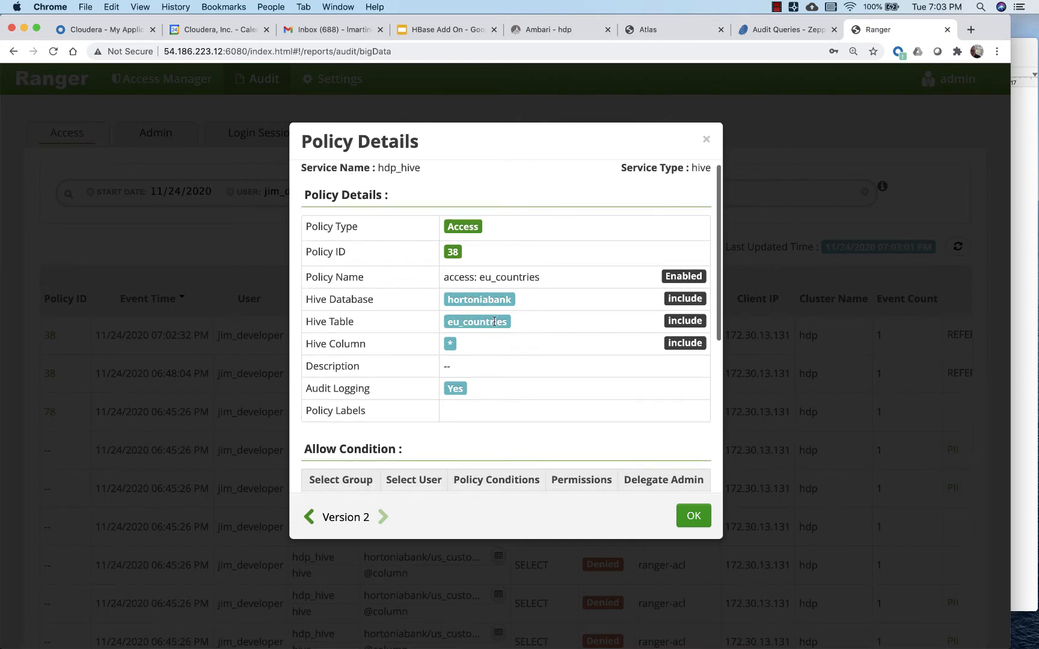
pyautogui.scroll(-3, 465, 346)
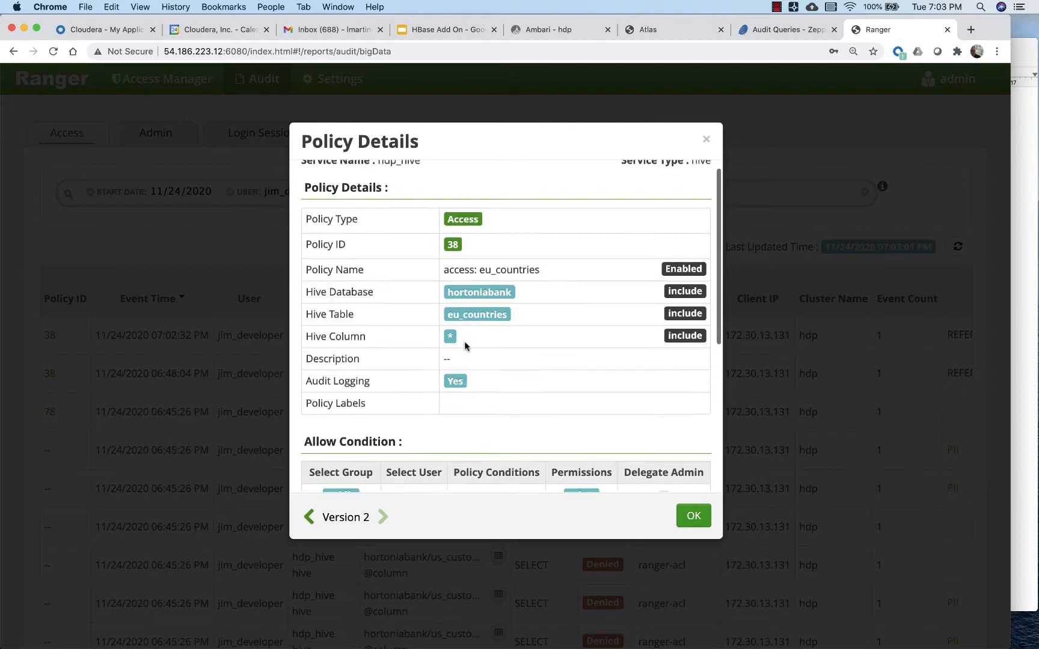
pyautogui.scroll(-1, 464, 346)
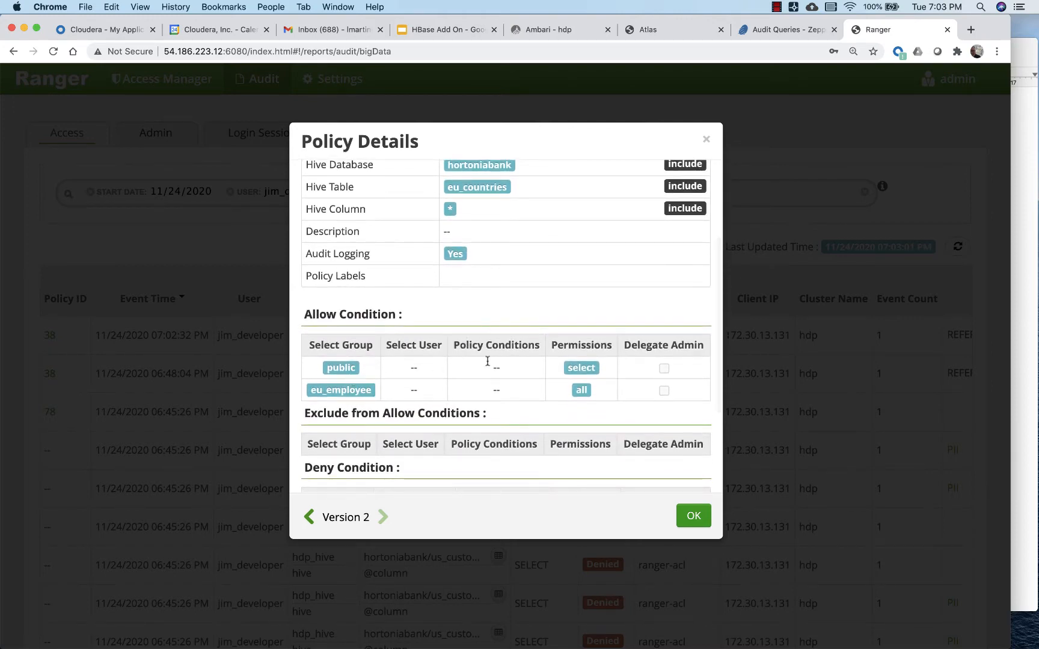
pyautogui.scroll(-3, 538, 360)
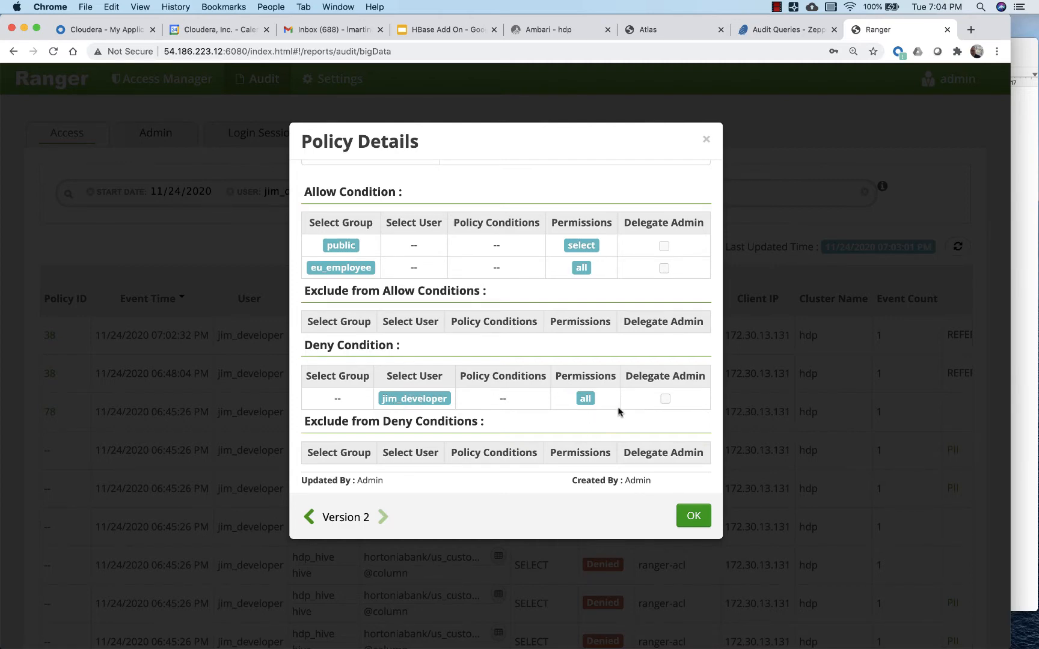
pyautogui.click(693, 516)
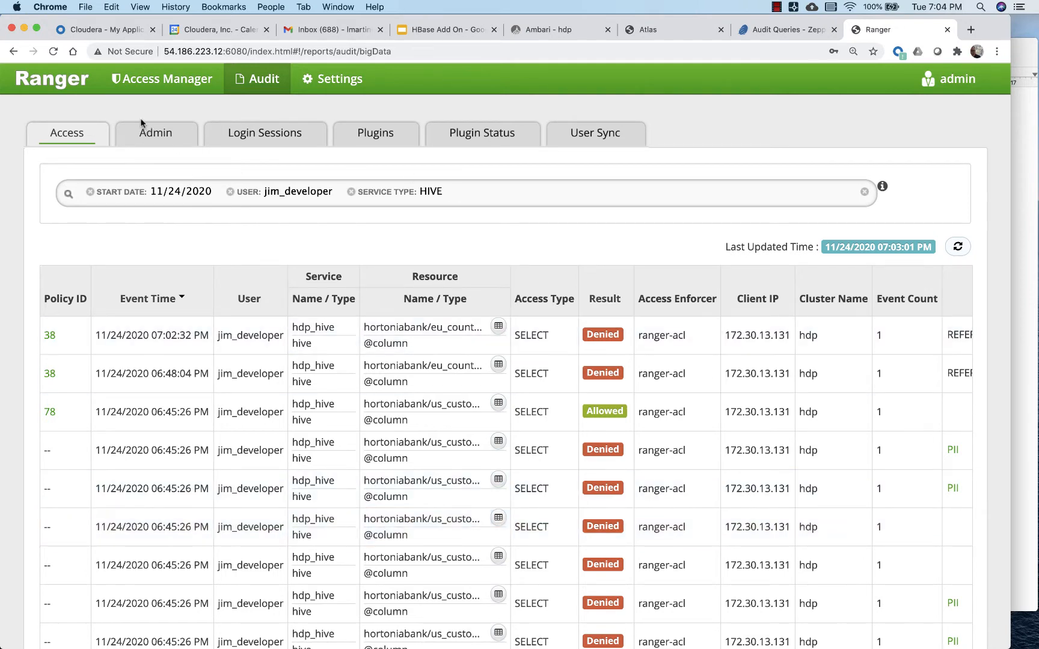
# Open the access: eu_countries policy from the hdp_hive policies, inspect its allow and deny conditions, and return to the access audit.
pyautogui.moveTo(155, 86)
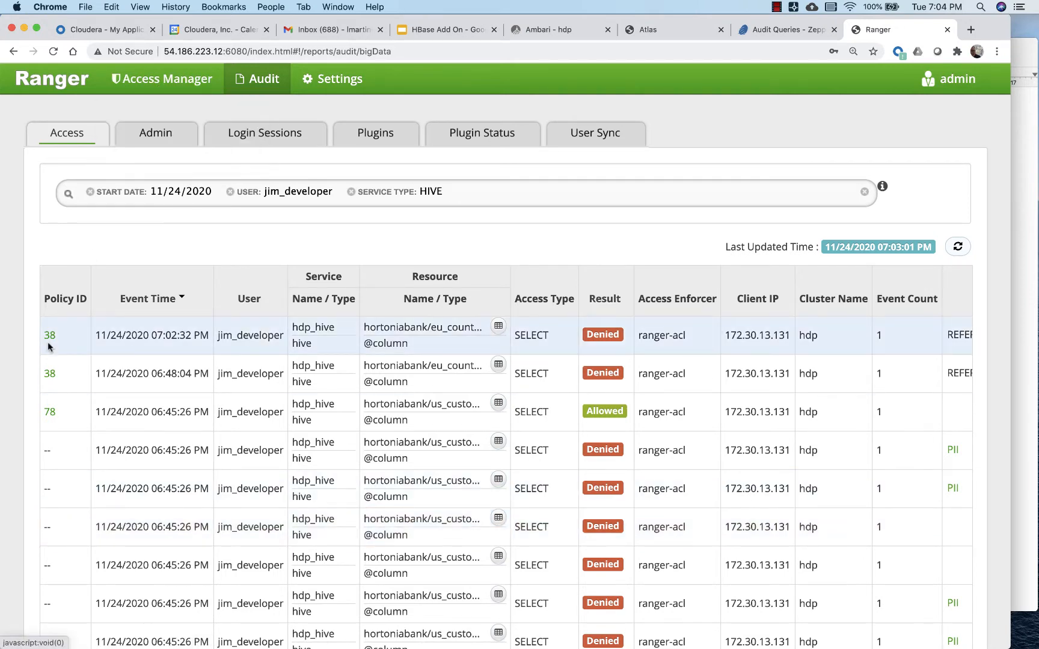
pyautogui.click(164, 109)
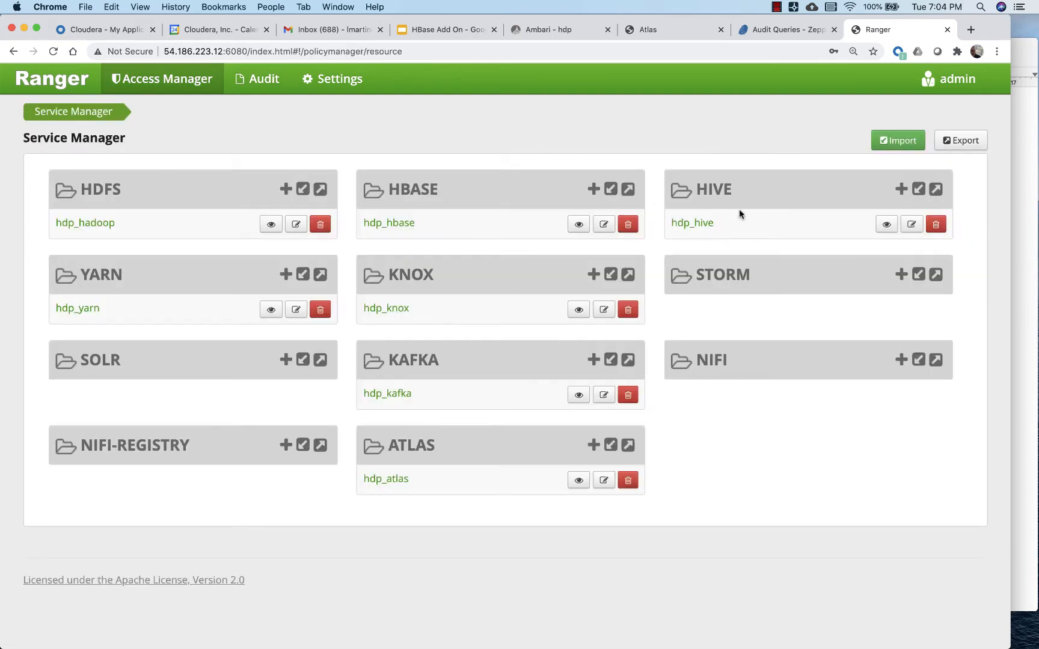
pyautogui.click(702, 226)
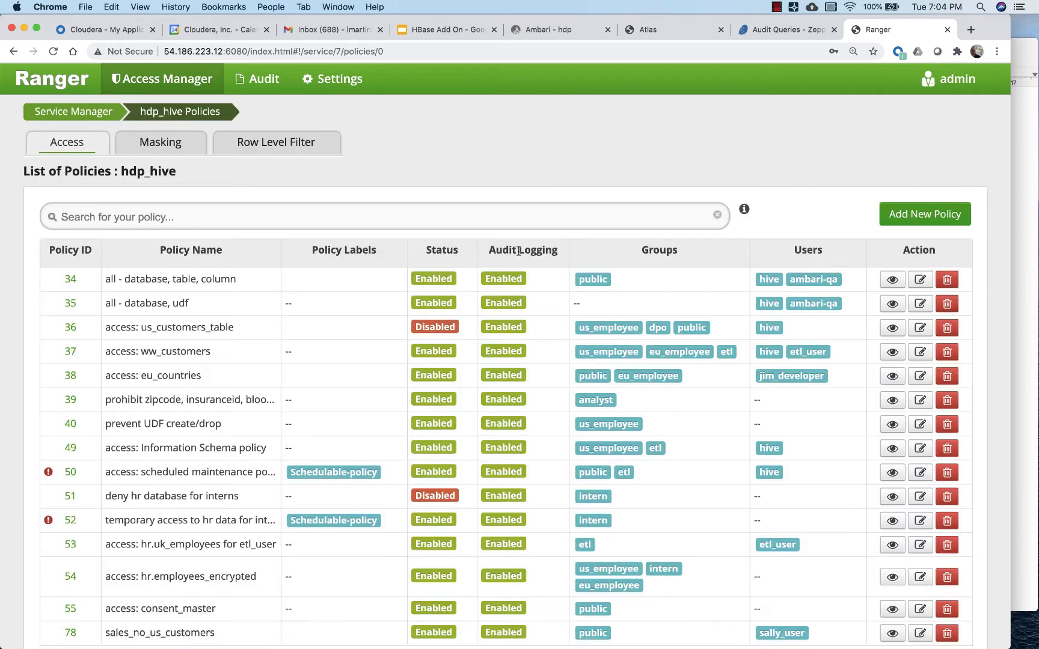
pyautogui.scroll(-1, 181, 472)
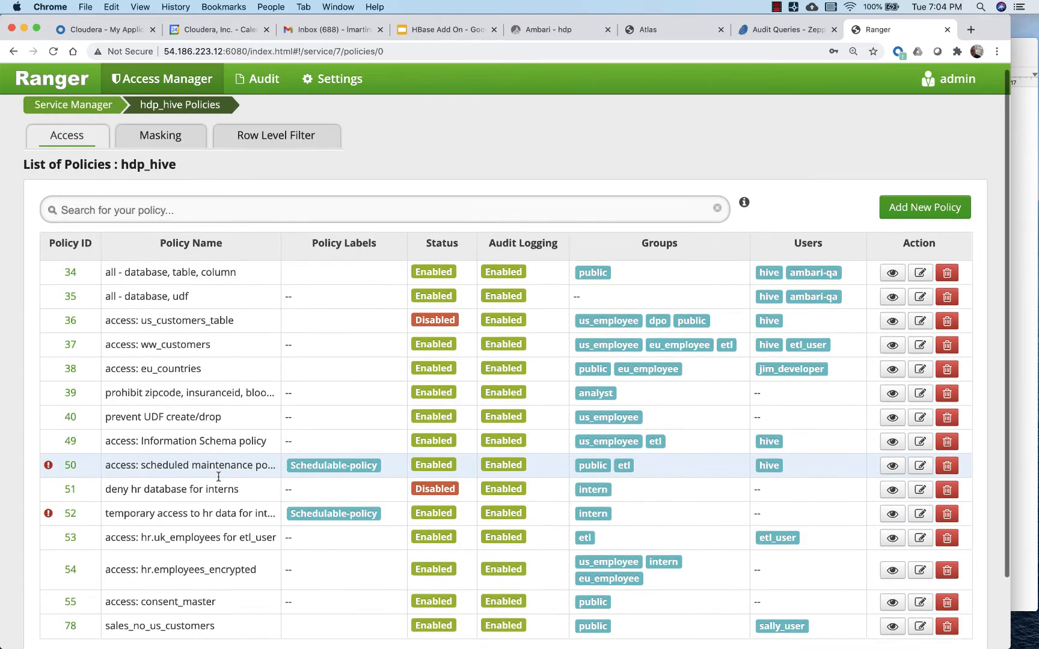
pyautogui.click(71, 369)
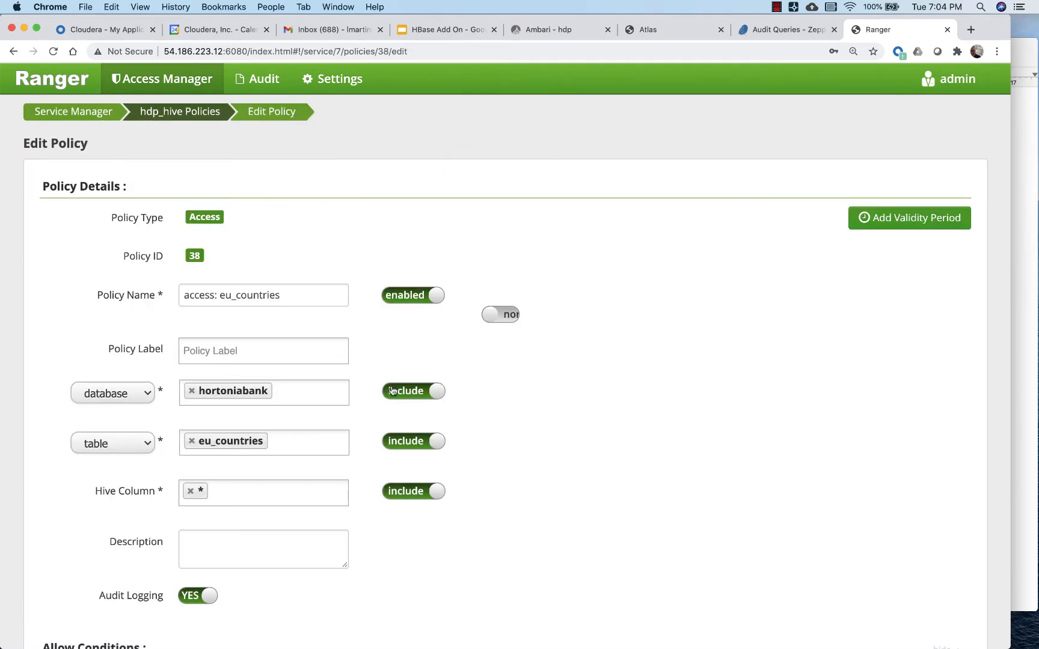
pyautogui.scroll(-2, 635, 388)
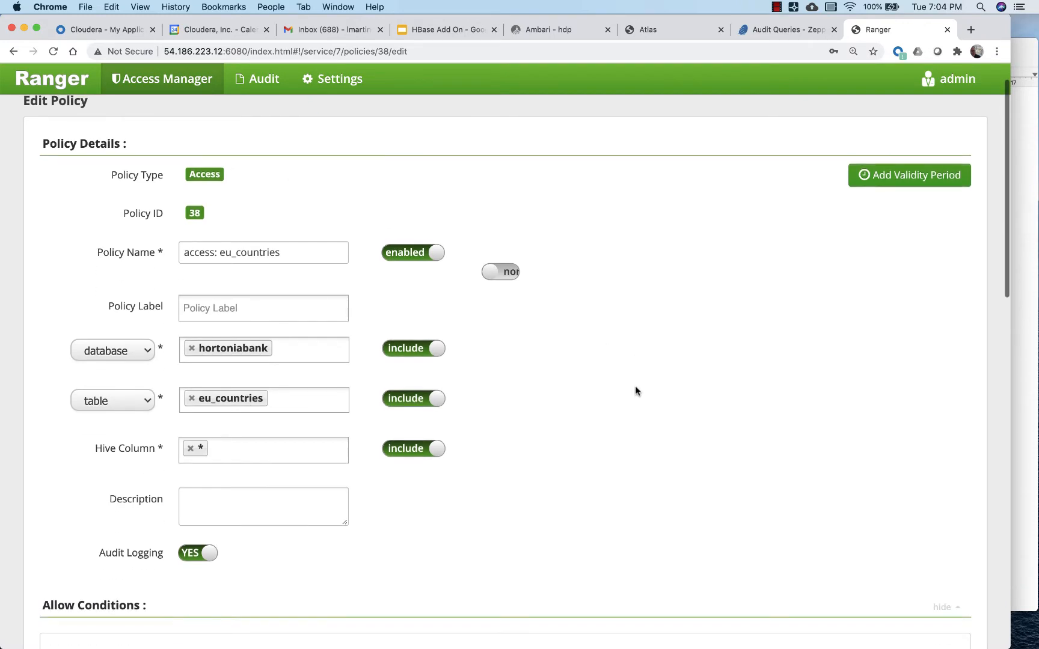
pyautogui.scroll(-10, 635, 385)
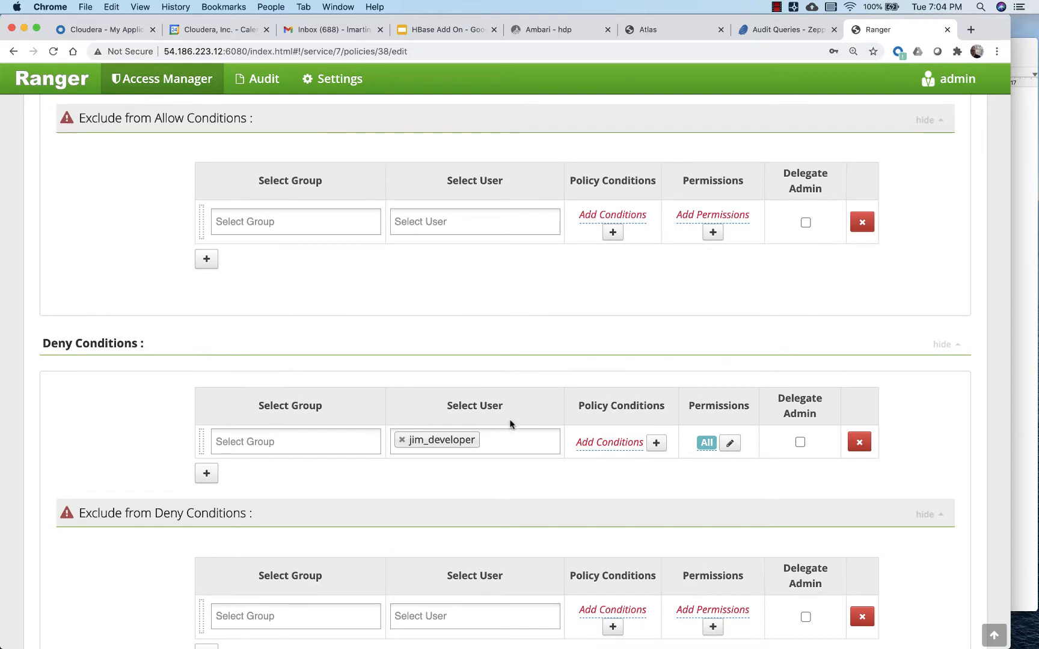
pyautogui.scroll(10, 540, 456)
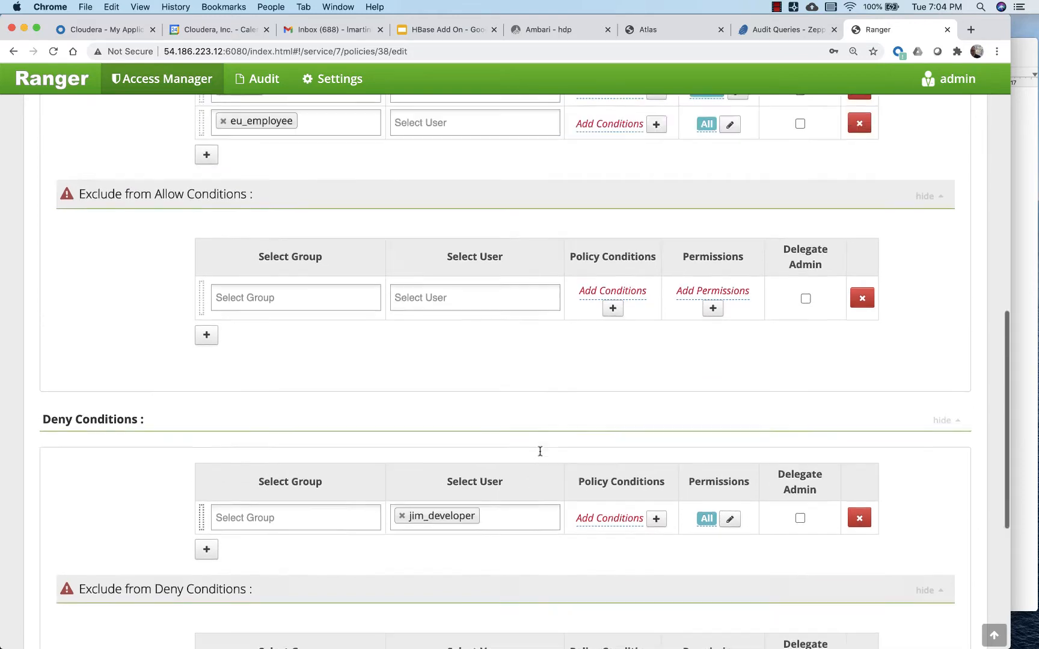
pyautogui.scroll(3, 540, 455)
pyautogui.moveTo(175, 81)
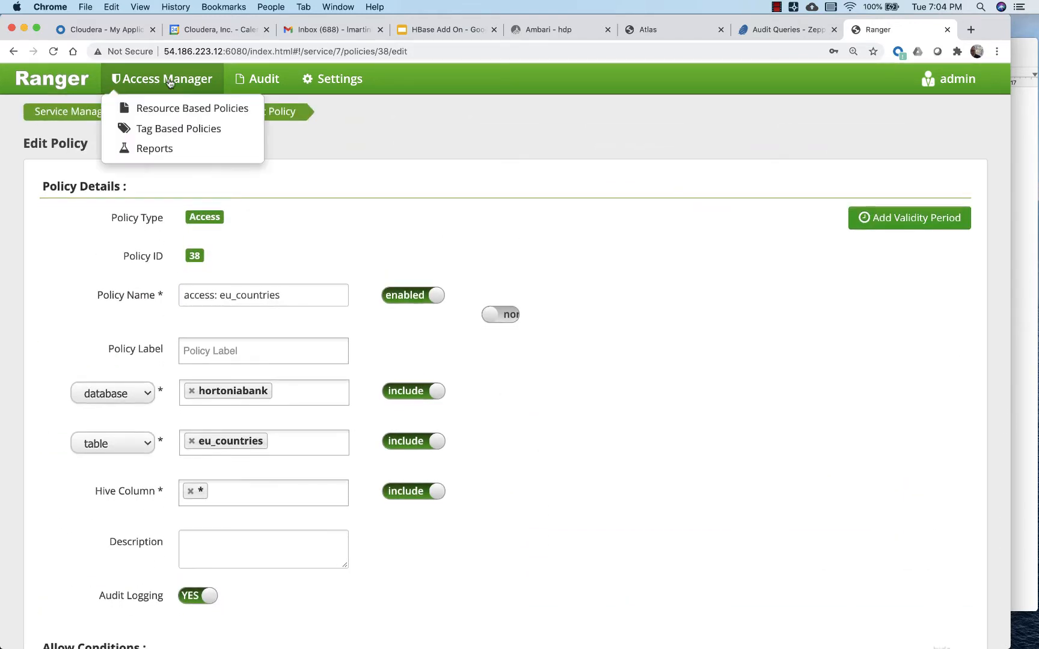
pyautogui.click(258, 80)
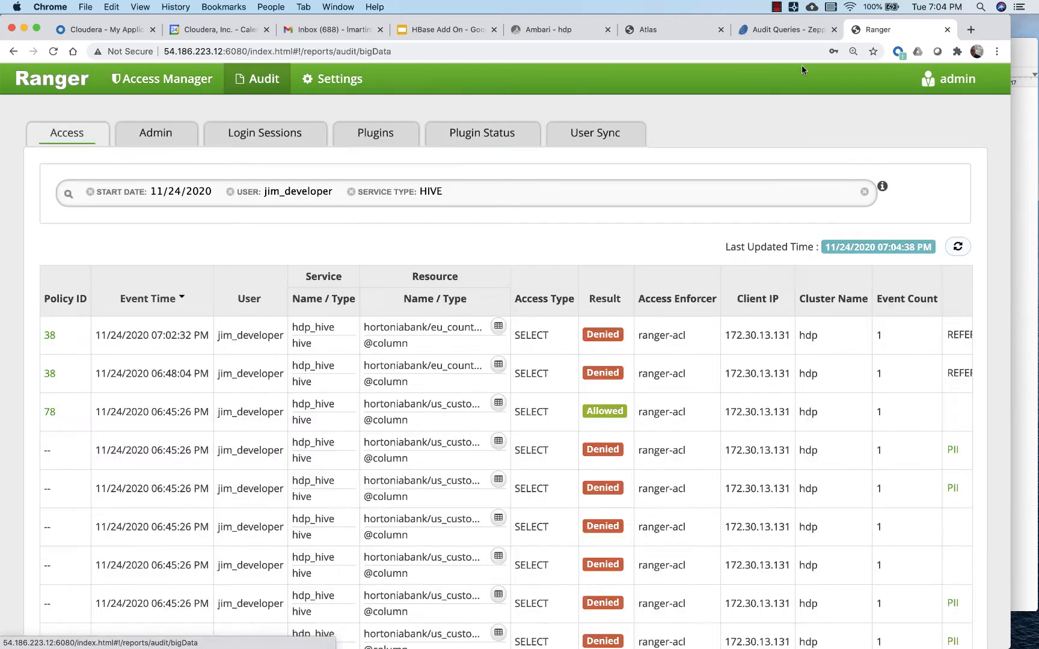
# Switch to the Zeppelin Audit Queries notebook and clear the output of the eu_countries query paragraph.
pyautogui.click(772, 30)
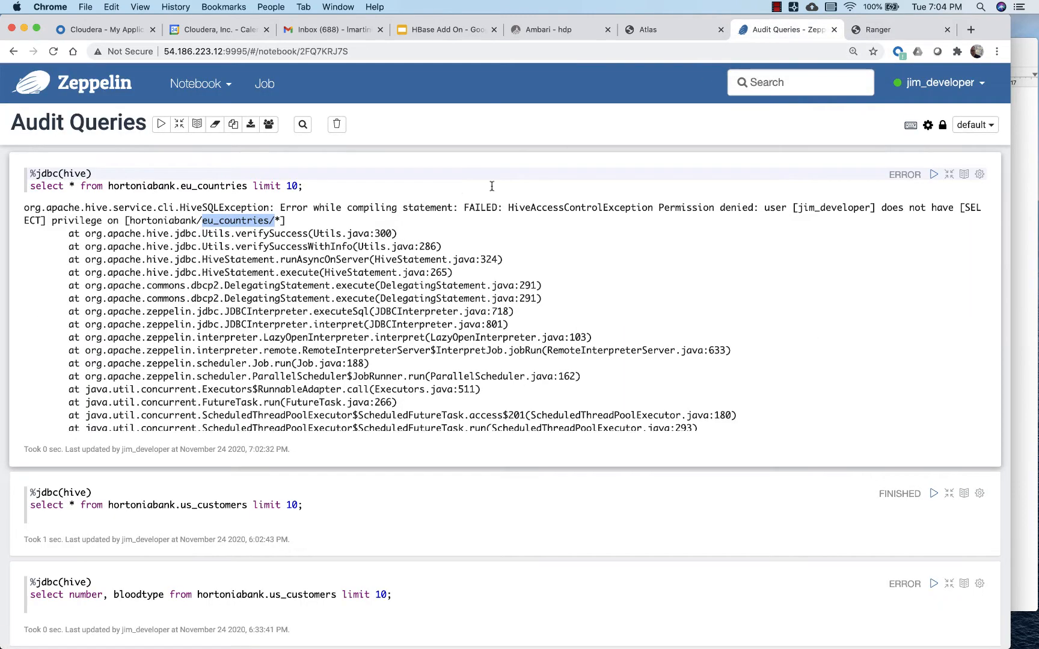
pyautogui.click(979, 174)
pyautogui.click(858, 443)
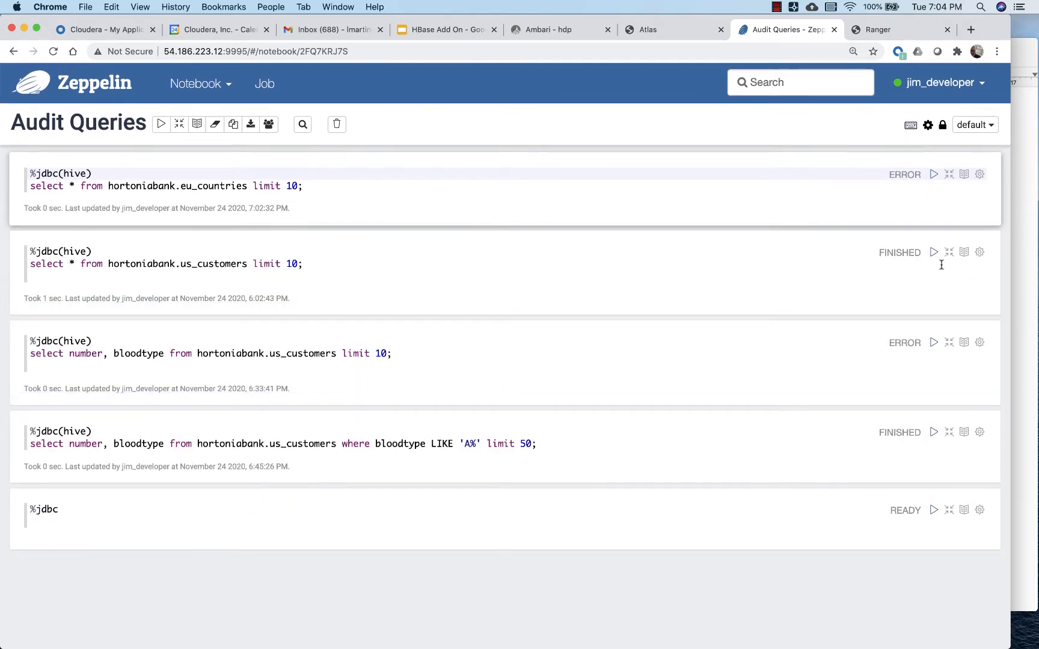
# Run the query selecting all columns from hortoniabank.us_customers with limit 10, look across its result columns, and stay in the Audit Queries notebook.
pyautogui.click(933, 253)
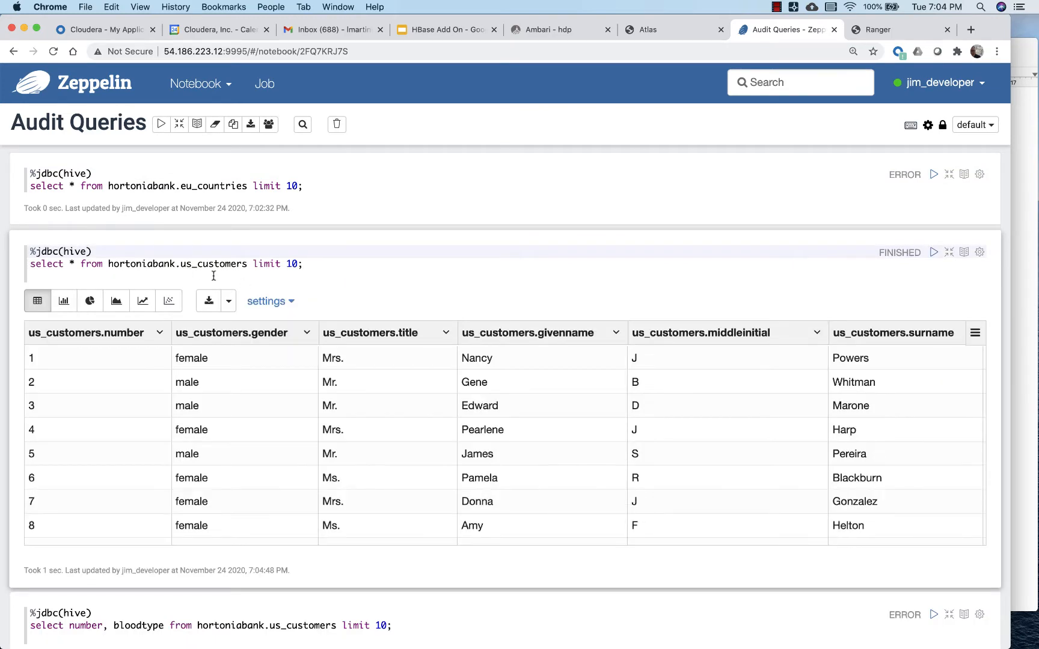
pyautogui.hscroll(2, 761, 431)
pyautogui.hscroll(5, 758, 431)
pyautogui.scroll(-1, 758, 431)
pyautogui.hscroll(-10, 757, 432)
pyautogui.hscroll(-5, 758, 432)
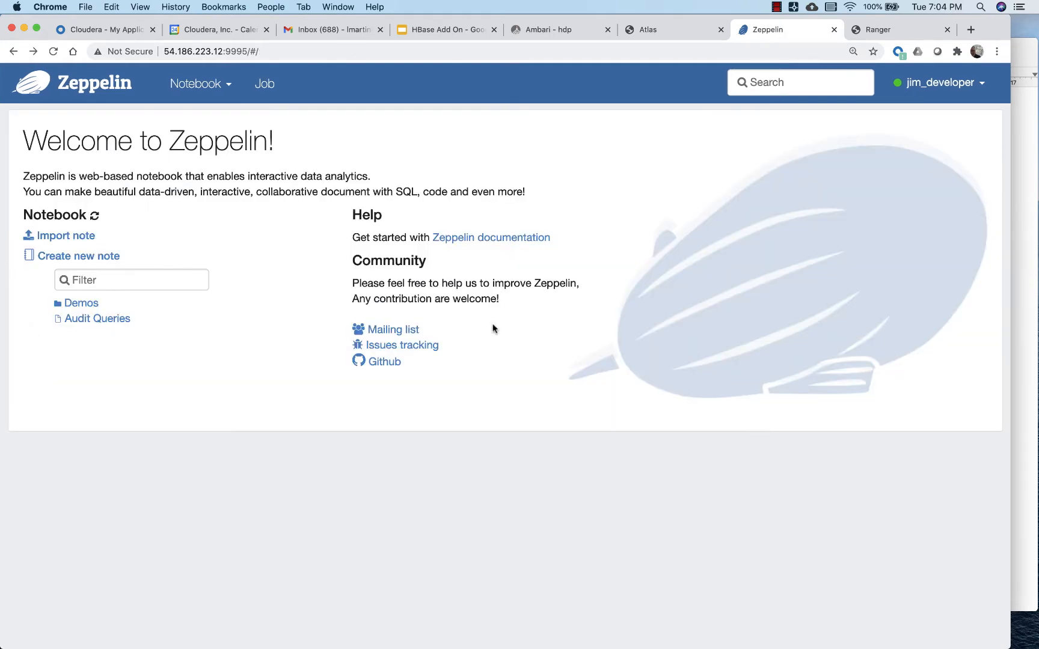
pyautogui.click(33, 51)
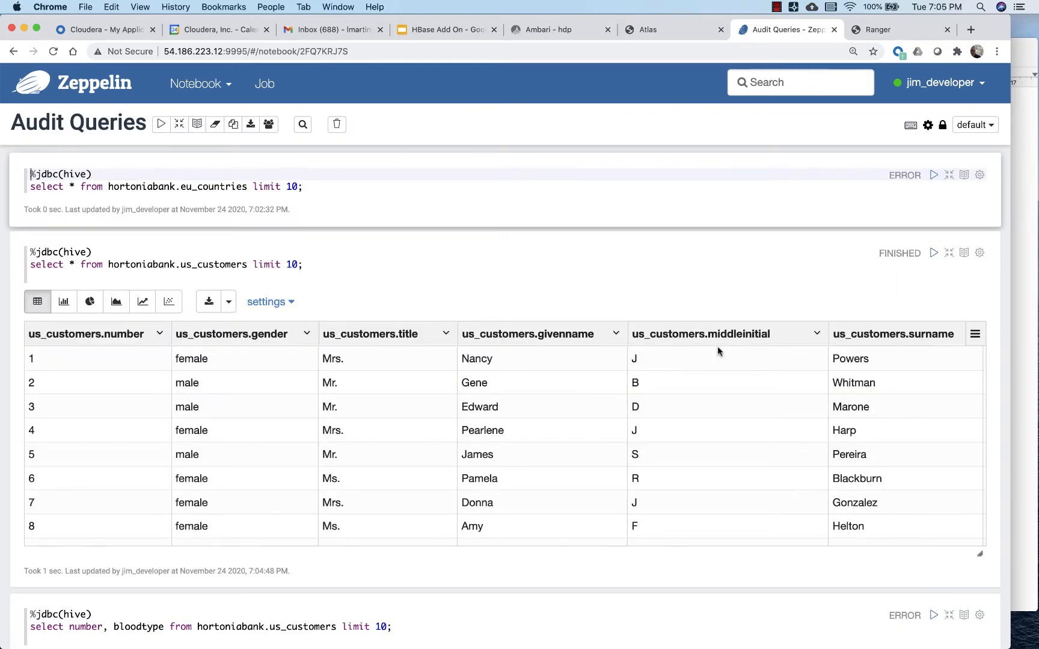
# Switch to Ranger, refresh the access audit, and review the allow and deny conditions of policy 78 for the newest us_customers entry.
pyautogui.click(875, 34)
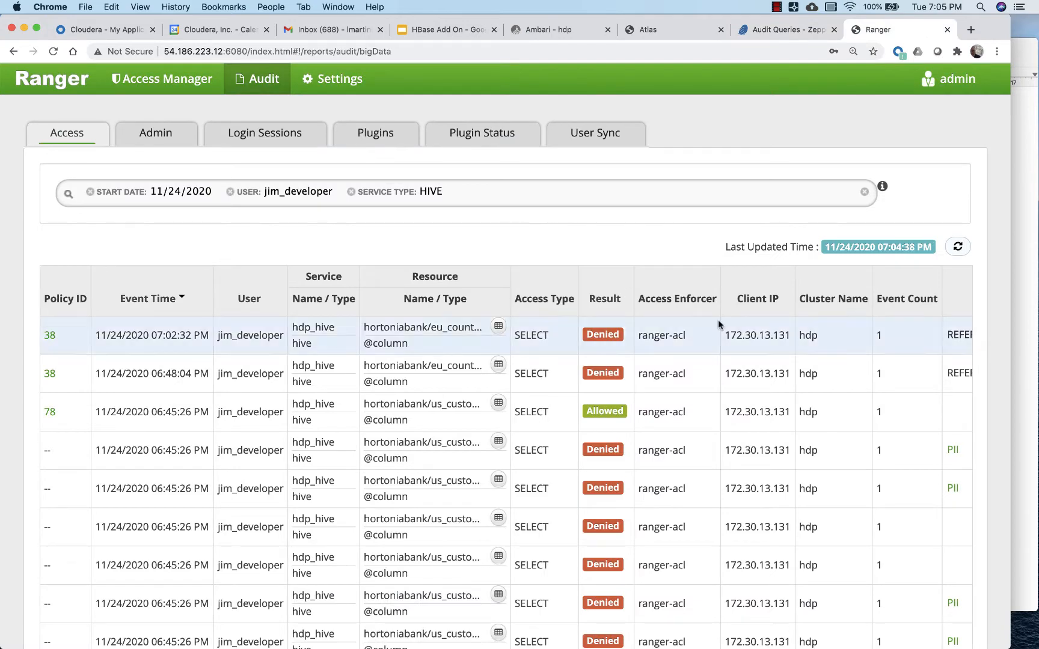
pyautogui.click(958, 248)
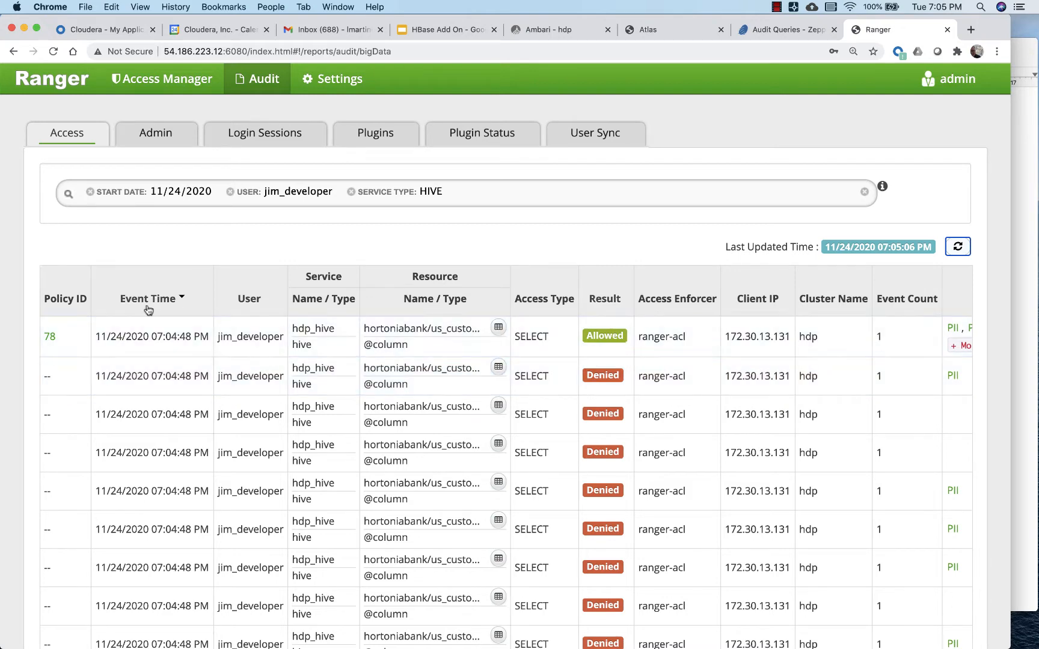
pyautogui.click(48, 337)
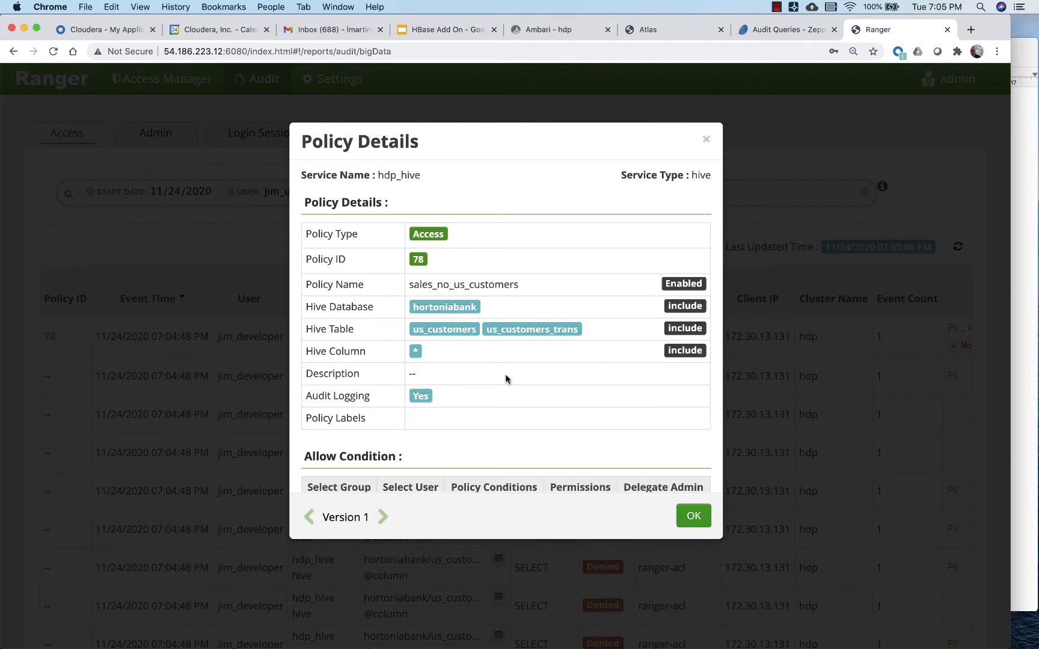
pyautogui.scroll(-1, 466, 337)
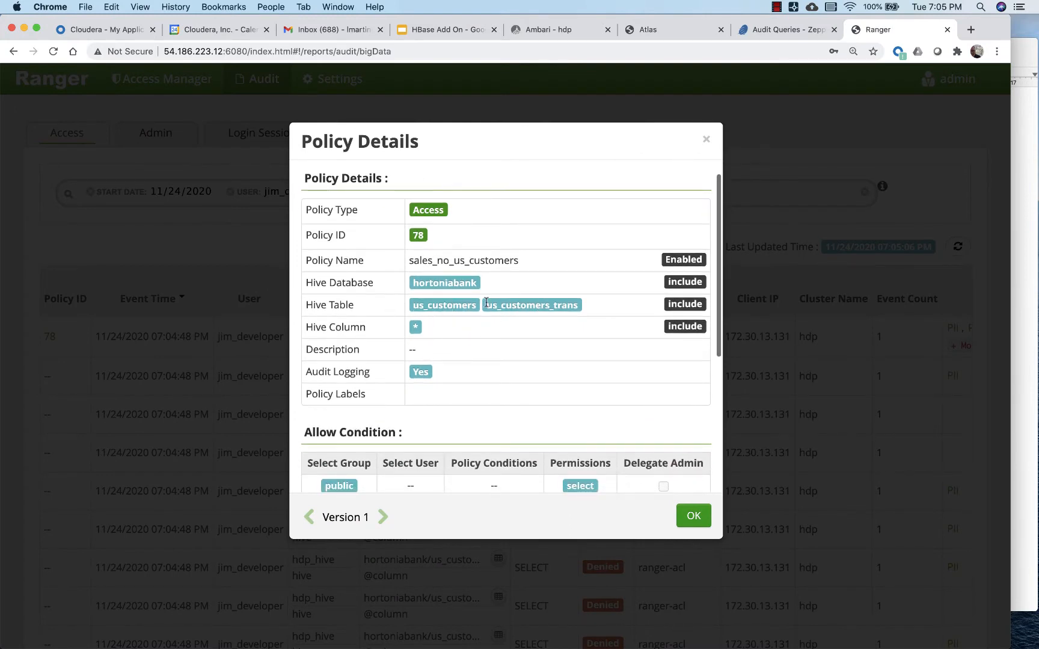
pyautogui.scroll(-5, 563, 314)
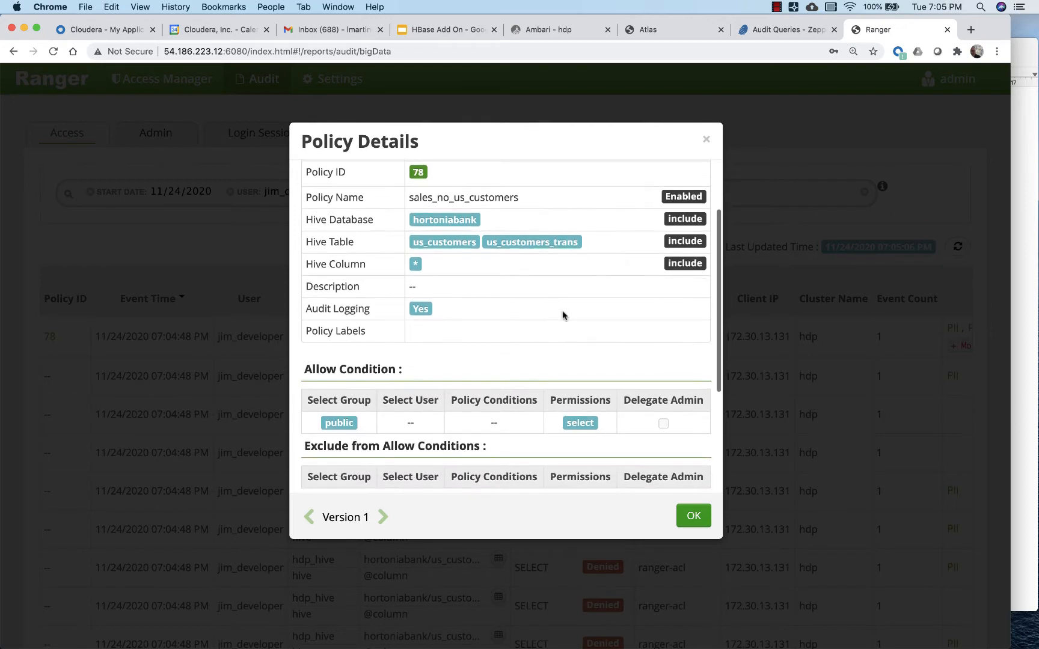
pyautogui.scroll(-4, 563, 310)
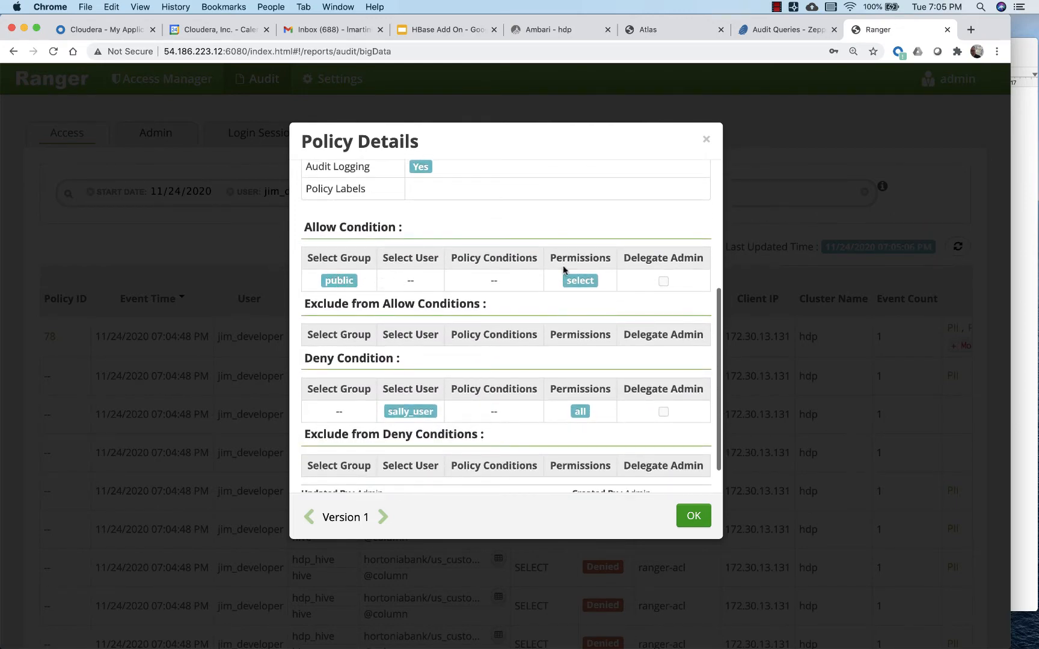
pyautogui.scroll(-2, 589, 286)
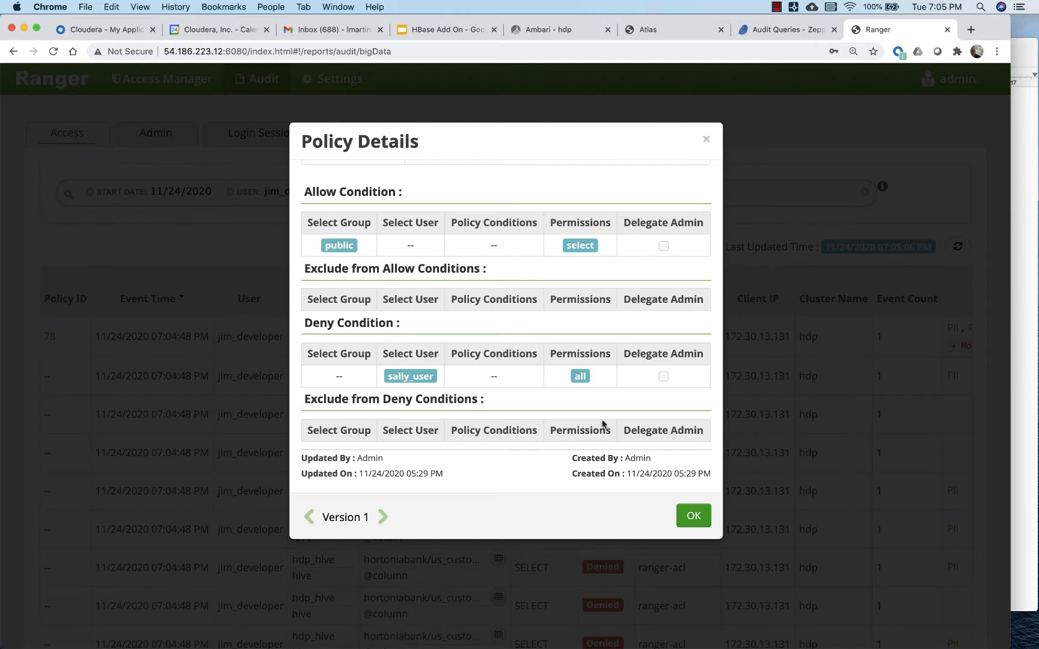
pyautogui.click(694, 516)
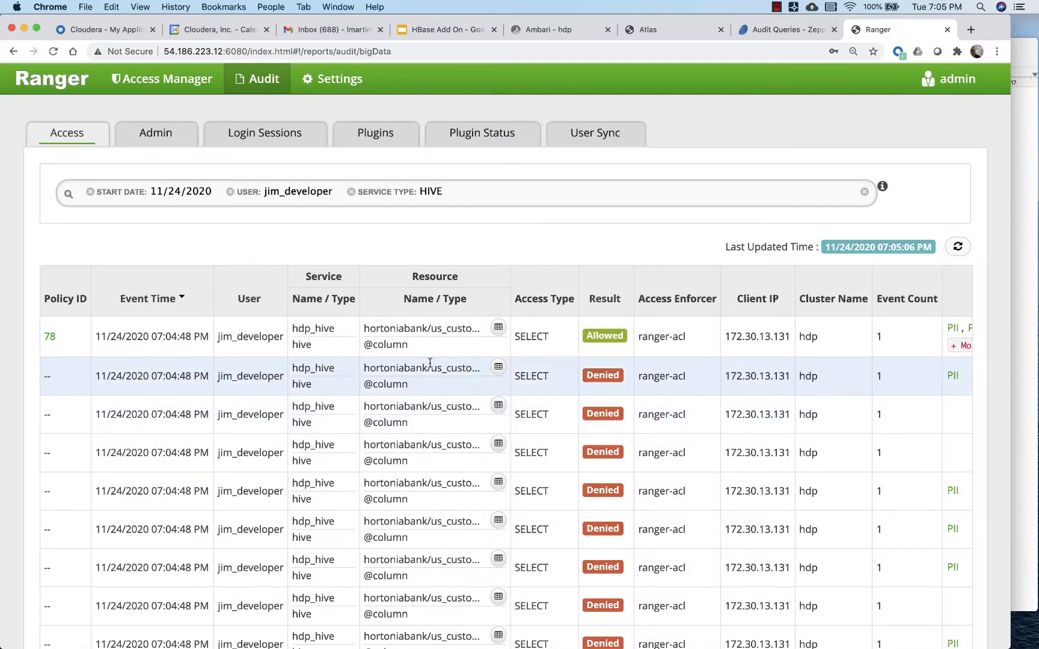
# Return to Ranger's Service Manager, switch to the TextEdit notes, and place the cursor at the end of the Use Cases heading.
pyautogui.click(171, 85)
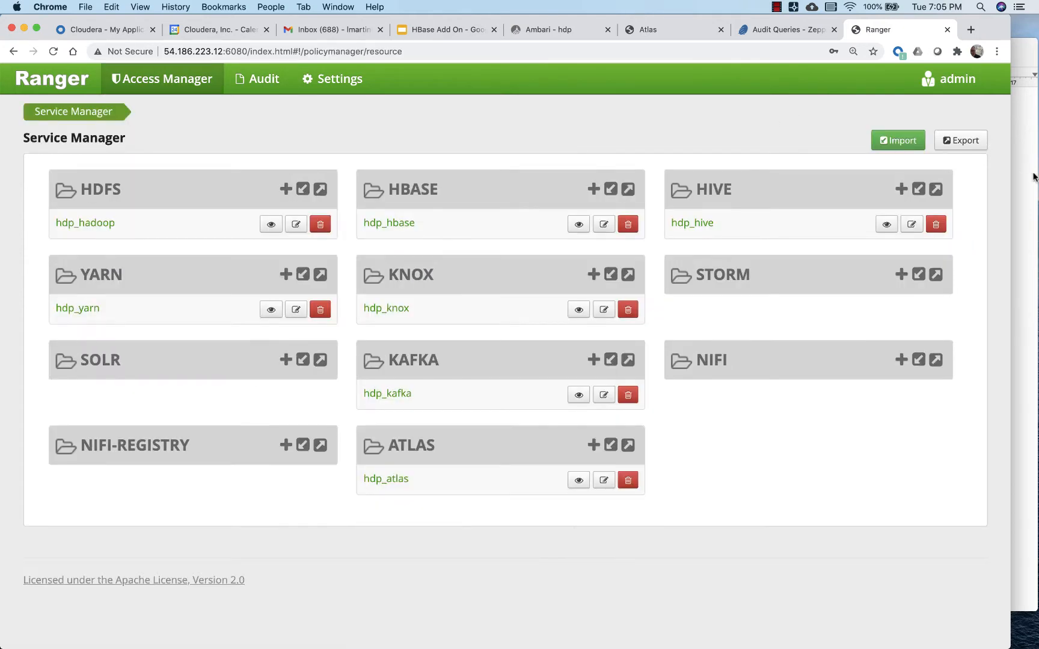
pyautogui.click(1027, 178)
pyautogui.click(511, 306)
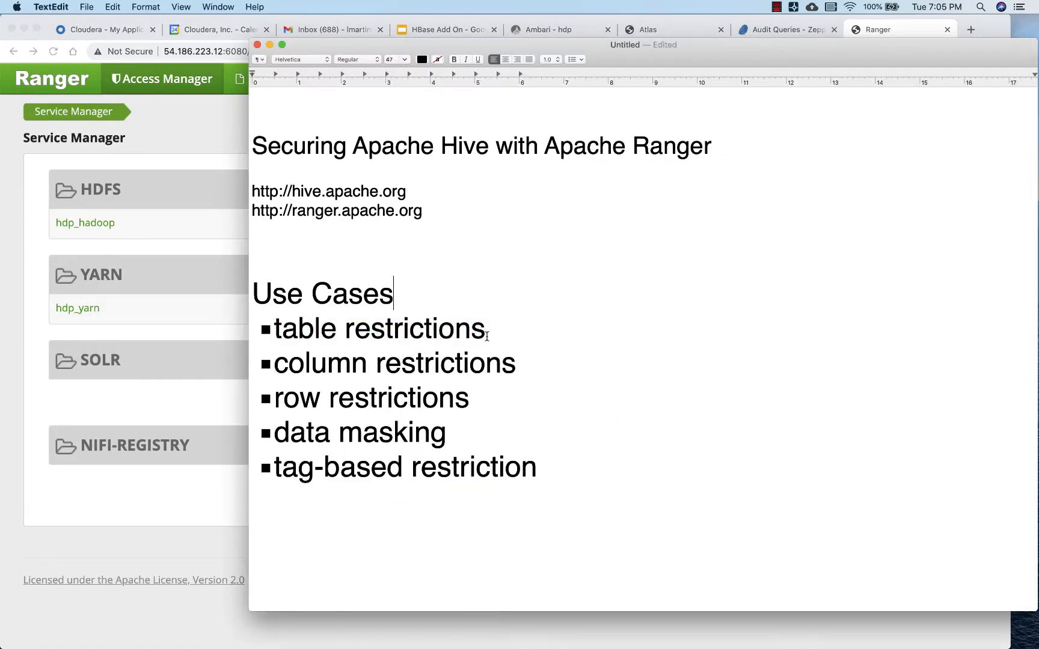
# Append "-- DO" to the table restrictions bullet in the Use Cases list, and return to Ranger in Chrome.
pyautogui.moveTo(488, 330); pyautogui.dragTo(275, 330)
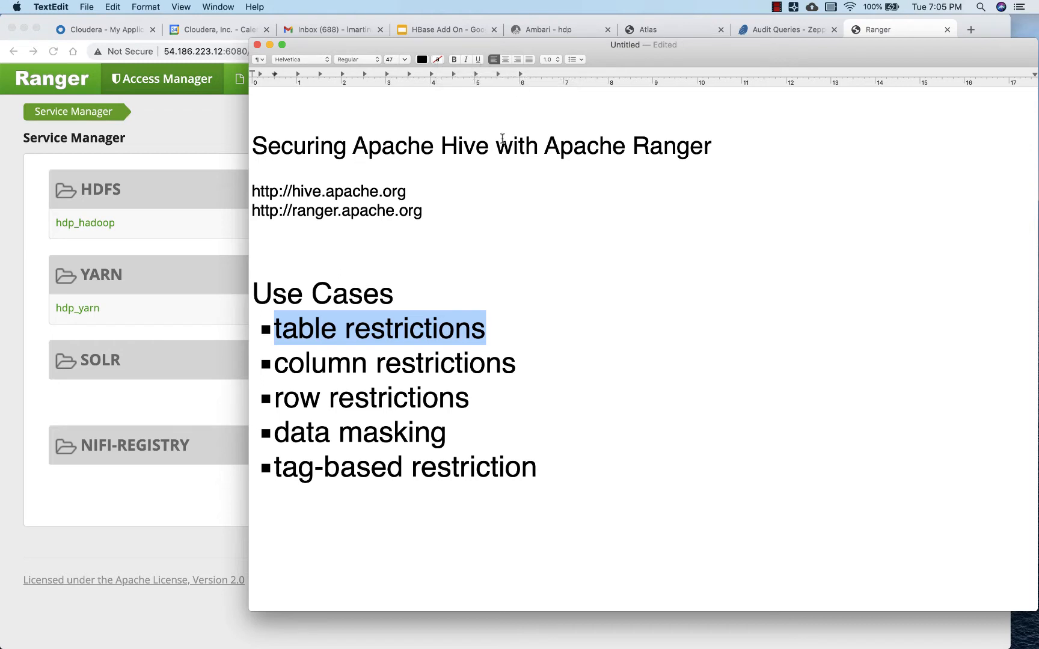
pyautogui.click(537, 329)
pyautogui.write('. -- DO')
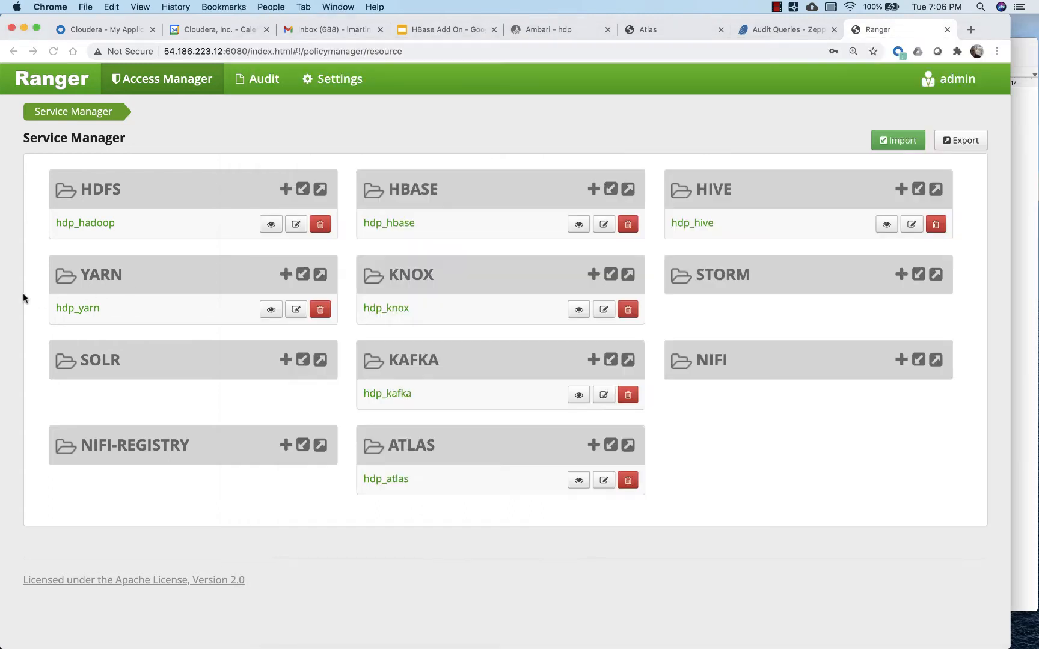
pyautogui.click(24, 298)
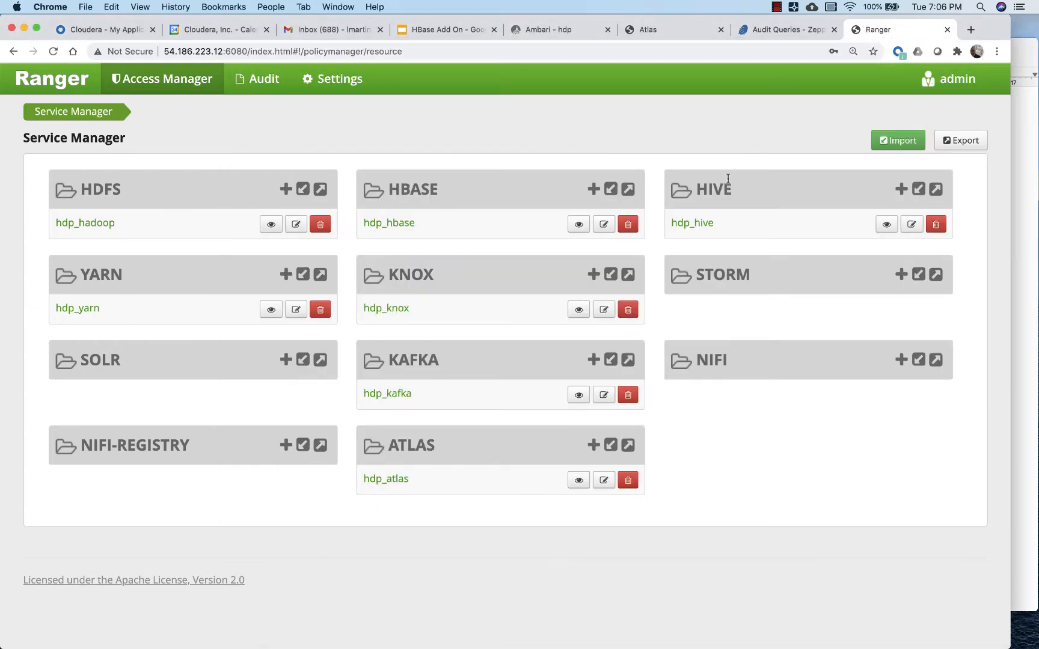
# Switch to the Zeppelin Audit Queries notebook and clear the output of the paragraph selecting all columns from us_customers.
pyautogui.click(770, 30)
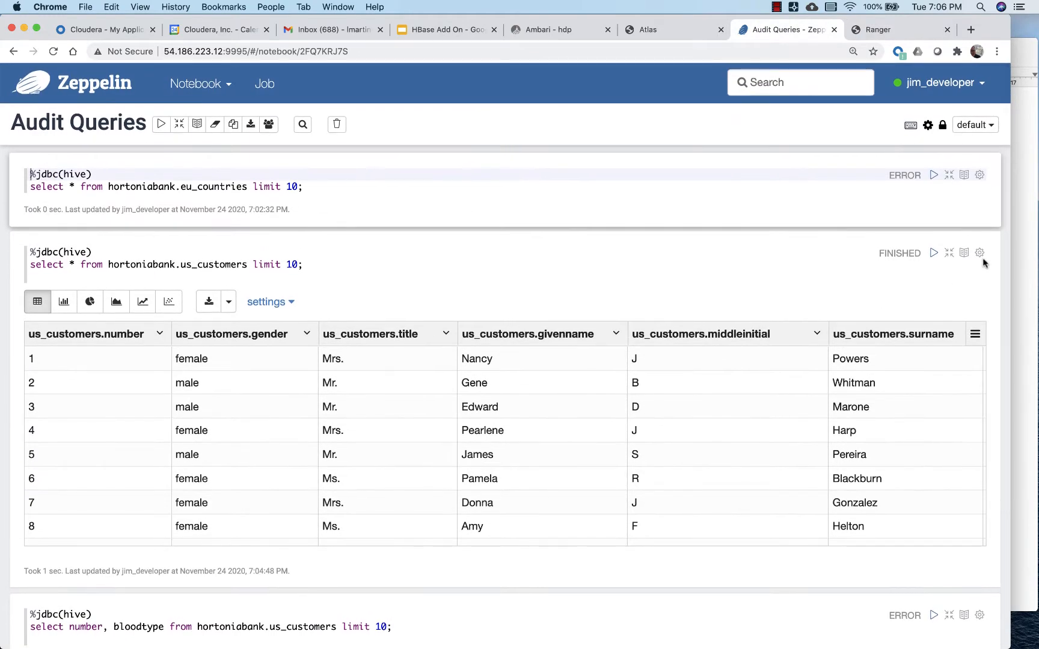
pyautogui.click(980, 253)
pyautogui.click(850, 550)
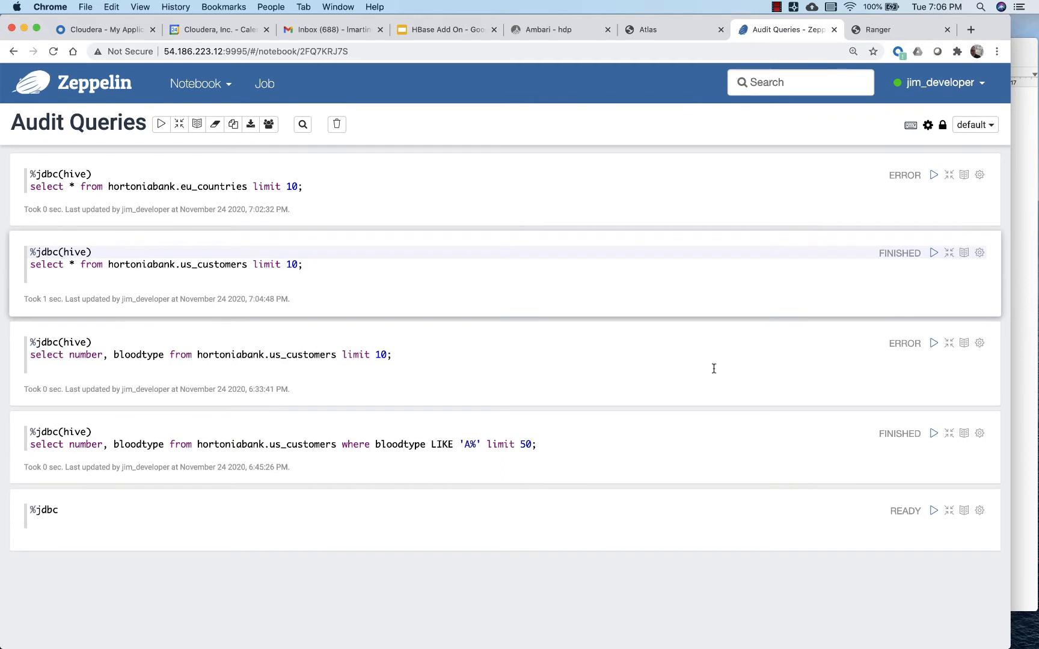
# Run the query selecting number and bloodtype from hortoniabank.us_customers with limit 10, and look through its result rows.
pyautogui.click(933, 343)
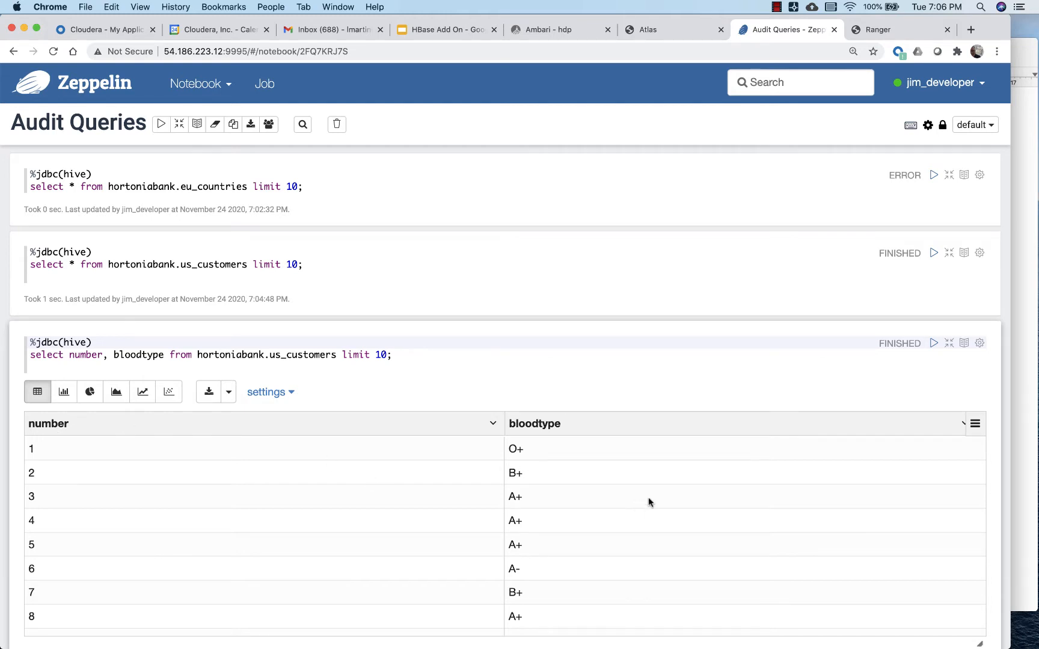
pyautogui.scroll(-2, 648, 502)
pyautogui.scroll(2, 662, 507)
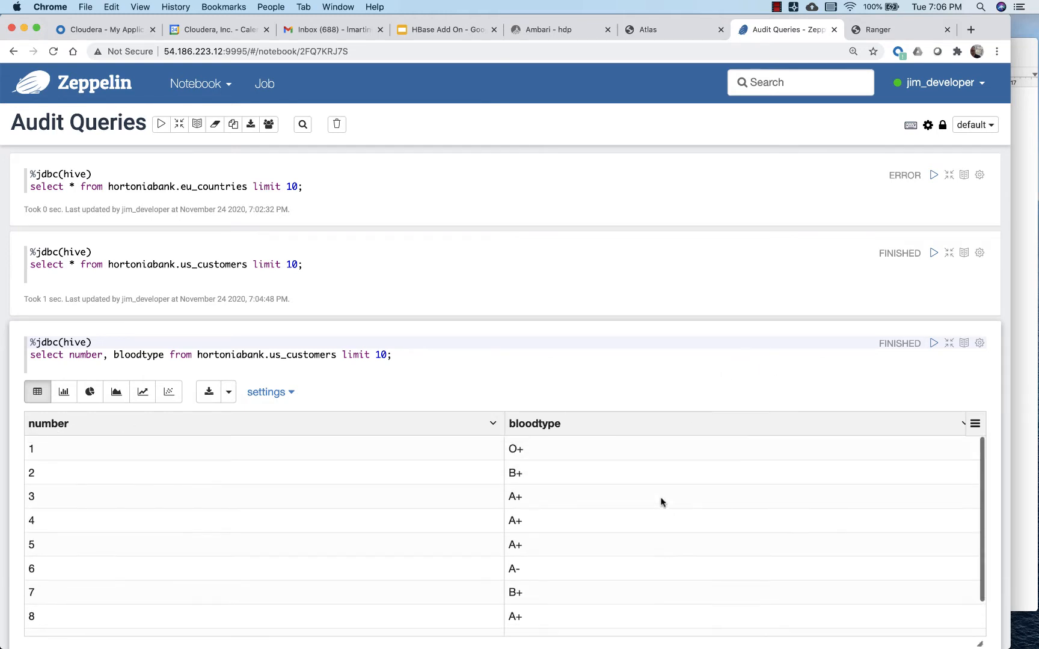
pyautogui.scroll(-3, 678, 369)
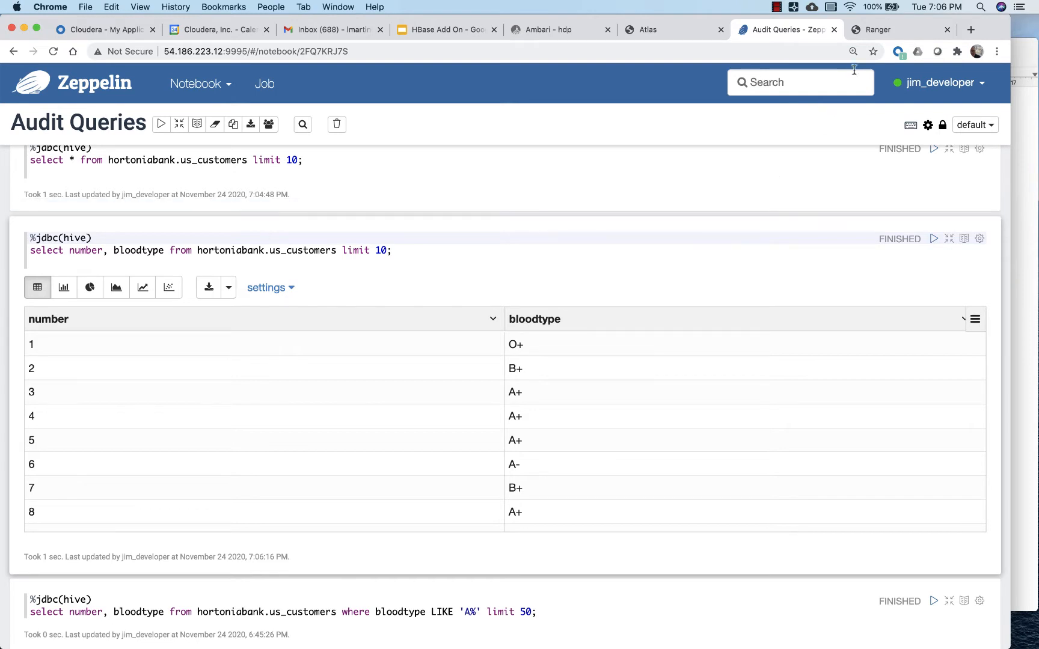
# Switch to Ranger and start a new access policy named NO BLOOD in the hdp_hive service.
pyautogui.click(880, 32)
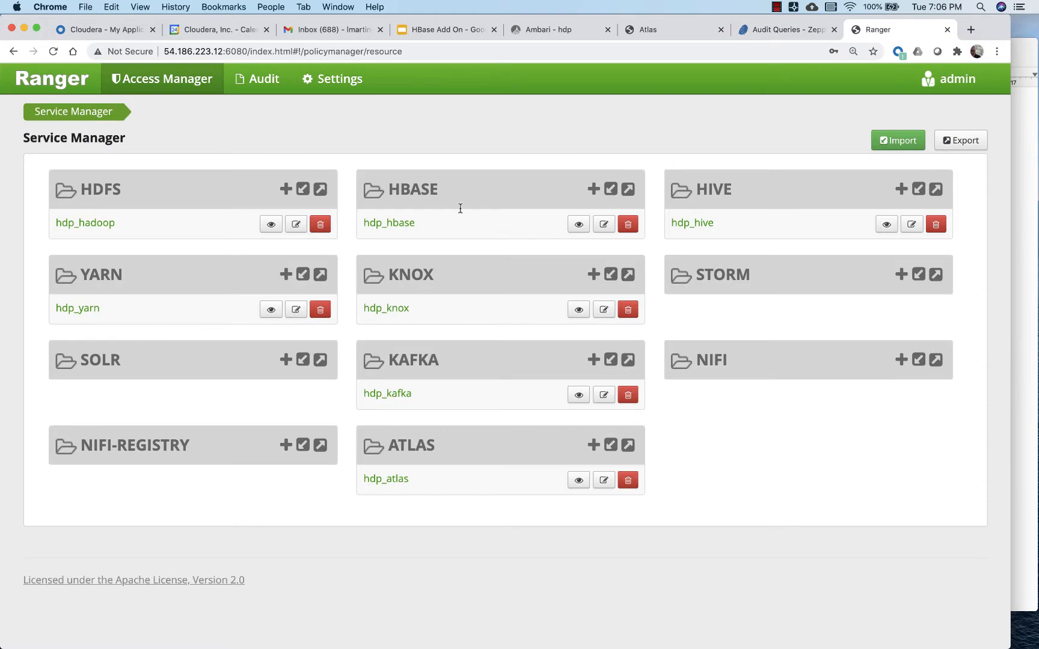
pyautogui.moveTo(188, 74)
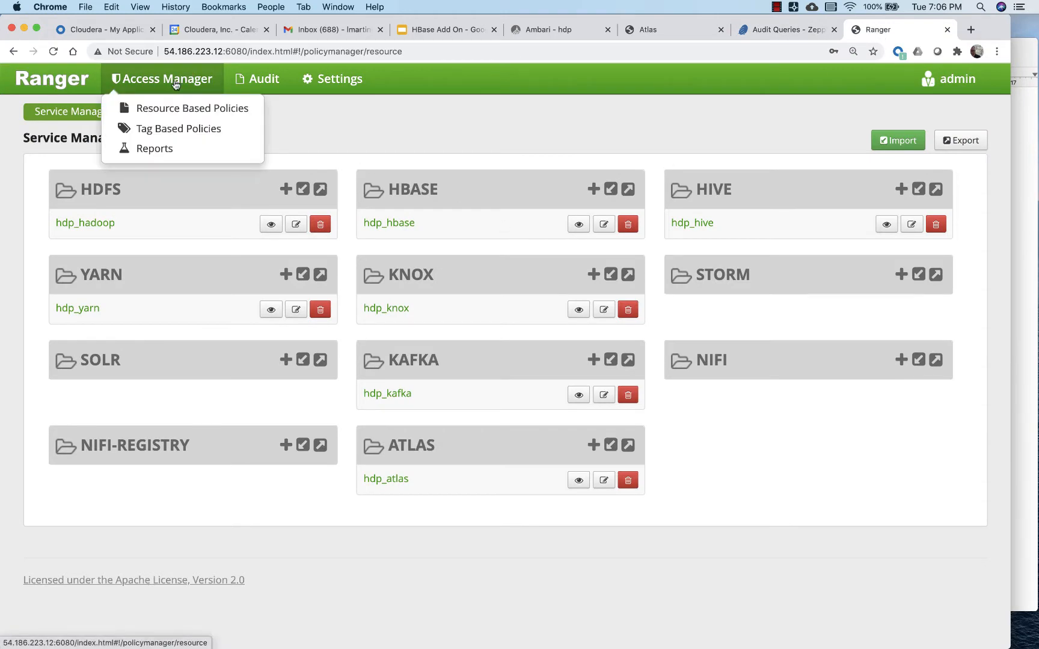
pyautogui.click(709, 224)
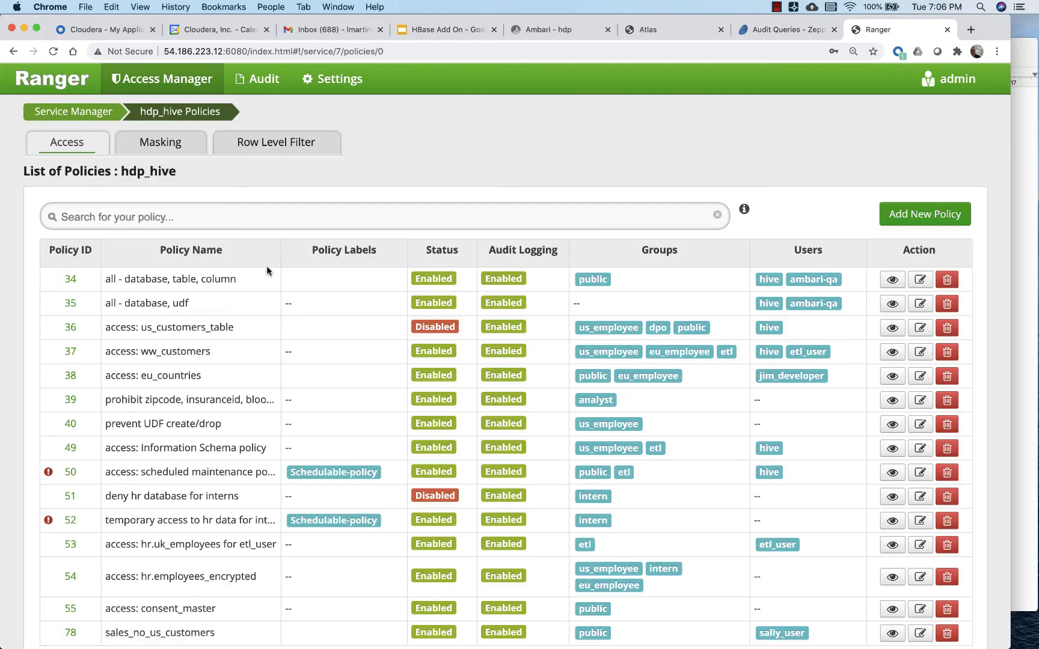
pyautogui.click(938, 215)
pyautogui.click(206, 255)
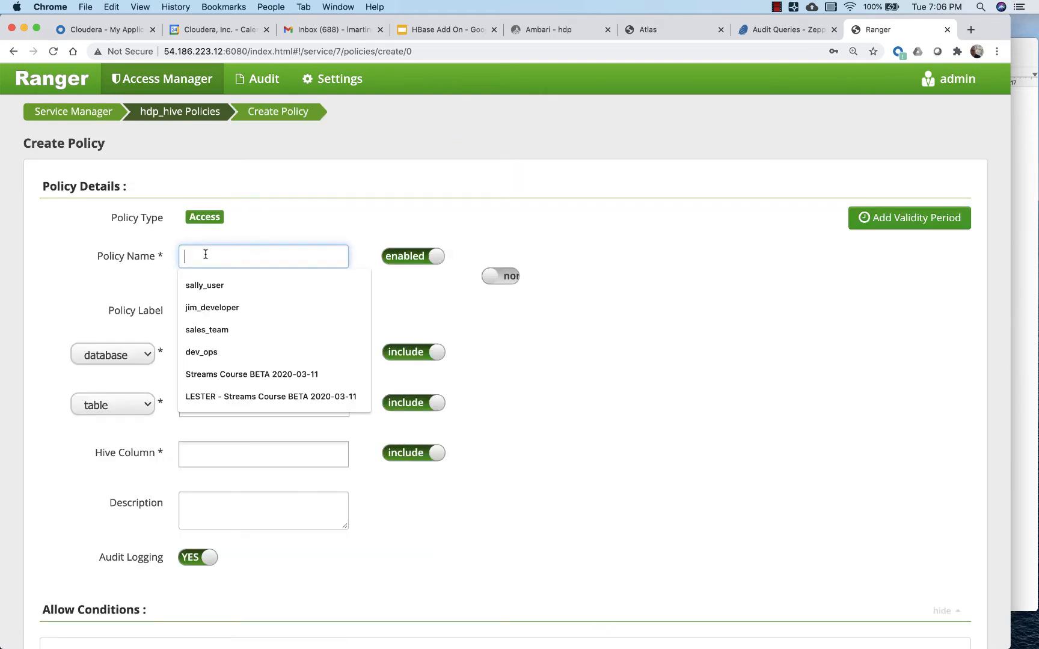
pyautogui.write('NO BLOOD')
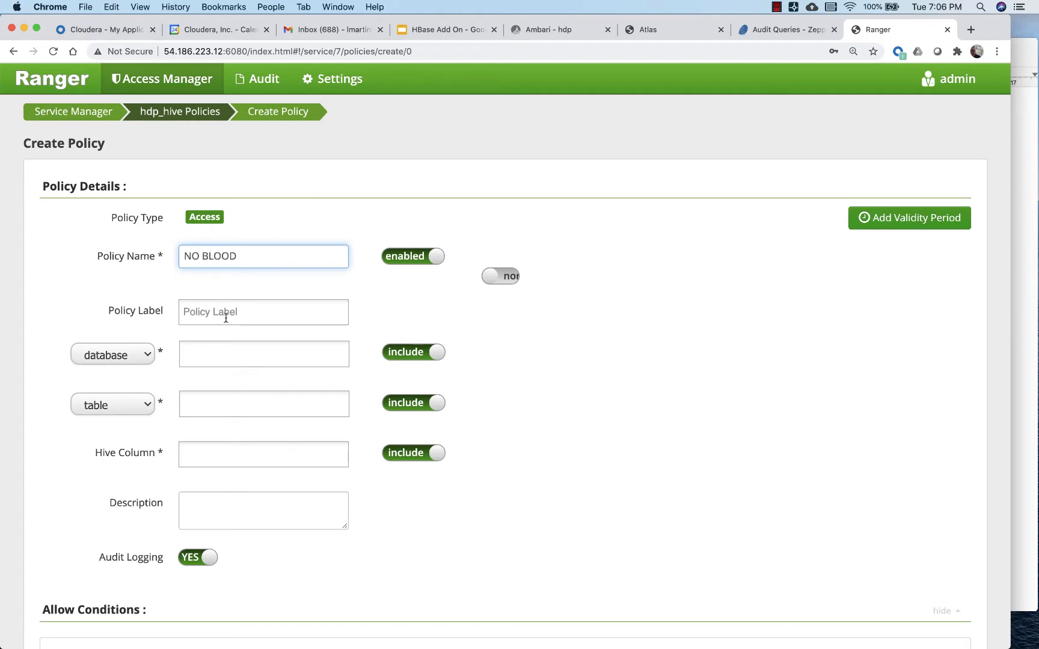
# Set the policy's database to hortoniabank and its table to us_customers.
pyautogui.click(216, 354)
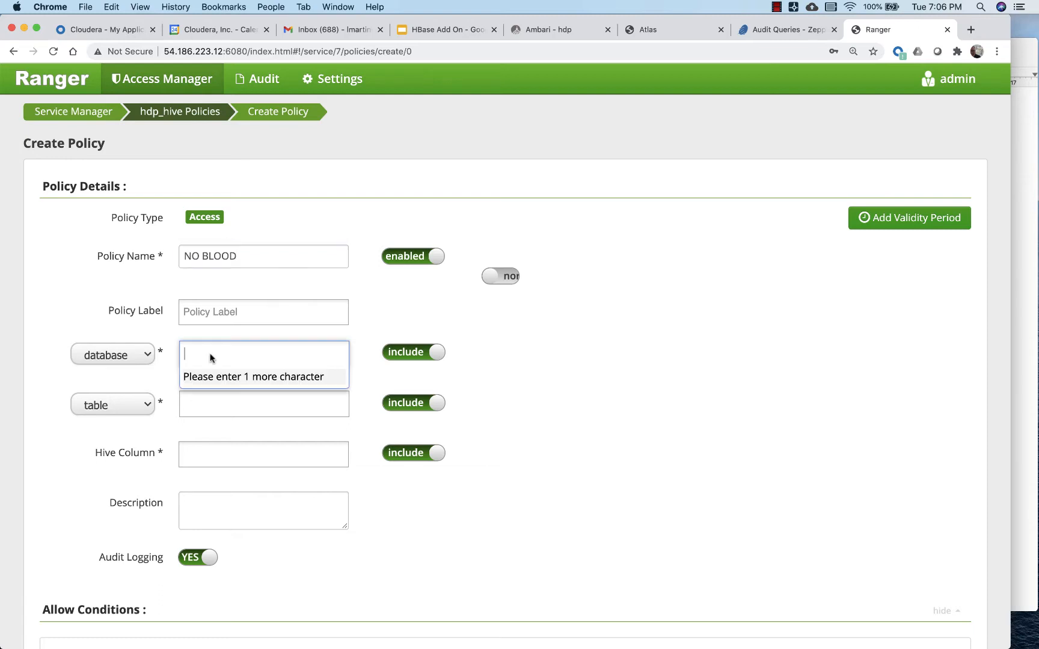
pyautogui.write('hortonwo')
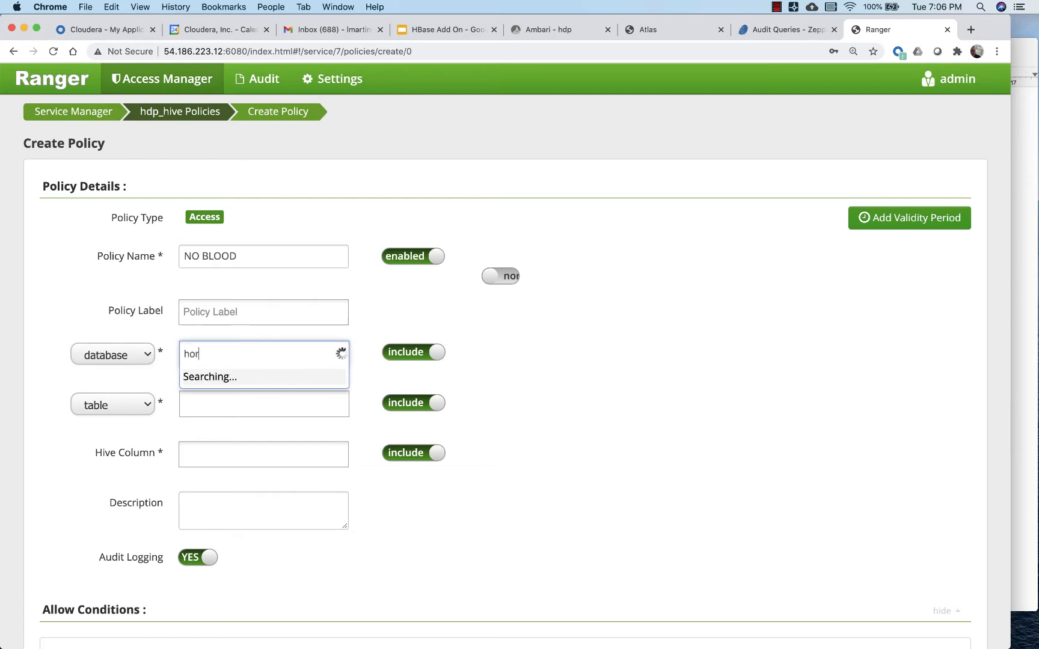
pyautogui.press('BackSpace')
pyautogui.press('BackSpace')
pyautogui.write('ia')
pyautogui.click(226, 401)
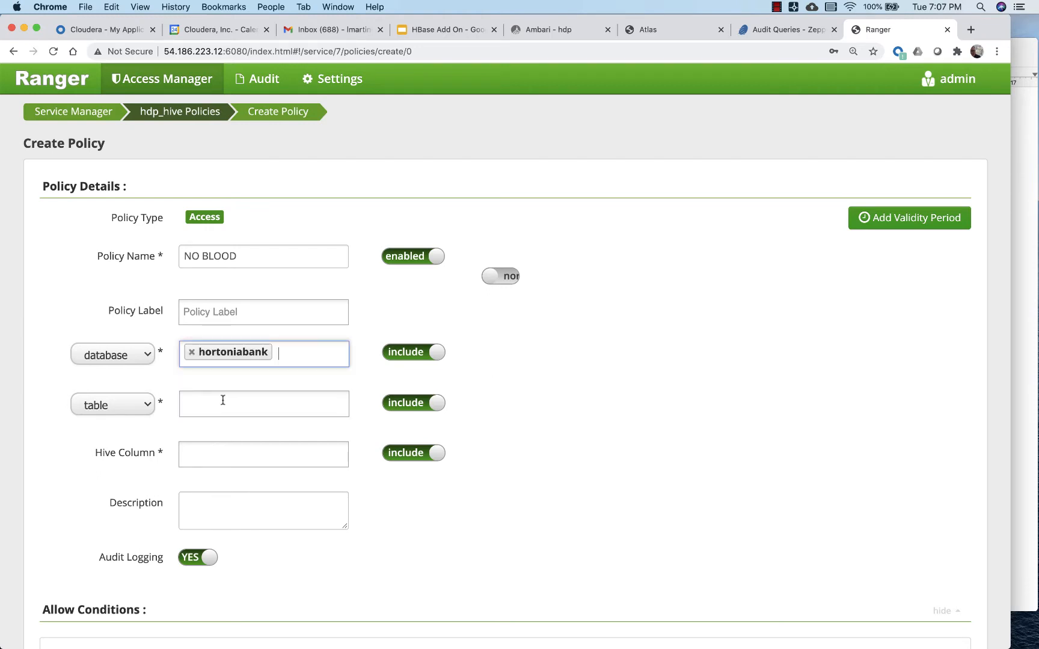
pyautogui.click(223, 403)
pyautogui.write('us_cus')
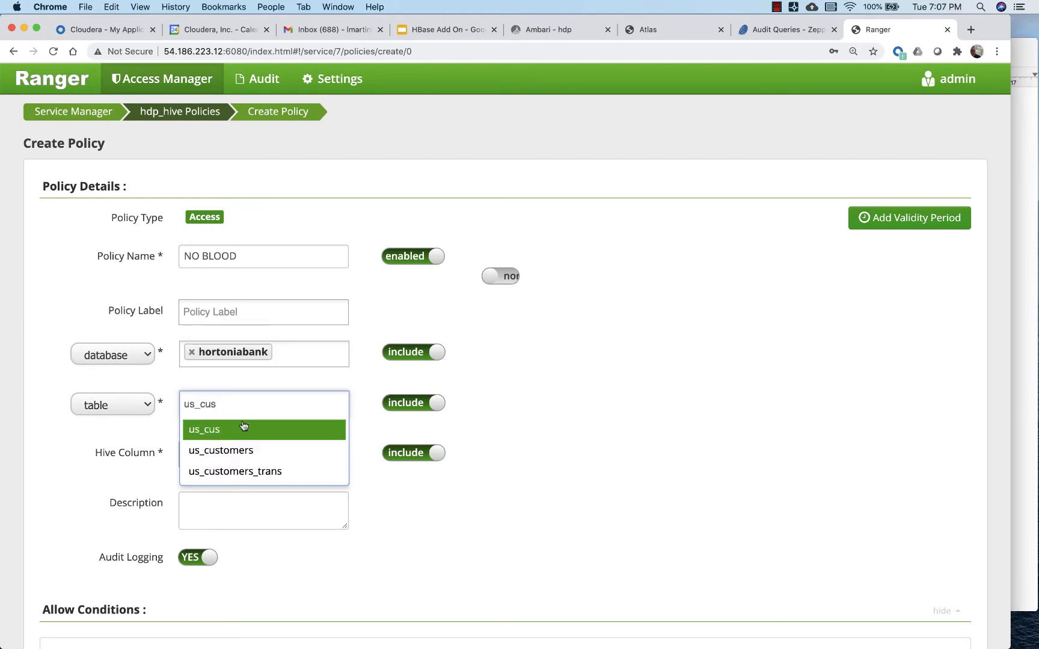
pyautogui.click(254, 452)
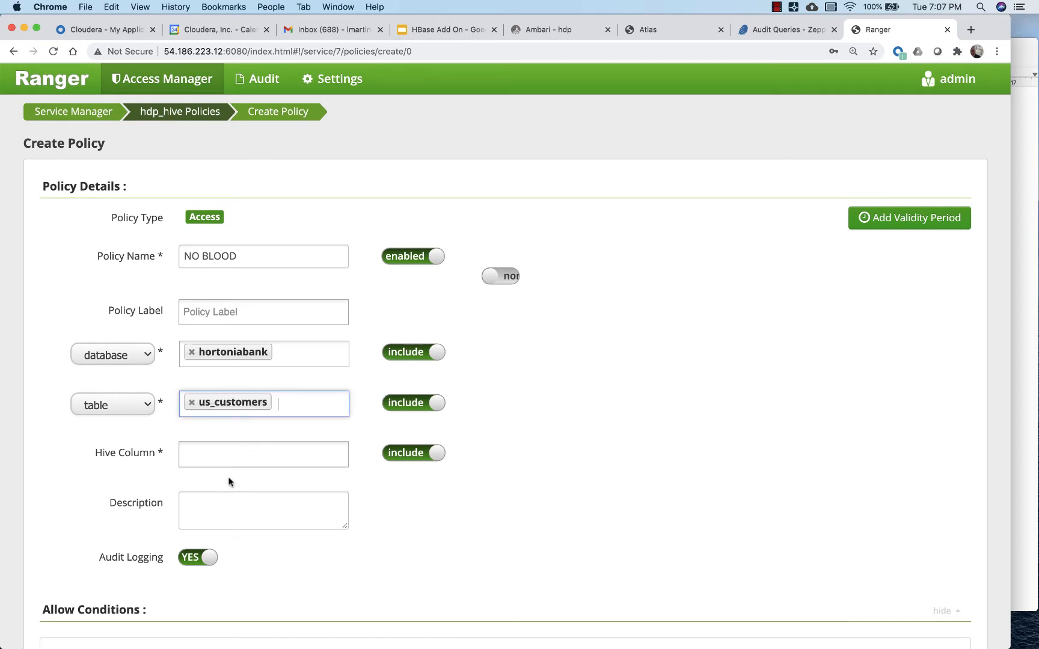
# Set the policy's Hive column to bloodtype.
pyautogui.click(228, 457)
pyautogui.write('blood t')
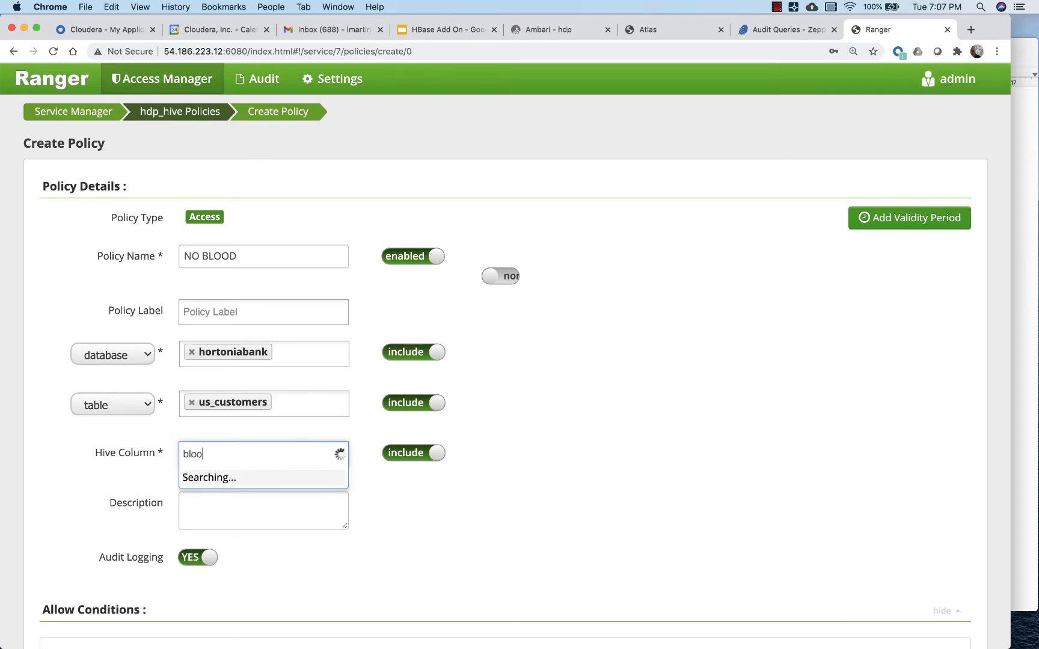
pyautogui.press('BackSpace')
pyautogui.press('BackSpace')
pyautogui.write('bloodty')
pyautogui.click(249, 456)
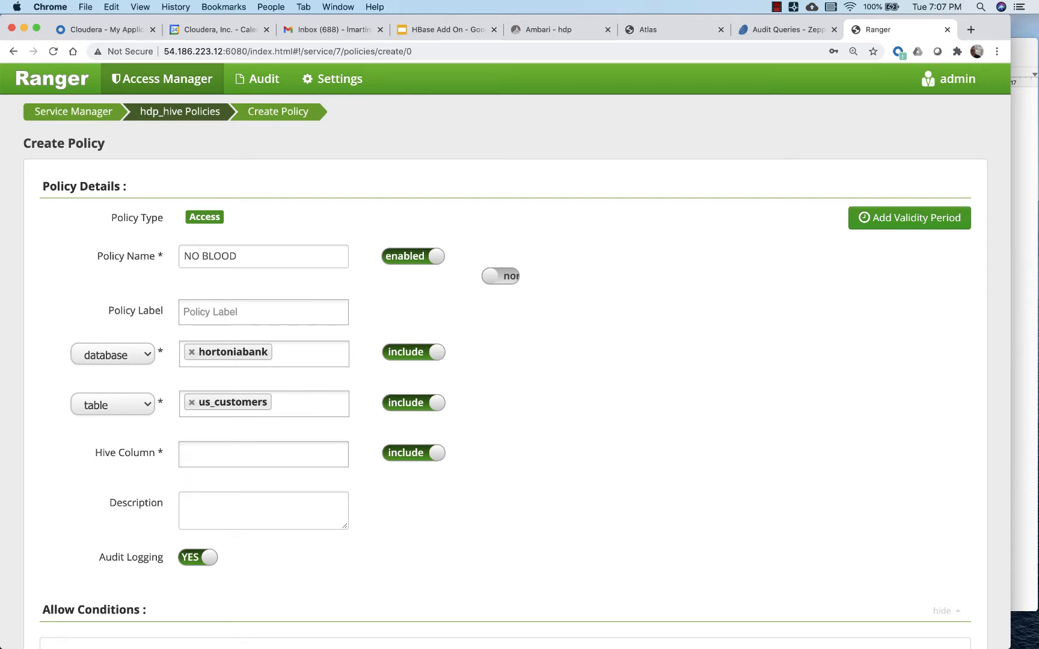
pyautogui.write('bloodtype')
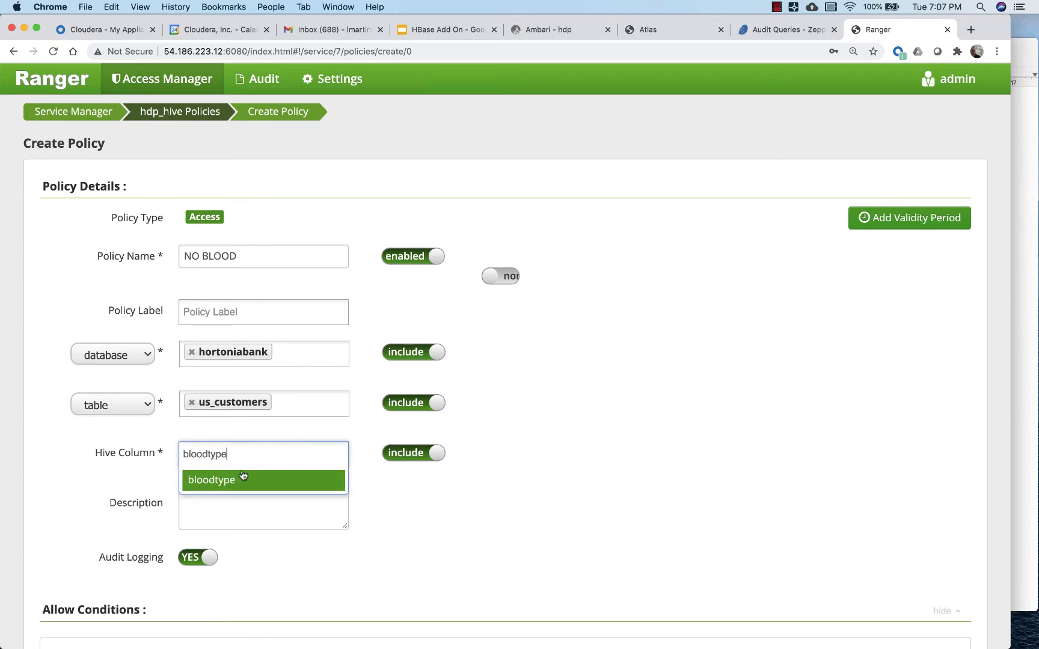
pyautogui.click(236, 481)
pyautogui.click(429, 545)
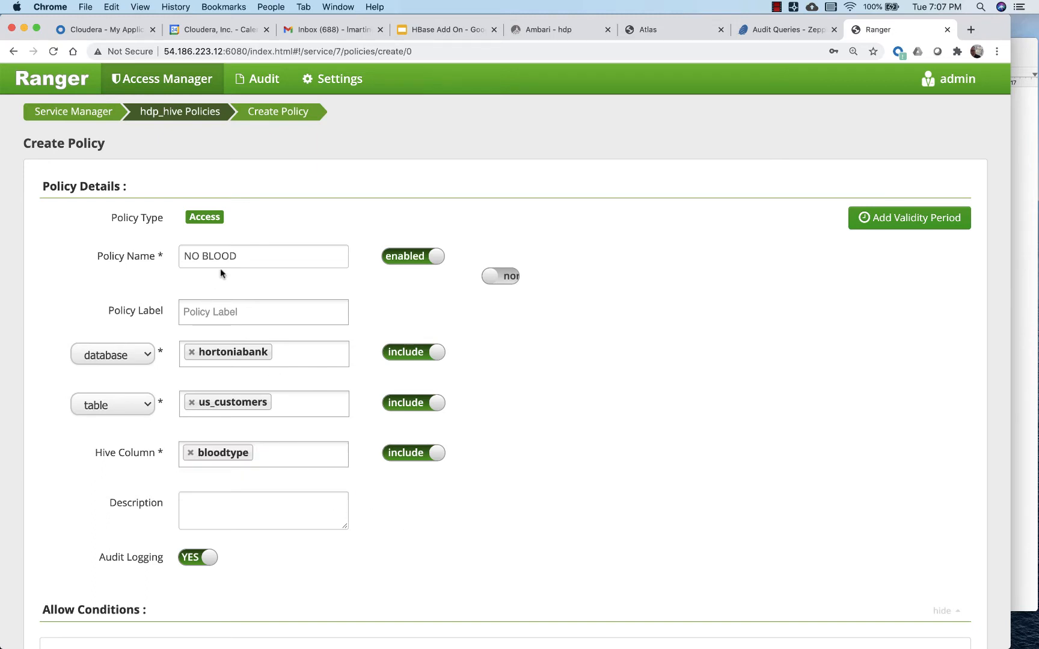
# Add a deny condition for the user jim_developer with the select permission.
pyautogui.scroll(-3, 259, 381)
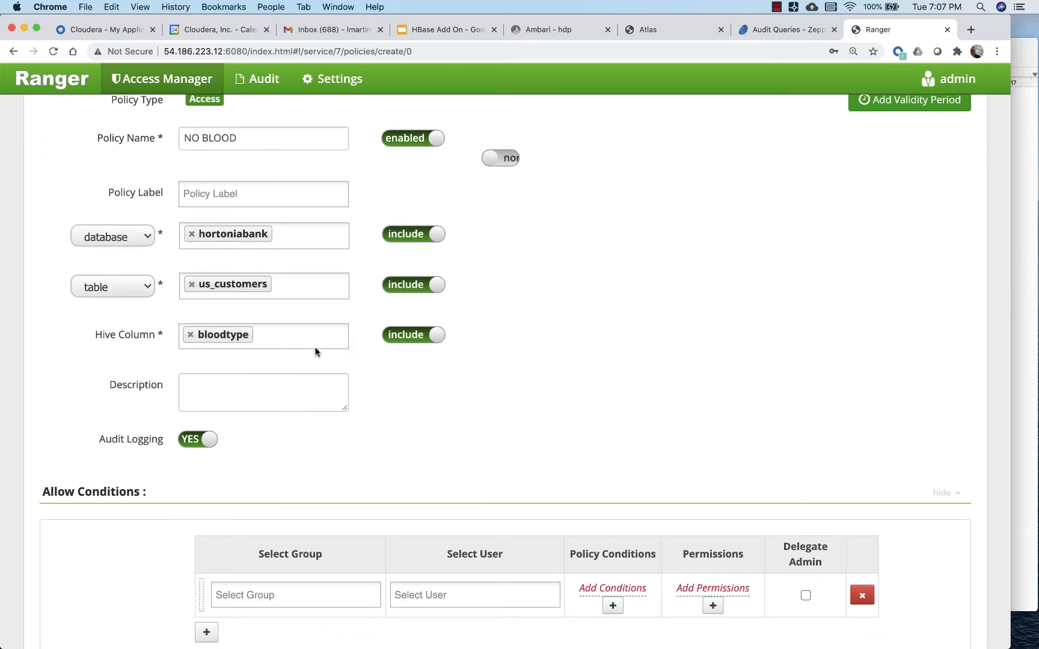
pyautogui.scroll(-10, 343, 371)
pyautogui.scroll(-2, 344, 374)
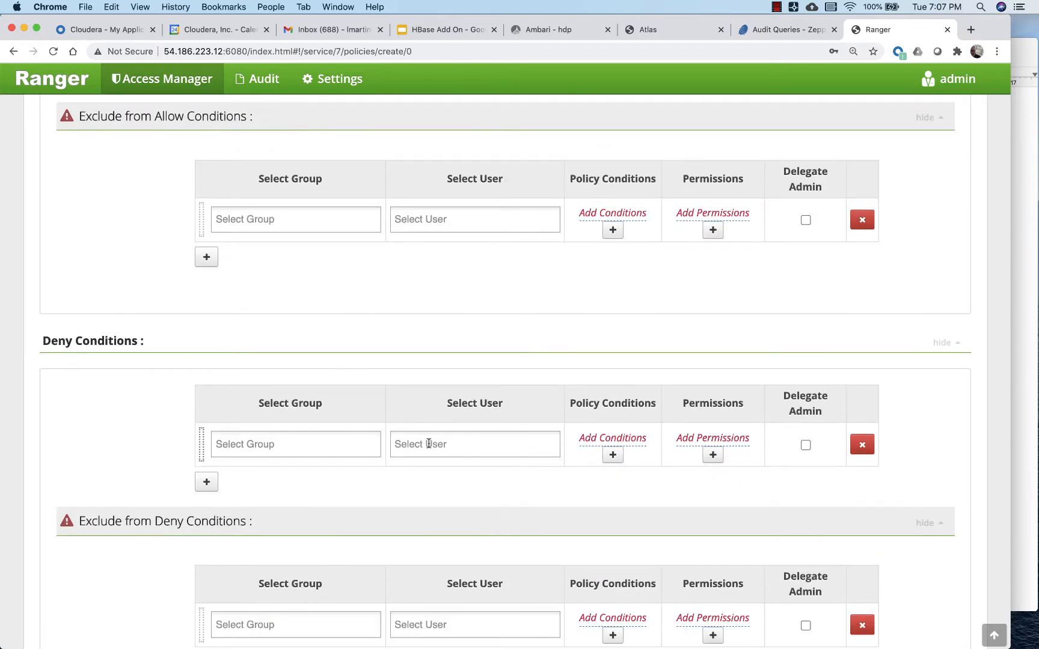
pyautogui.click(428, 443)
pyautogui.write('jim')
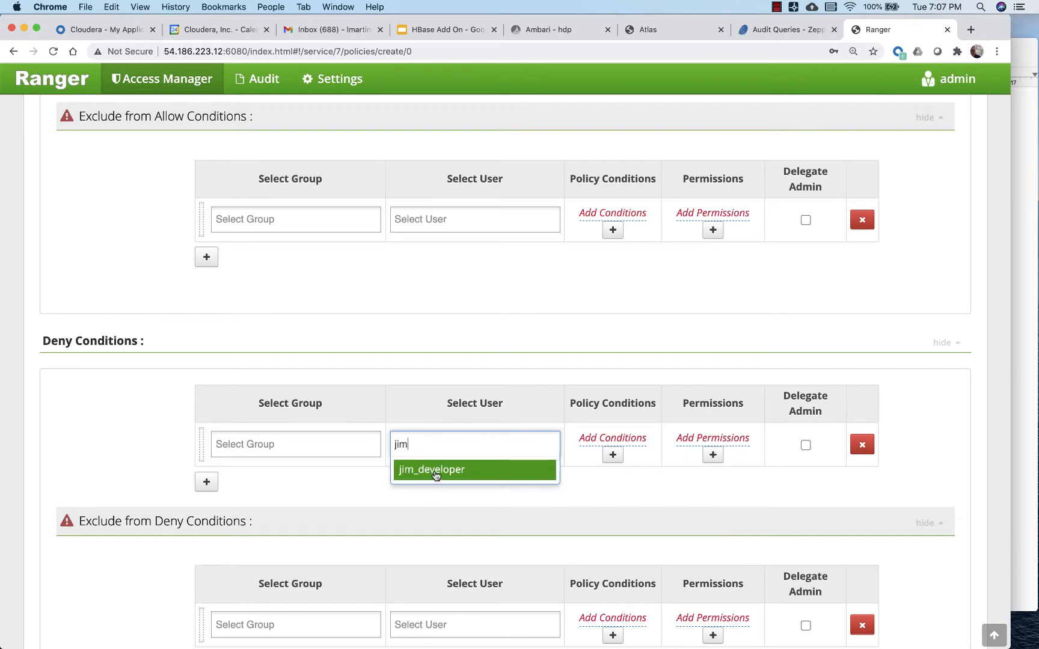
pyautogui.click(436, 477)
pyautogui.click(621, 488)
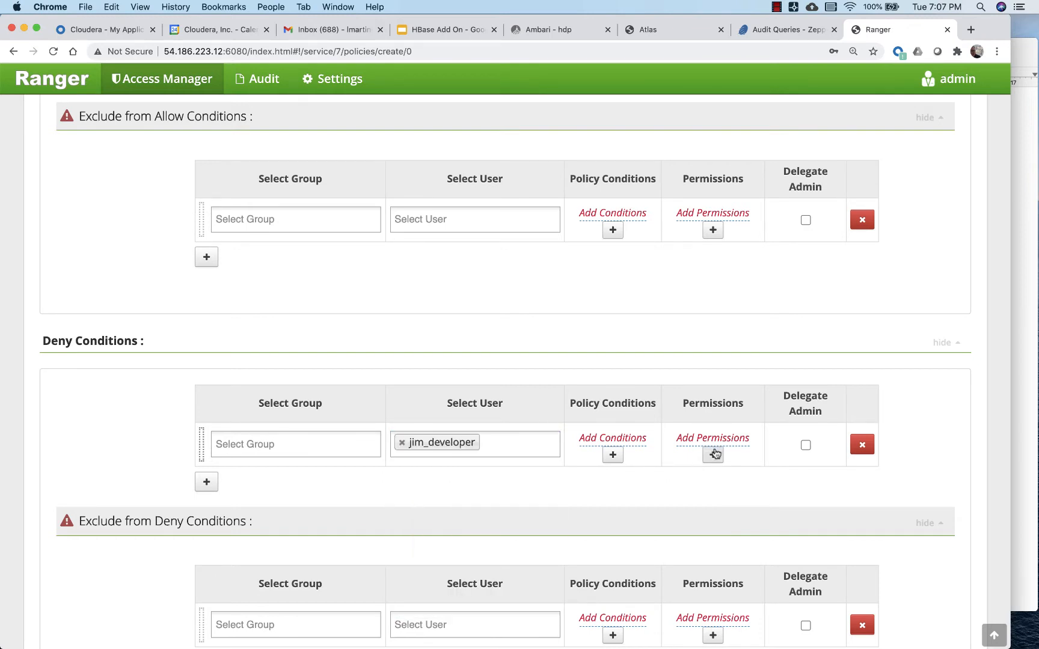
pyautogui.click(713, 454)
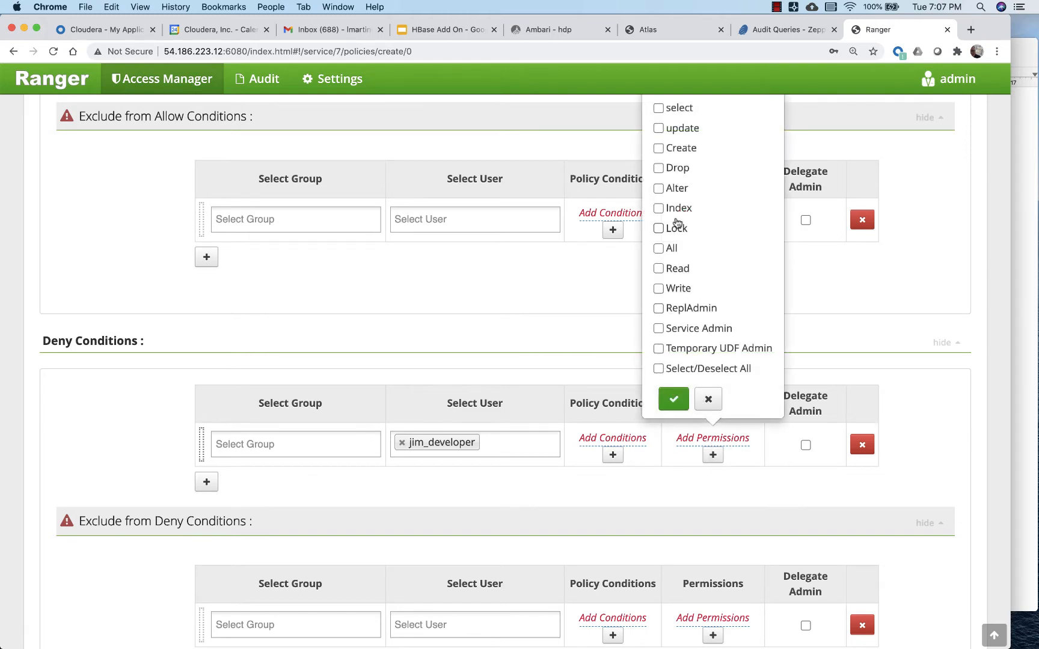
pyautogui.click(660, 108)
pyautogui.click(673, 399)
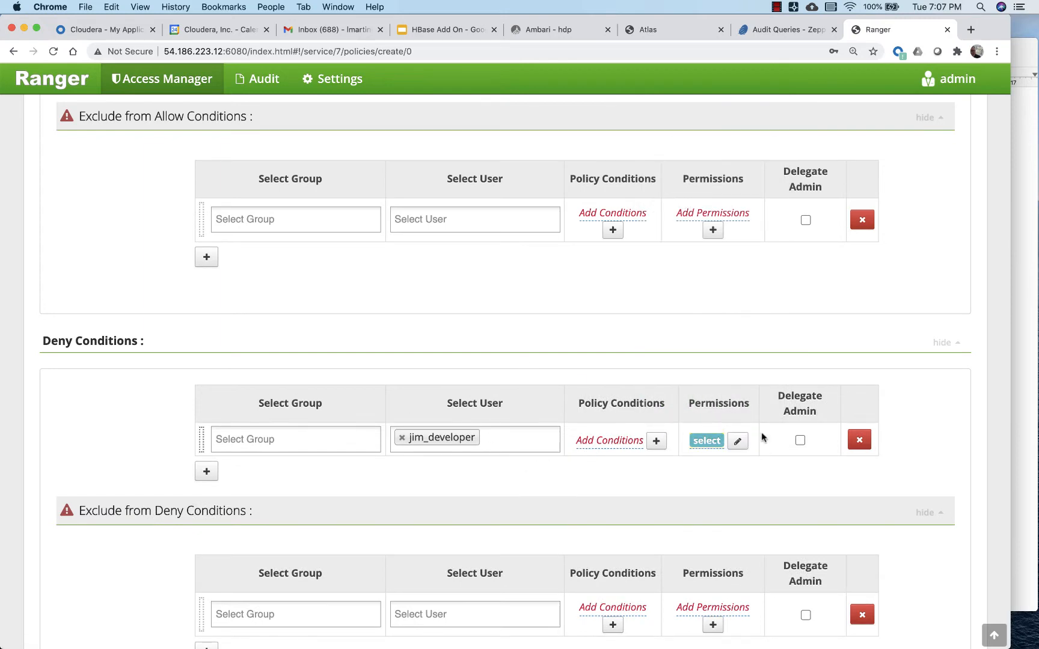
# Review the NO BLOOD policy details and save the new policy.
pyautogui.scroll(20, 441, 397)
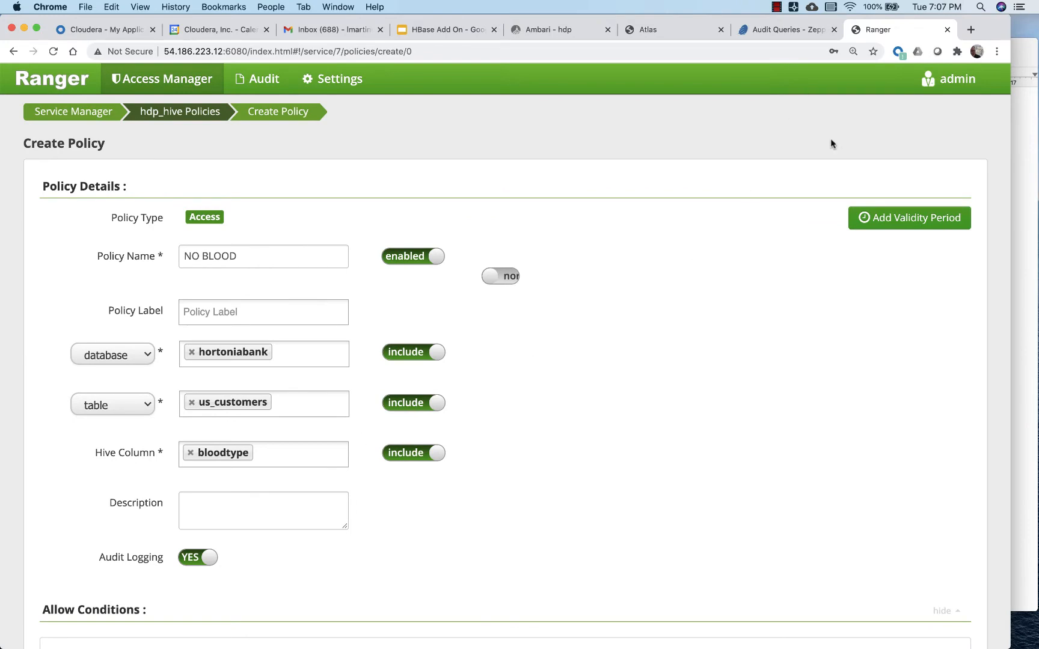
pyautogui.scroll(-20, 640, 494)
pyautogui.click(196, 529)
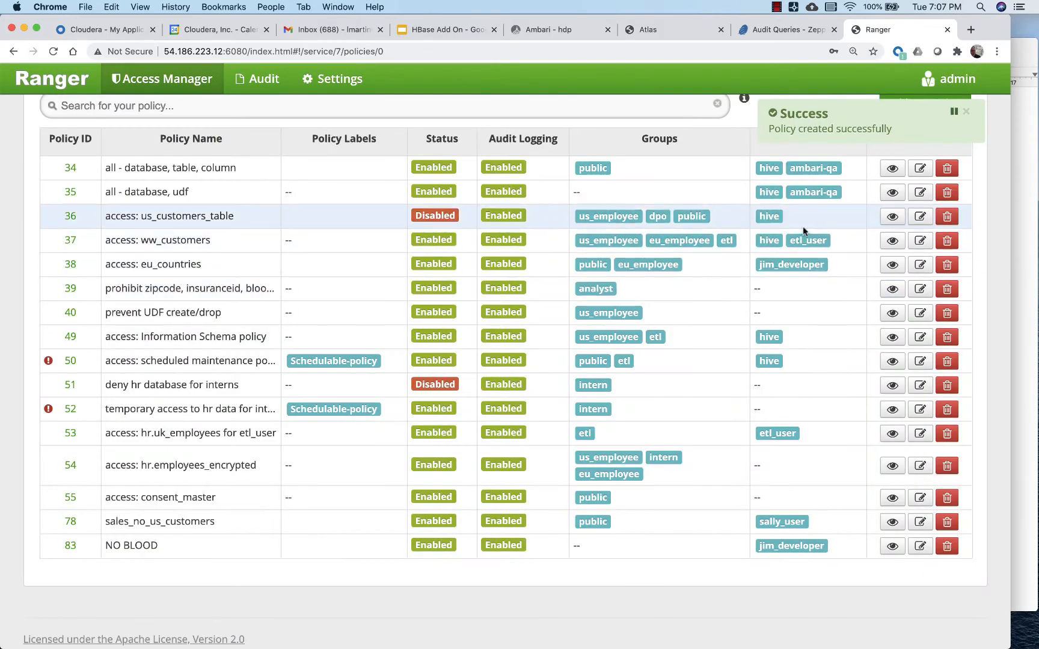
# Return to the Zeppelin notebook, rerun the number and bloodtype query on us_customers, and examine the start of its output.
pyautogui.click(776, 30)
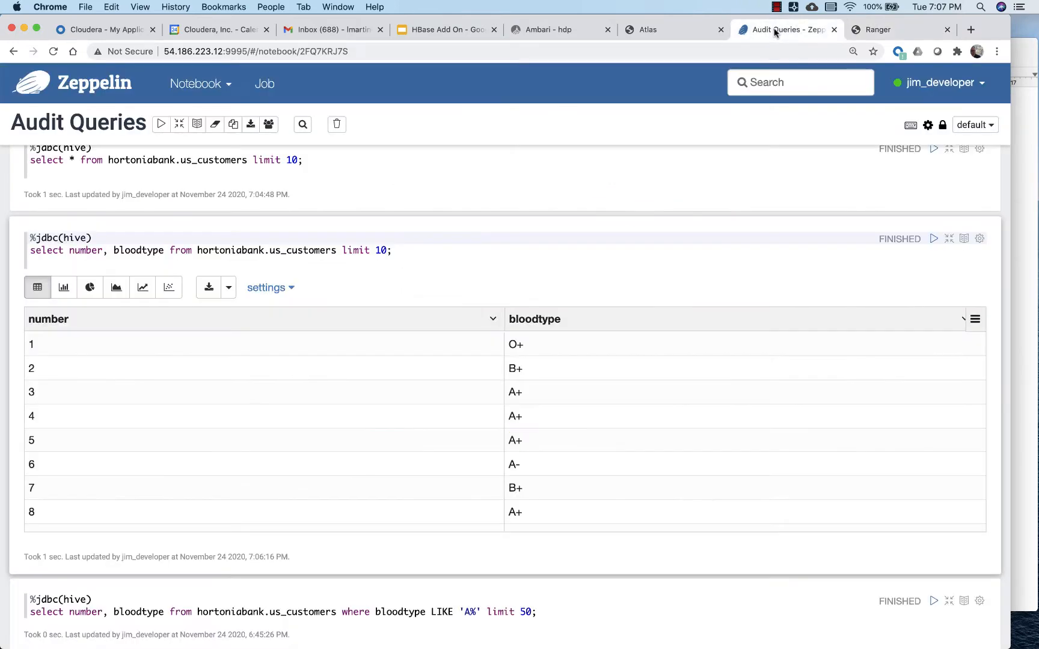
pyautogui.click(934, 240)
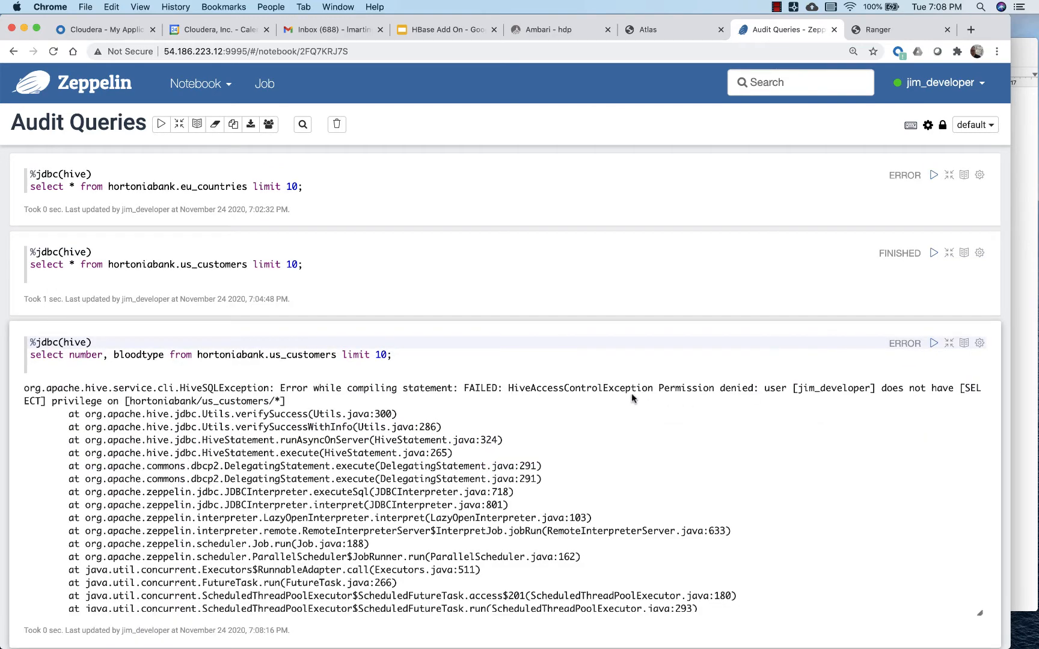
pyautogui.moveTo(534, 386); pyautogui.dragTo(715, 387)
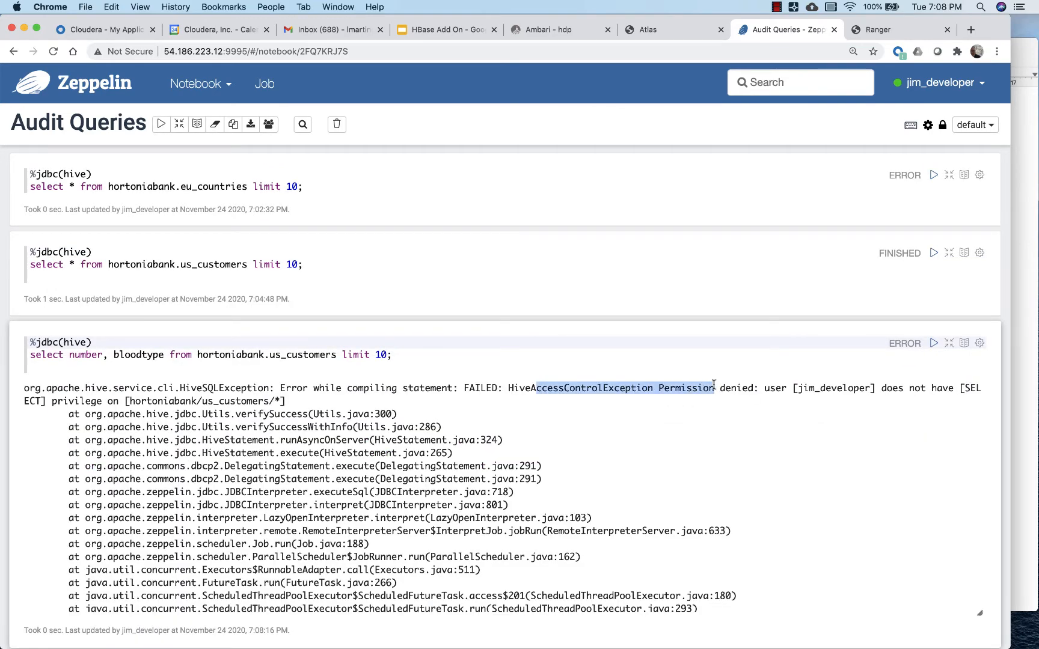
pyautogui.scroll(-2, 715, 387)
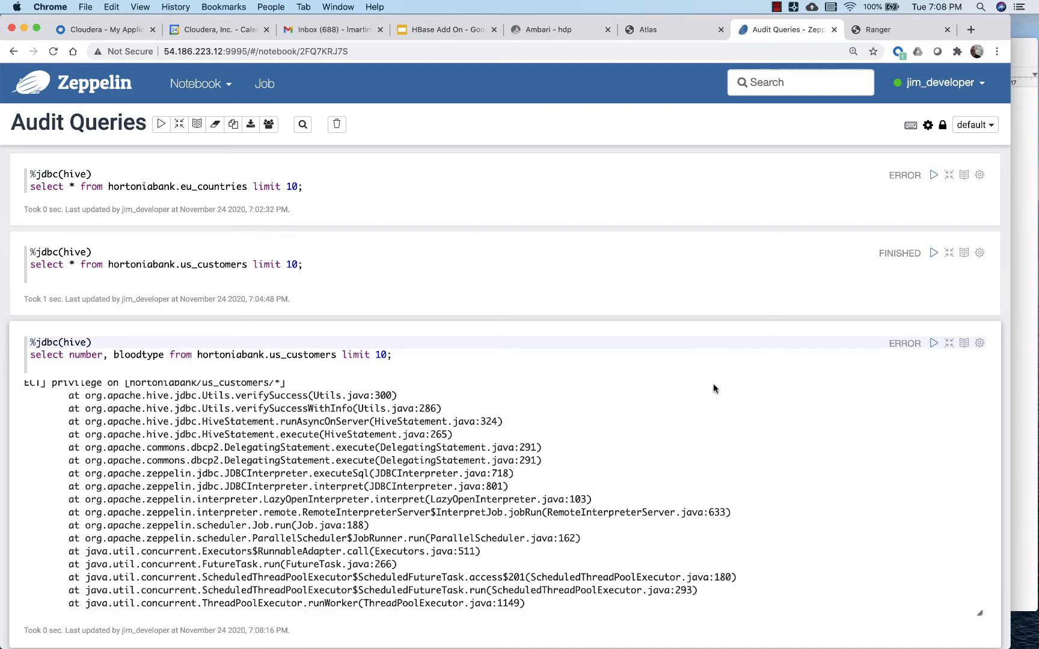
pyautogui.scroll(2, 723, 432)
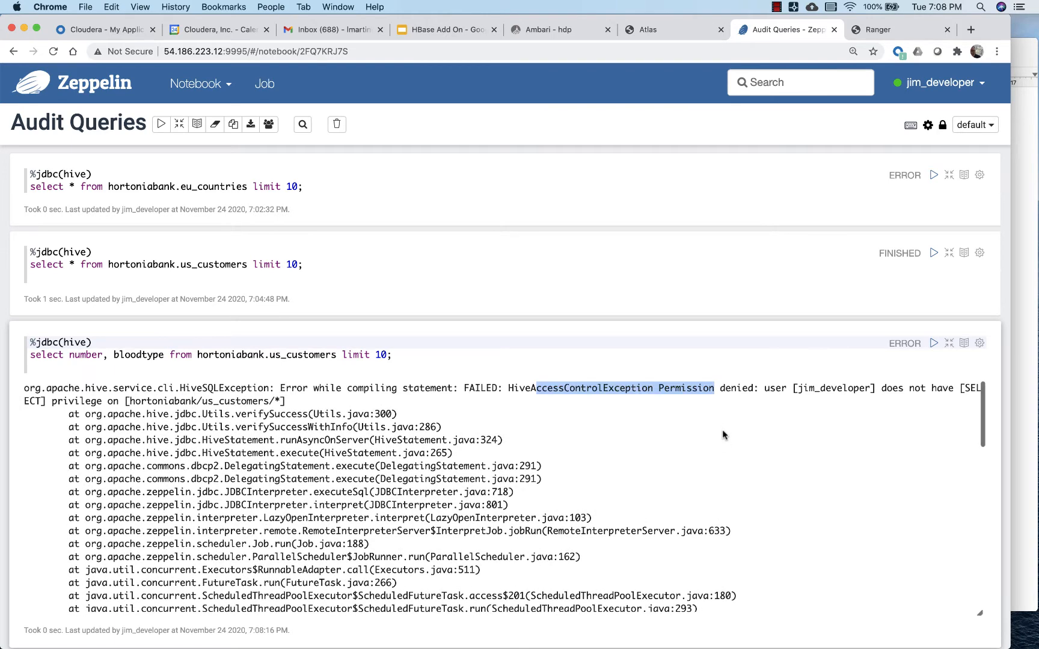
# Examine the failed query's error message in Zeppelin and switch to Ranger's access audit log.
pyautogui.click(604, 391)
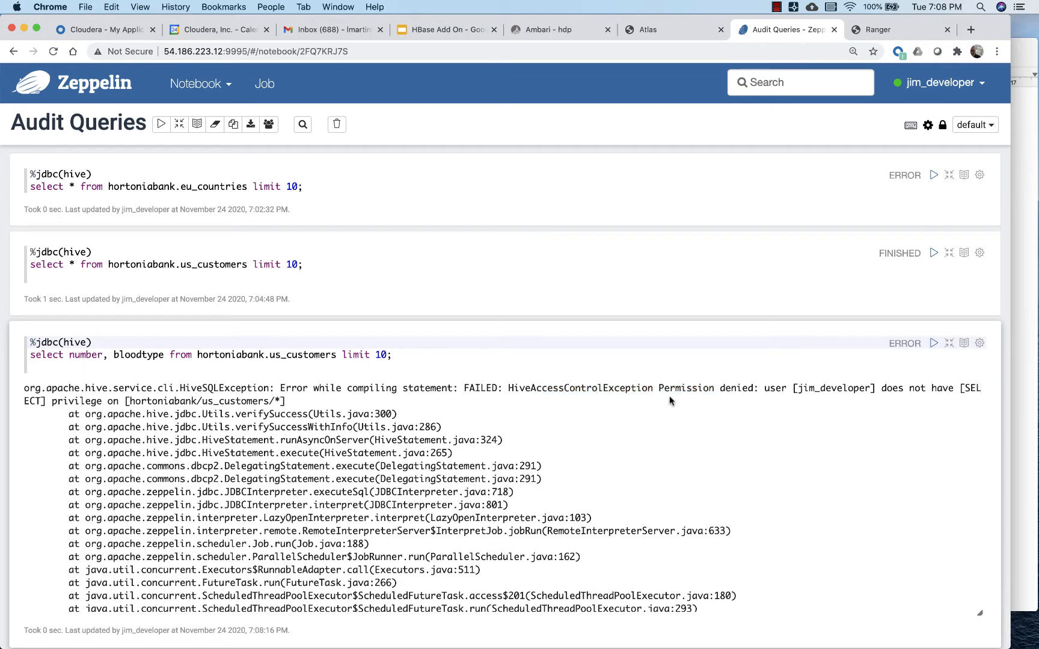
pyautogui.moveTo(717, 390); pyautogui.dragTo(779, 385)
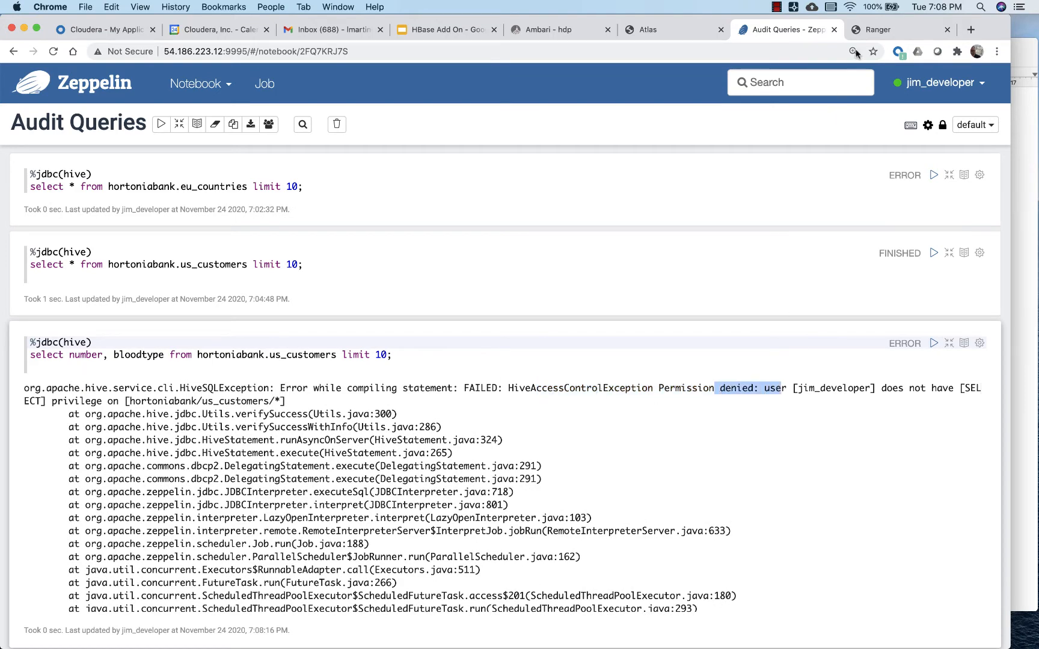
pyautogui.click(878, 36)
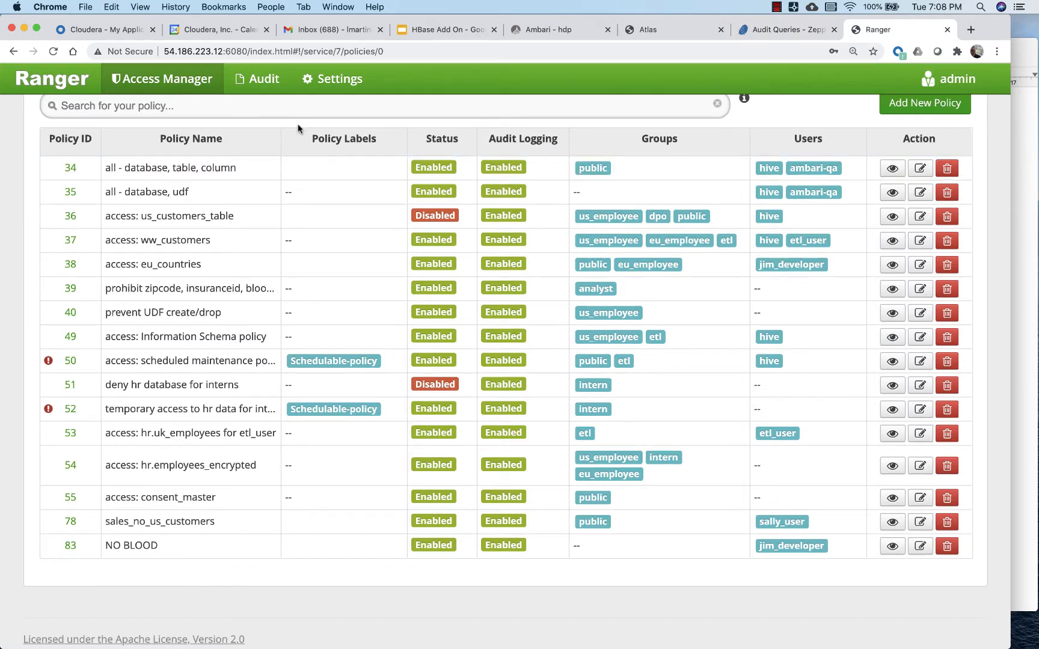
pyautogui.click(256, 82)
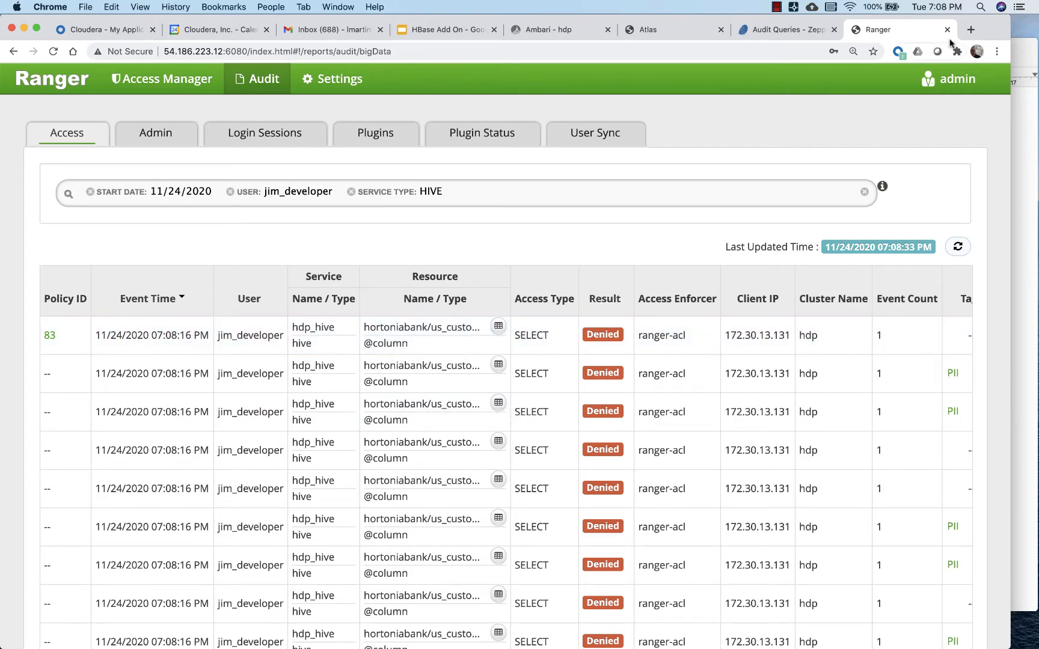
# Review the policy details behind the newest audit event, including its name and deny condition, and close them.
pyautogui.click(47, 336)
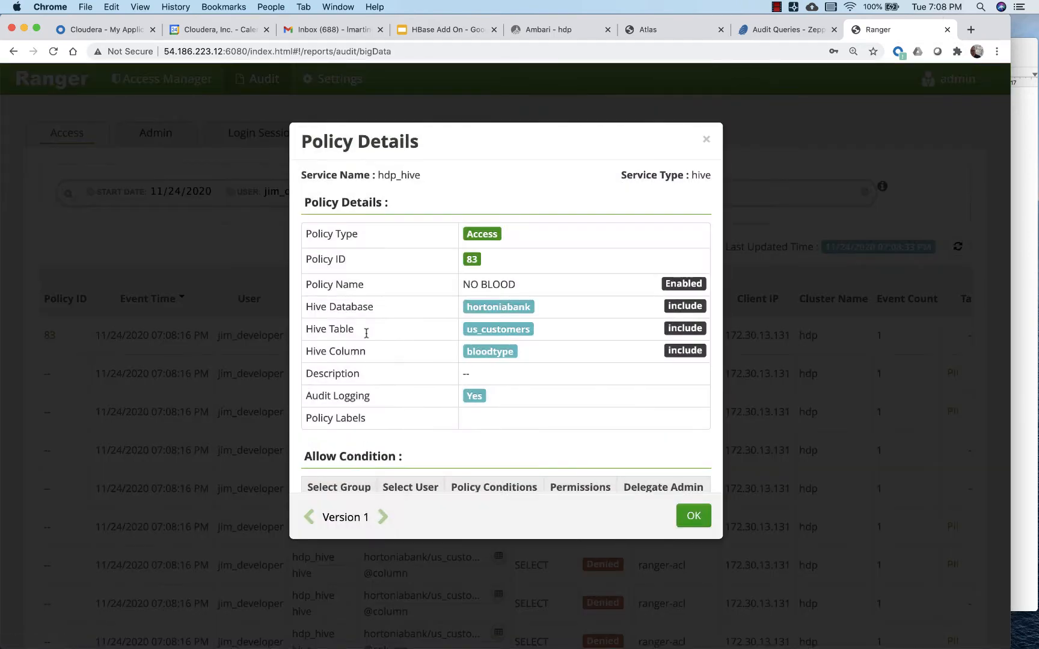
pyautogui.moveTo(461, 284); pyautogui.dragTo(543, 290)
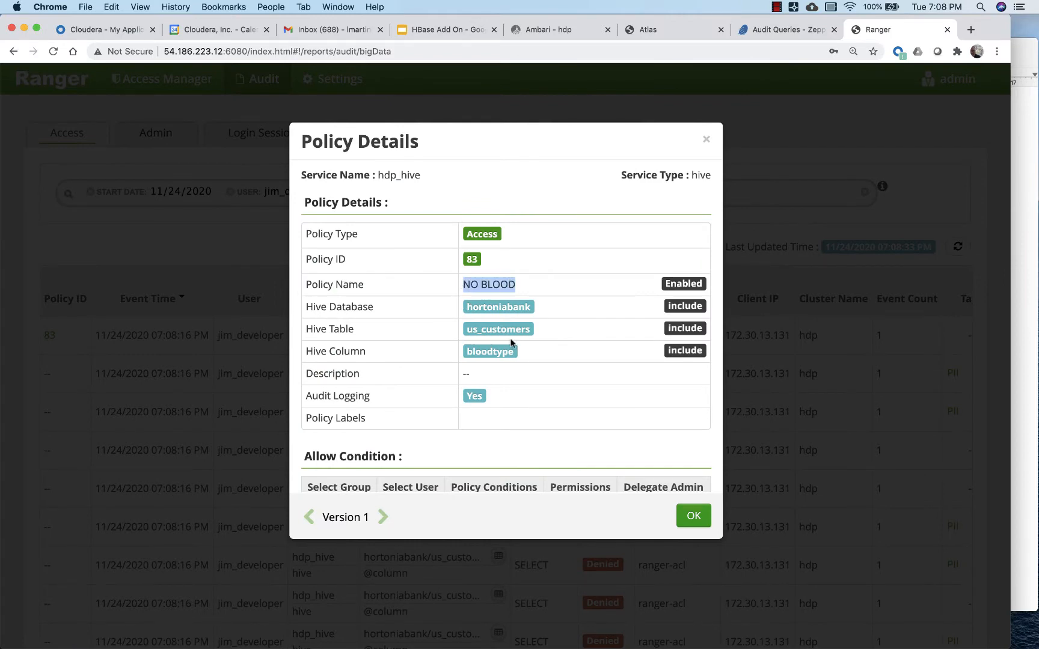
pyautogui.scroll(-3, 476, 391)
pyautogui.scroll(-2, 477, 390)
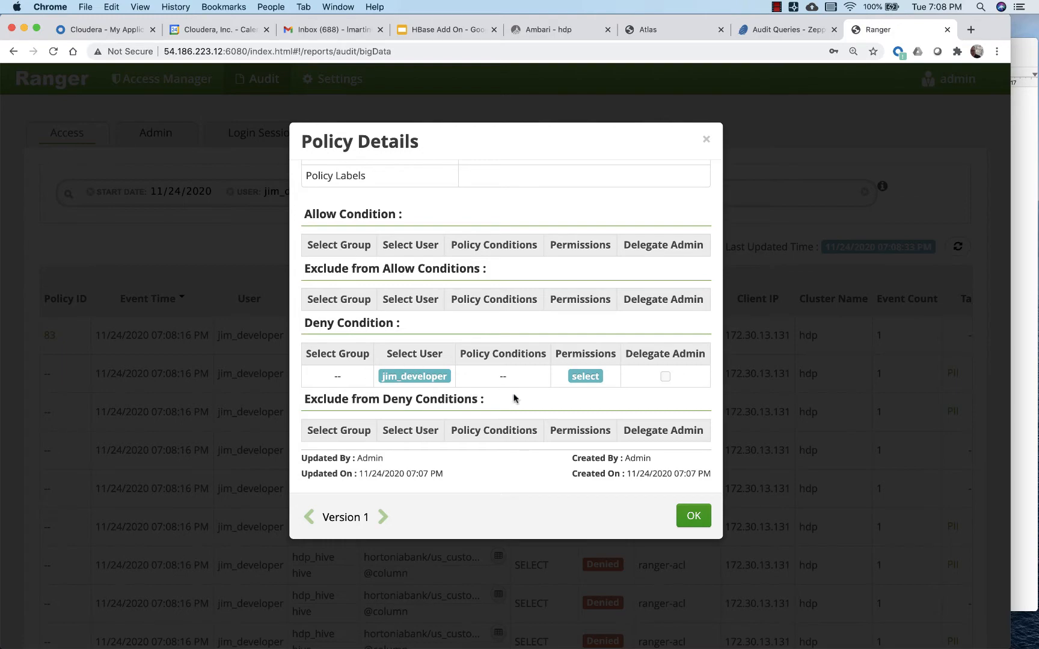
pyautogui.click(691, 519)
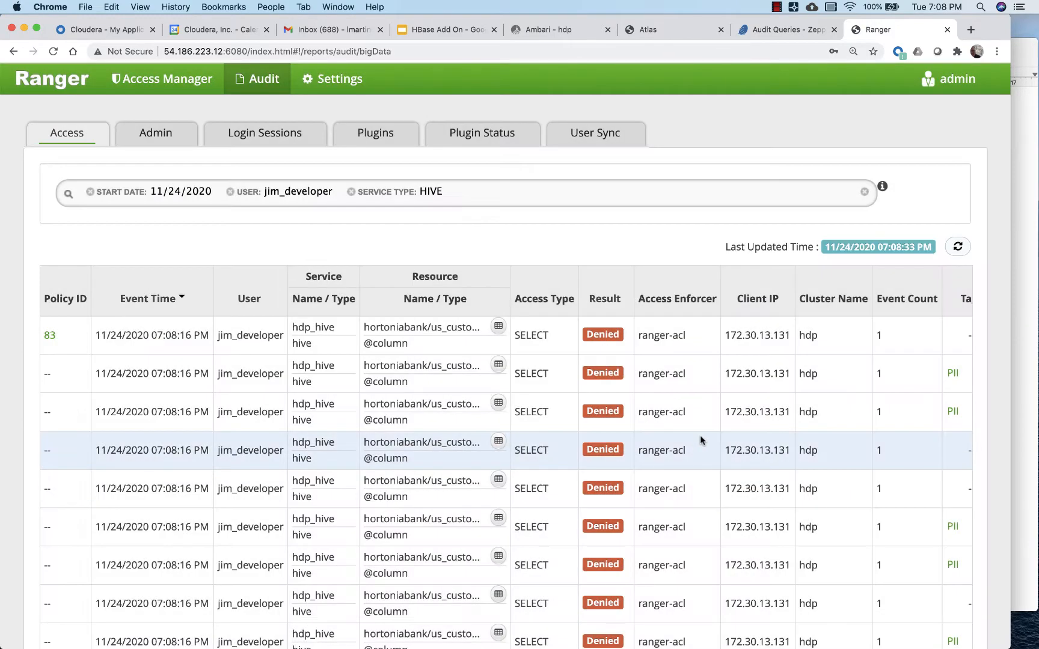
# In Zeppelin, insert a paragraph above the number and bloodtype query containing %jdbc(hive) and the query start "select number from".
pyautogui.click(776, 30)
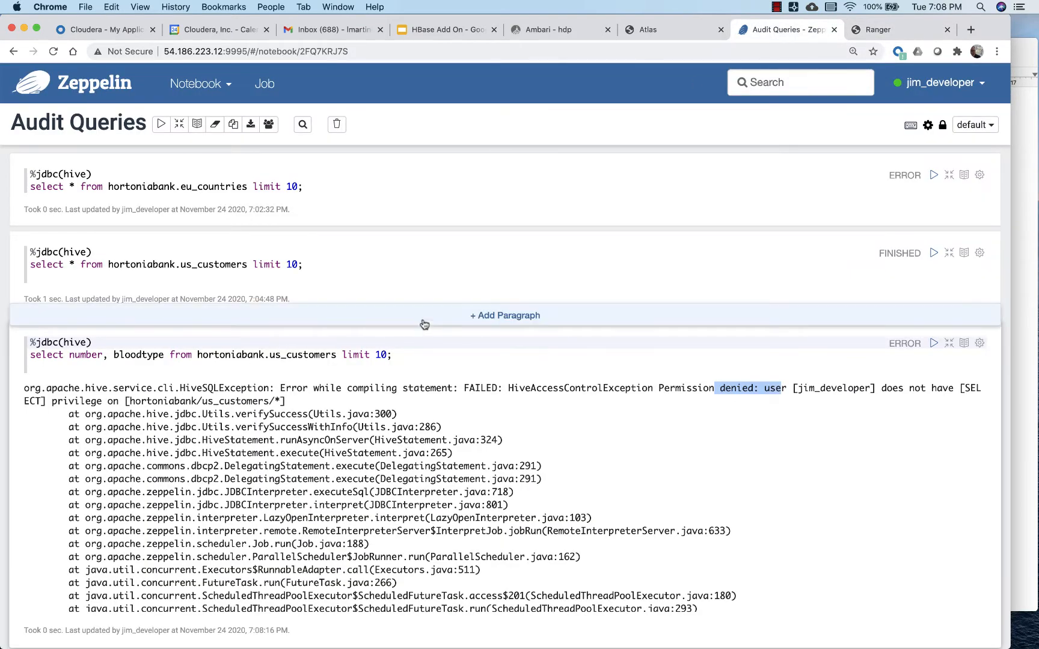
pyautogui.click(266, 354)
pyautogui.hotkey('ctrl', 'alt', 'a')
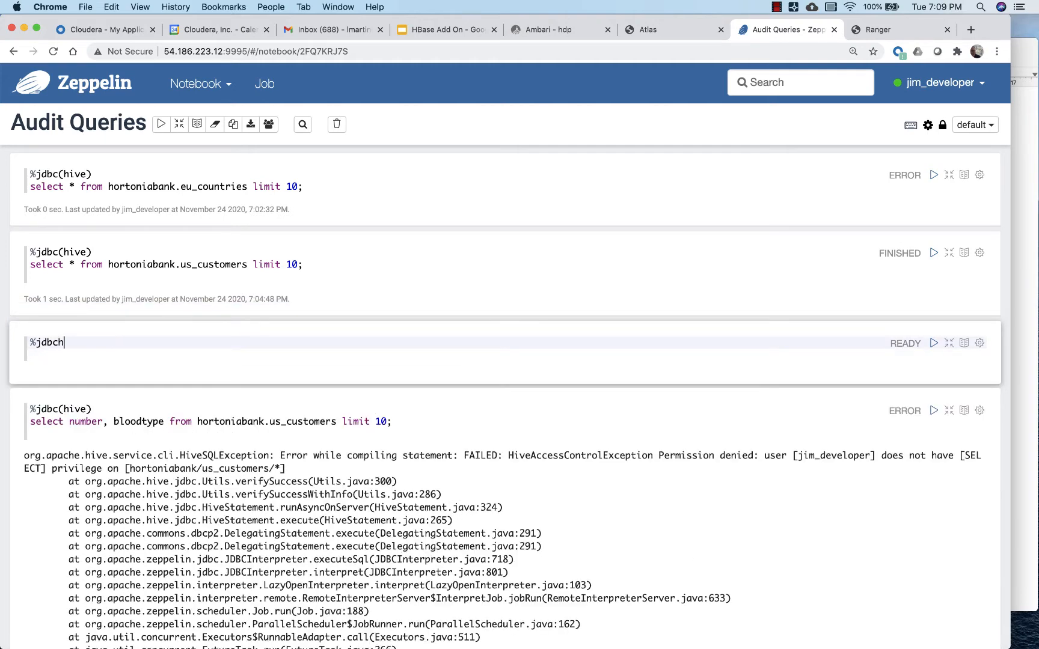
pyautogui.write('(hive')
pyautogui.press('Return')
pyautogui.write('select number from')
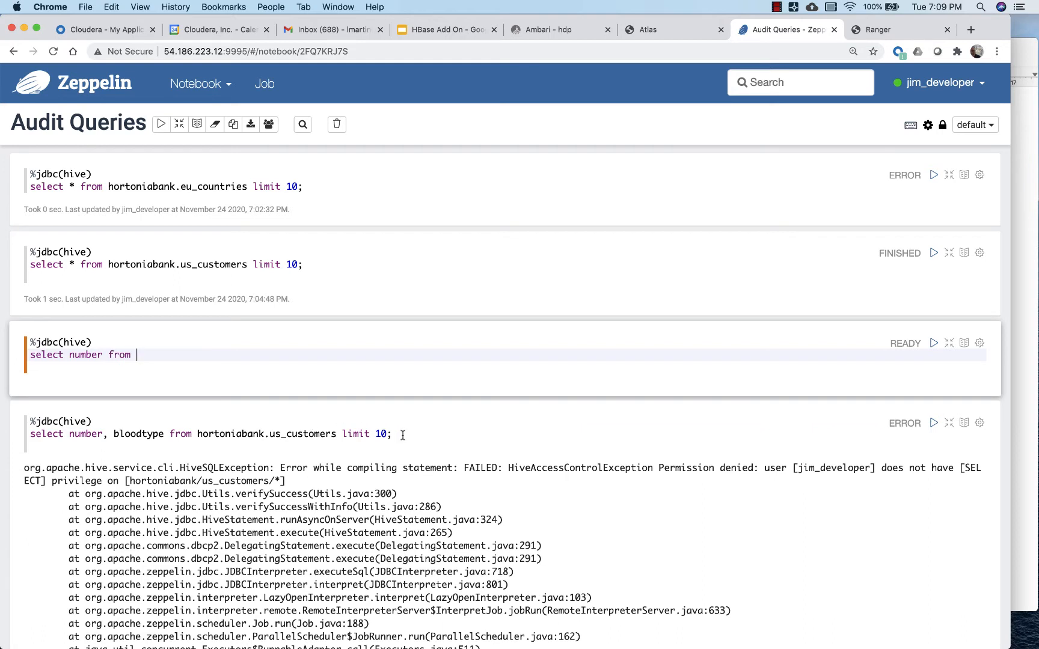
# Complete the query as "select number from hortoniabank.us_customers limit 10;" by reusing the clause from the query below, and run it.
pyautogui.moveTo(394, 434); pyautogui.dragTo(170, 432)
pyautogui.press('super+c')
pyautogui.click(171, 432)
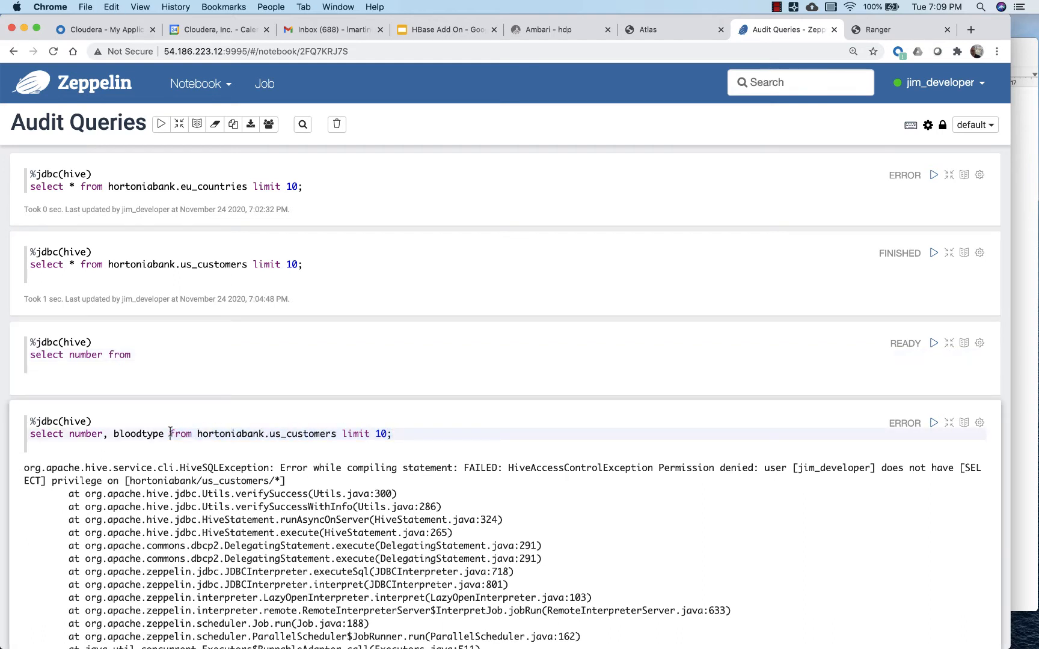
pyautogui.click(152, 354)
pyautogui.press('BackSpace')
pyautogui.press('BackSpace')
pyautogui.press('BackSpace')
pyautogui.press('BackSpace')
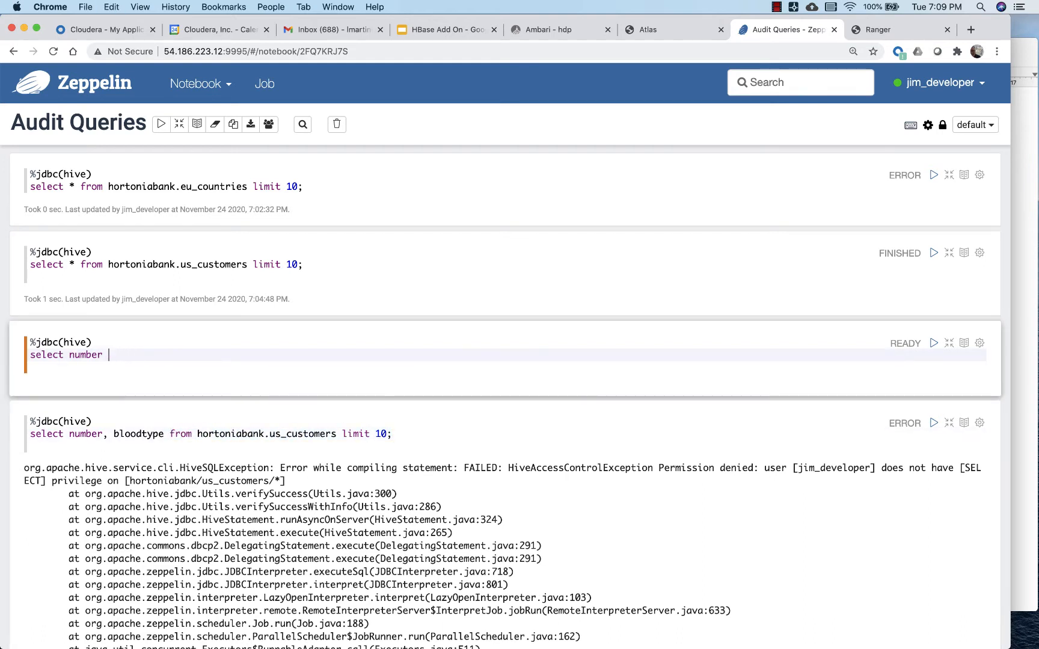
pyautogui.press('super+v')
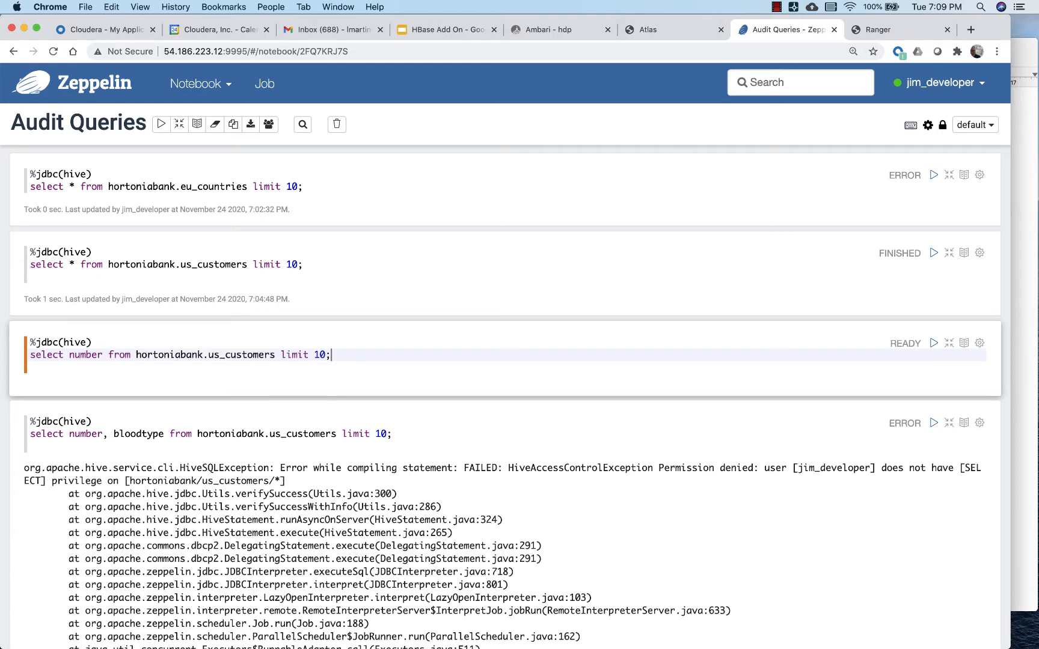
pyautogui.click(934, 343)
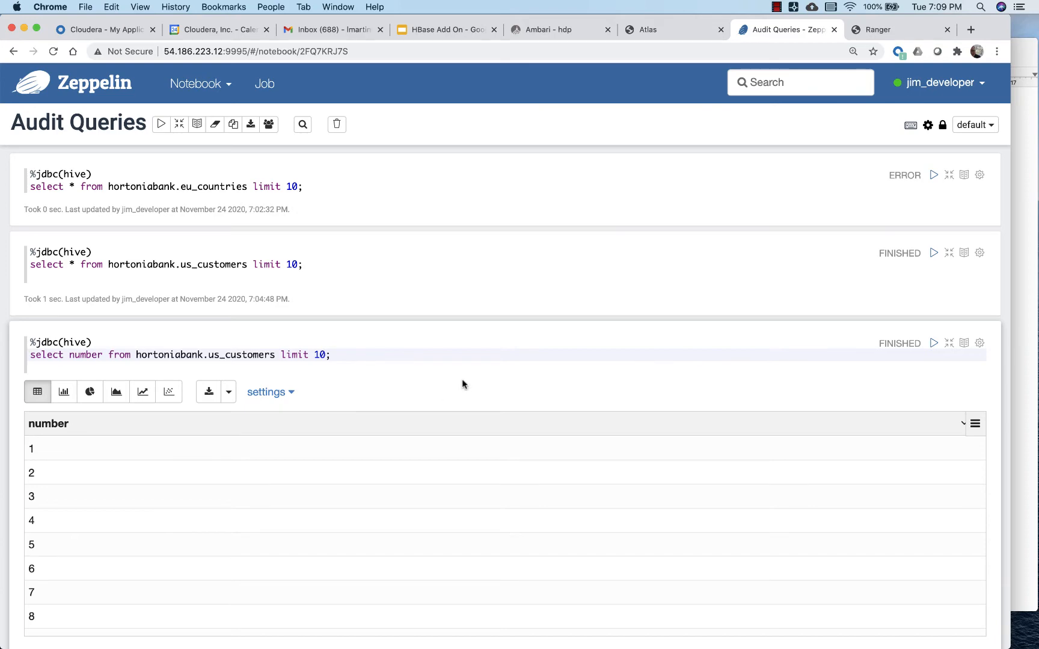
# Clear the output of the number-only query on us_customers.
pyautogui.click(980, 343)
pyautogui.scroll(-10, 842, 499)
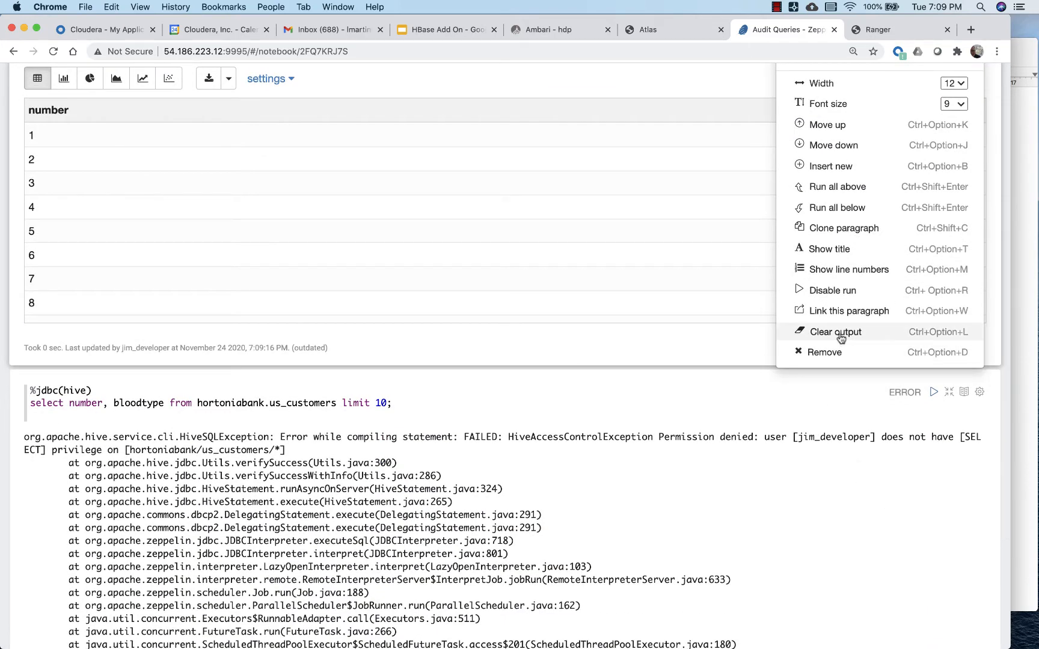
pyautogui.click(840, 335)
pyautogui.scroll(3, 649, 461)
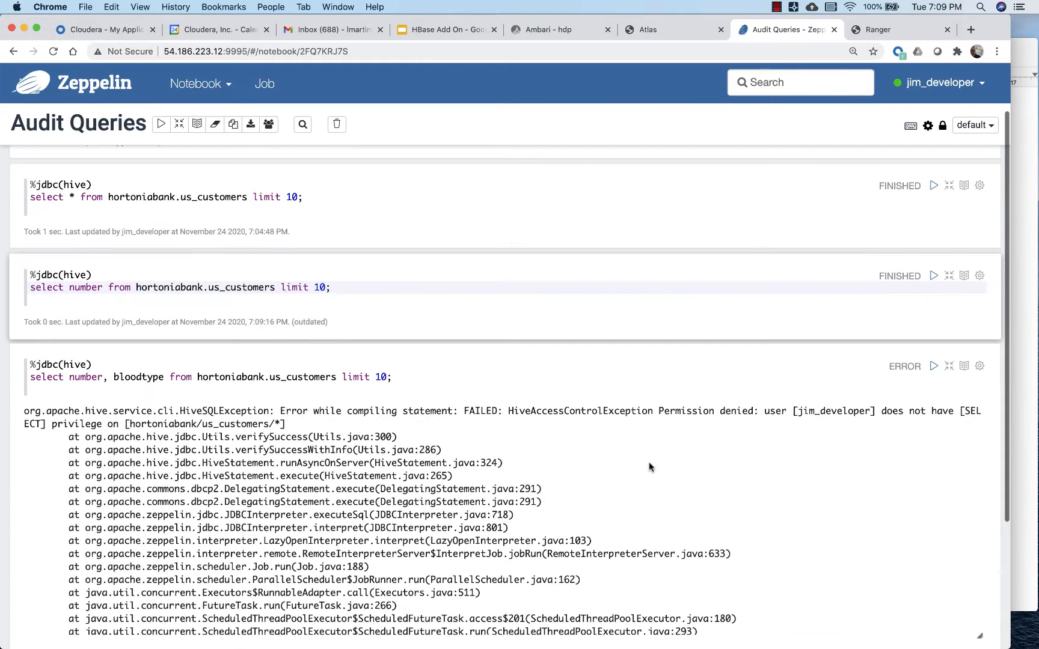
# Switch to the TextEdit notes and mark the column restrictions use case with "— DONE".
pyautogui.click(1024, 363)
pyautogui.write('--')
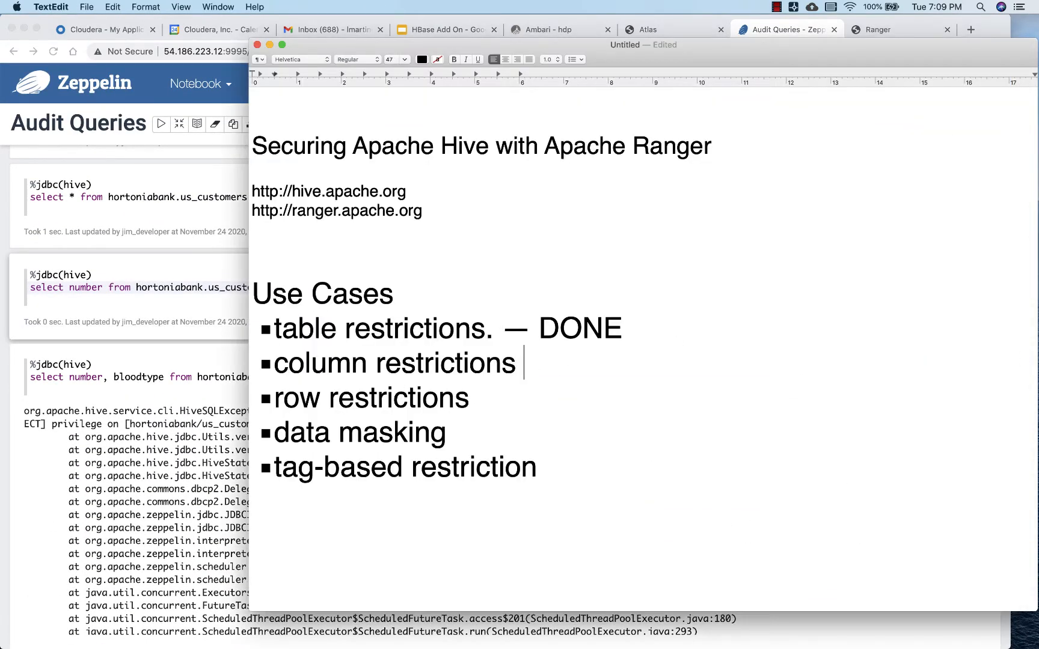
pyautogui.write(' DONE')
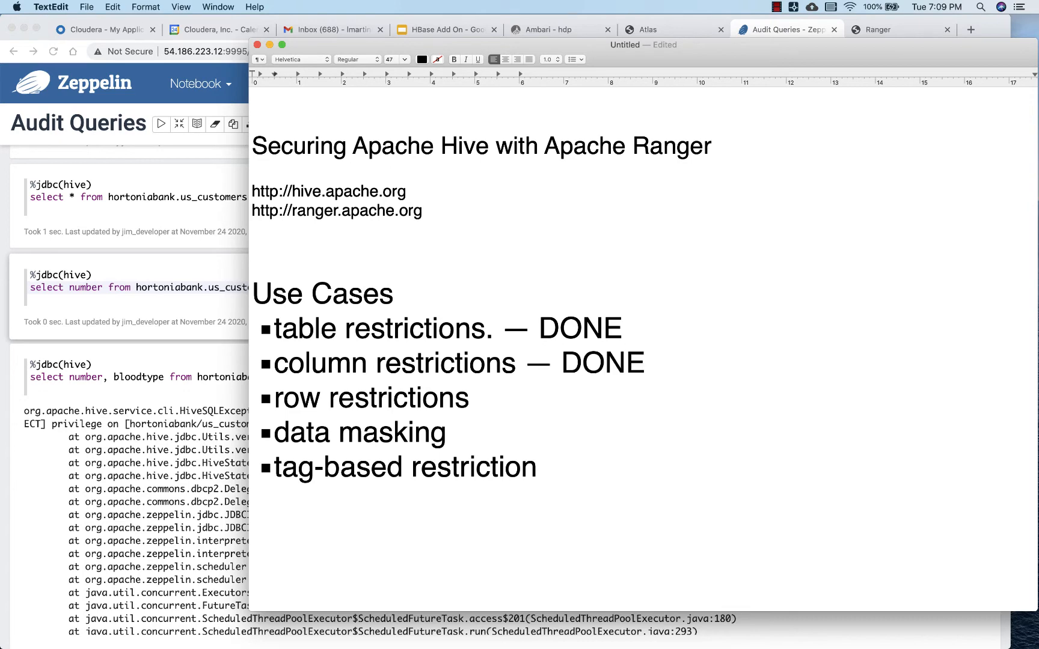
# Return to Ranger and delete the NO BLOOD policy from the hdp_hive service.
pyautogui.click(900, 30)
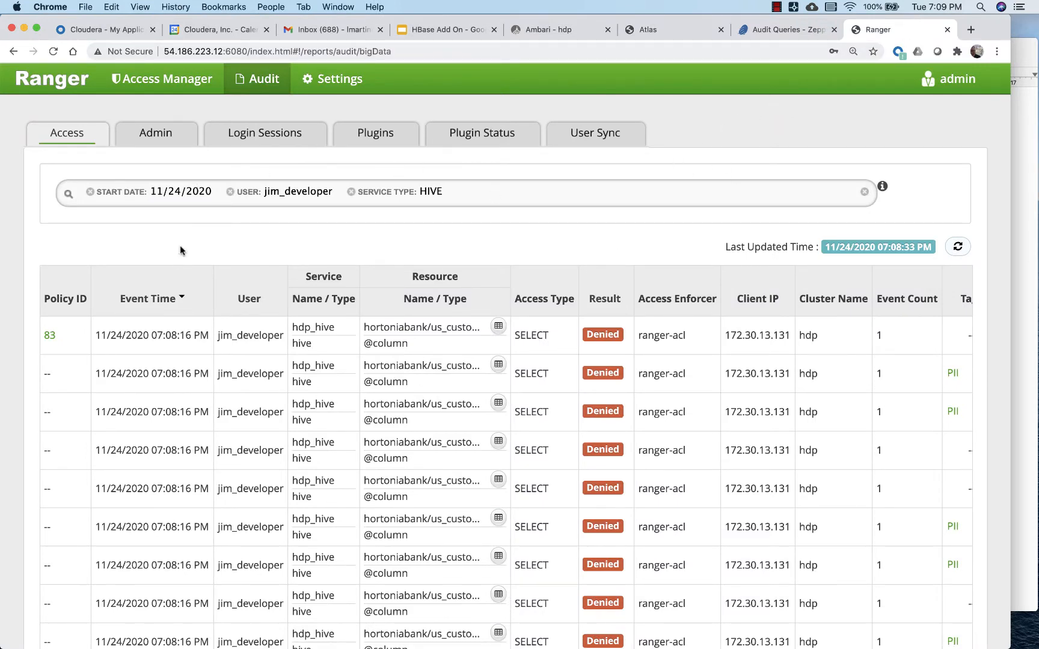
pyautogui.moveTo(168, 81)
pyautogui.click(172, 112)
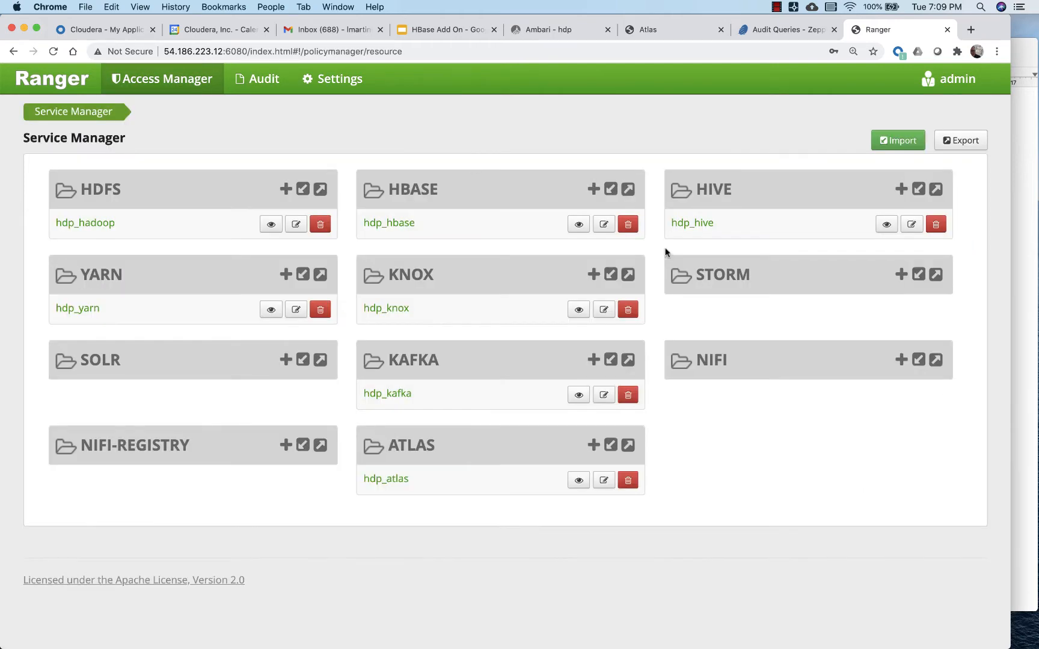
pyautogui.click(693, 224)
pyautogui.scroll(-2, 229, 489)
pyautogui.scroll(-2, 229, 490)
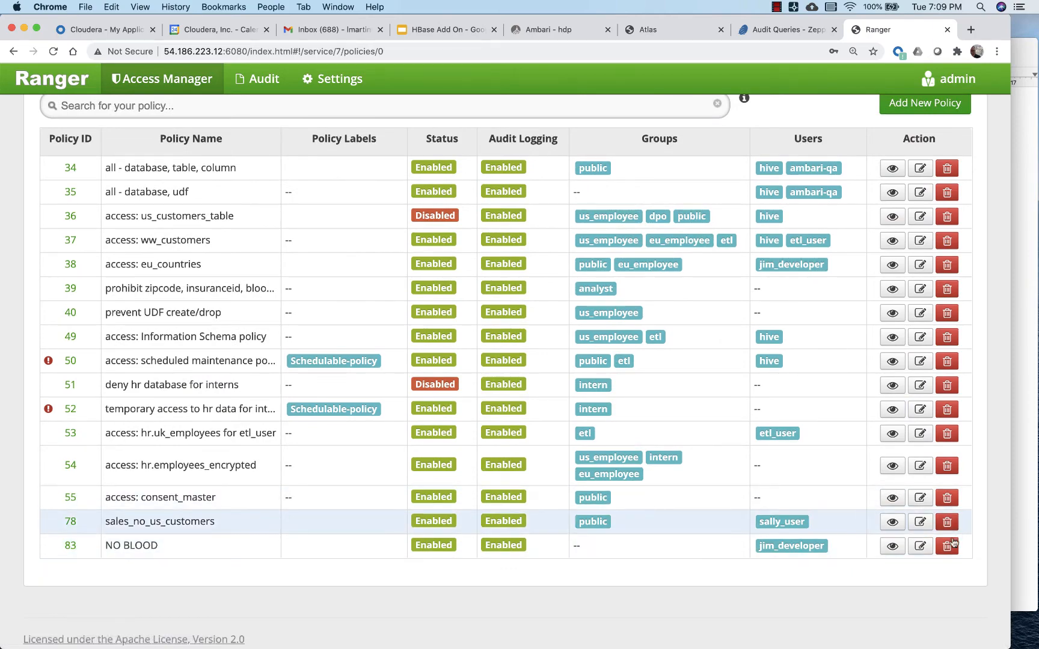
pyautogui.click(947, 546)
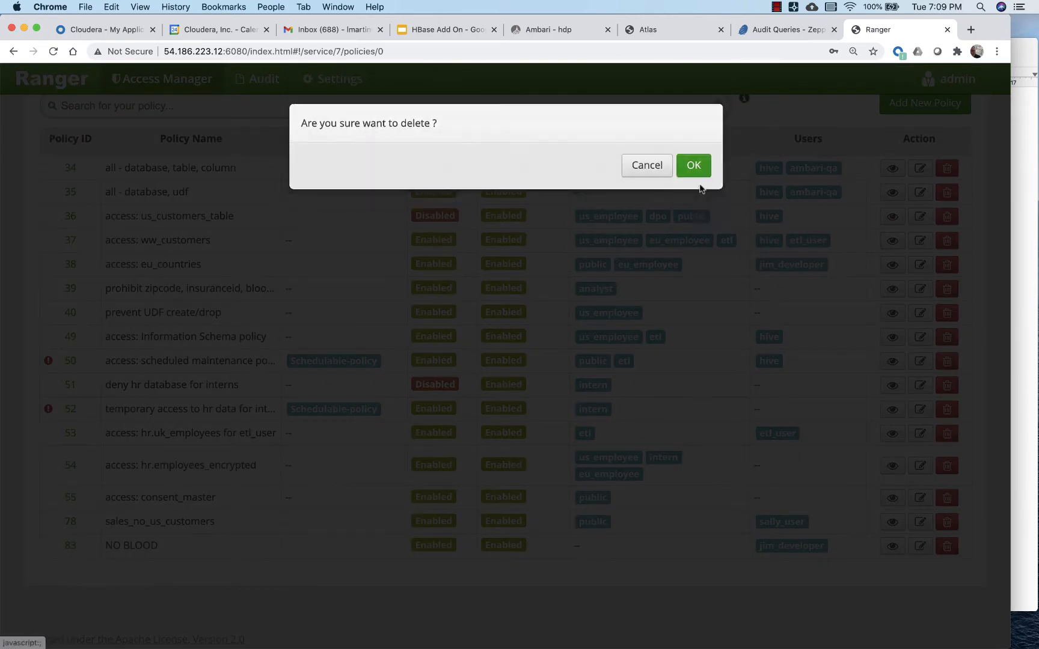
pyautogui.click(697, 184)
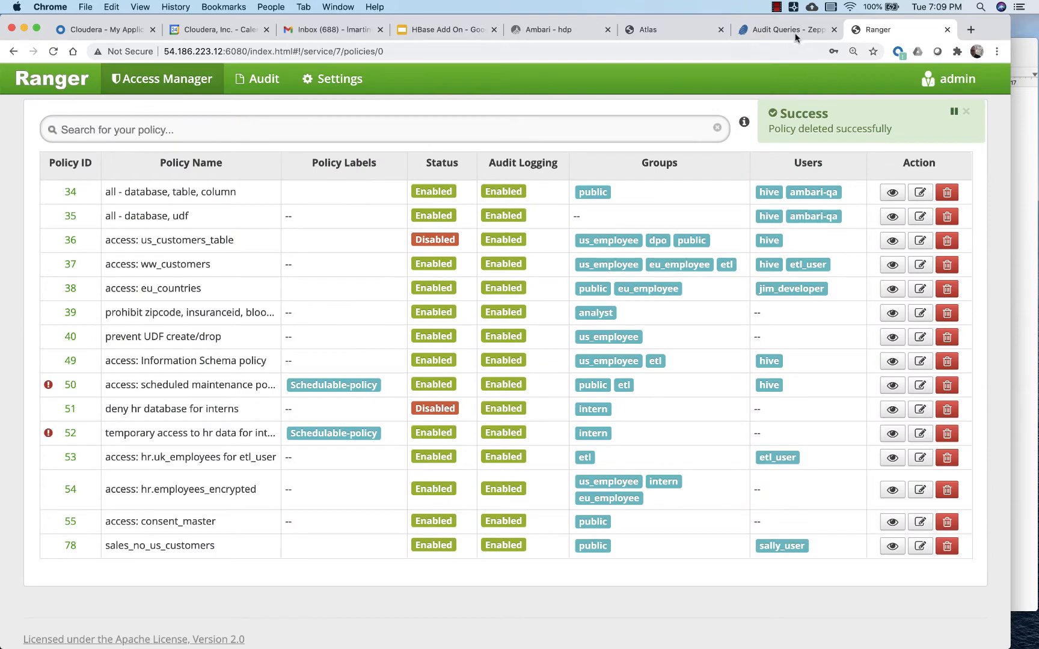
# Return to the Zeppelin notebook and rerun the number and bloodtype query on us_customers several times.
pyautogui.click(784, 29)
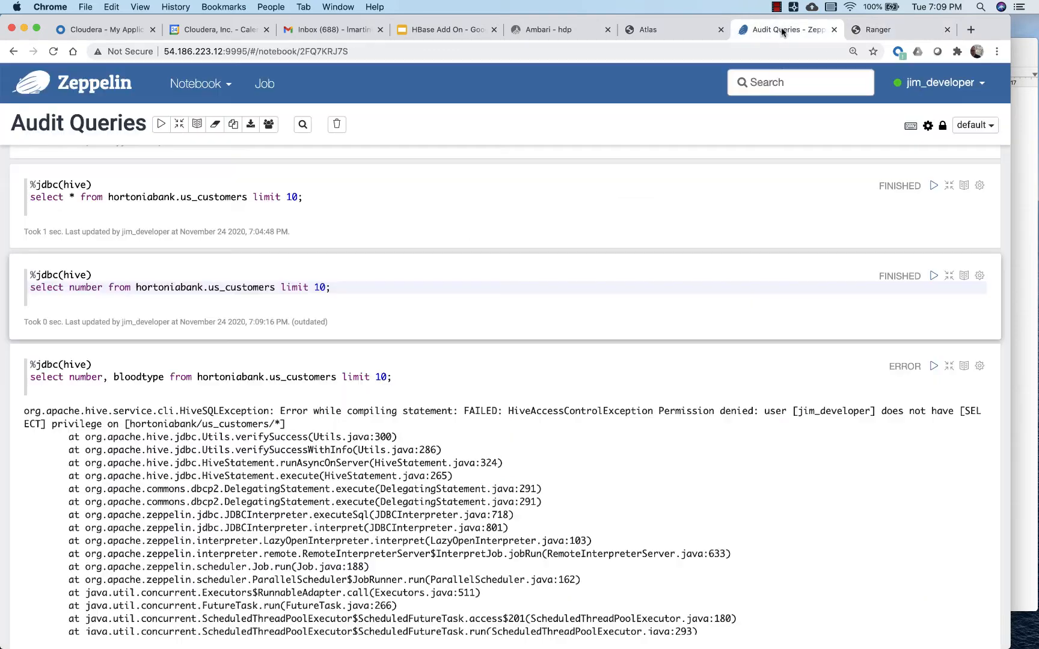
pyautogui.click(934, 370)
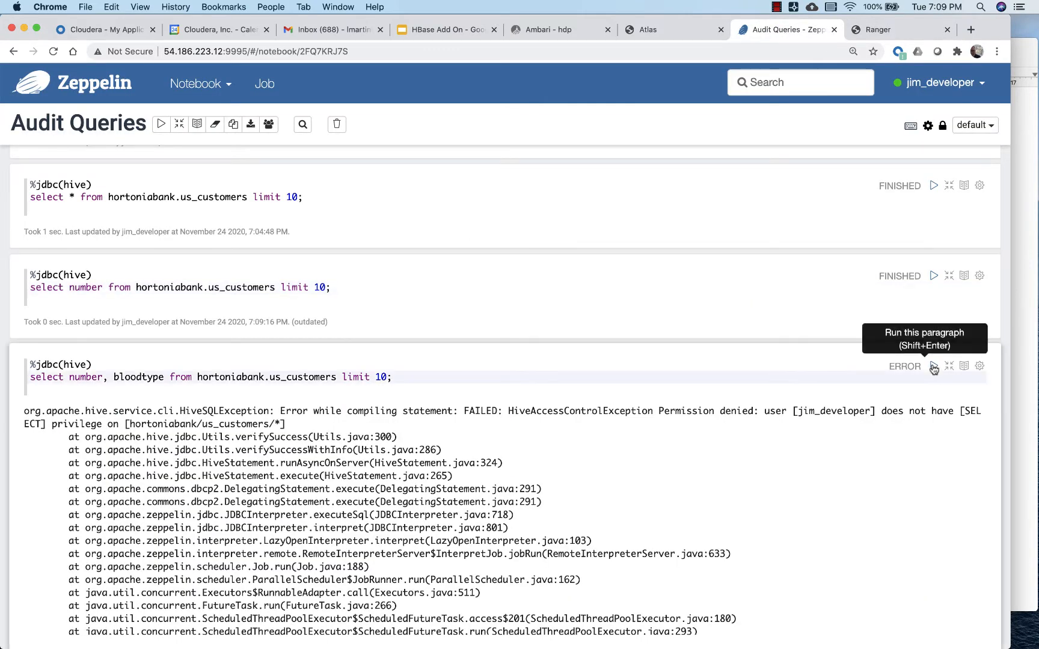
pyautogui.scroll(2, 934, 370)
pyautogui.scroll(-5, 931, 370)
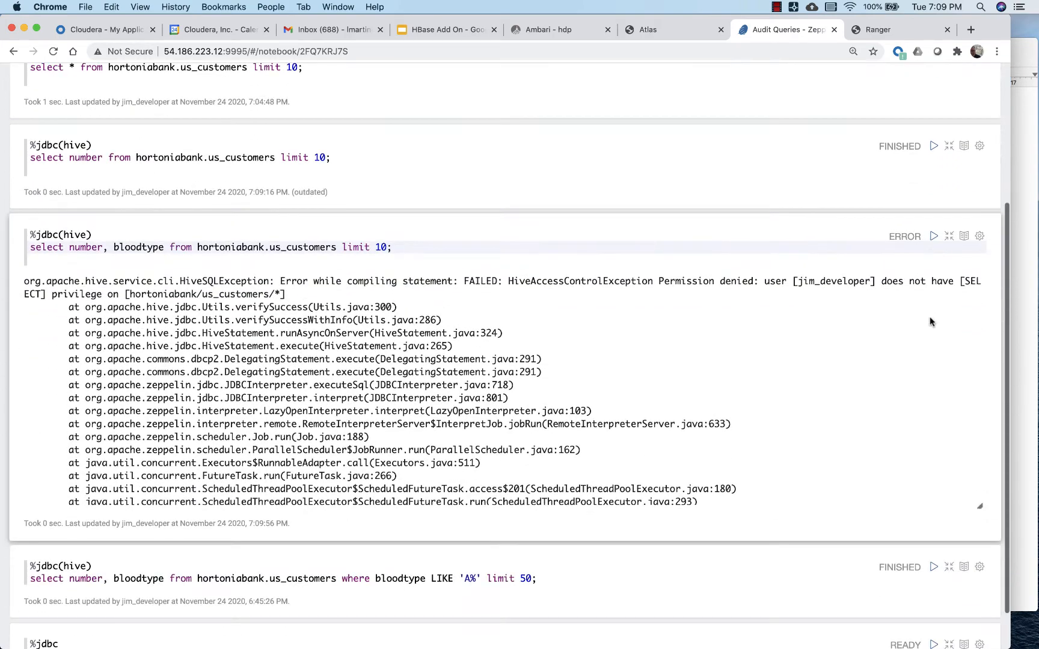
pyautogui.click(934, 237)
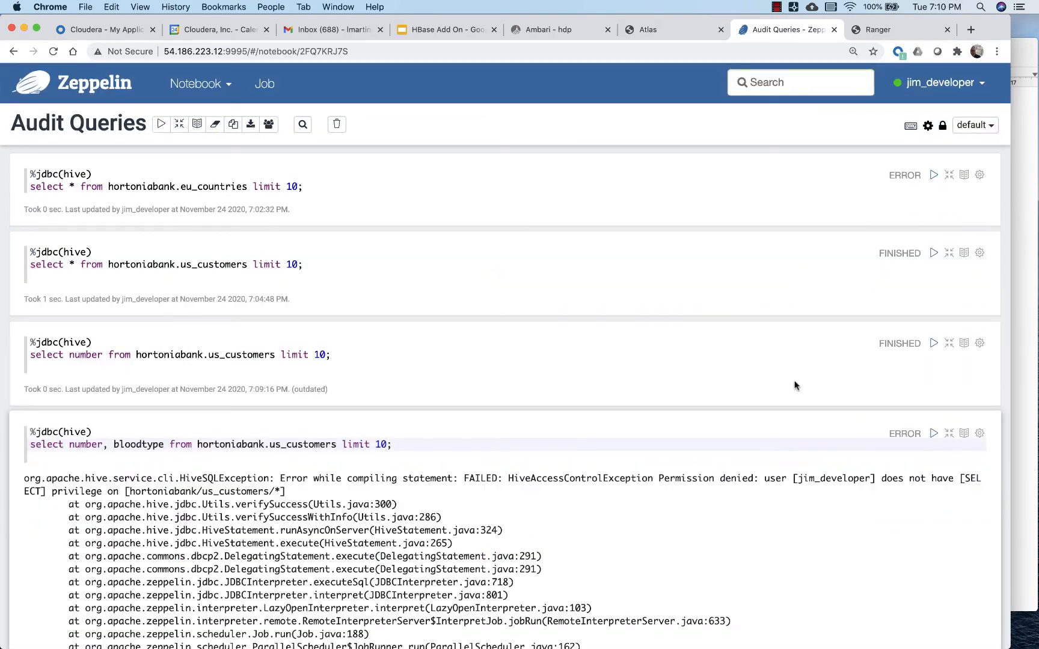
pyautogui.scroll(-5, 759, 393)
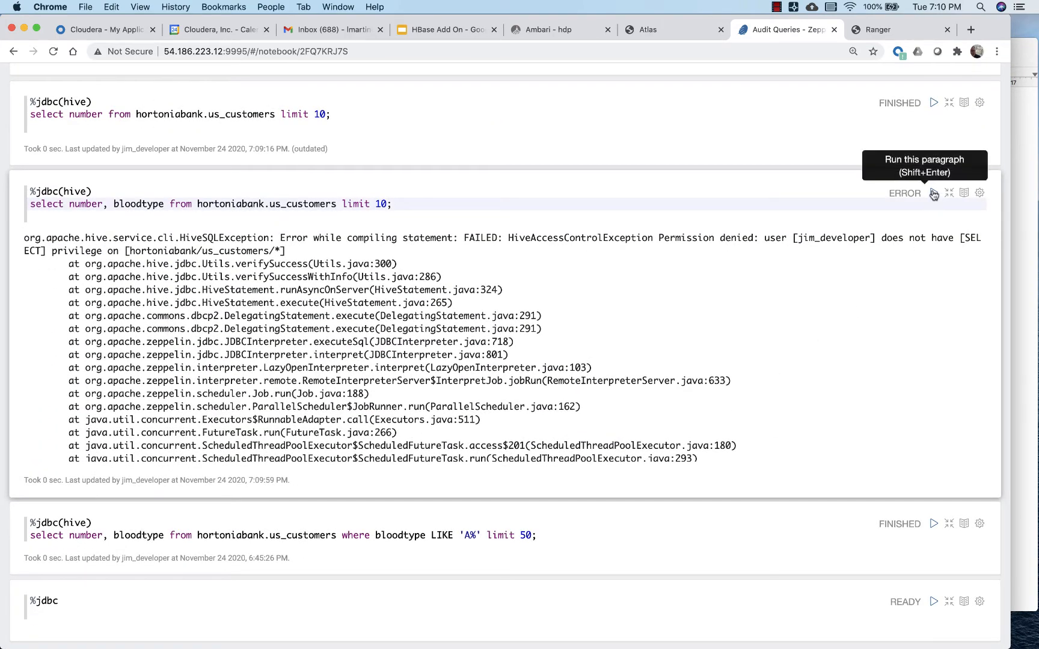
pyautogui.scroll(6, 932, 194)
pyautogui.scroll(-5, 865, 225)
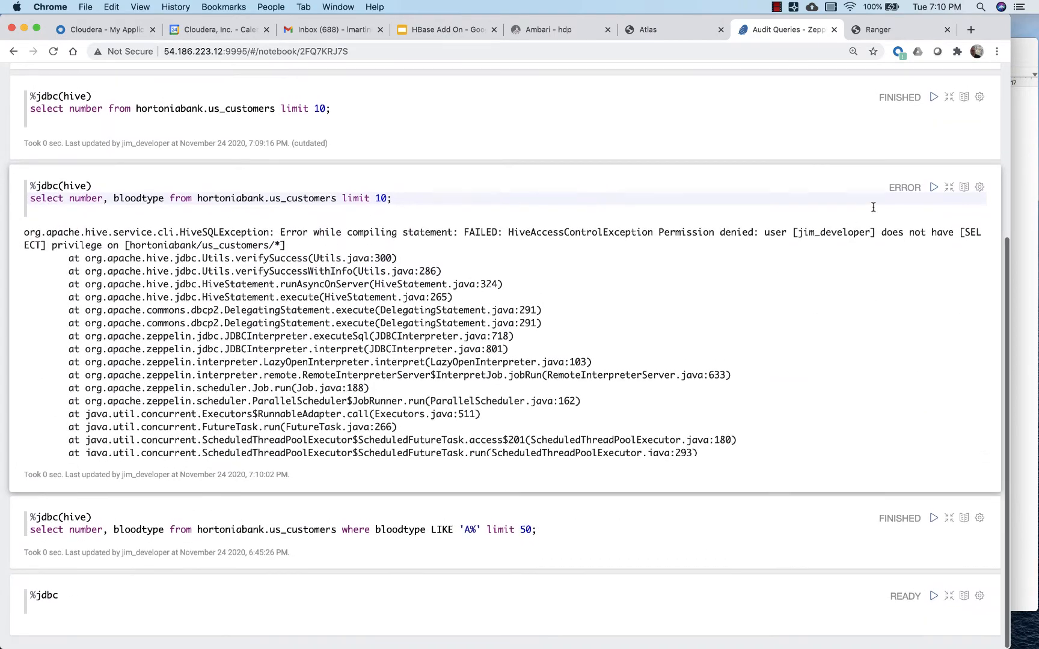
pyautogui.scroll(5, 935, 191)
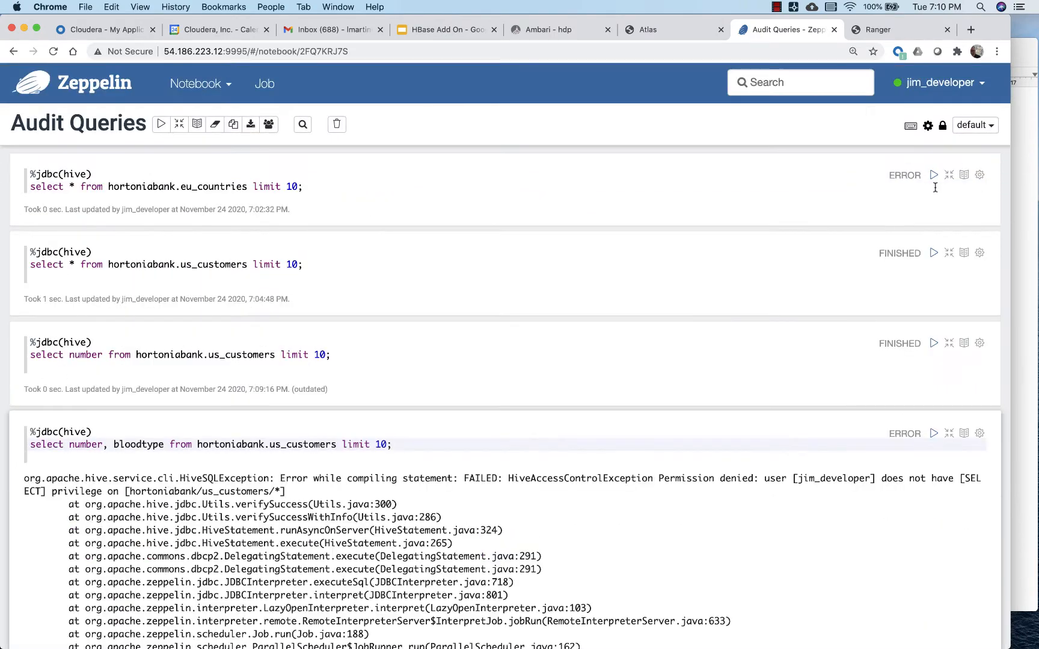
pyautogui.scroll(-5, 858, 337)
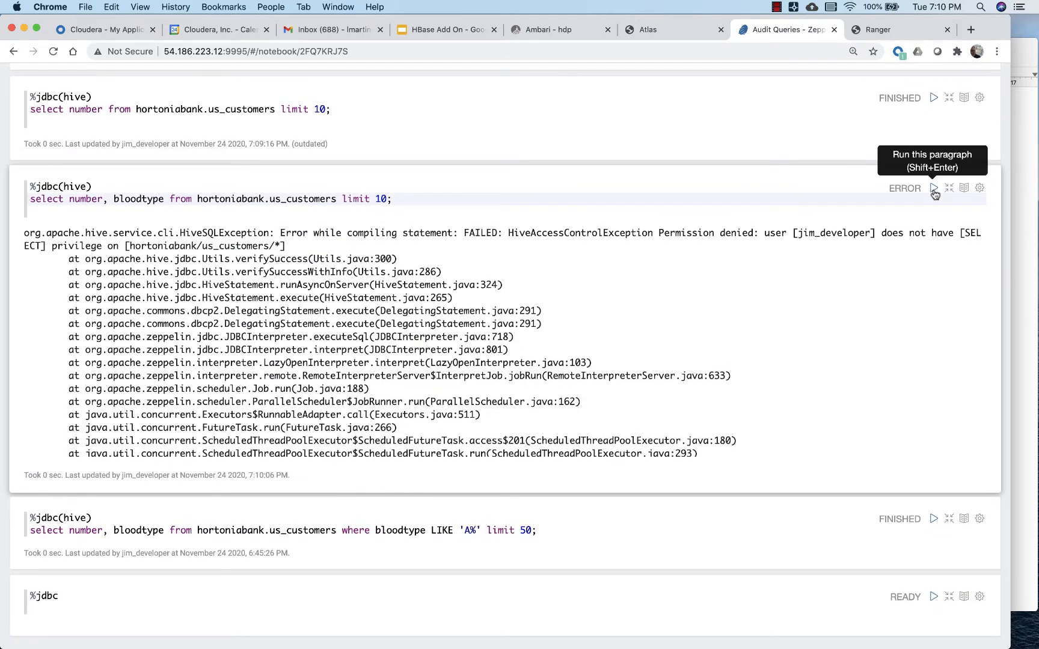
# Run the number and bloodtype query once more and examine its full output.
pyautogui.click(934, 190)
pyautogui.scroll(5, 934, 192)
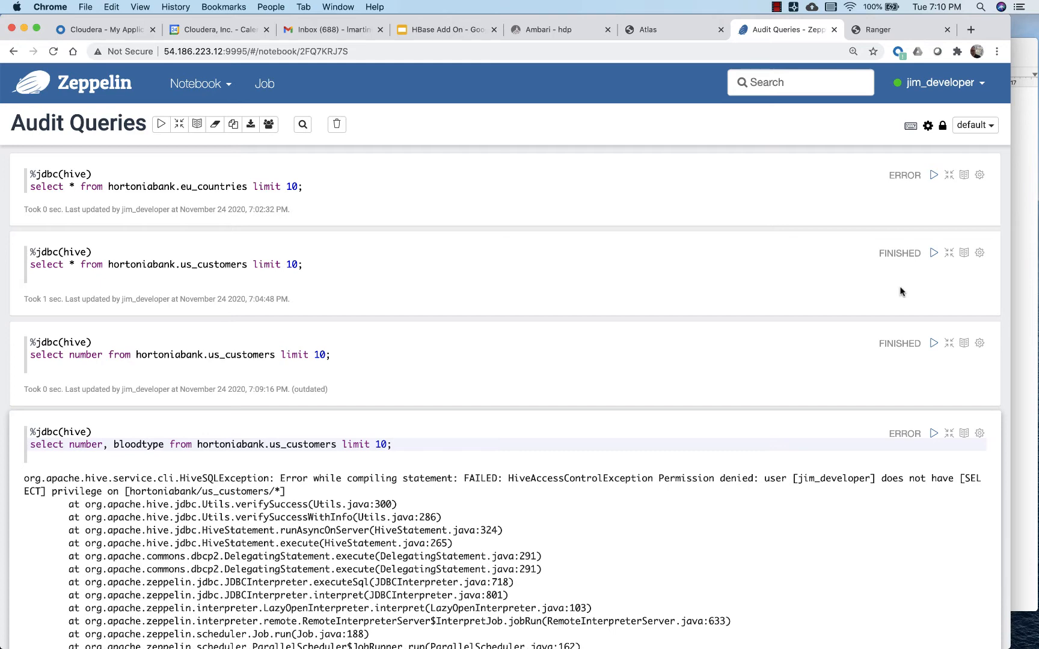
pyautogui.scroll(-2, 820, 418)
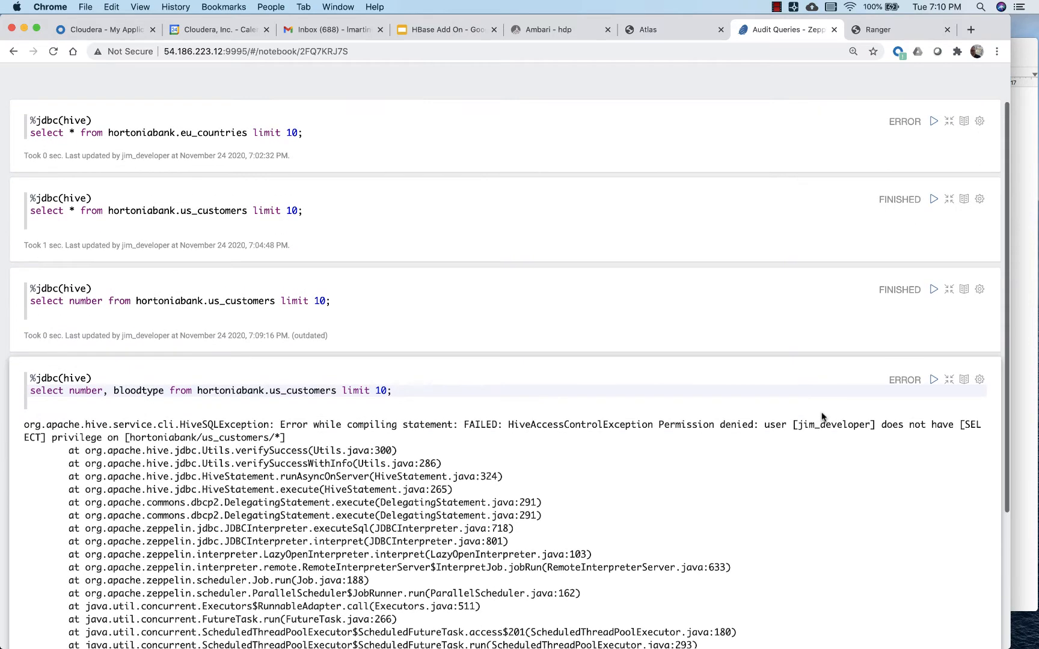
pyautogui.scroll(-3, 859, 434)
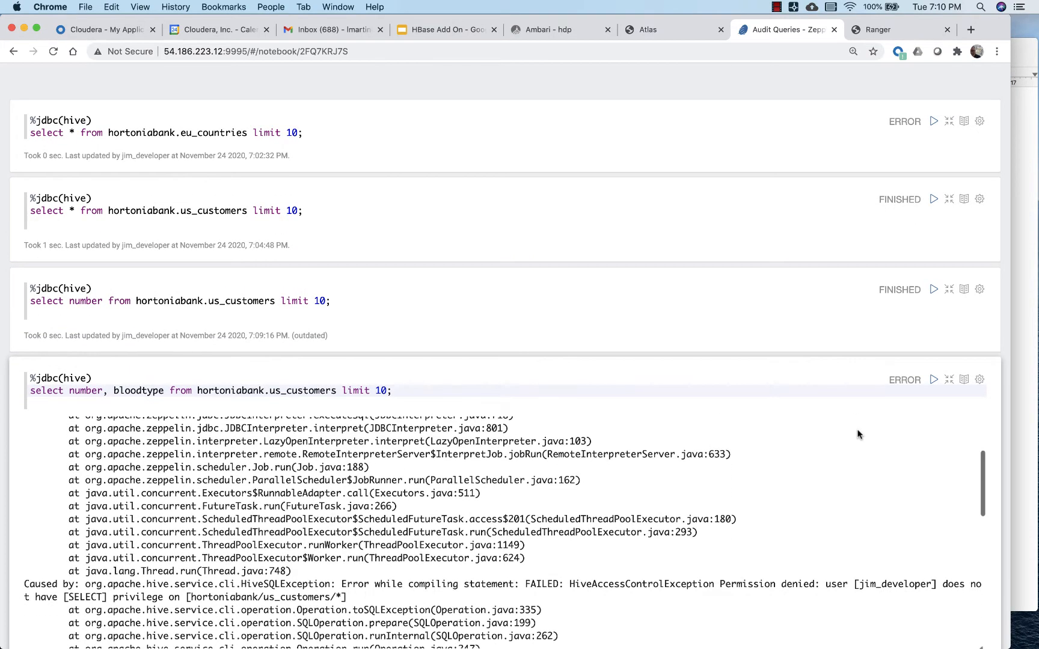
# Rerun the number and bloodtype query on us_customers with the limit of 10 and view the returned table.
pyautogui.click(934, 381)
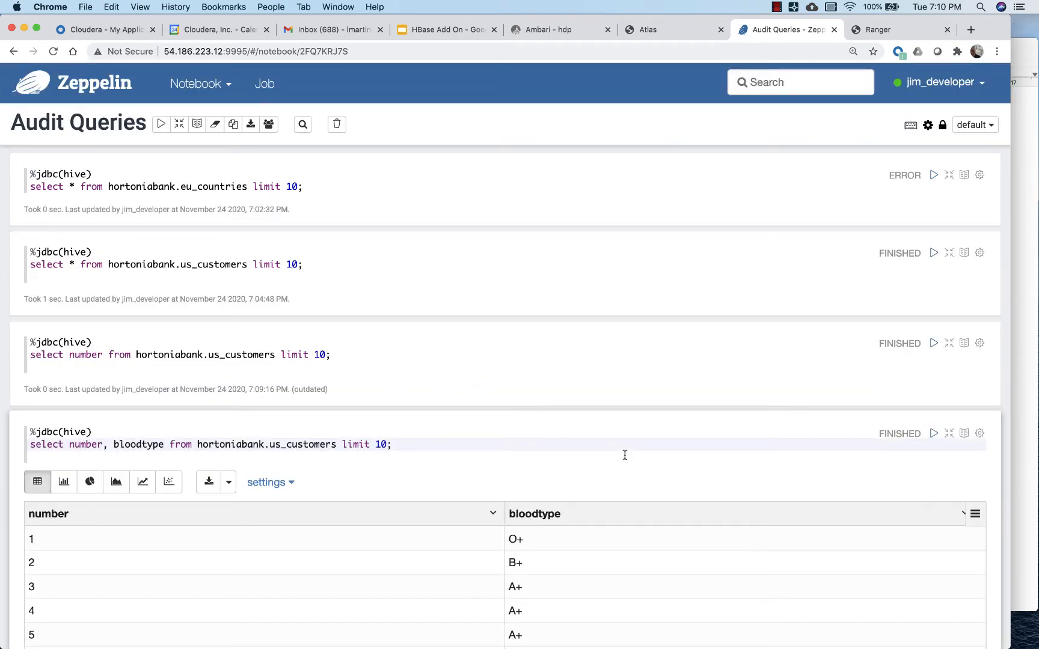
pyautogui.scroll(-5, 623, 457)
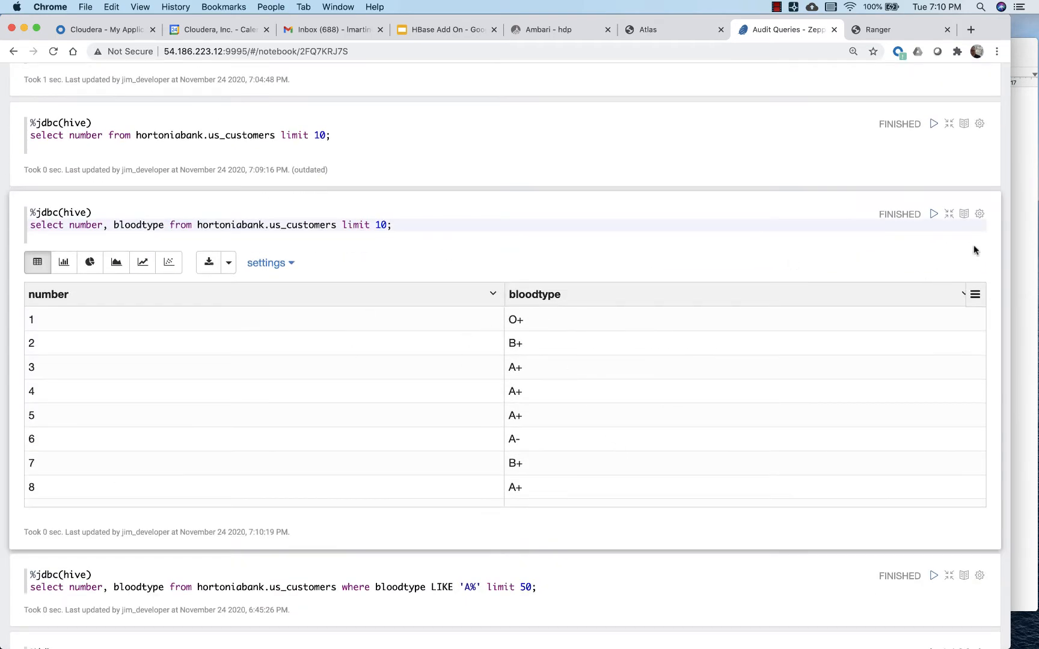
# Switch to the TextEdit notes to check the remaining use cases, and return to the Zeppelin notebook.
pyautogui.click(1019, 233)
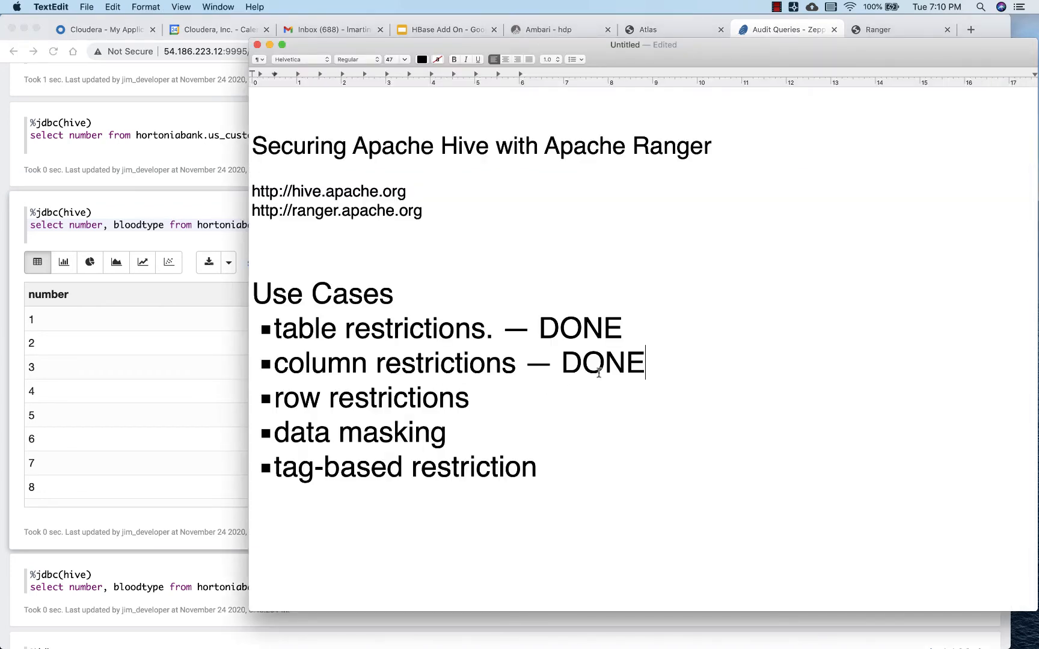
pyautogui.click(577, 389)
pyautogui.click(174, 508)
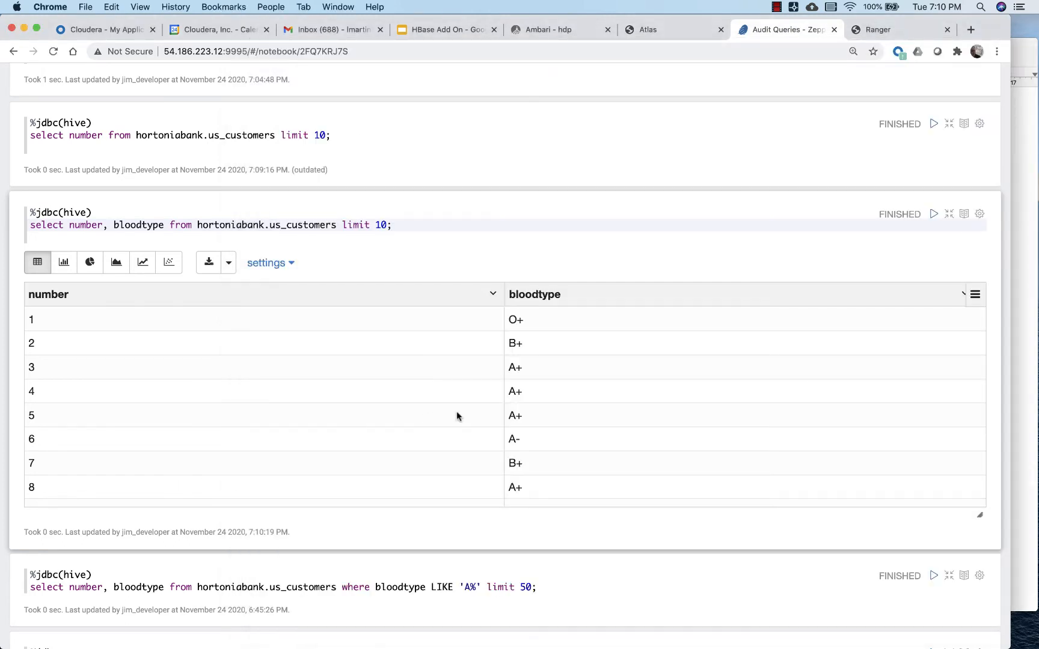
# Run the us_customers query filtered on bloodtype LIKE 'A%' with limit 50 and look through its result rows.
pyautogui.scroll(-1, 434, 428)
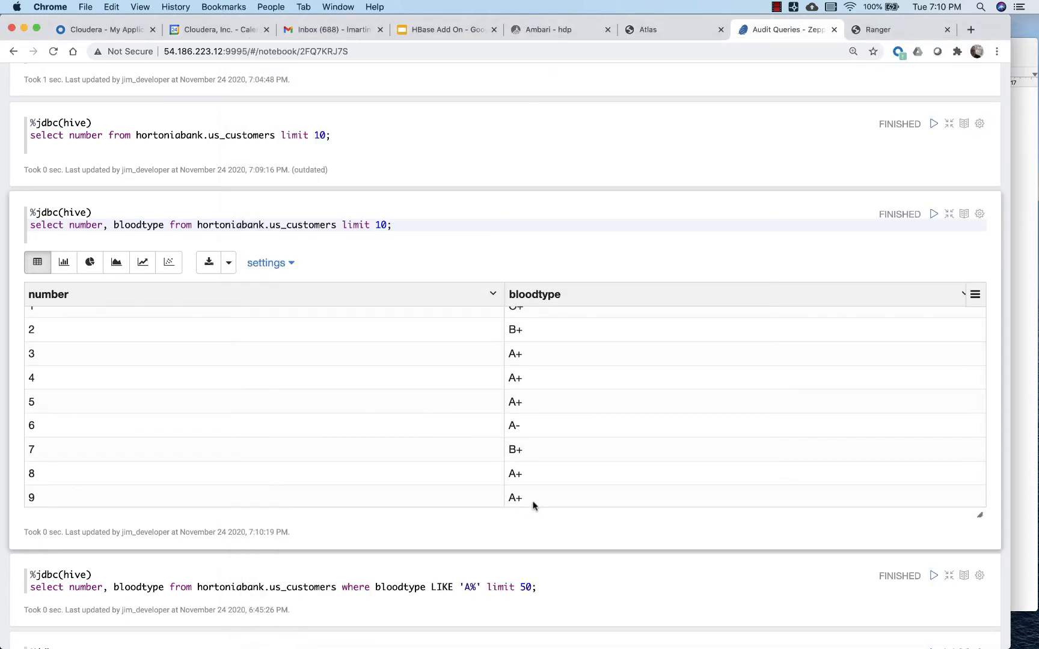
pyautogui.scroll(-2, 530, 556)
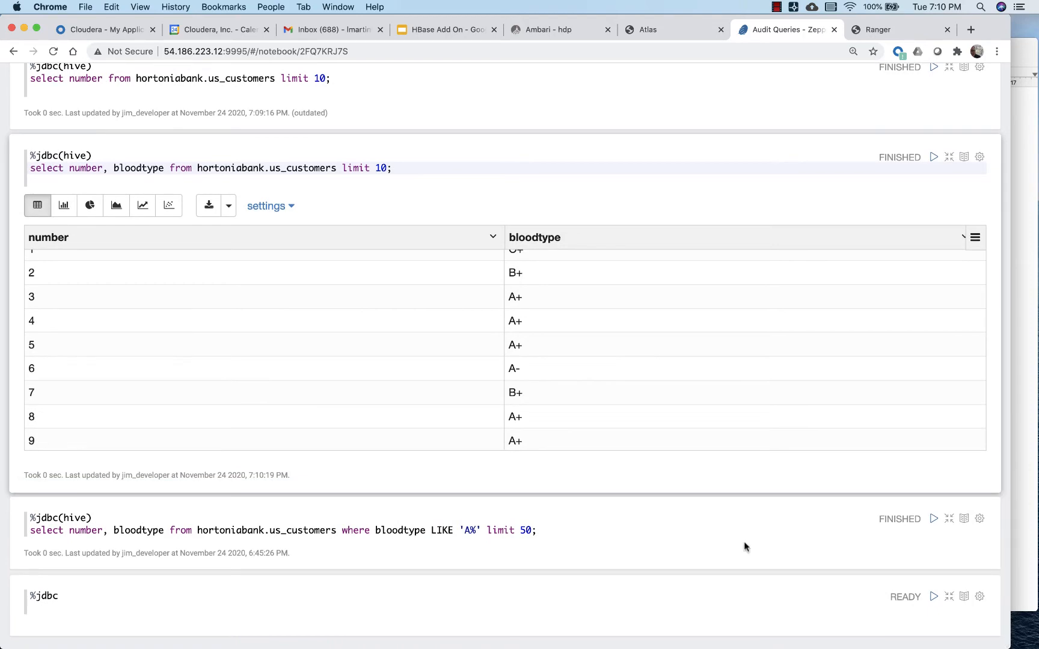
pyautogui.click(933, 518)
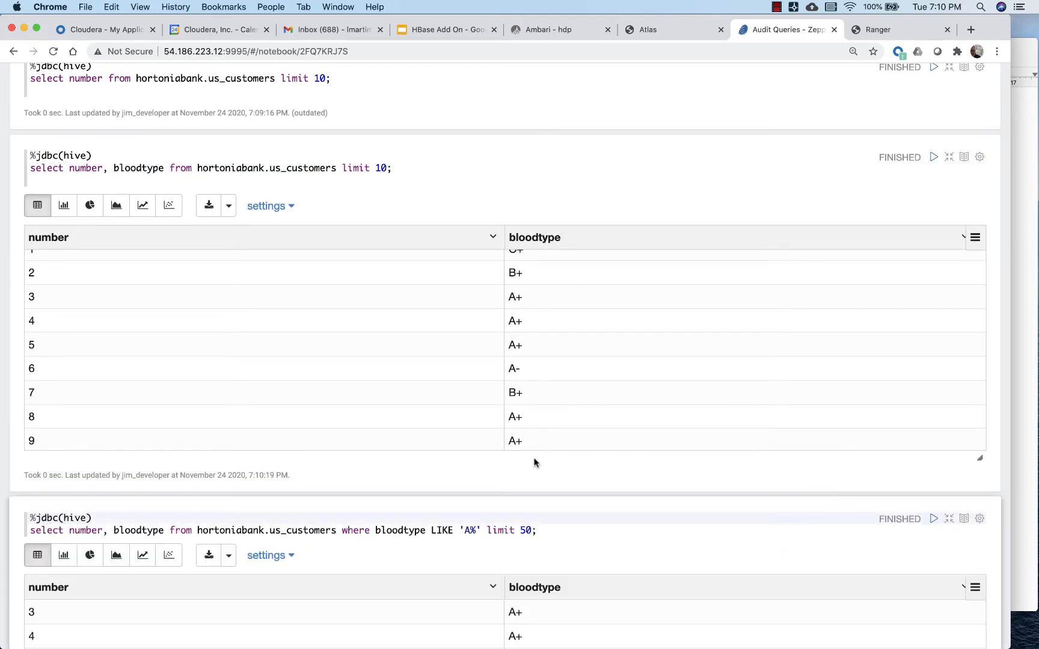
pyautogui.scroll(-5, 534, 462)
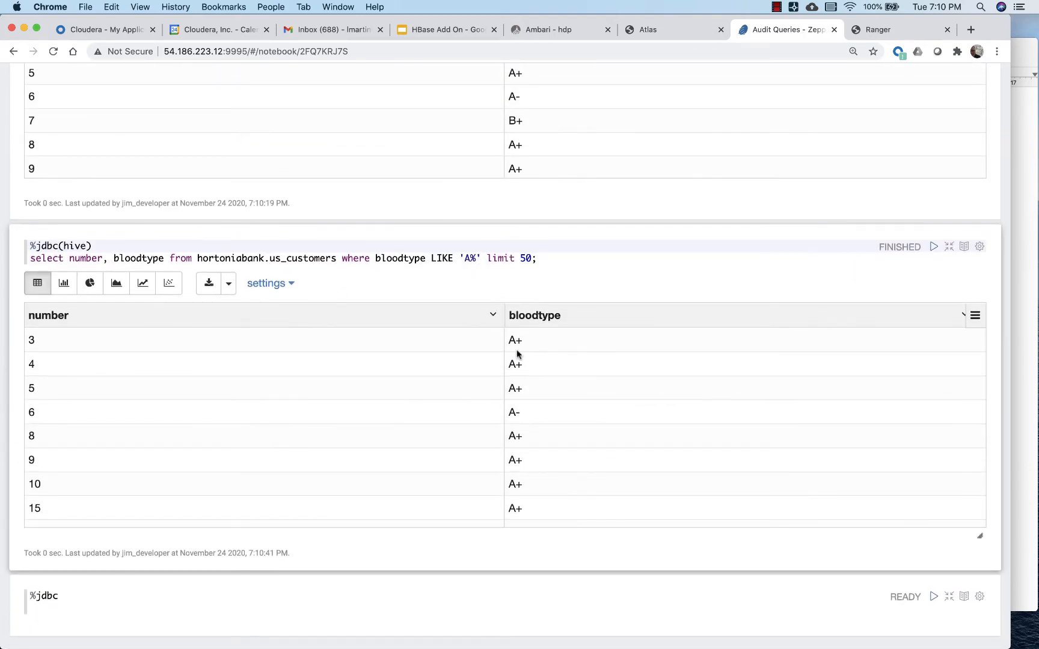
pyautogui.scroll(-4, 599, 450)
pyautogui.scroll(-3, 599, 448)
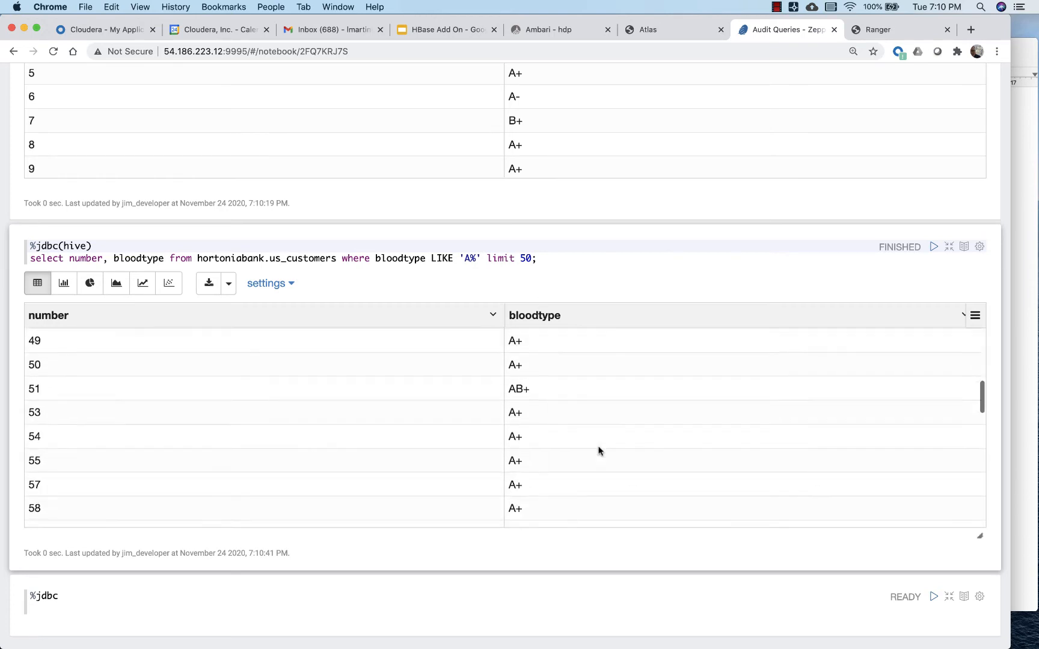
pyautogui.scroll(-5, 554, 385)
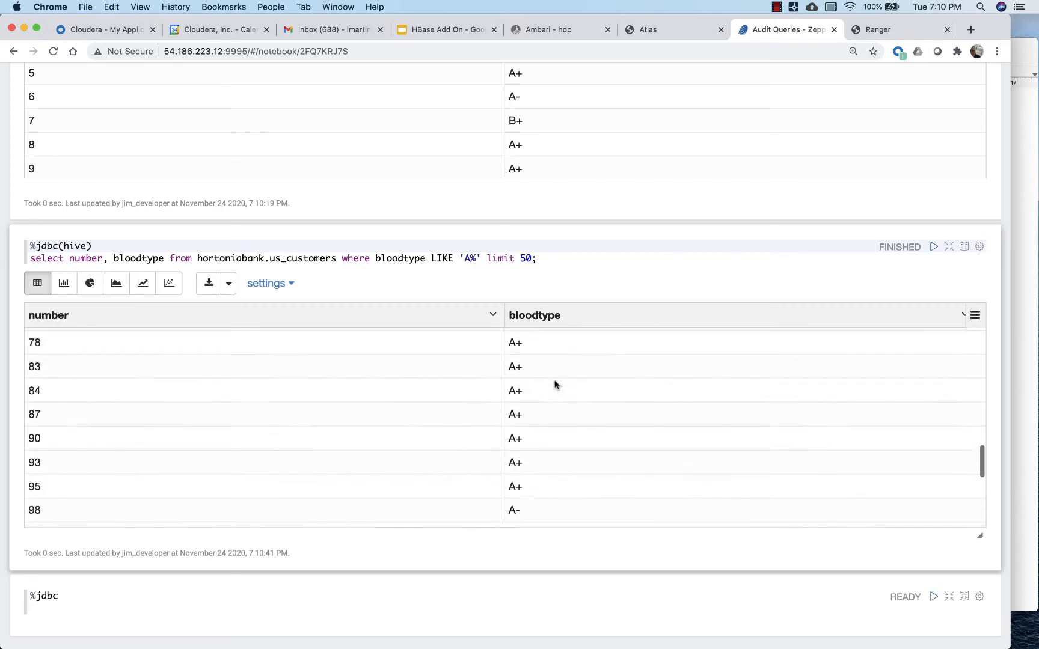
pyautogui.scroll(-2, 554, 385)
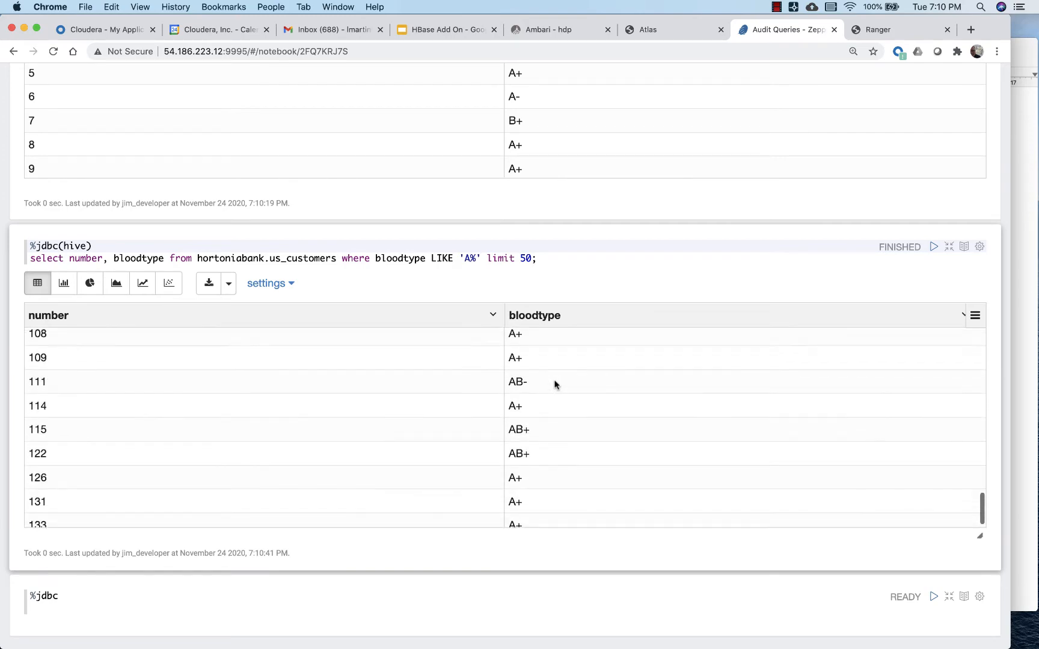
# Compare the bloodtype values in the unfiltered query's output with those in the LIKE 'A%' query's output.
pyautogui.scroll(10, 550, 441)
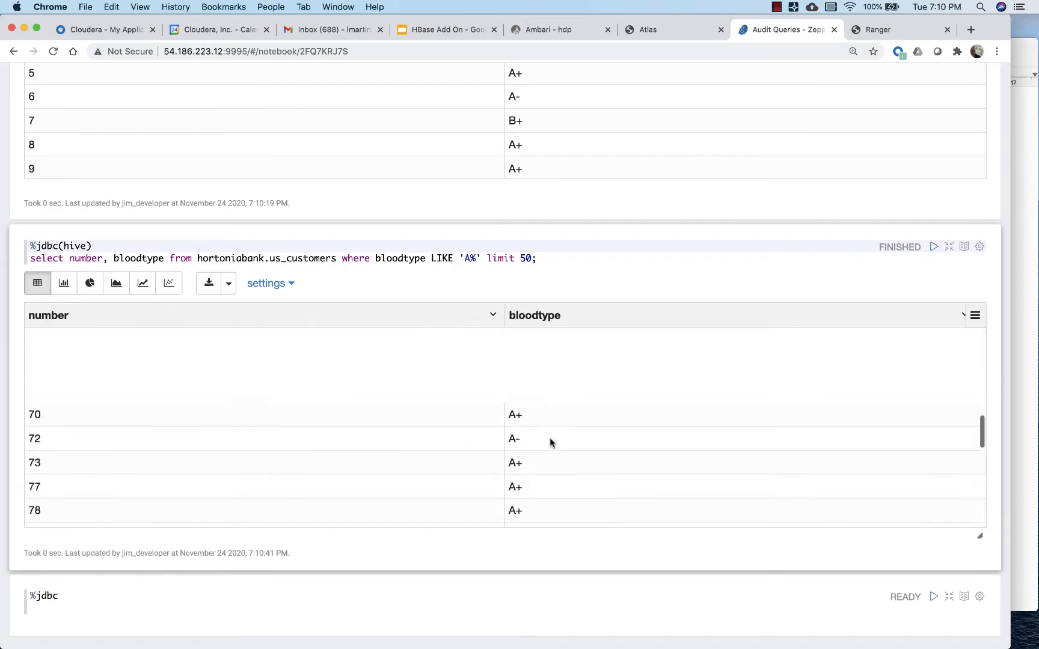
pyautogui.scroll(3, 550, 439)
pyautogui.scroll(-1, 549, 441)
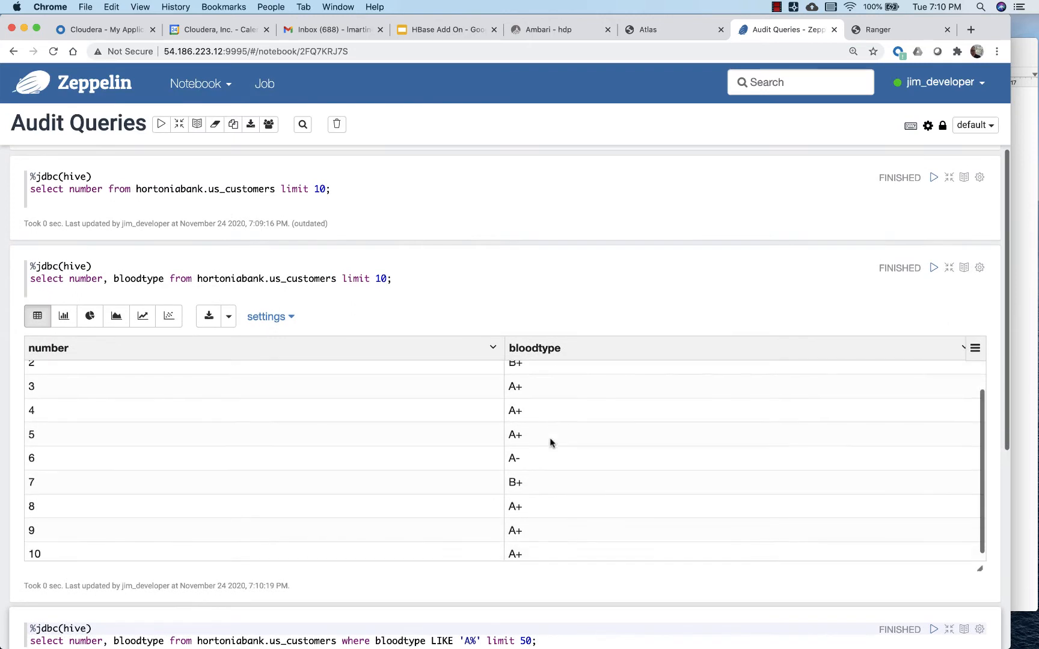
pyautogui.scroll(-2, 513, 264)
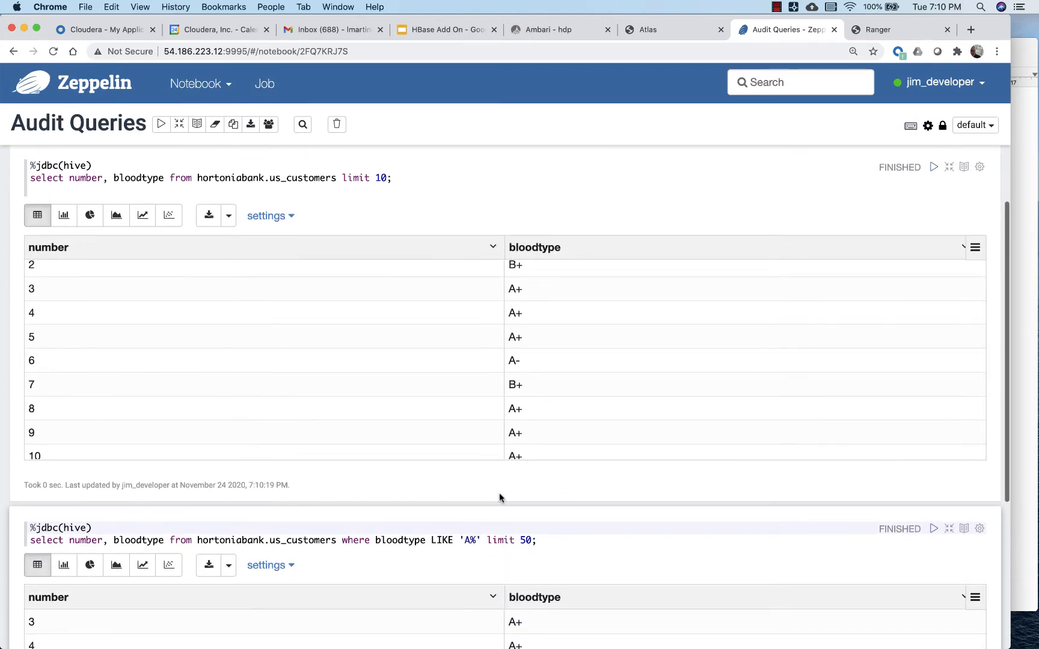
pyautogui.scroll(-1, 523, 552)
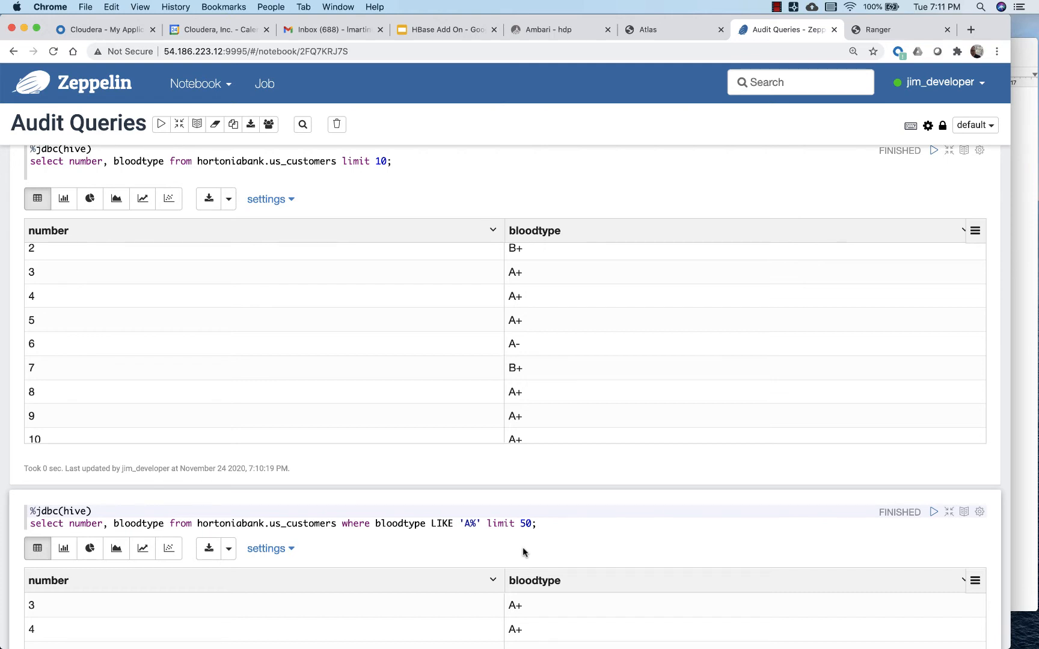
pyautogui.scroll(-10, 526, 554)
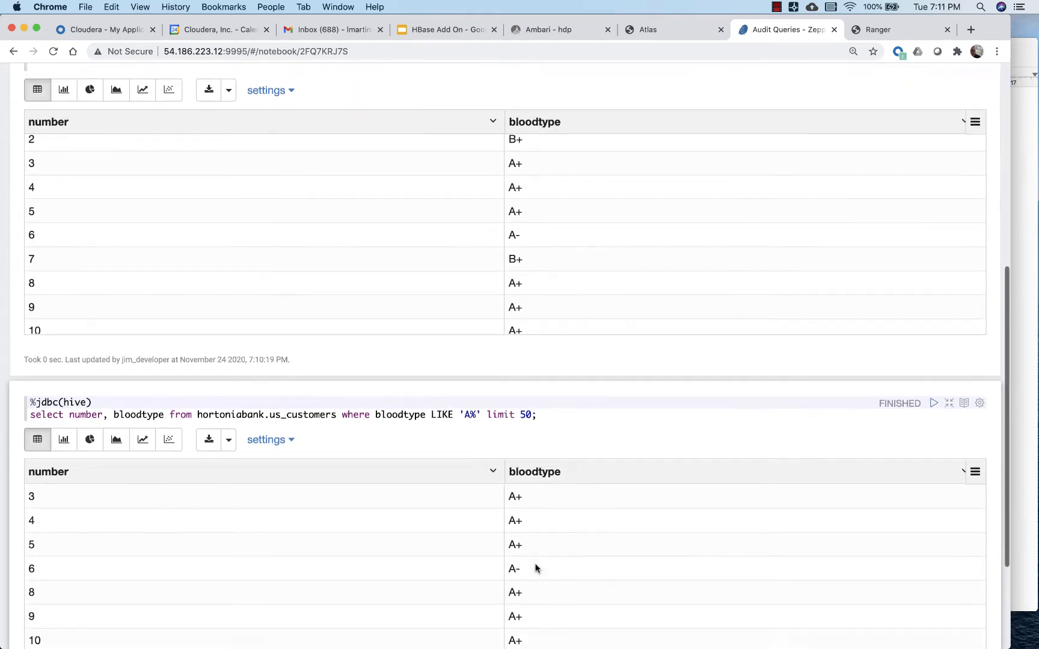
pyautogui.scroll(-8, 539, 536)
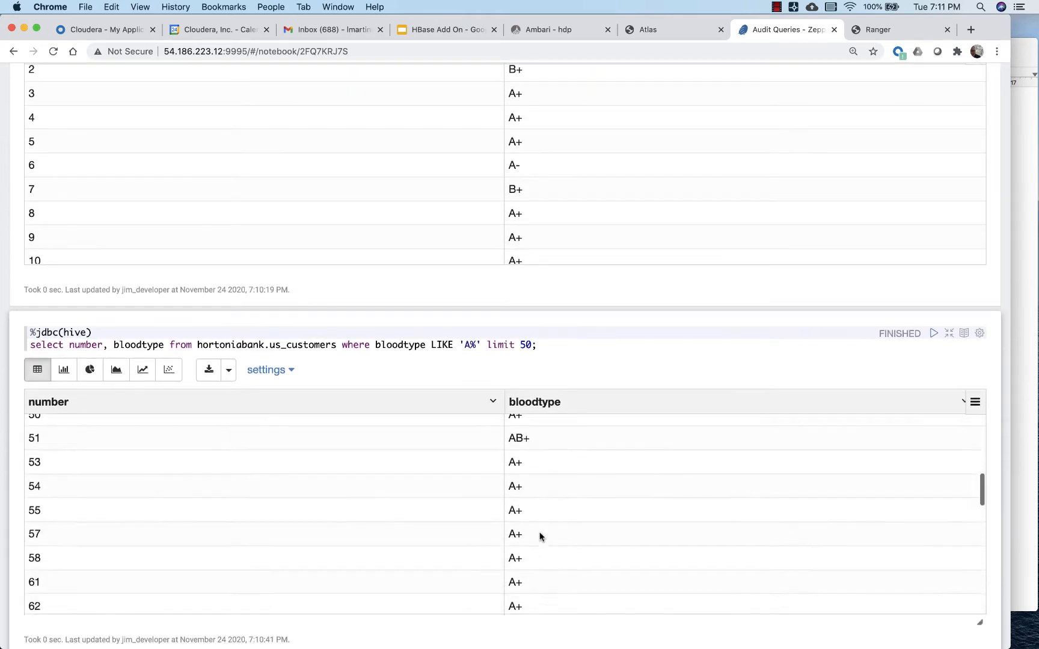
pyautogui.scroll(-4, 538, 535)
pyautogui.scroll(3, 539, 536)
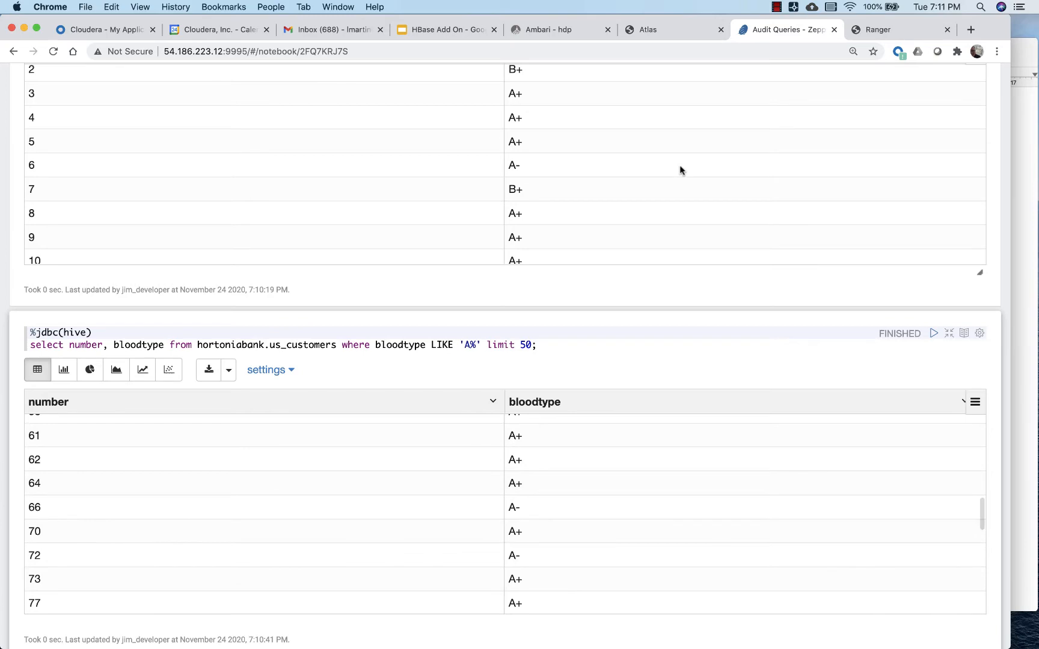
# Switch to Ranger and open the row-level filter policies of the hdp_hive service.
pyautogui.click(879, 30)
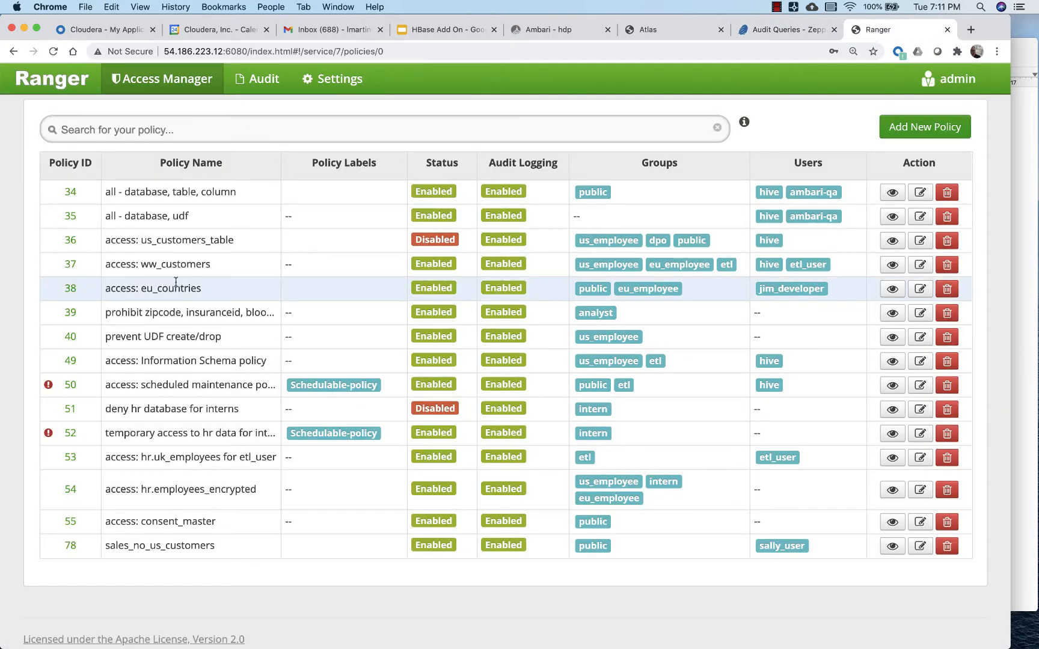
pyautogui.moveTo(165, 89)
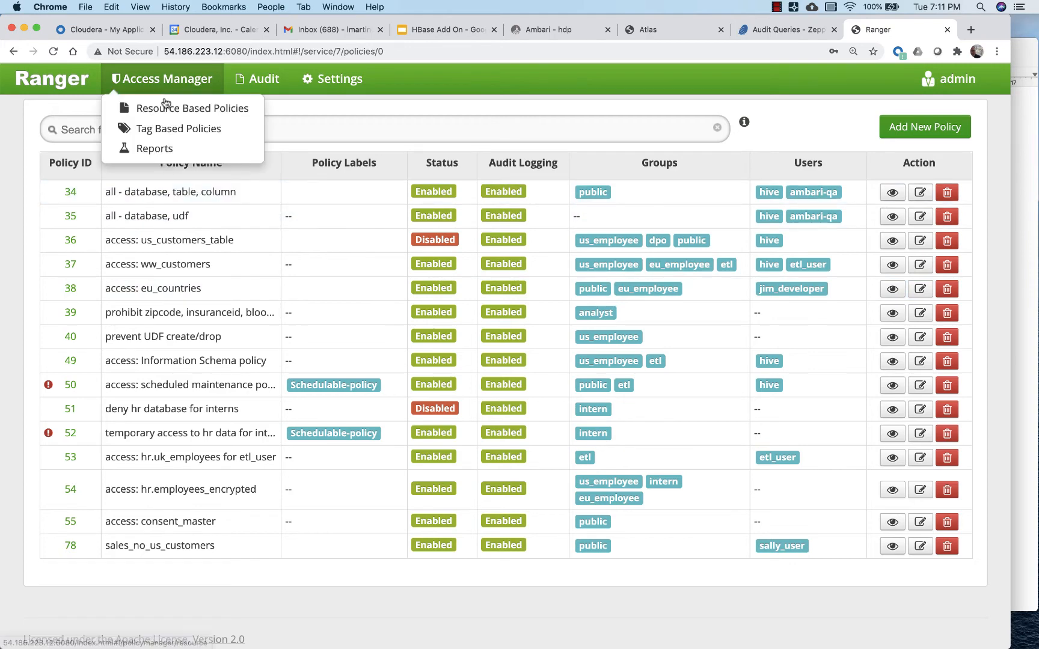
pyautogui.click(203, 110)
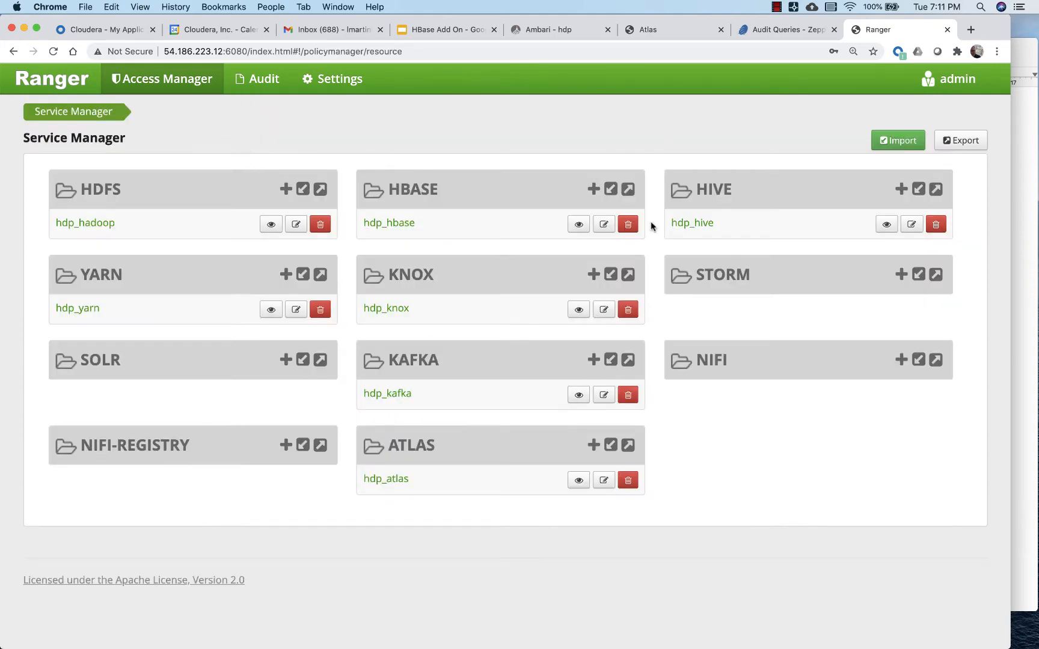
pyautogui.click(692, 223)
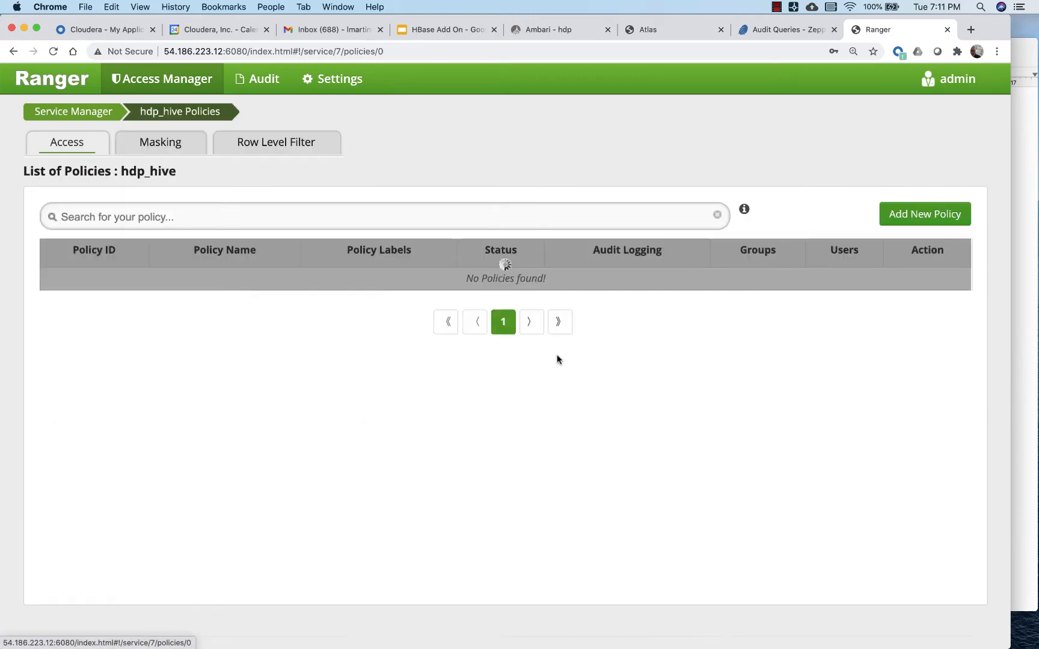
pyautogui.click(268, 144)
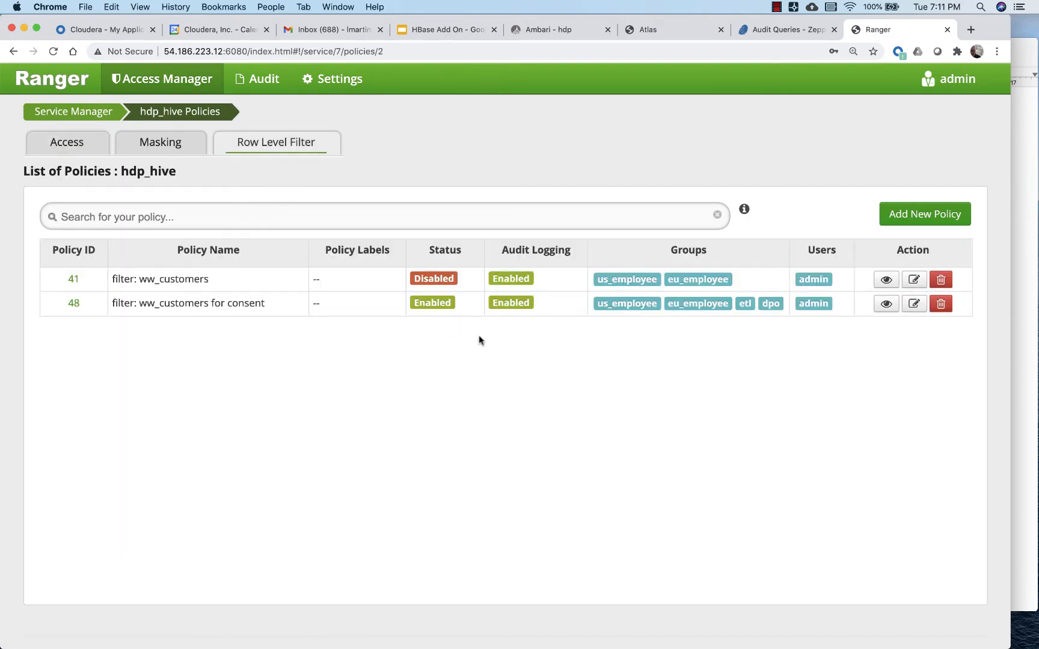
# Start a new row-level filter policy named NO APOS BLOOD, leaving its policy label empty.
pyautogui.click(949, 206)
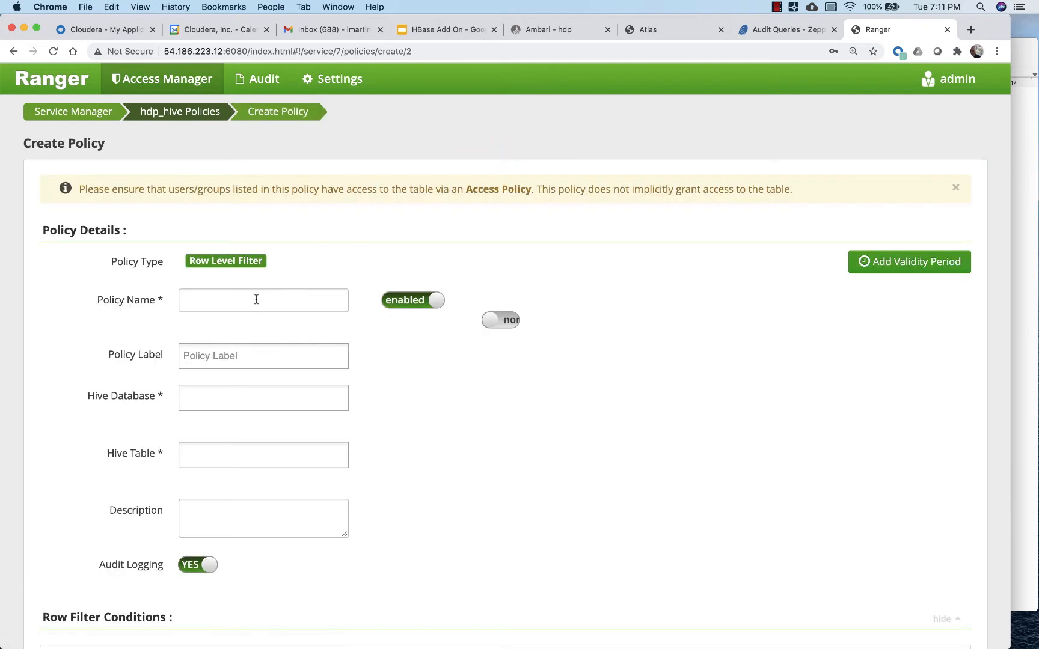
pyautogui.click(256, 299)
pyautogui.write('NO')
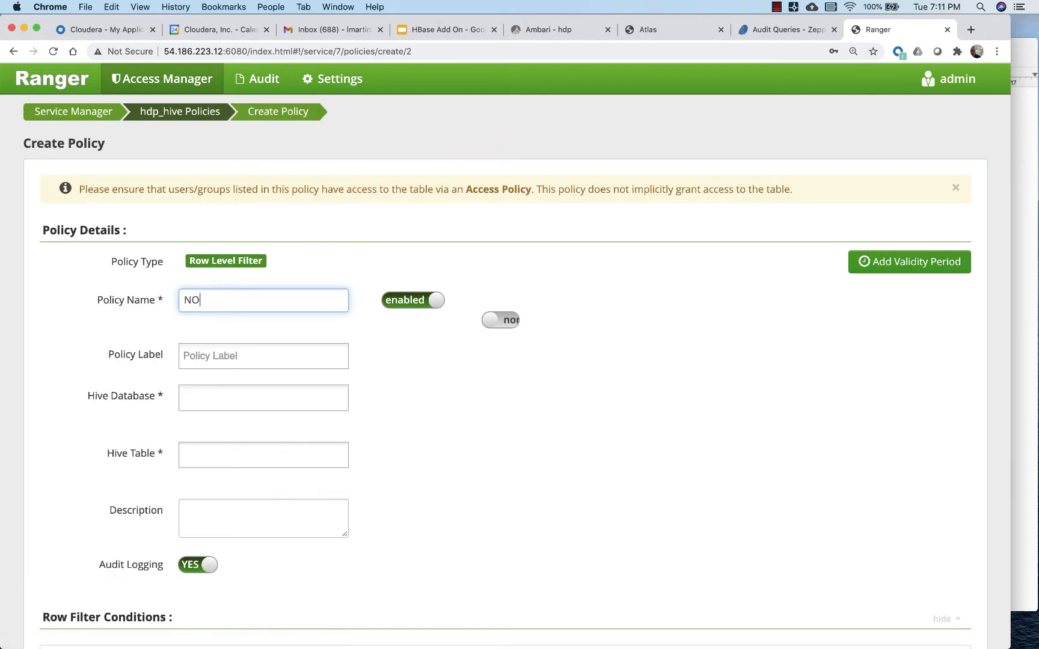
pyautogui.write(' ap')
pyautogui.write('PO')
pyautogui.write('S BLOOD')
pyautogui.press('Tab')
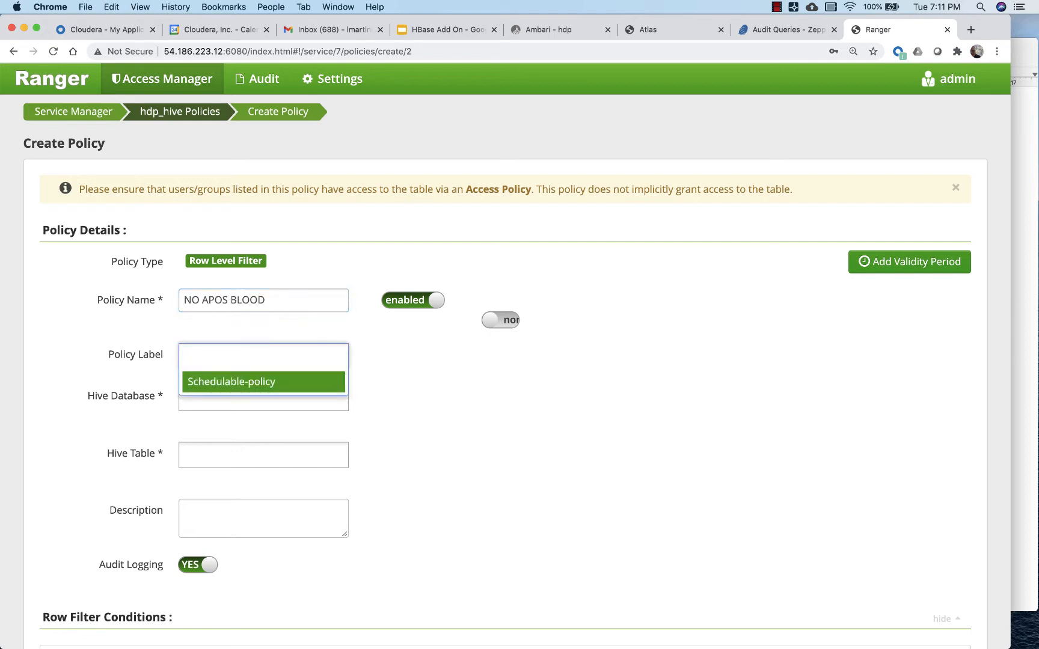
pyautogui.click(448, 376)
# Set the policy's Hive database to hortoniabank and its Hive table to us_customers.
pyautogui.click(210, 404)
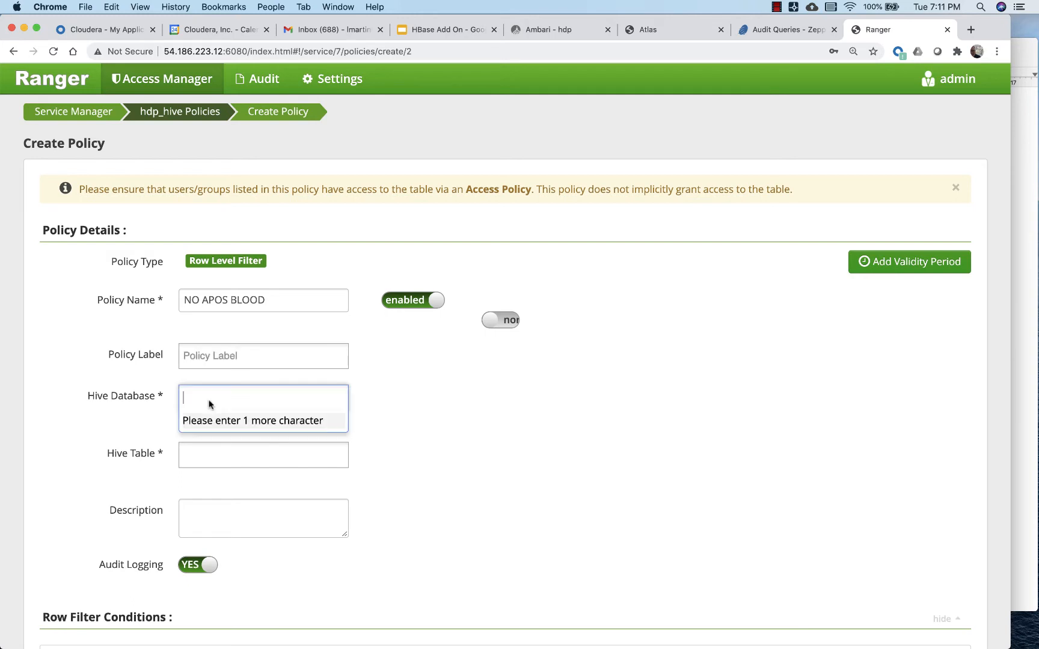
pyautogui.write('hortoniab')
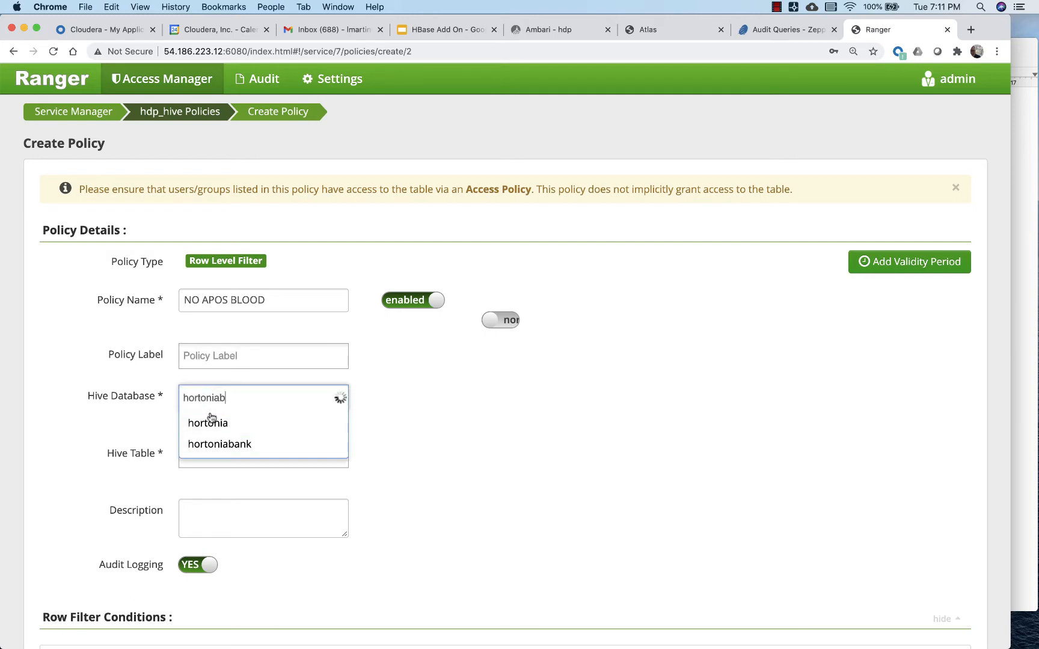
pyautogui.click(211, 443)
pyautogui.click(213, 456)
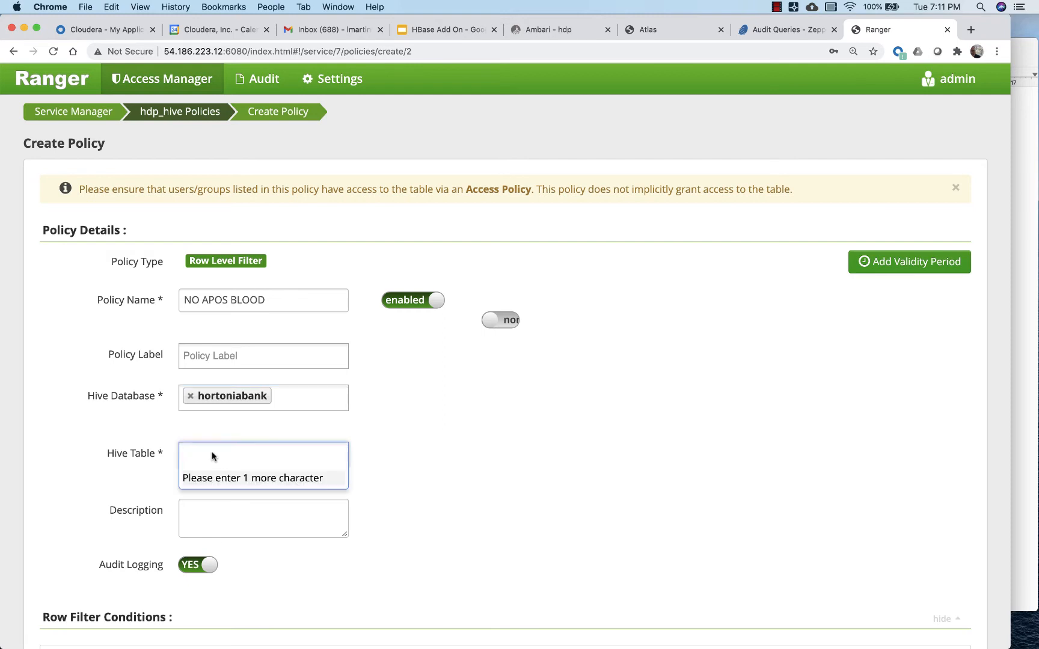
pyautogui.write('us_cus')
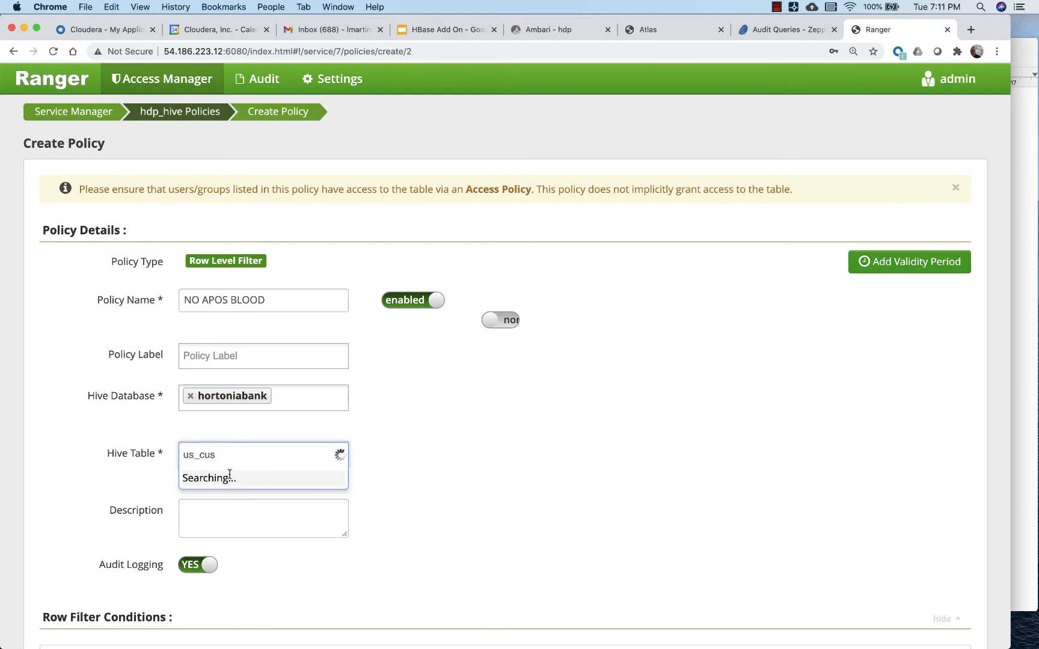
pyautogui.click(236, 504)
pyautogui.click(217, 522)
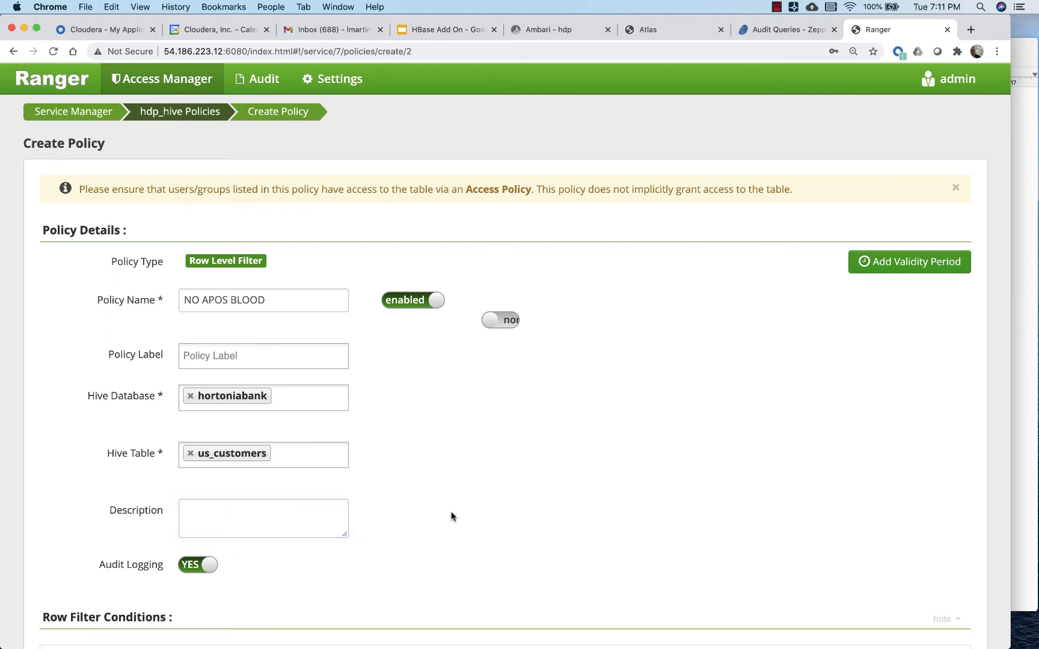
# Add the developer account used in Zeppelin as the user in the policy's row filter condition.
pyautogui.scroll(-5, 452, 517)
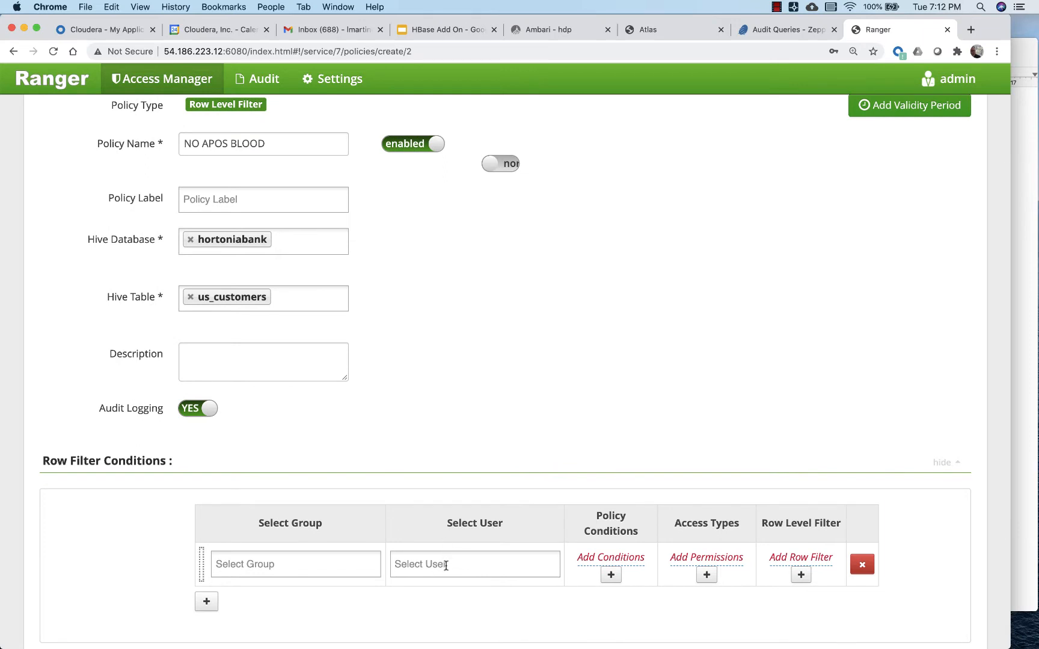
pyautogui.click(446, 563)
pyautogui.write('jim')
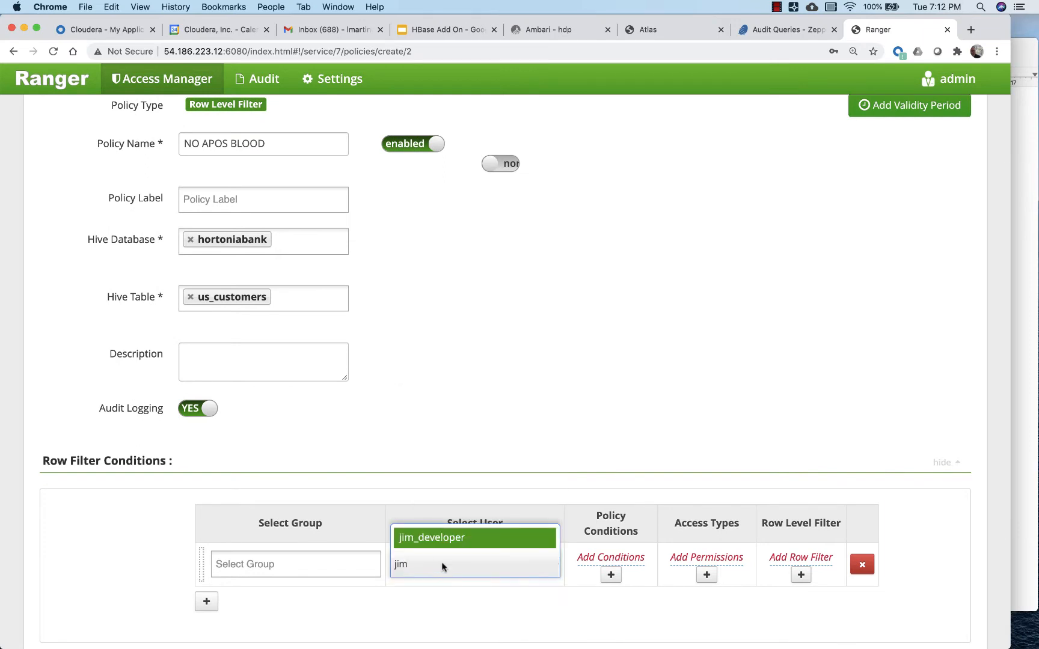
pyautogui.click(443, 539)
pyautogui.scroll(-1, 665, 608)
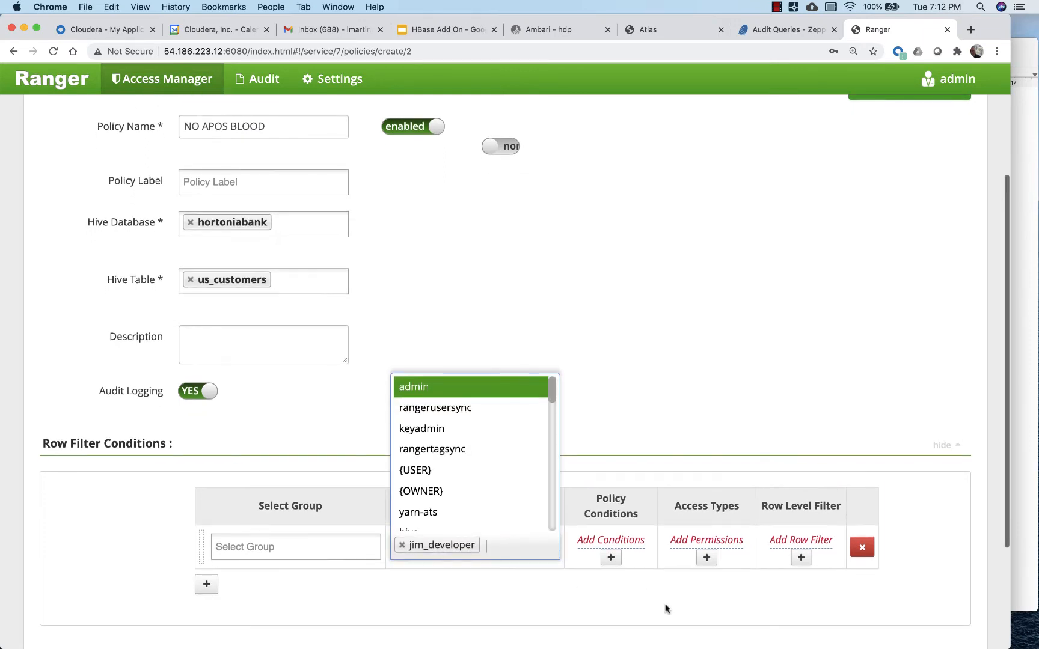
pyautogui.click(527, 594)
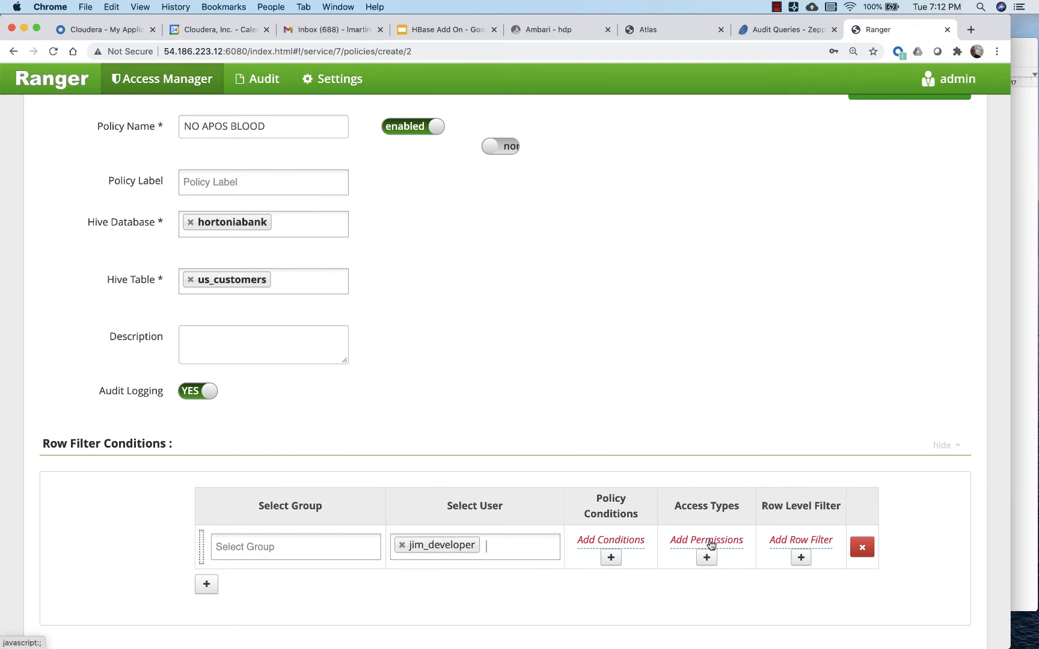
# Grant the select access type in the new policy's row filter condition.
pyautogui.click(707, 540)
pyautogui.click(659, 472)
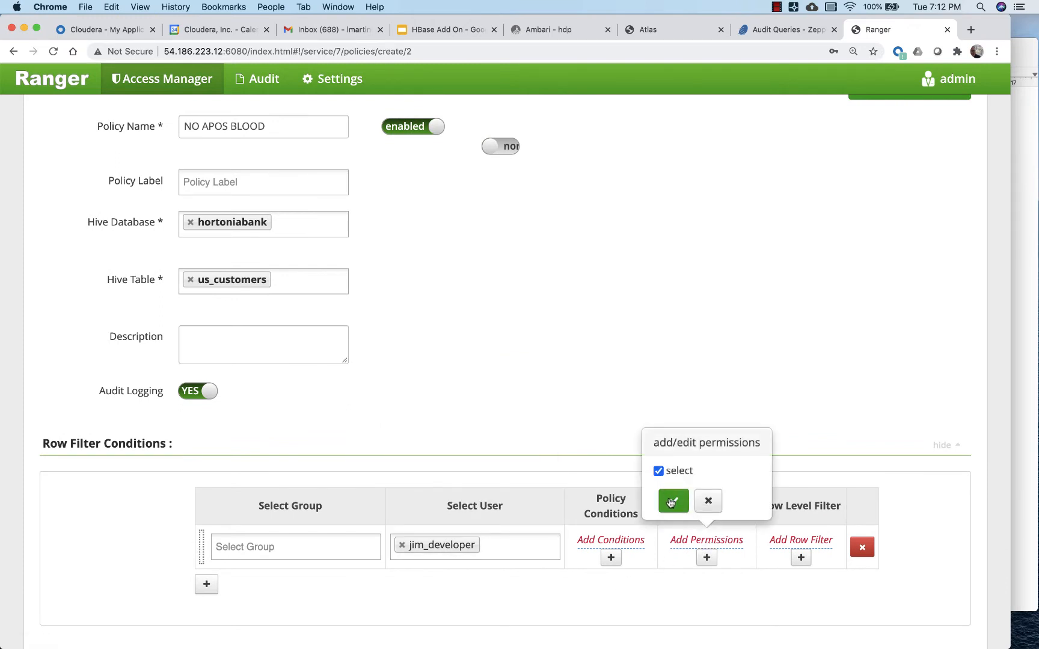
pyautogui.click(674, 500)
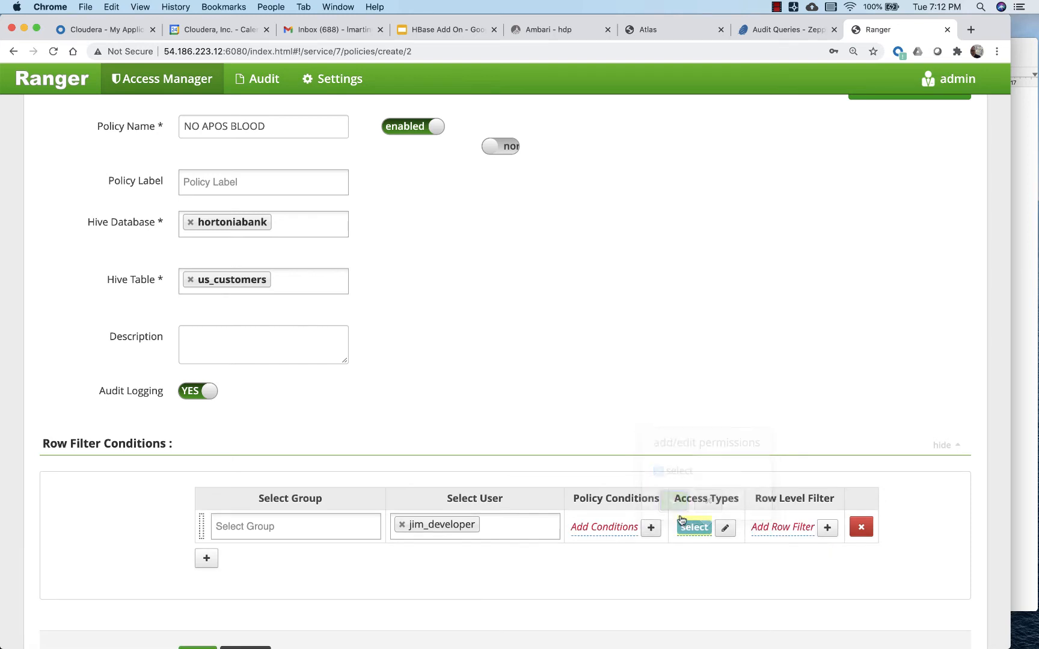
# Set the row level filter expression to bloodtype != 'A+' and add the policy.
pyautogui.click(765, 527)
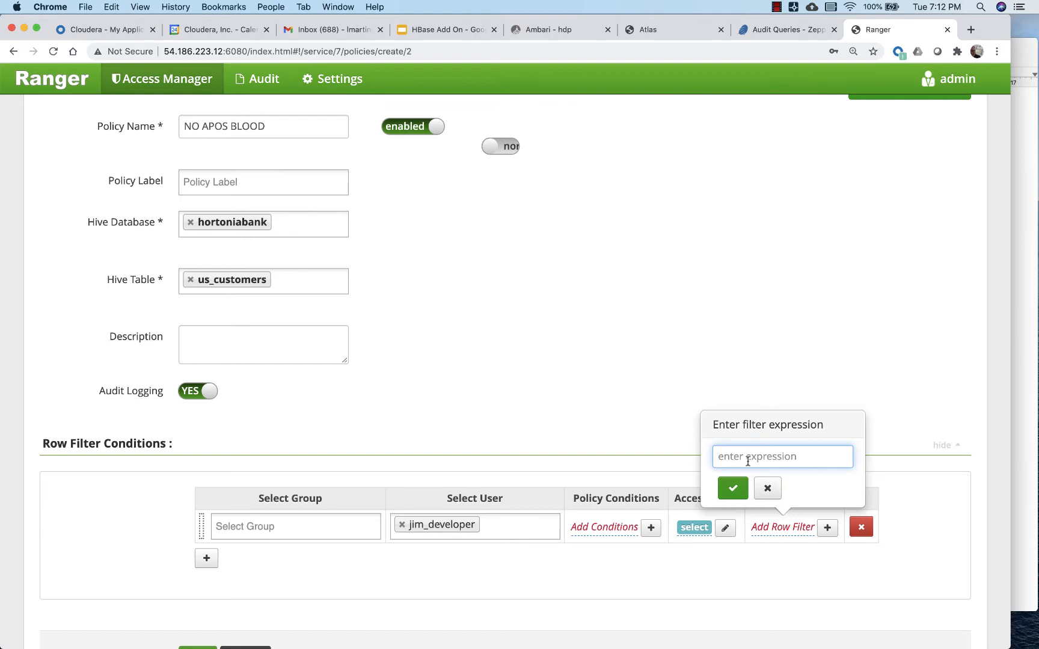
pyautogui.write('bloodtype ')
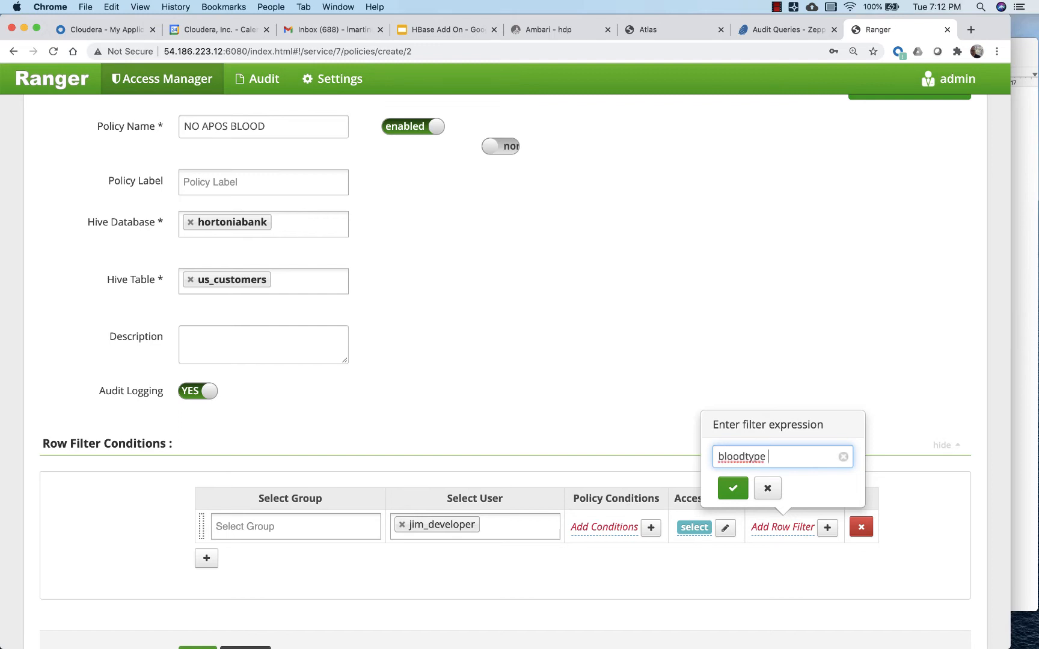
pyautogui.write("!= 'A+")
pyautogui.click(735, 490)
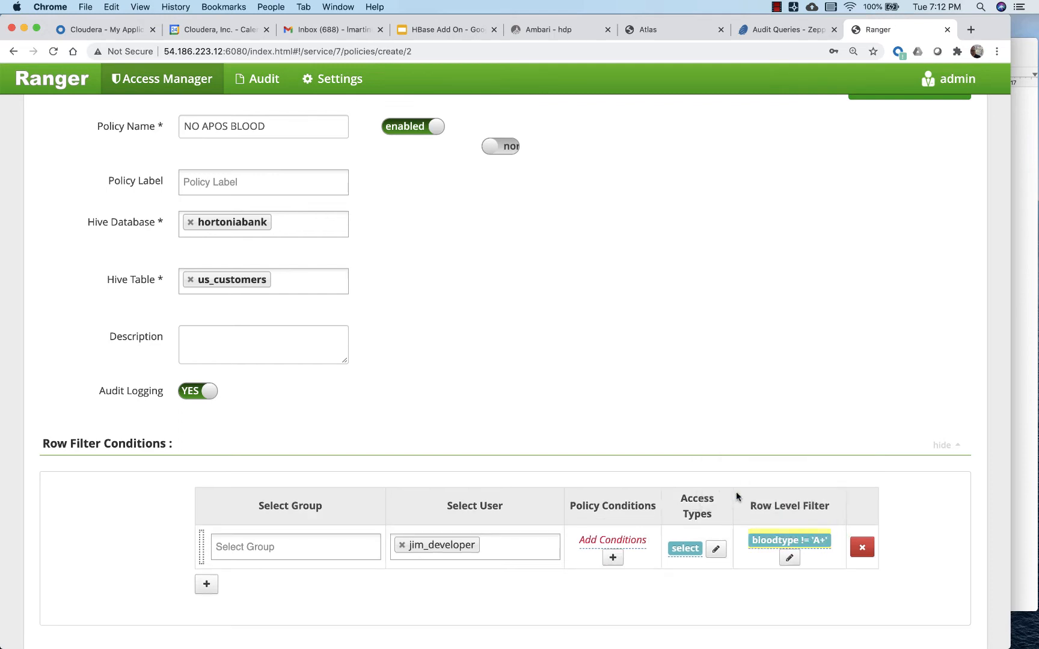
pyautogui.scroll(-5, 765, 583)
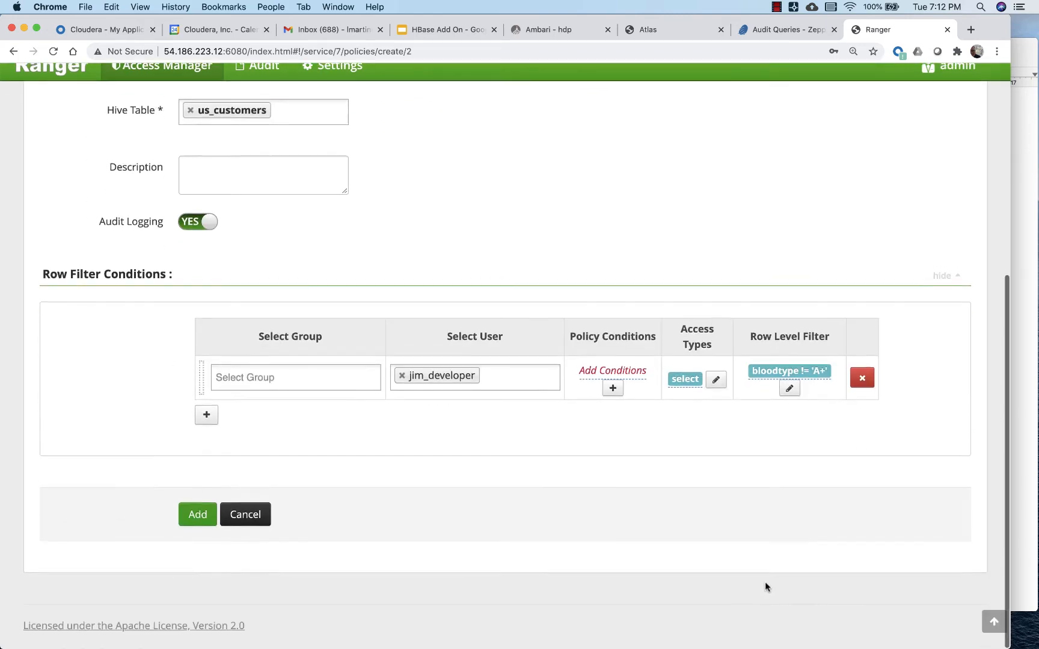
pyautogui.click(199, 527)
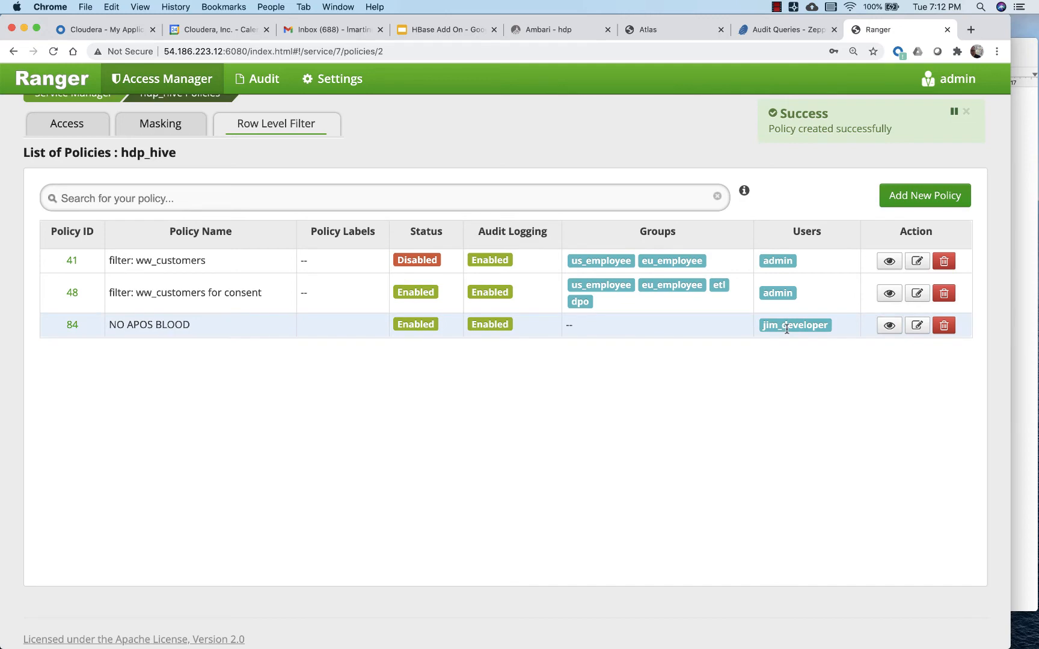
# Switch to the Zeppelin Audit Queries notebook and clear the output of the number and bloodtype query limited to 10 rows.
pyautogui.click(793, 30)
pyautogui.scroll(5, 616, 318)
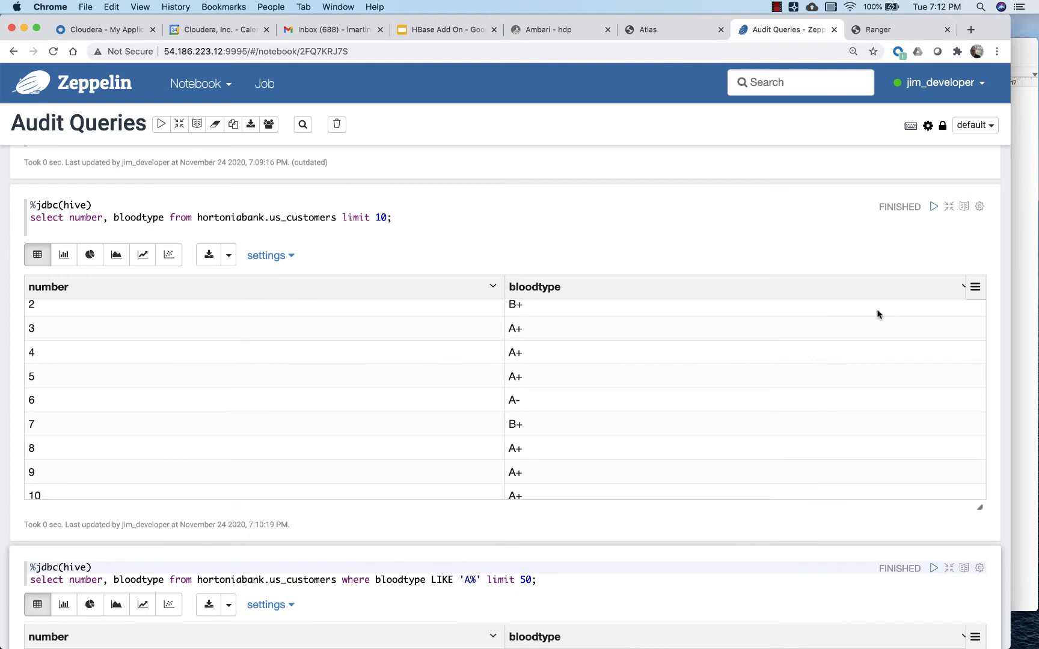
pyautogui.click(980, 206)
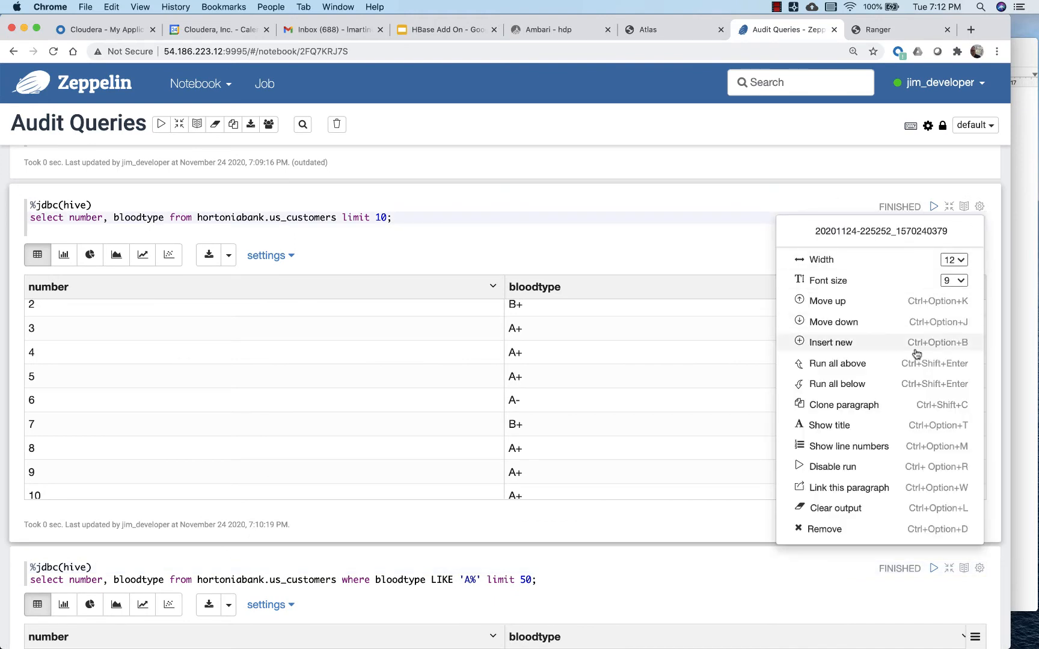
pyautogui.click(855, 509)
pyautogui.scroll(-2, 754, 487)
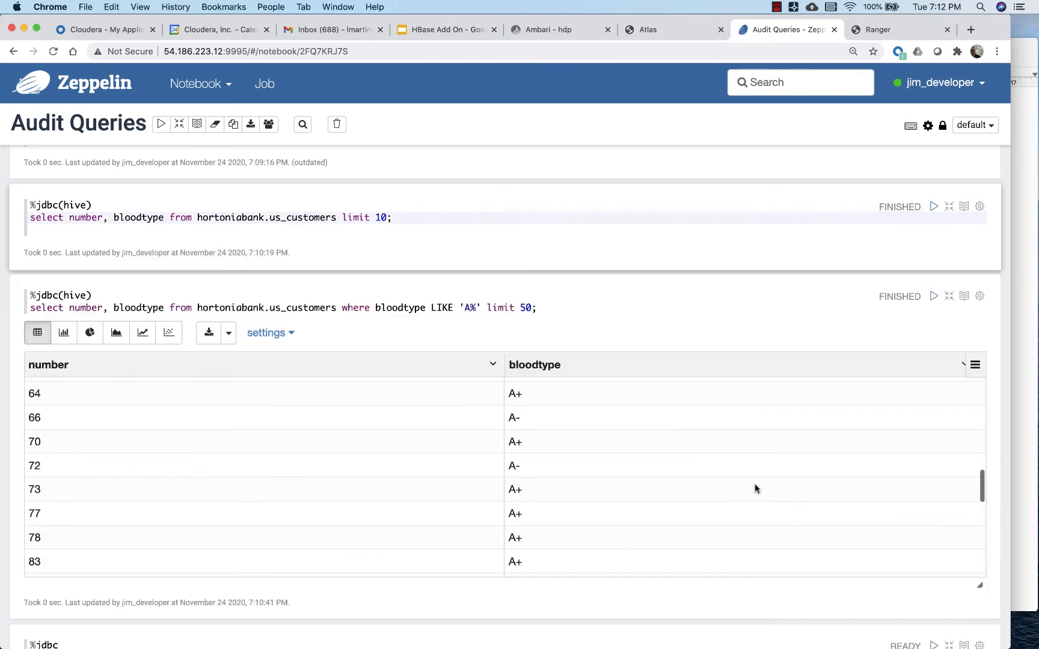
# Check the existing results of the us_customers query with bloodtype LIKE 'A%' and rerun it.
pyautogui.scroll(-2, 711, 349)
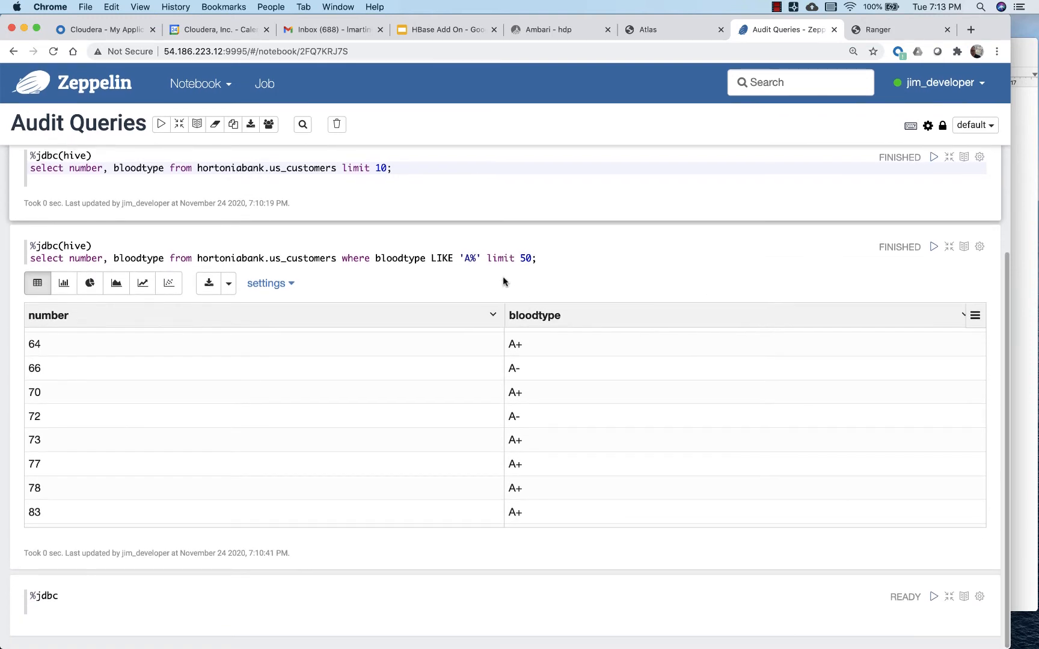
pyautogui.scroll(5, 566, 427)
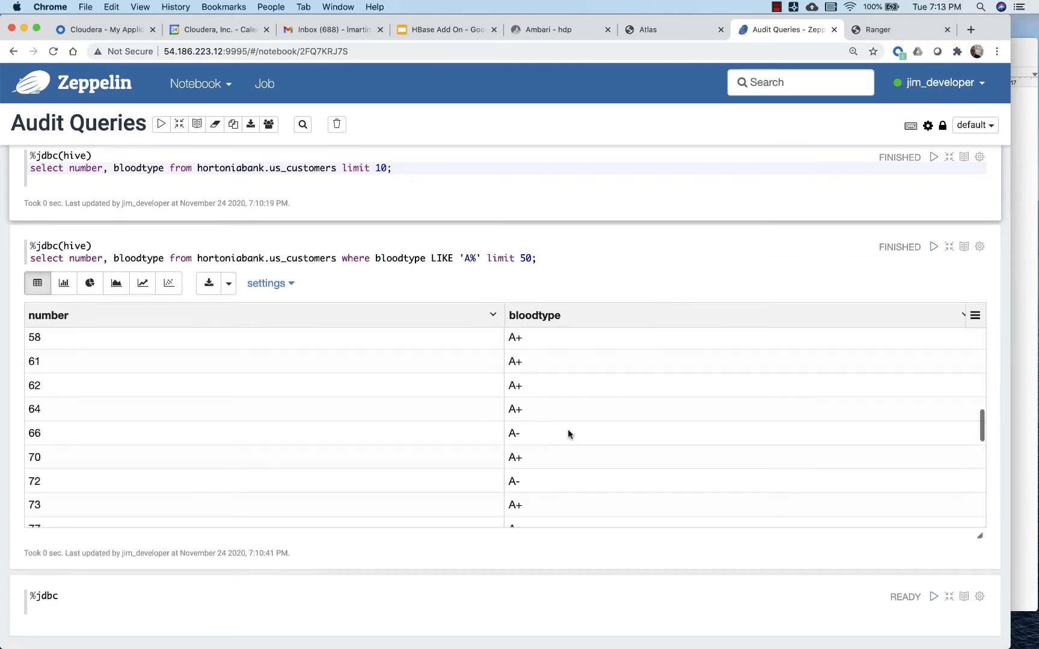
pyautogui.scroll(10, 539, 420)
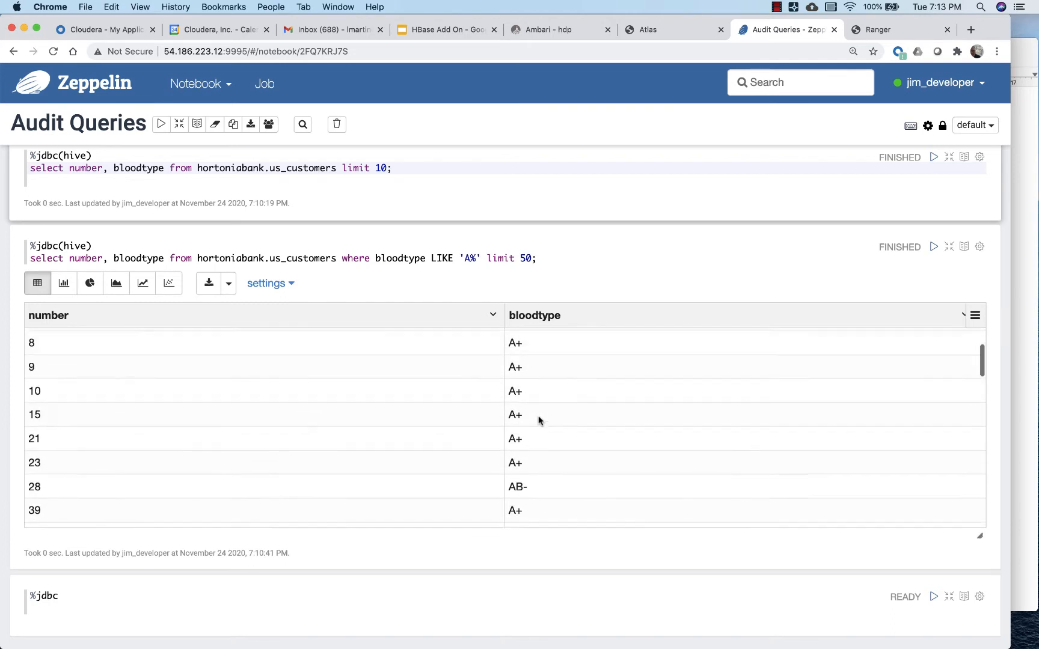
pyautogui.scroll(-5, 538, 420)
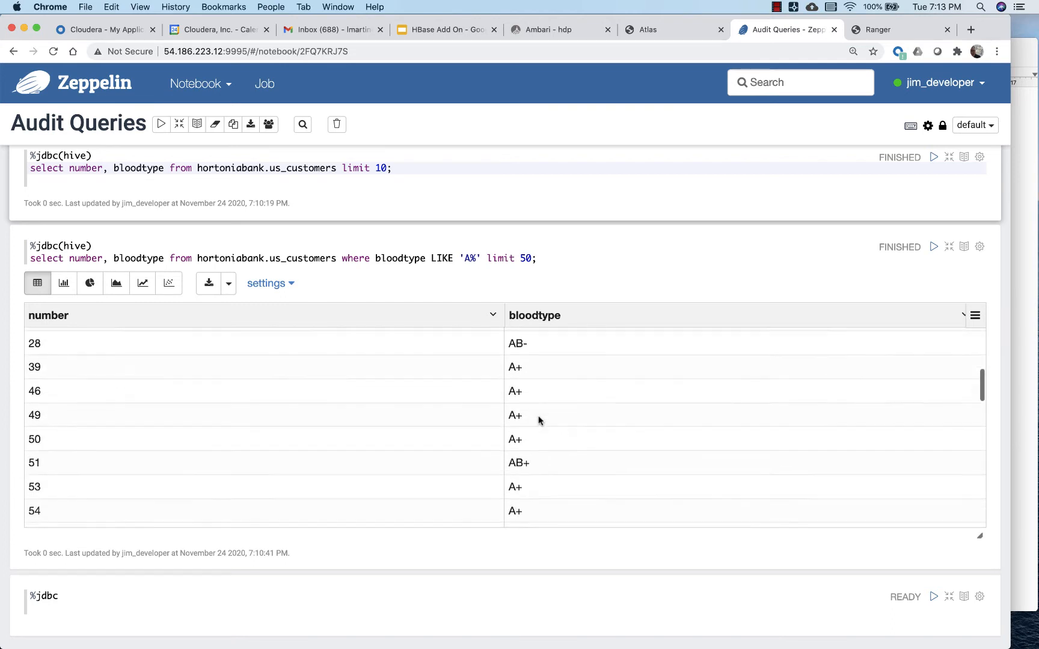
pyautogui.click(934, 248)
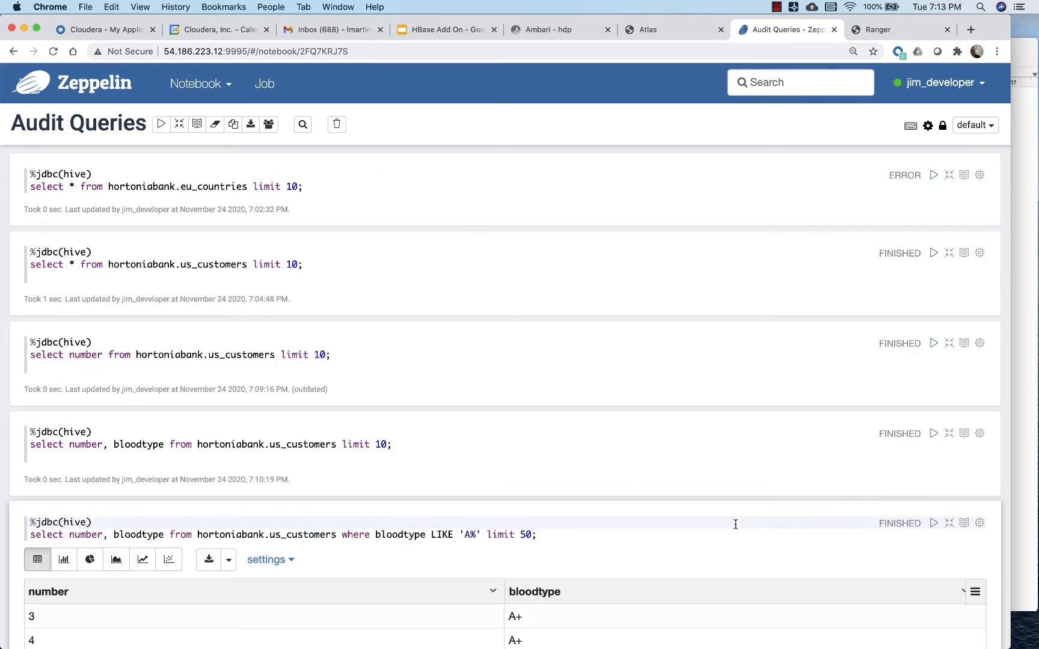
pyautogui.scroll(-5, 725, 520)
pyautogui.scroll(-3, 727, 520)
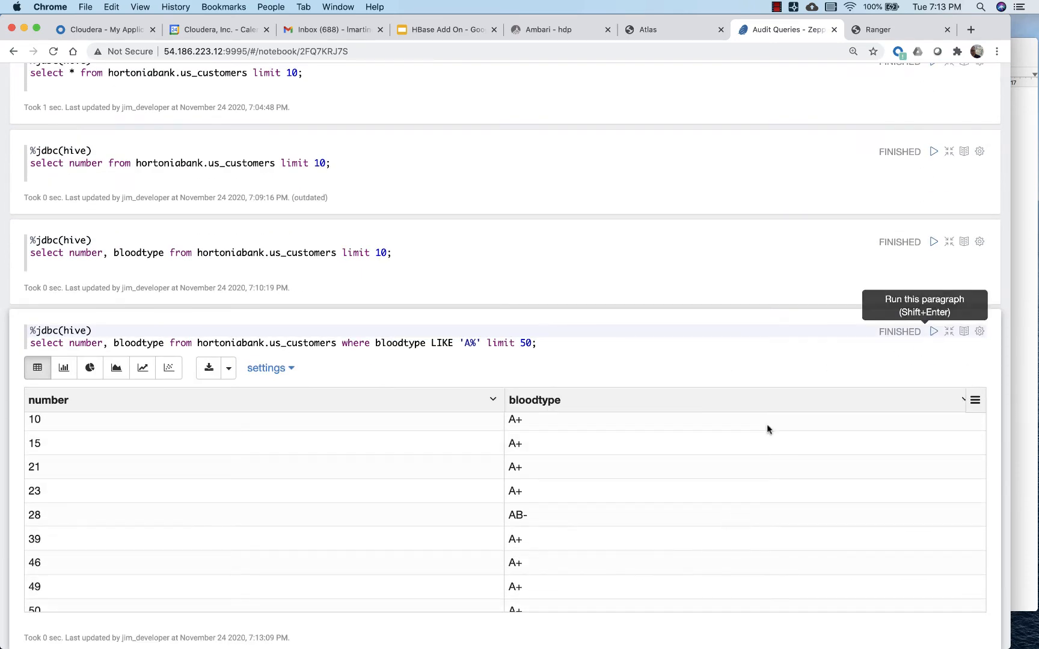
# Examine the bloodtype column across the rerun query's results for any A+ rows.
pyautogui.scroll(-6, 657, 374)
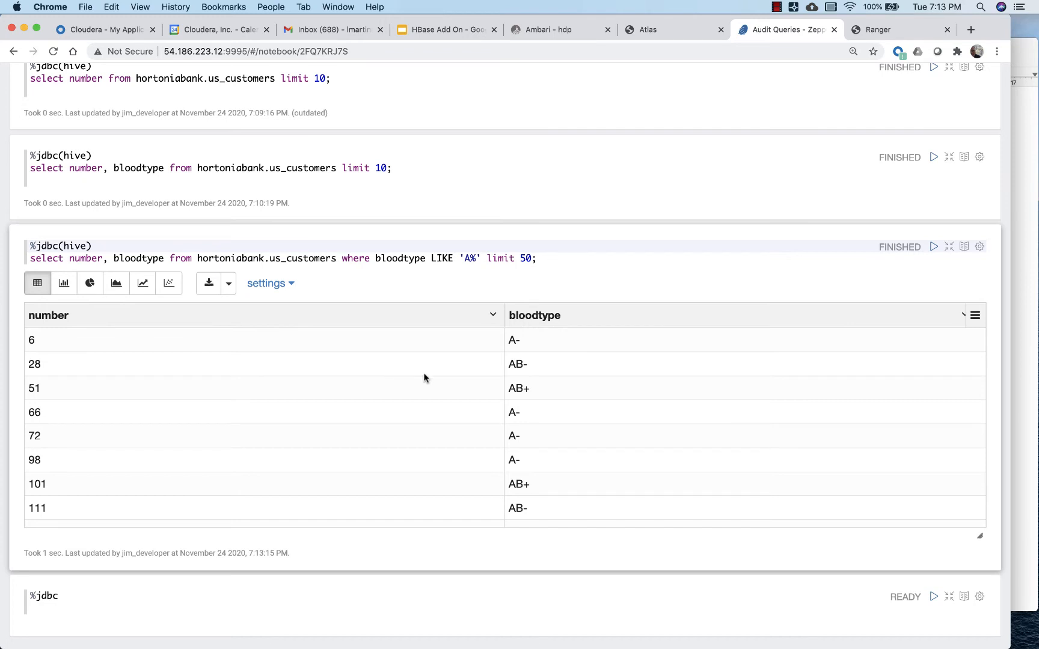
pyautogui.scroll(-4, 569, 411)
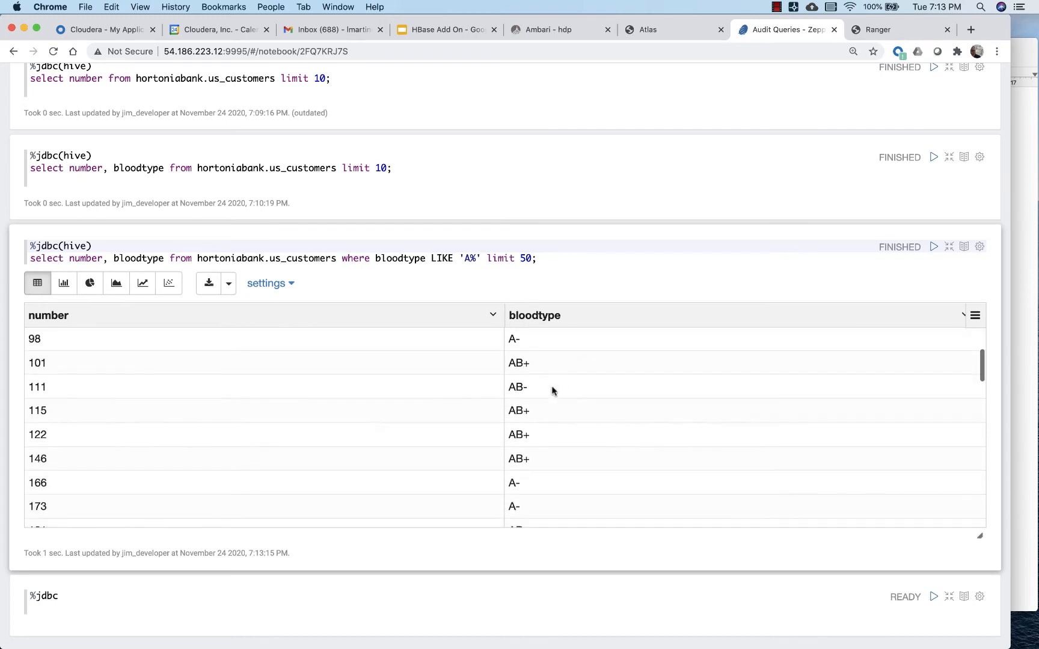
pyautogui.scroll(-3, 540, 441)
pyautogui.scroll(-5, 541, 440)
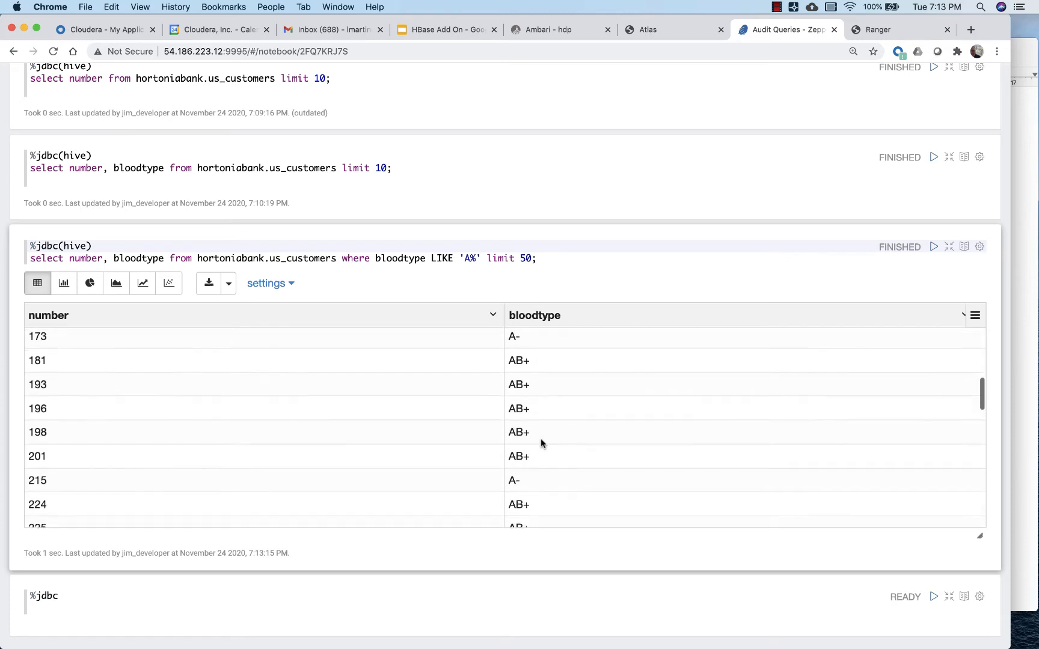
pyautogui.scroll(-5, 540, 442)
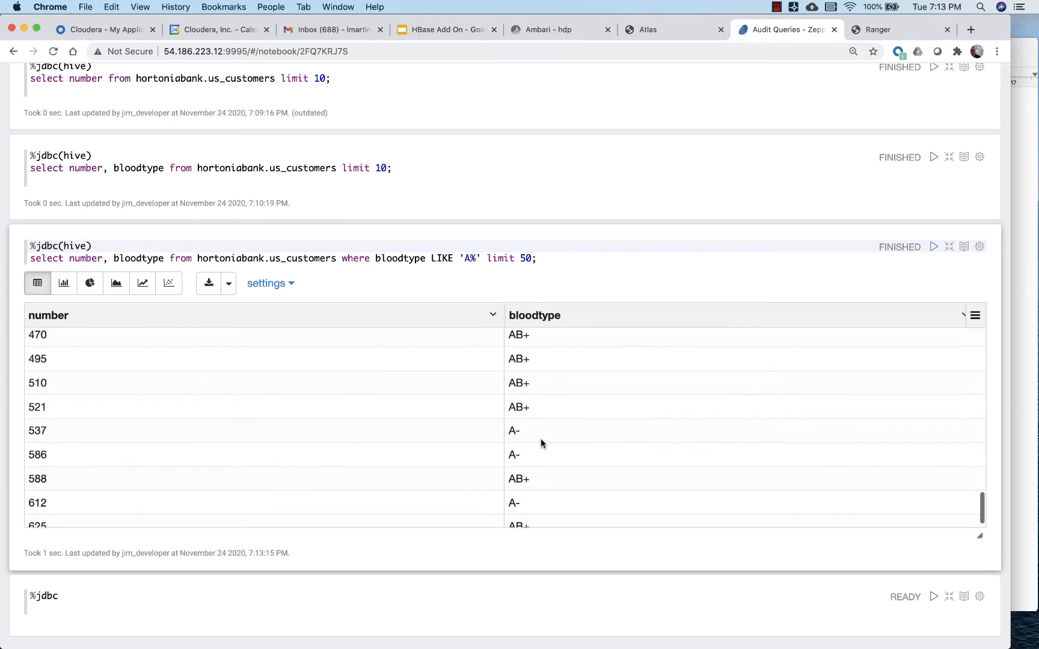
pyautogui.scroll(6, 540, 443)
pyautogui.scroll(8, 540, 442)
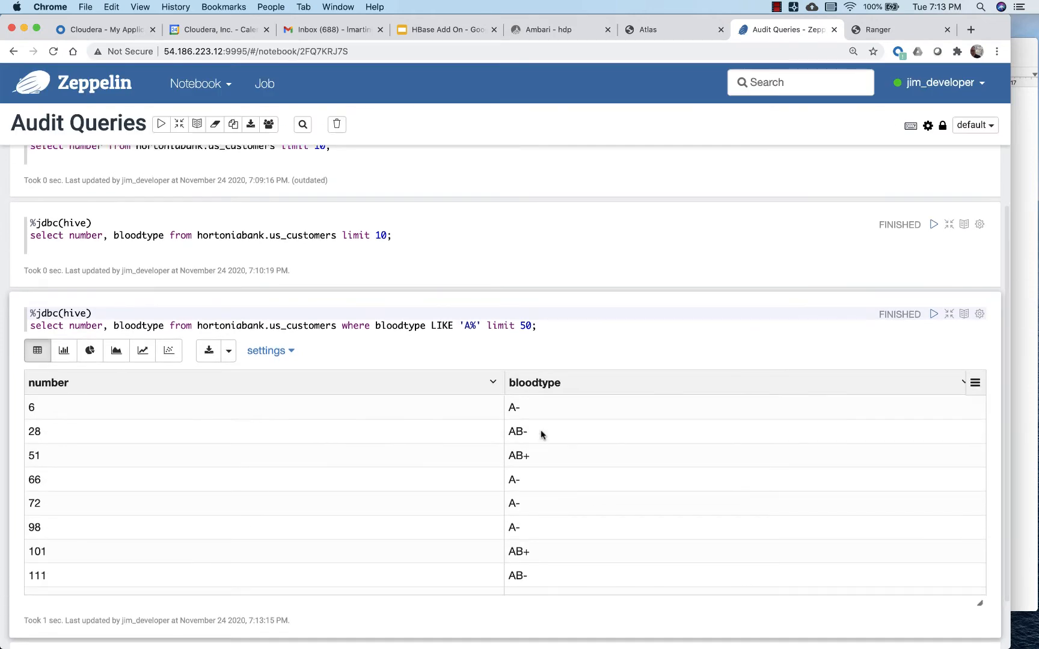
# Switch to Ranger and delete the NO APOS BLOOD row-level filter policy.
pyautogui.click(1023, 352)
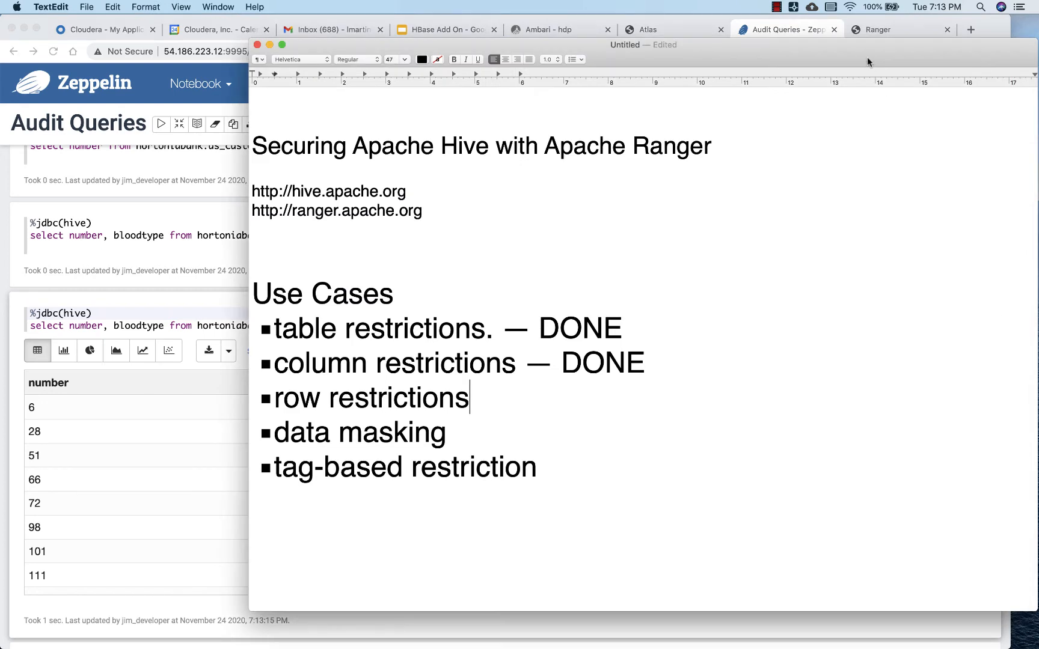
pyautogui.click(872, 28)
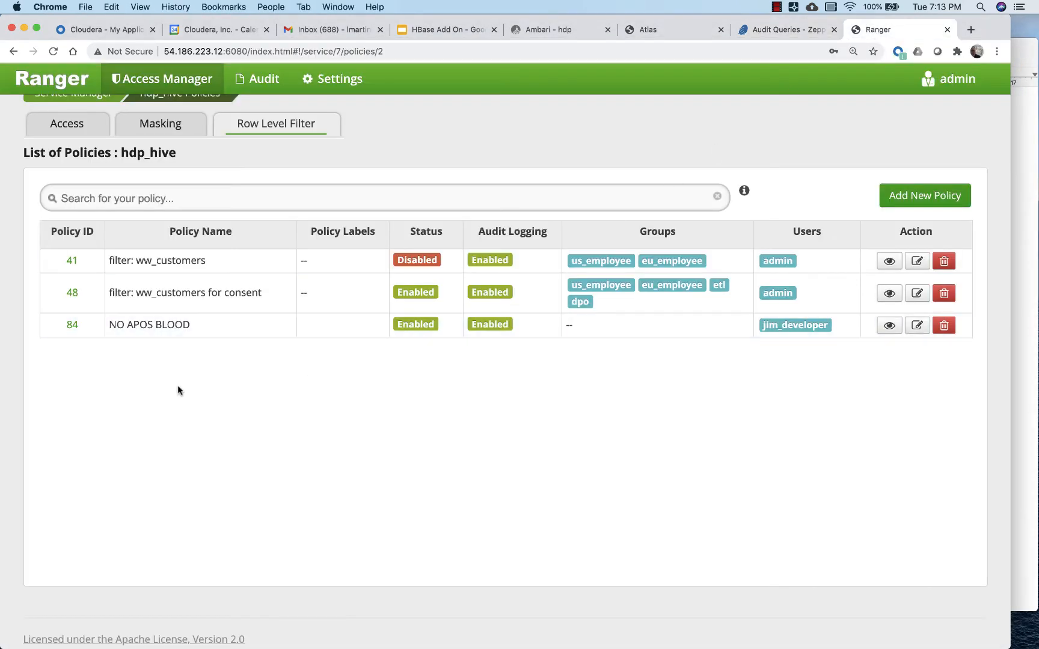
pyautogui.click(945, 327)
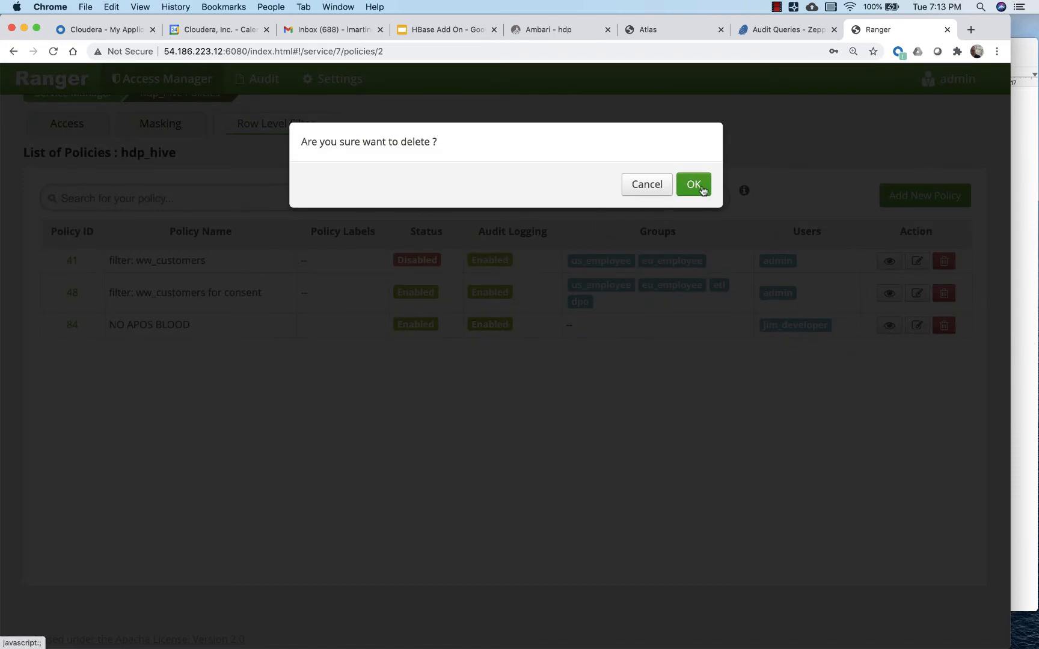
pyautogui.click(693, 185)
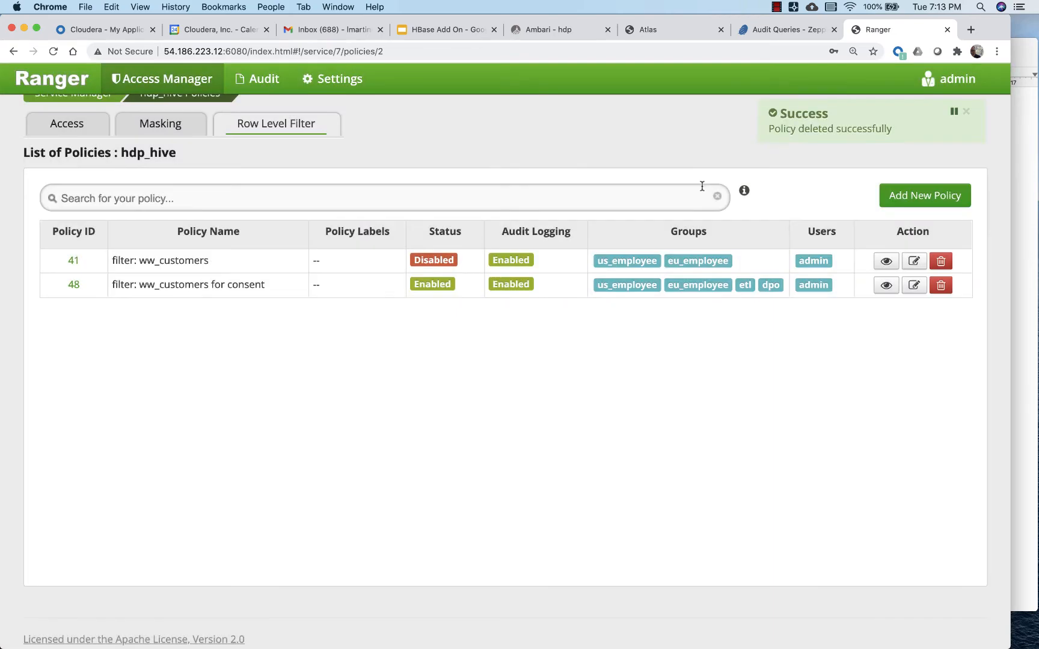
# Switch to the TextEdit notes and mark the row restrictions use case with "— DONE".
pyautogui.click(1028, 187)
pyautogui.write('-')
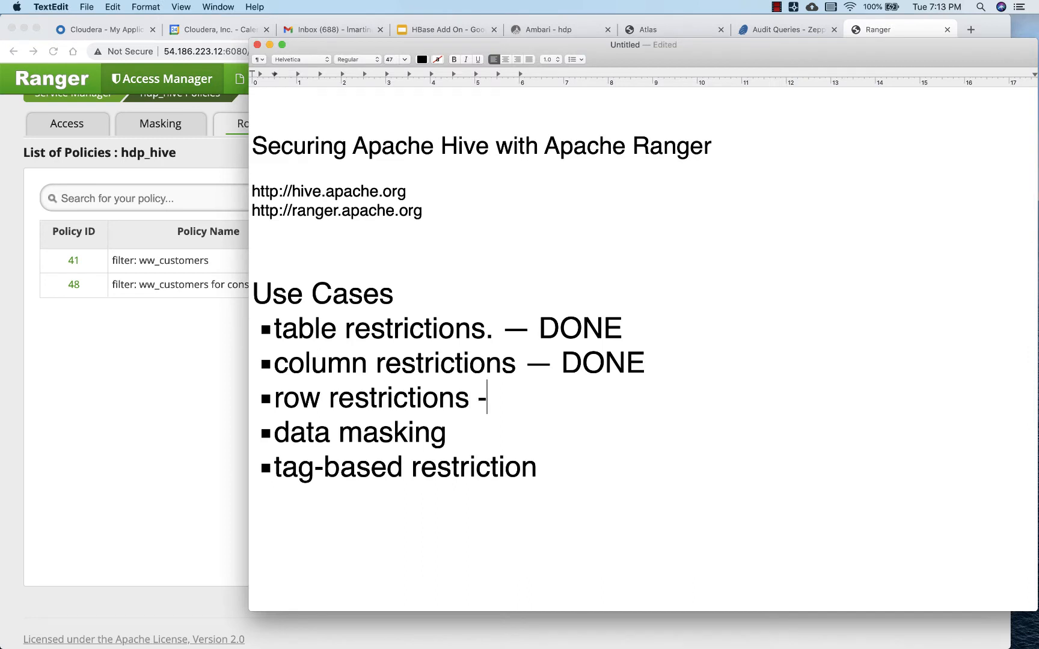
pyautogui.press('BackSpace')
pyautogui.write('- jDON')
pyautogui.press('BackSpace')
pyautogui.press('BackSpace')
pyautogui.press('BackSpace')
pyautogui.press('BackSpace')
pyautogui.write('DONE')
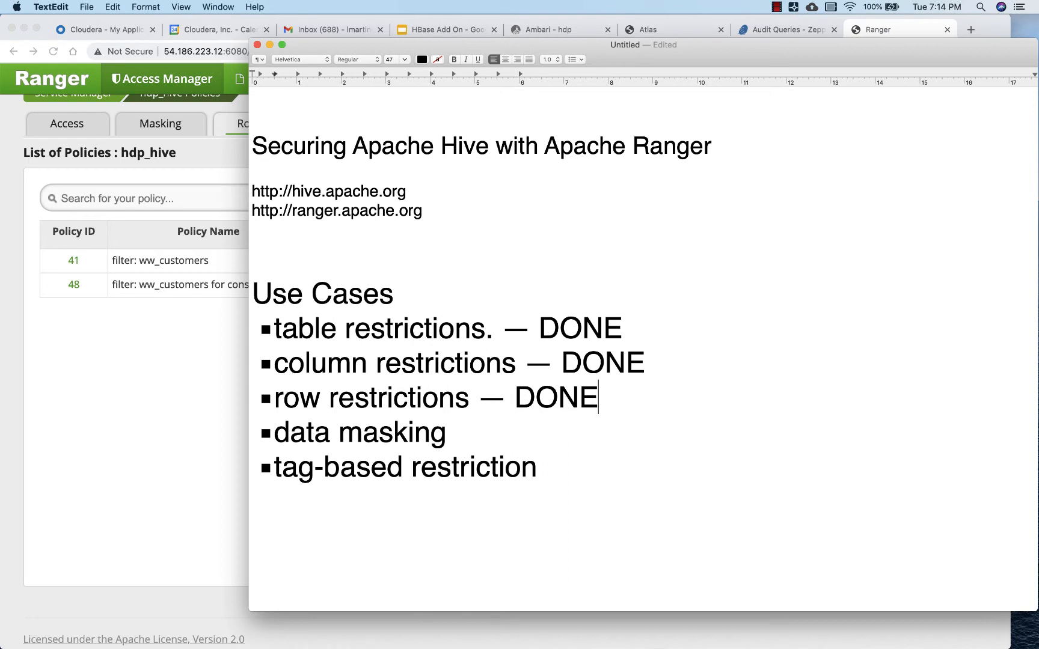
# Return to the Zeppelin notebook and rerun the bloodtype LIKE 'A%' query with the row filter policy removed.
pyautogui.click(173, 417)
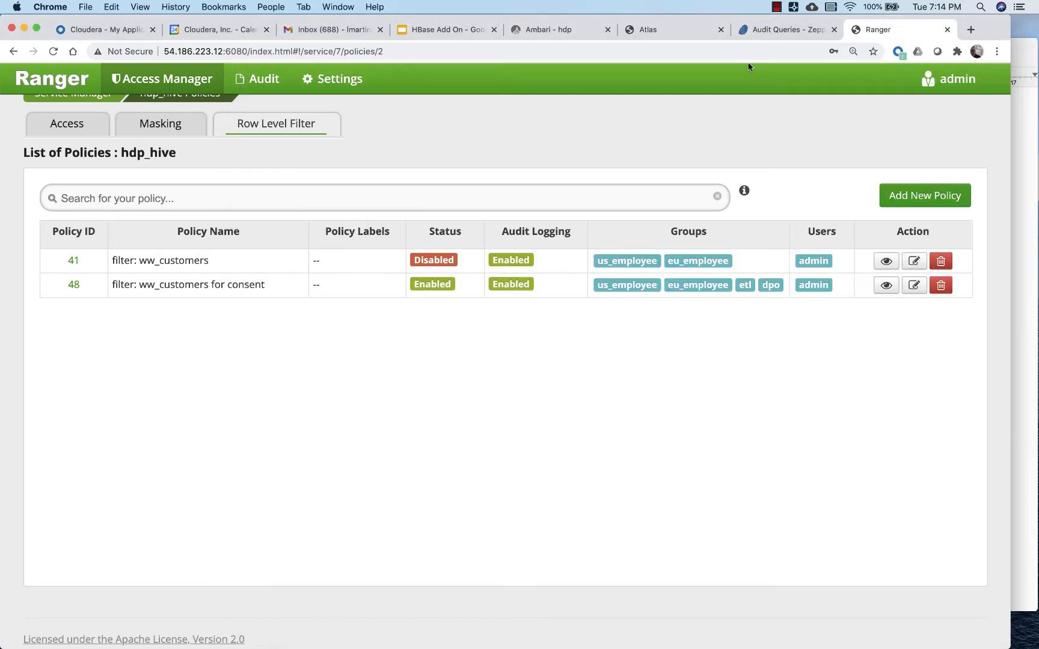
pyautogui.click(780, 28)
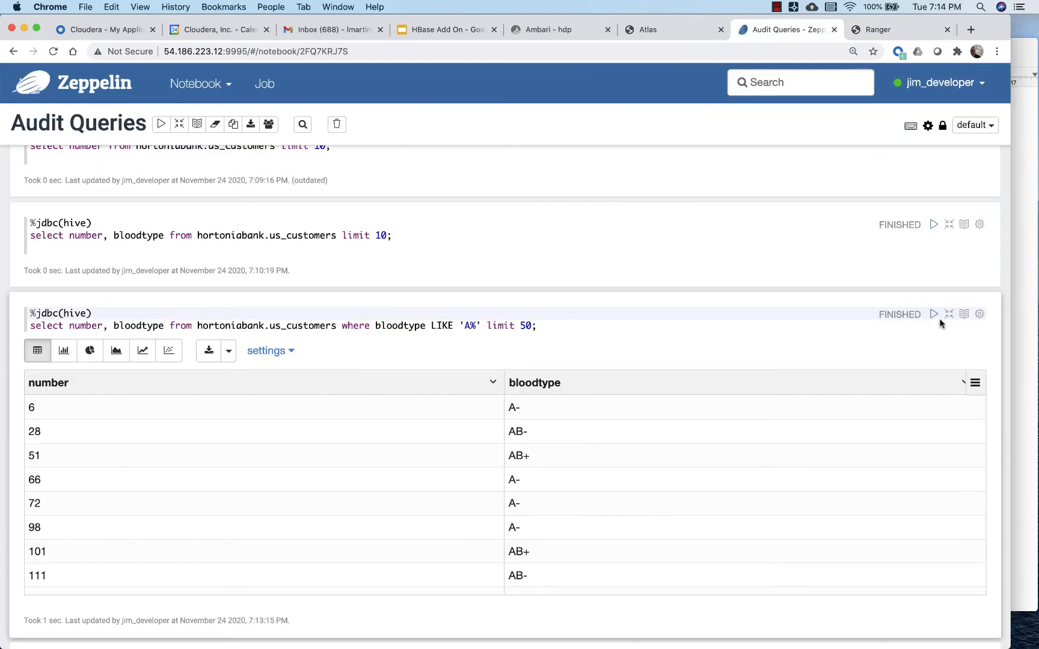
pyautogui.scroll(4, 547, 469)
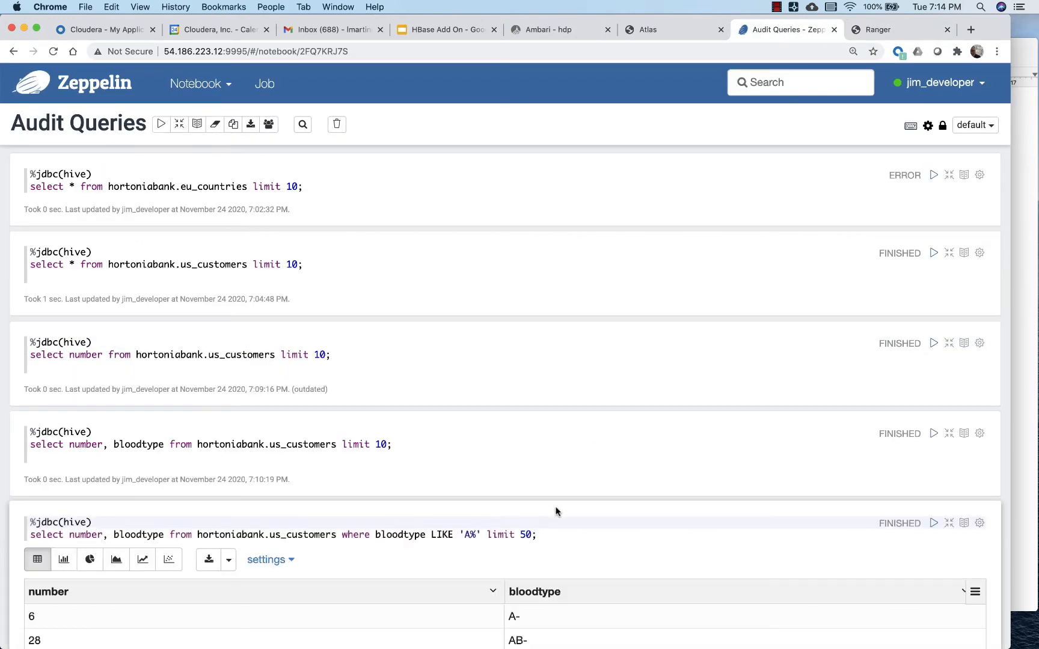
pyautogui.scroll(-4, 556, 511)
pyautogui.click(933, 291)
pyautogui.scroll(-8, 872, 399)
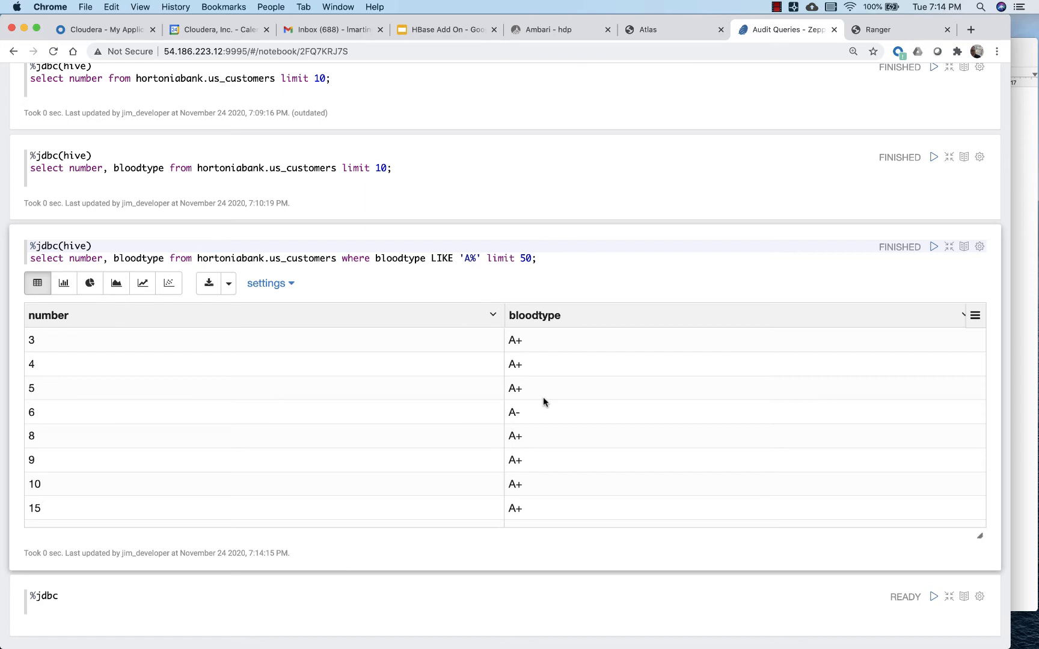
# Switch to Ranger and open the masking policies of the hdp_hive service.
pyautogui.click(873, 30)
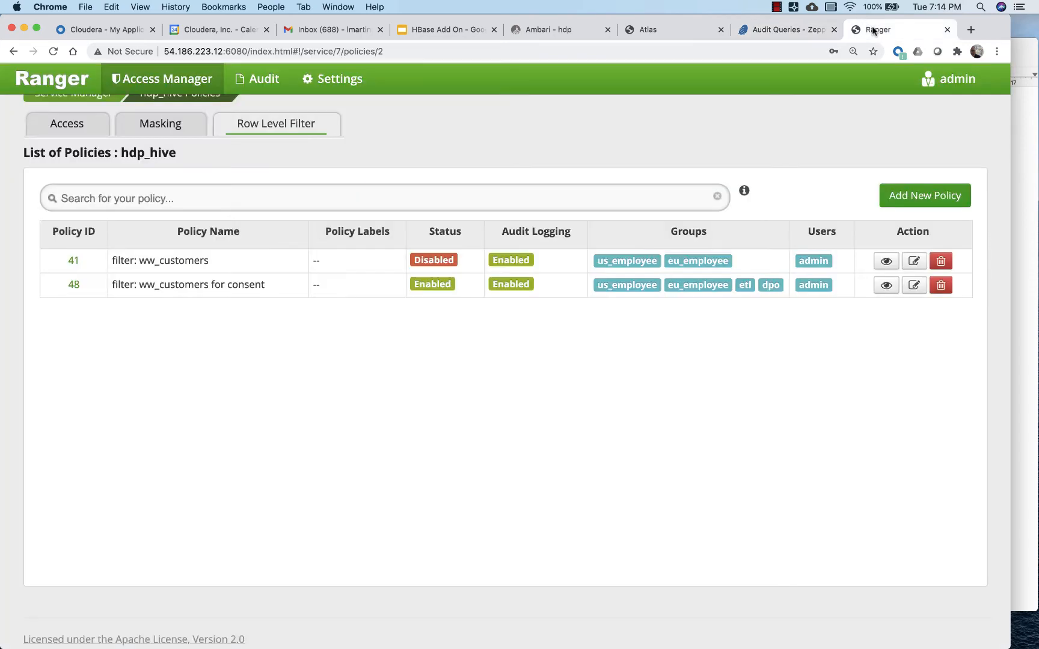
pyautogui.scroll(1, 178, 157)
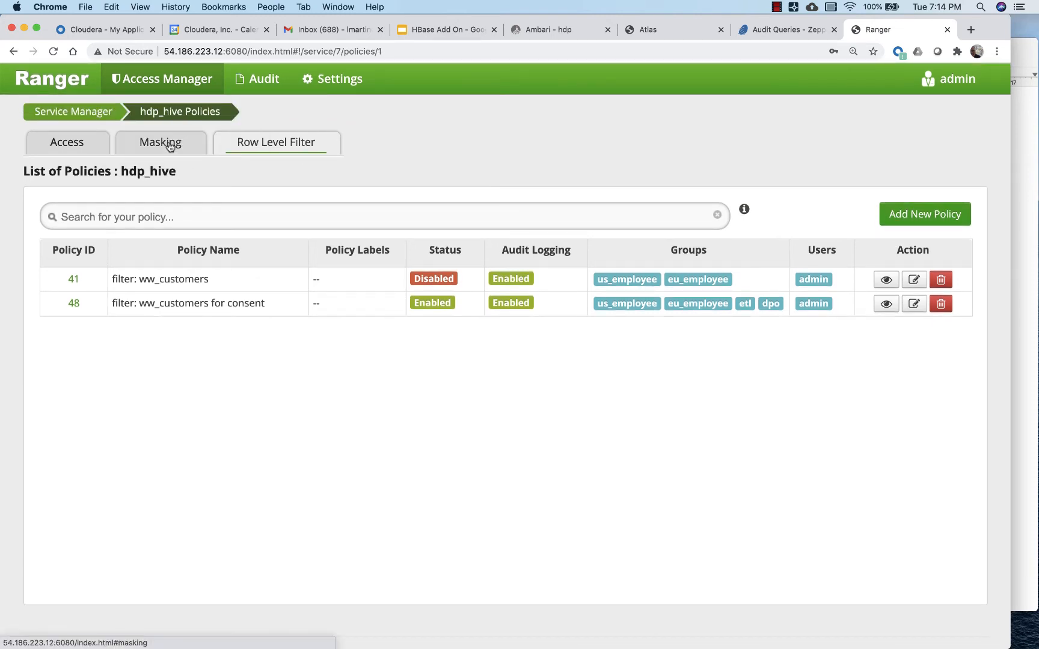
pyautogui.click(170, 144)
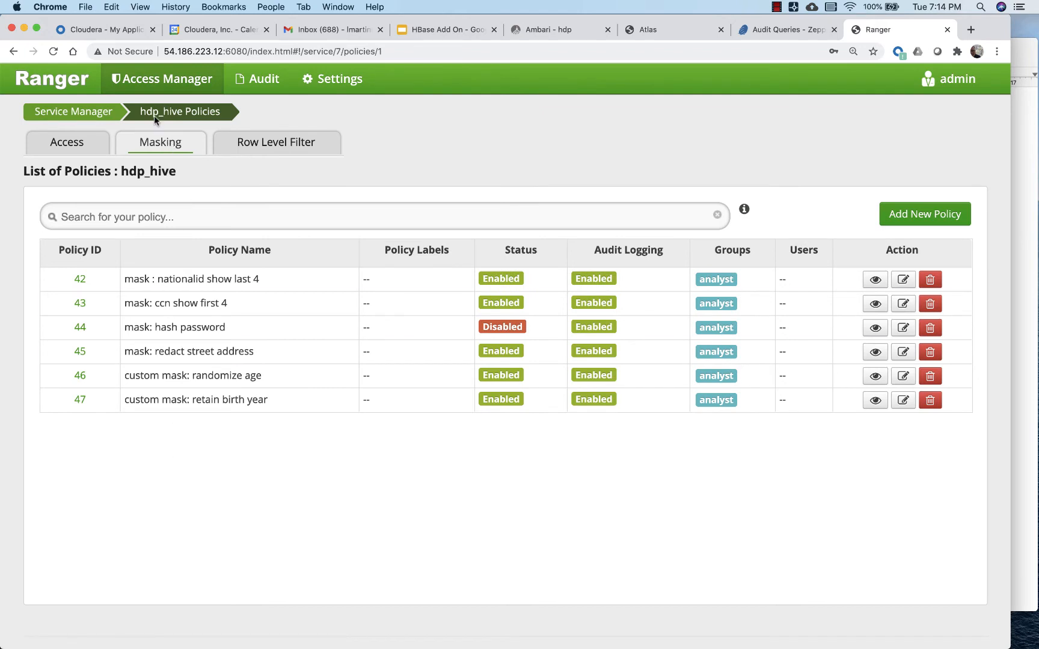
# Start a new masking policy named MASK BLOOD and remove the Schedulable-policy label from it.
pyautogui.click(918, 214)
pyautogui.click(277, 302)
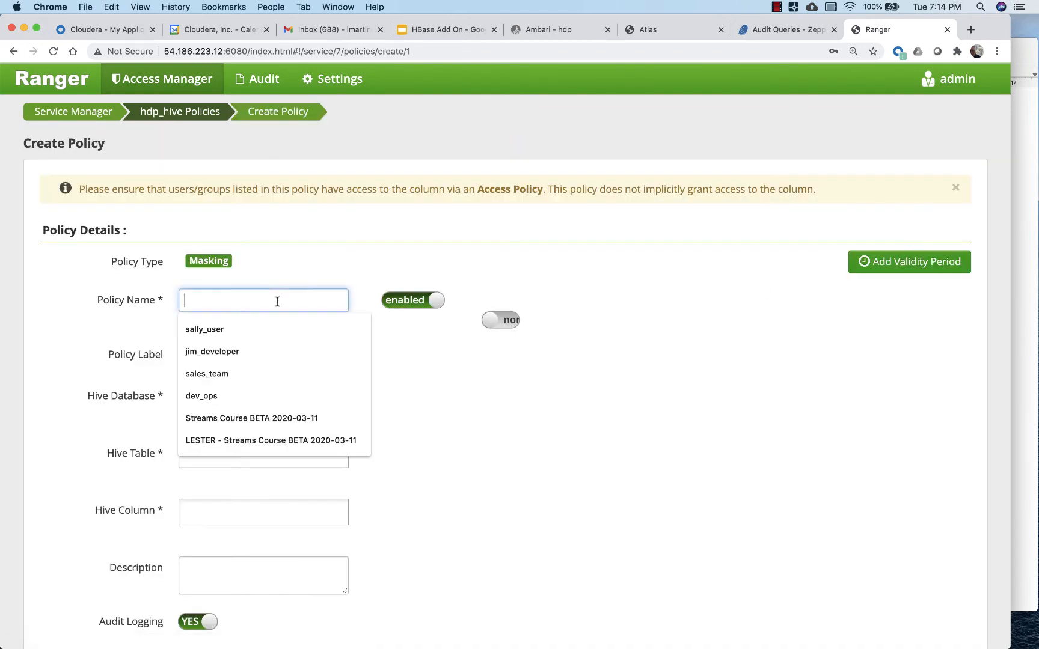
pyautogui.write('ma')
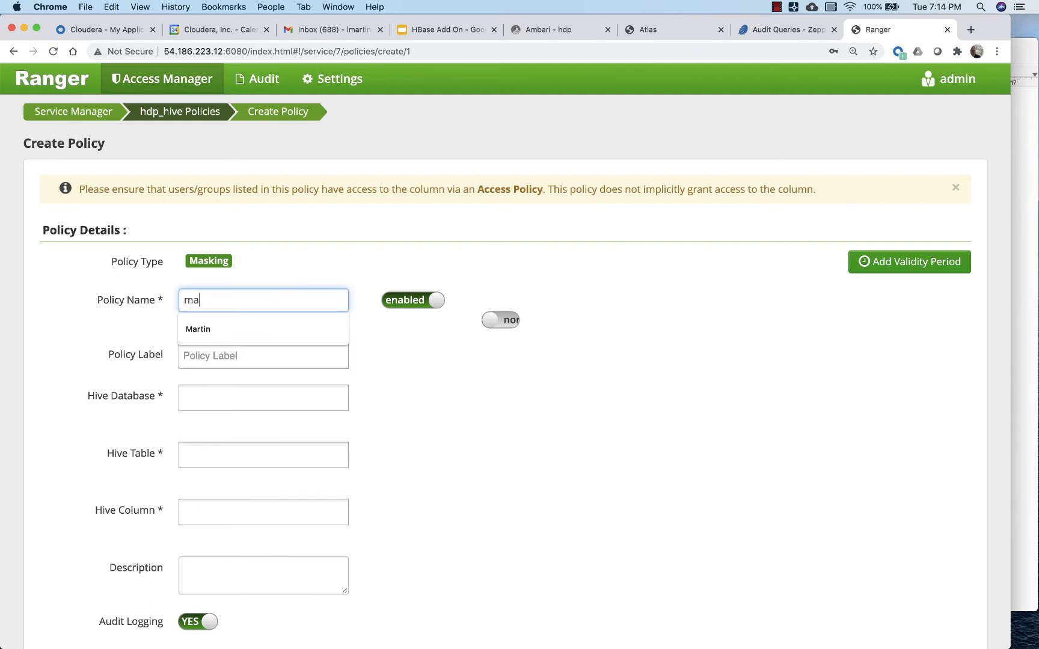
pyautogui.press('BackSpace')
pyautogui.write('MASK BLOOD')
pyautogui.press('Tab')
pyautogui.press('Tab')
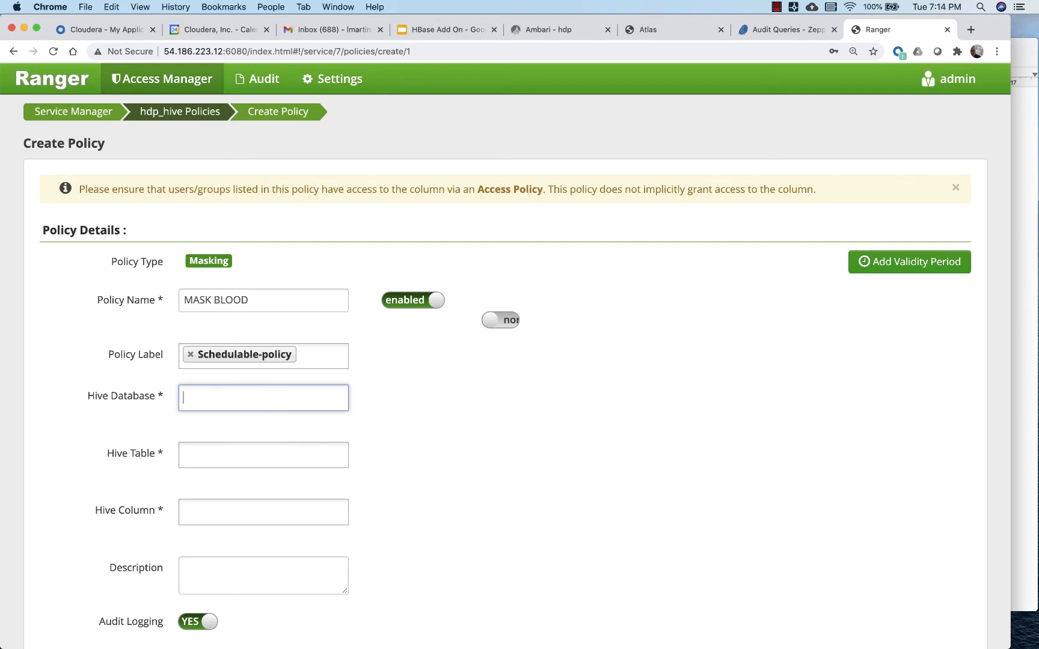
pyautogui.click(191, 354)
# Target the policy at the bloodtype column of the us_customers table in the hortoniabank database.
pyautogui.click(206, 407)
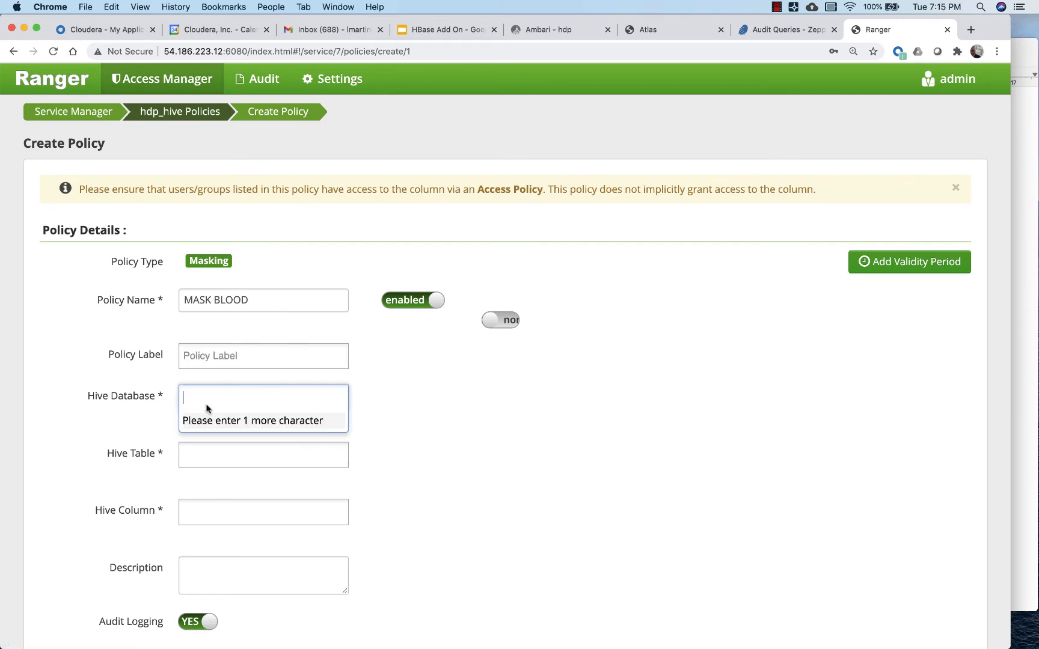
pyautogui.write('hortoniaba')
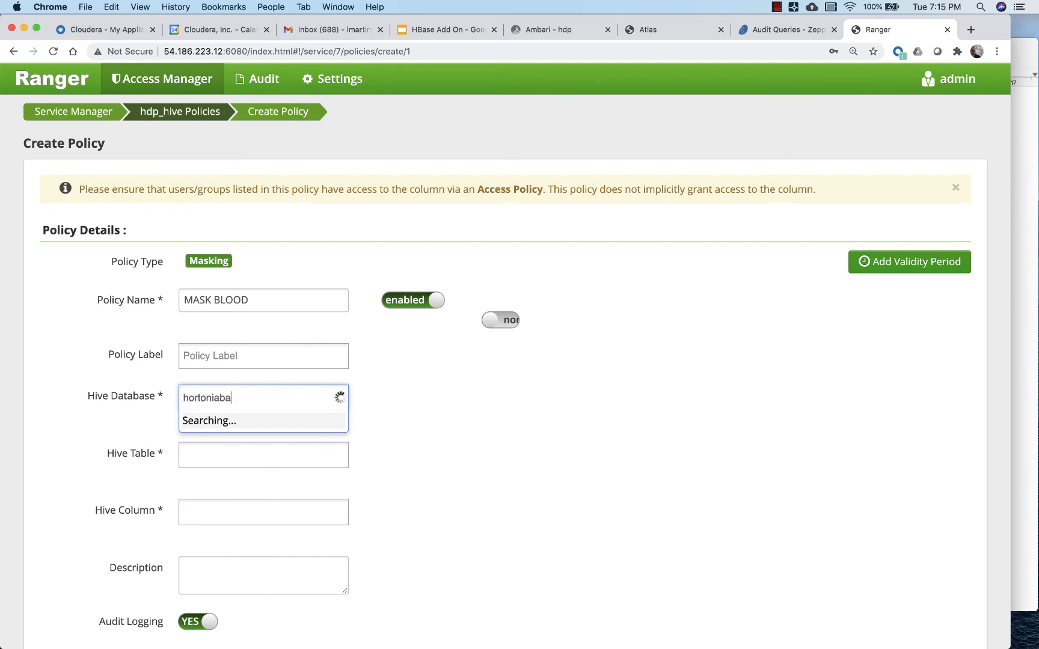
pyautogui.click(230, 440)
pyautogui.click(231, 458)
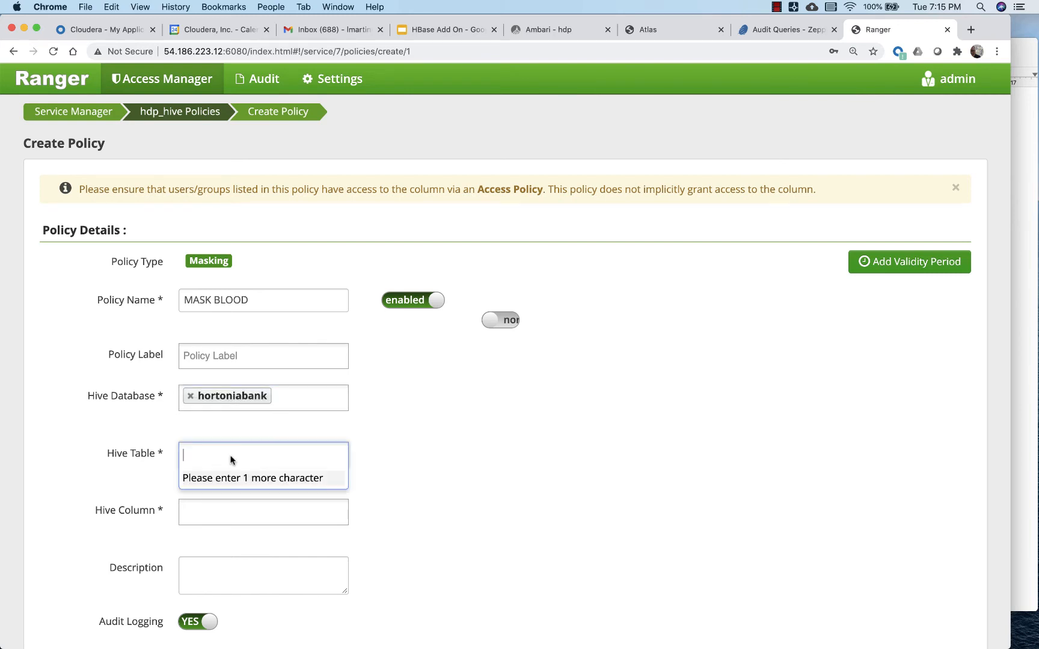
pyautogui.write('us_cus')
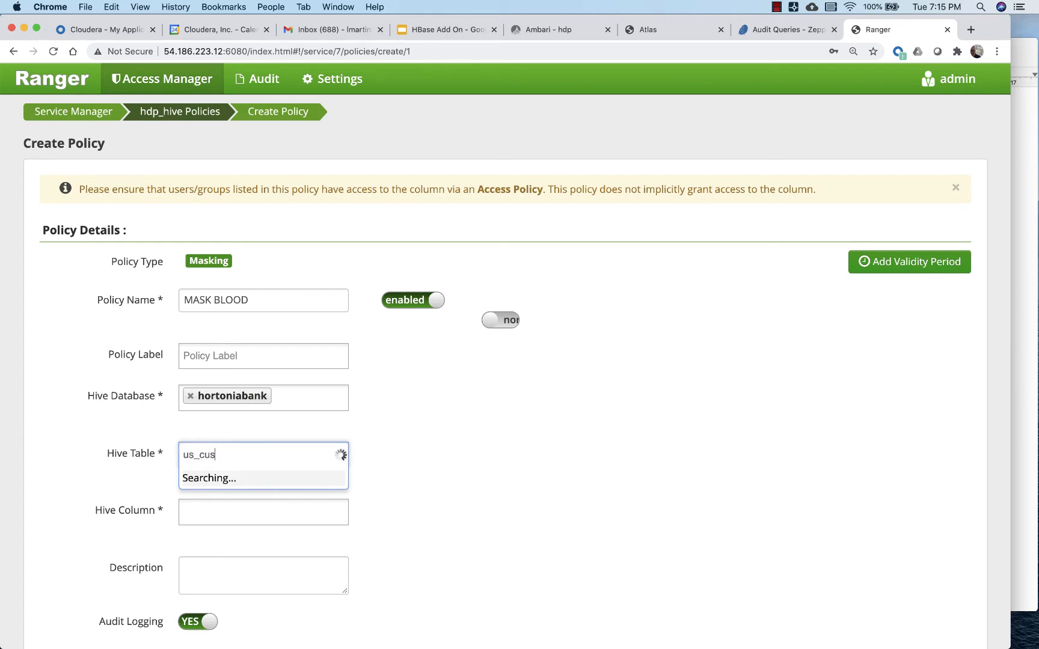
pyautogui.click(230, 496)
pyautogui.click(222, 518)
pyautogui.write('bloodt')
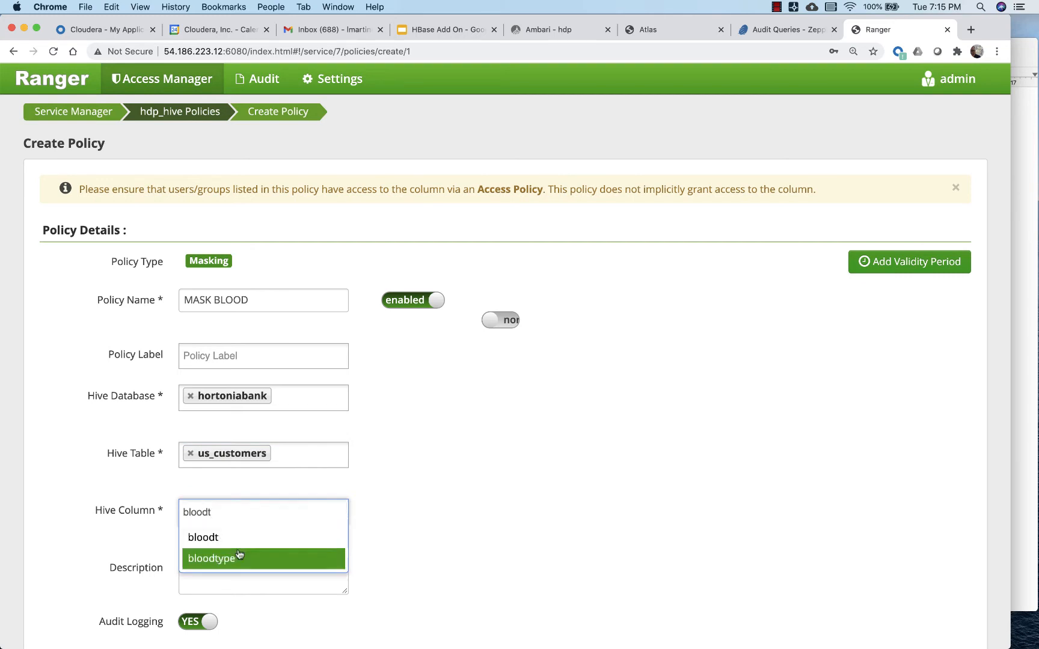
pyautogui.click(239, 558)
# Add a mask condition for the user jim_developer with the select access type.
pyautogui.scroll(-5, 487, 527)
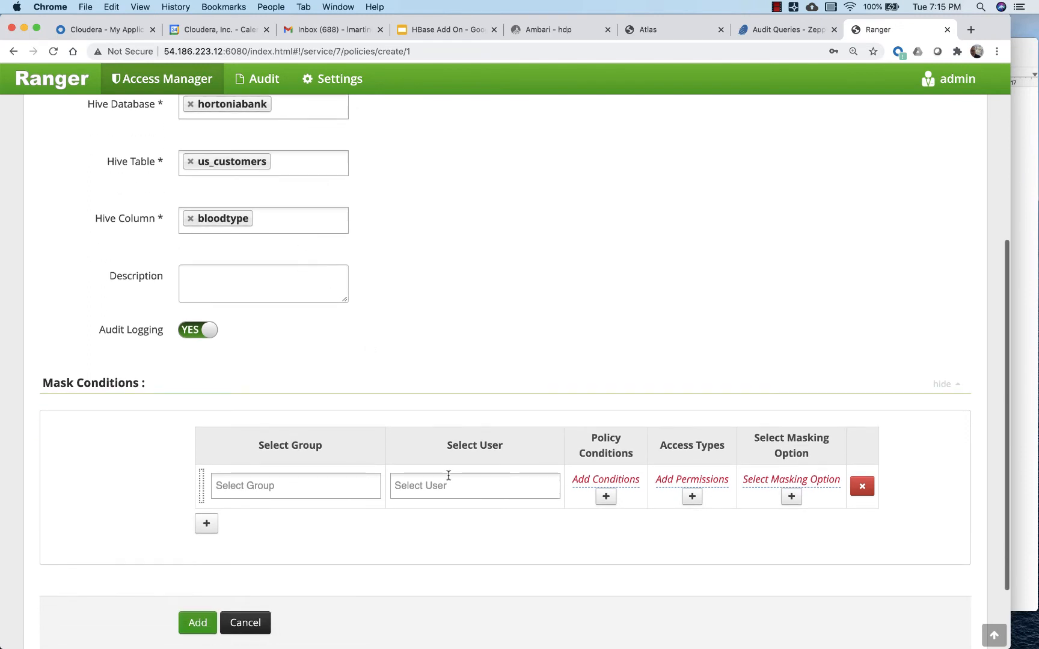
pyautogui.click(445, 489)
pyautogui.write('jim_')
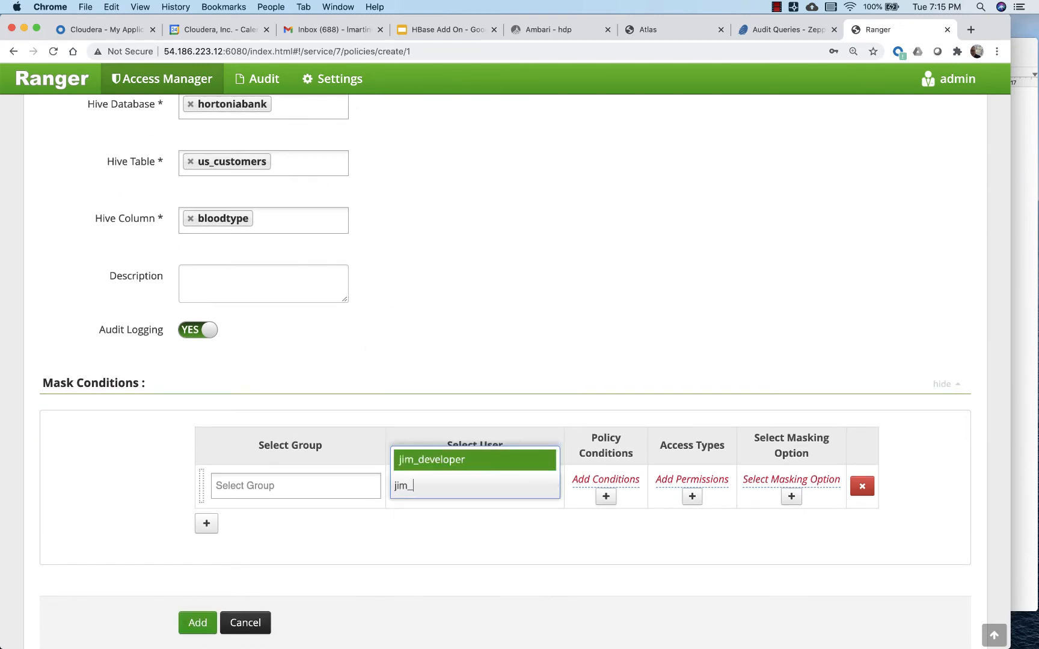
pyautogui.click(447, 465)
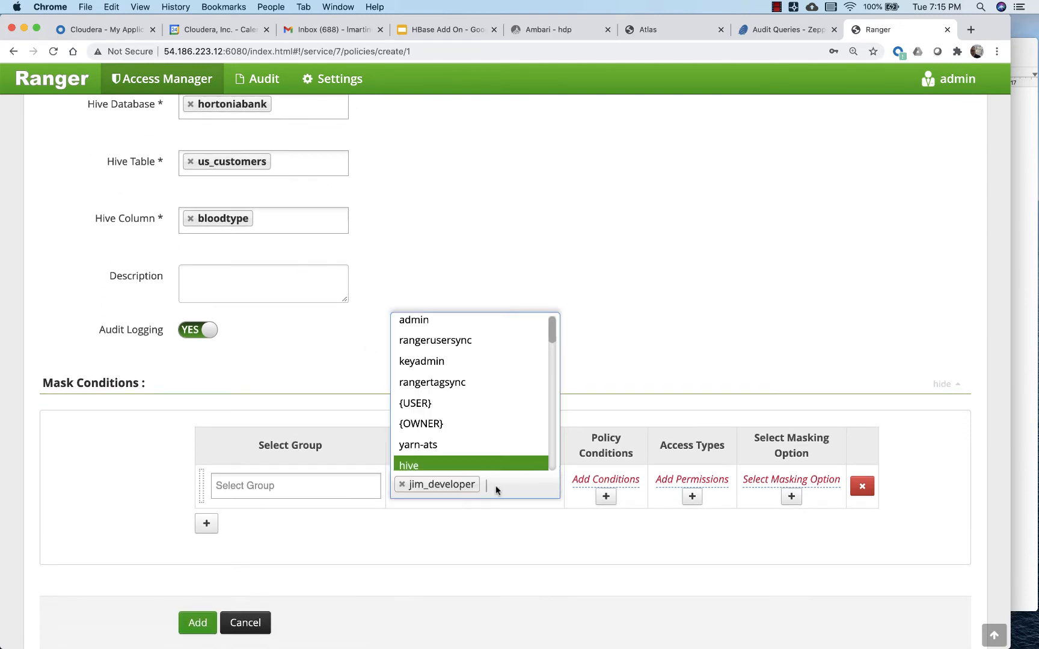
pyautogui.click(577, 528)
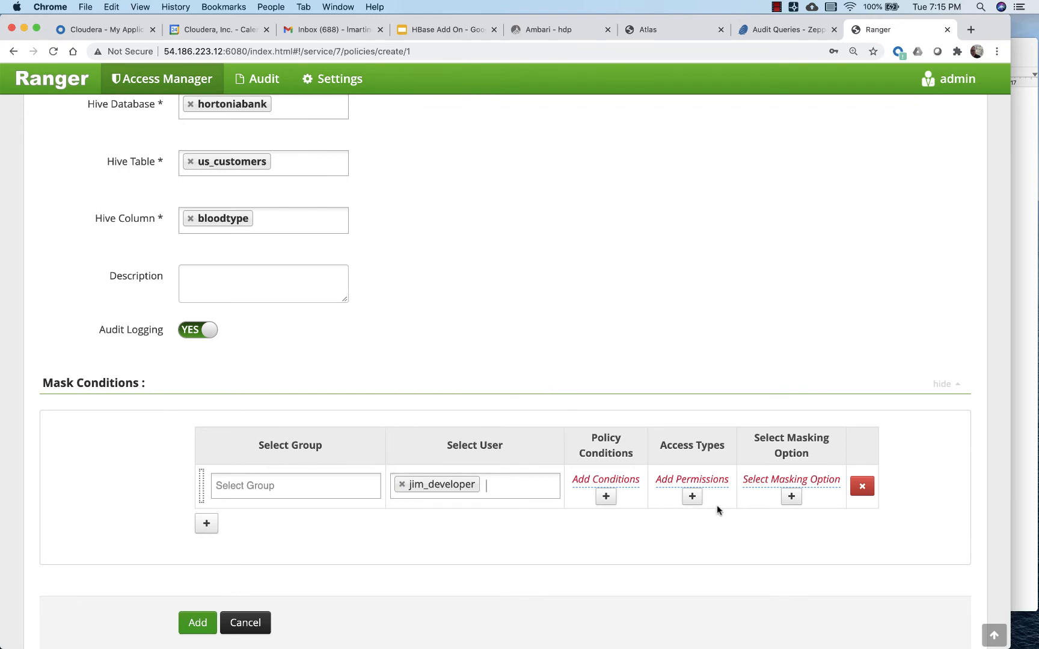
pyautogui.click(704, 486)
pyautogui.click(644, 411)
pyautogui.click(660, 442)
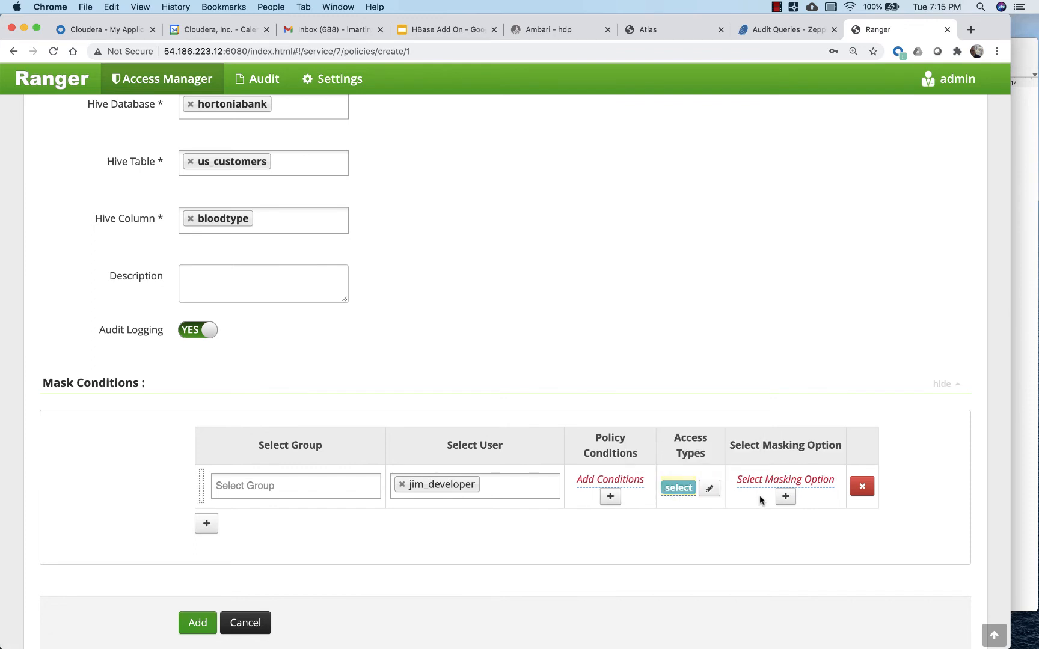
# Set the mask condition's masking option to Redact and try to add the policy.
pyautogui.click(775, 481)
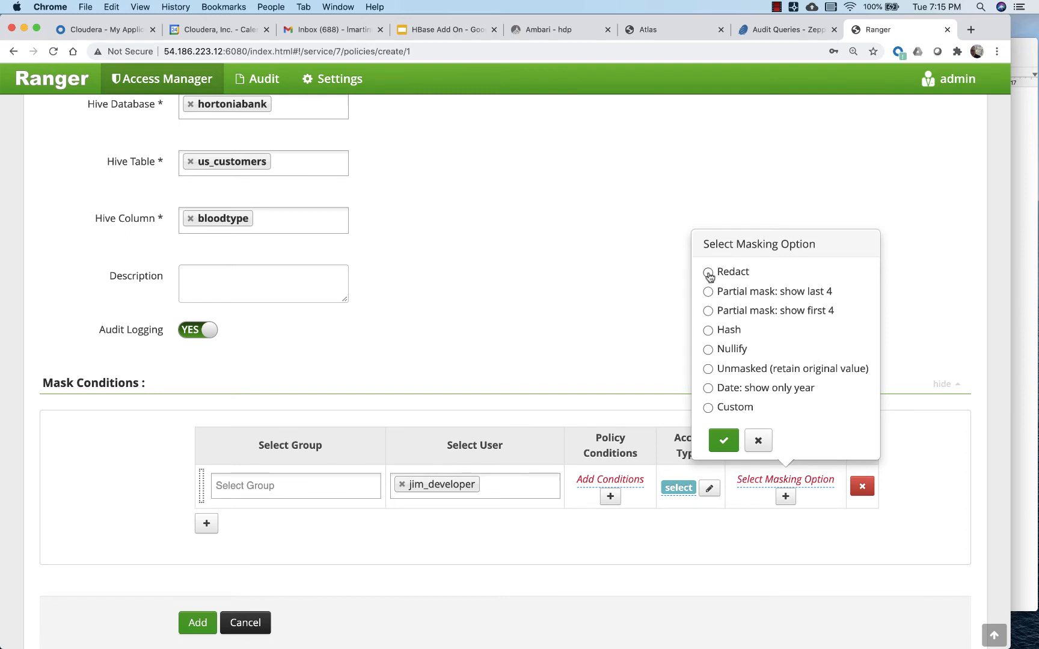
pyautogui.click(724, 441)
pyautogui.scroll(-2, 591, 529)
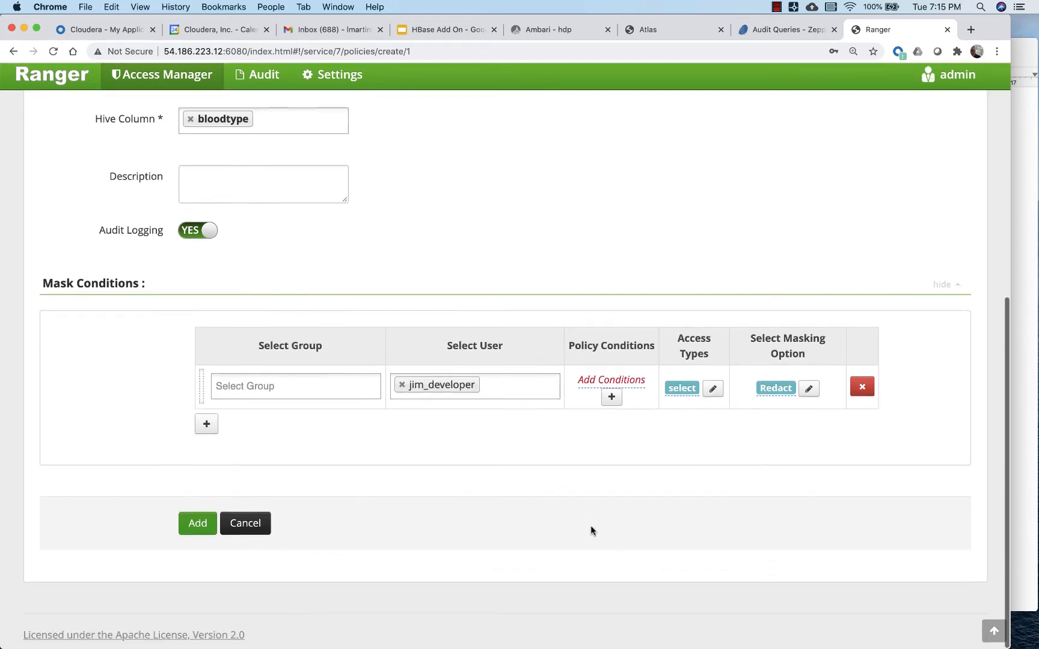
pyautogui.click(192, 527)
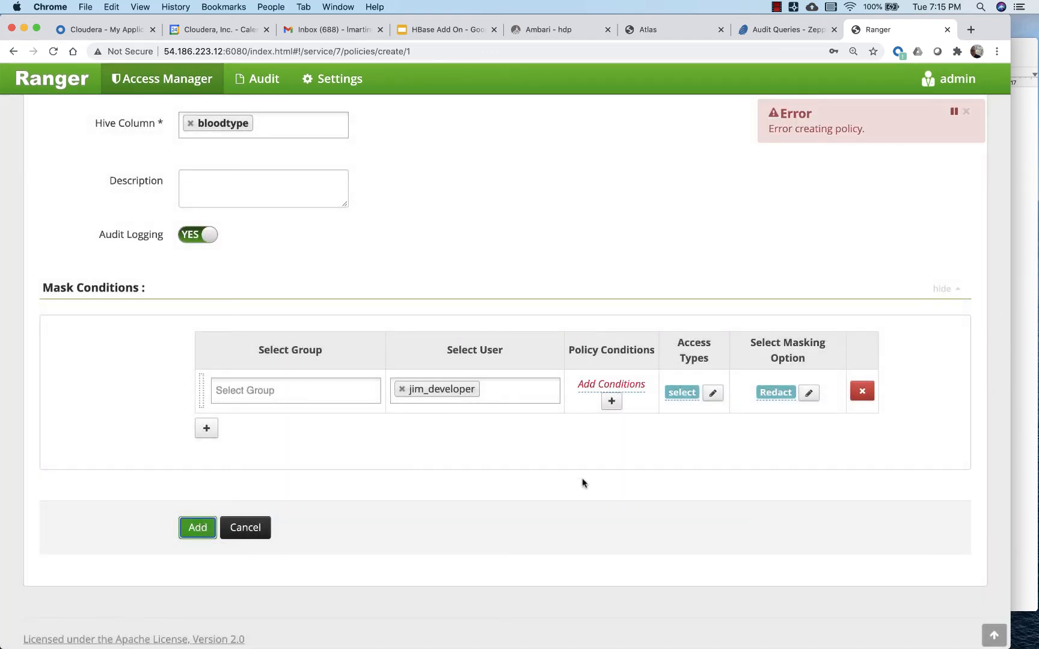
# Review the MASK BLOOD policy's details and mask conditions and submit the policy again.
pyautogui.scroll(7, 582, 483)
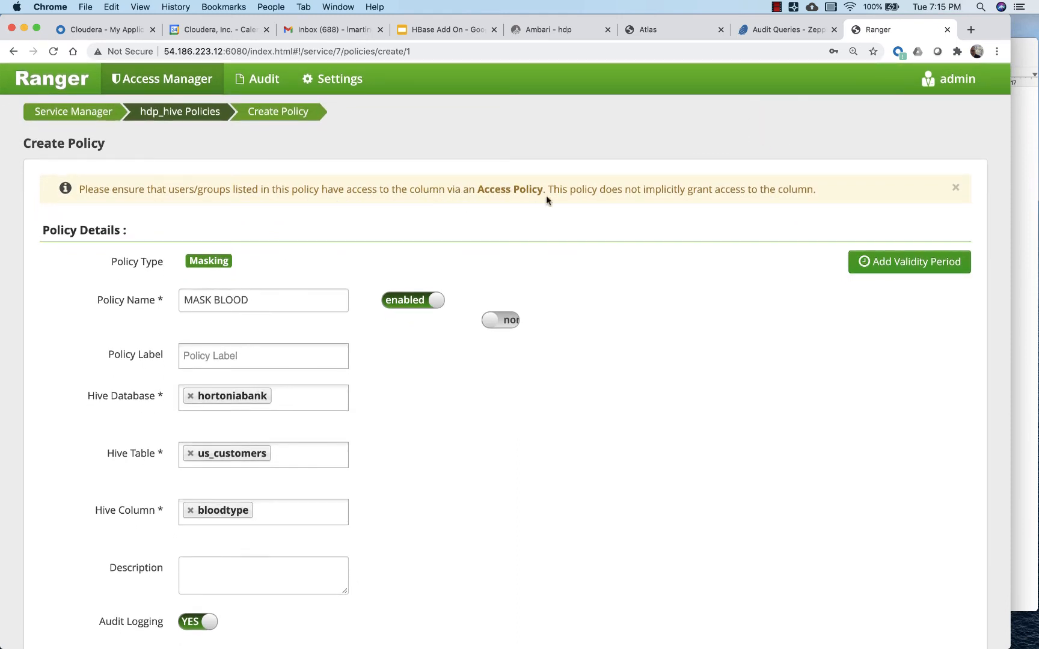
pyautogui.scroll(-1, 584, 274)
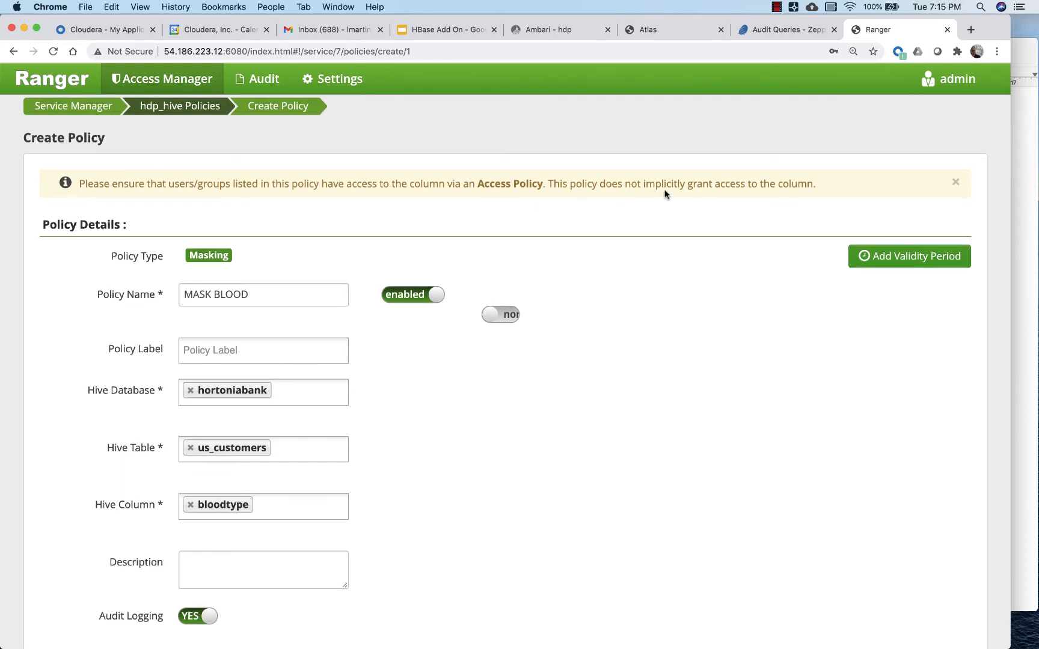
pyautogui.scroll(-5, 634, 363)
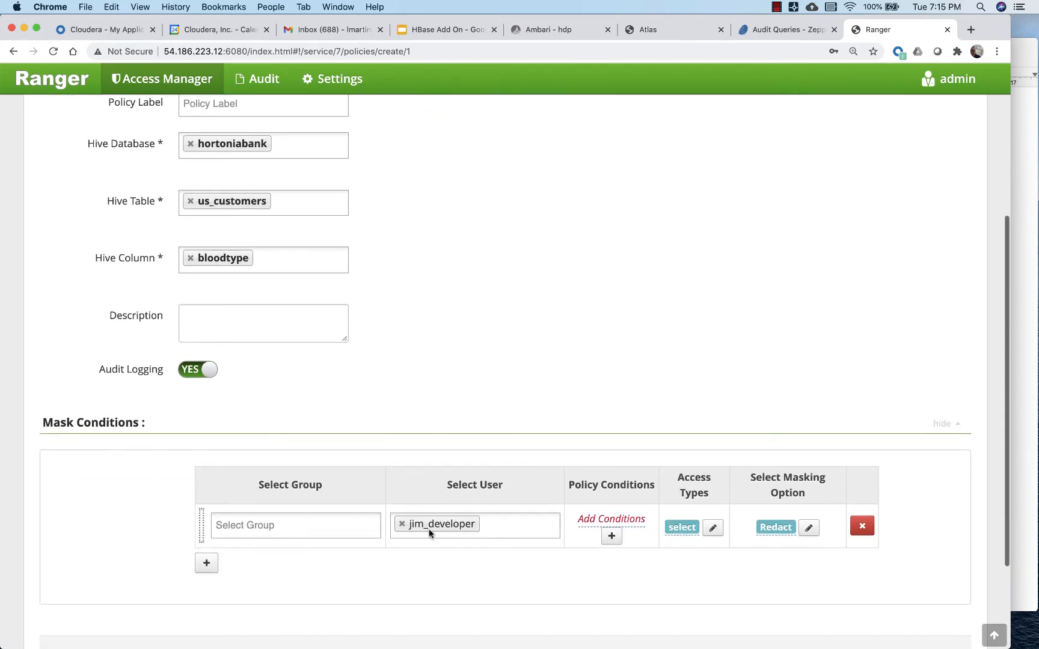
pyautogui.scroll(5, 632, 527)
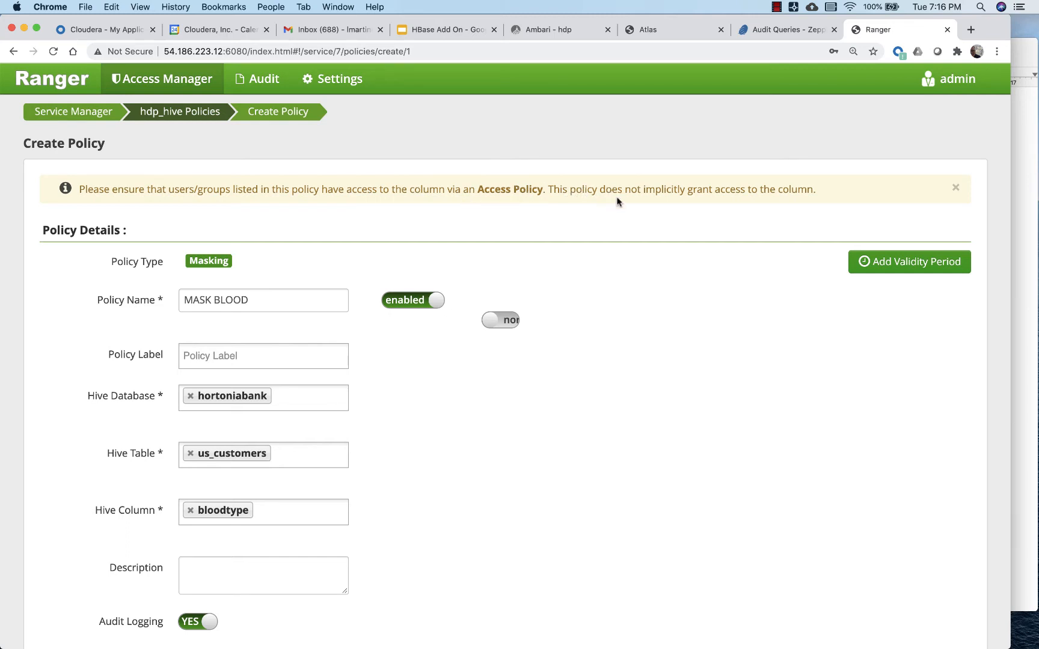
pyautogui.scroll(-10, 691, 313)
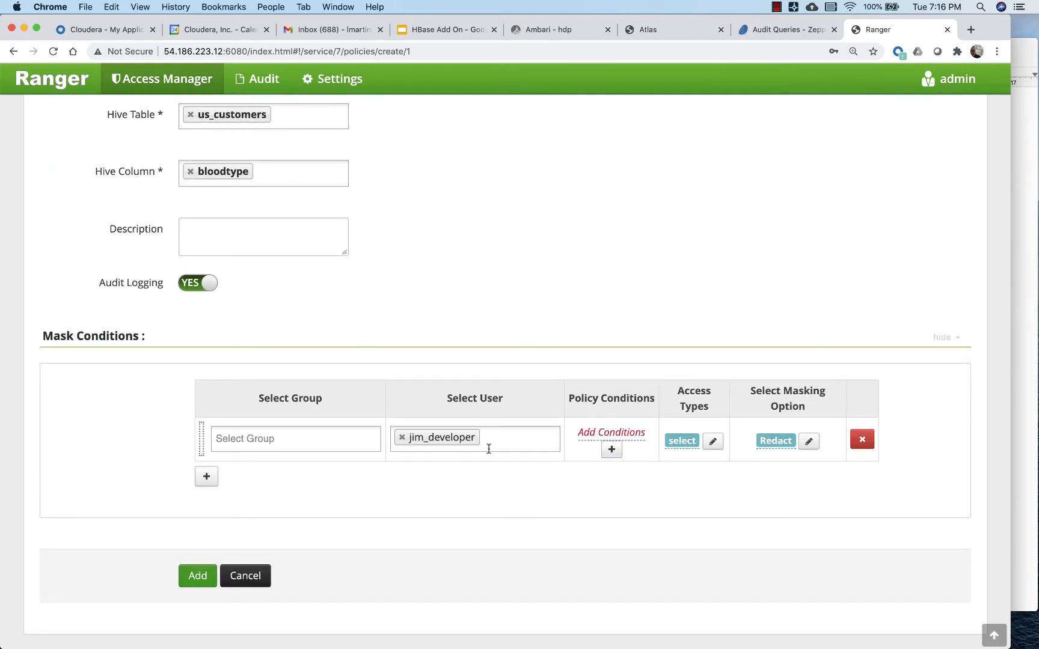
pyautogui.scroll(2, 371, 313)
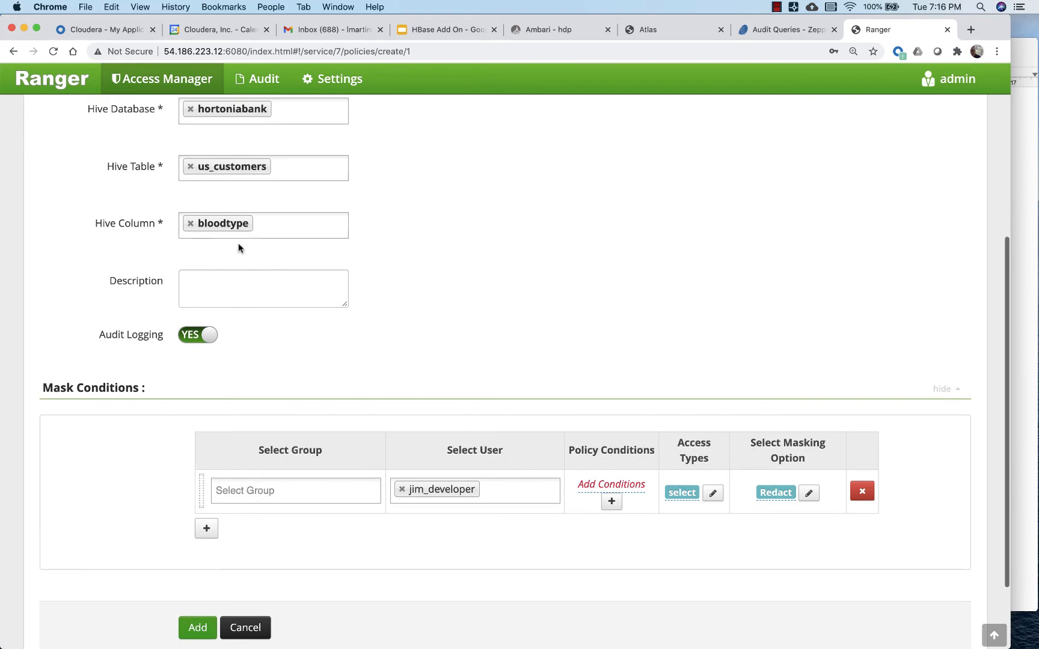
pyautogui.click(196, 630)
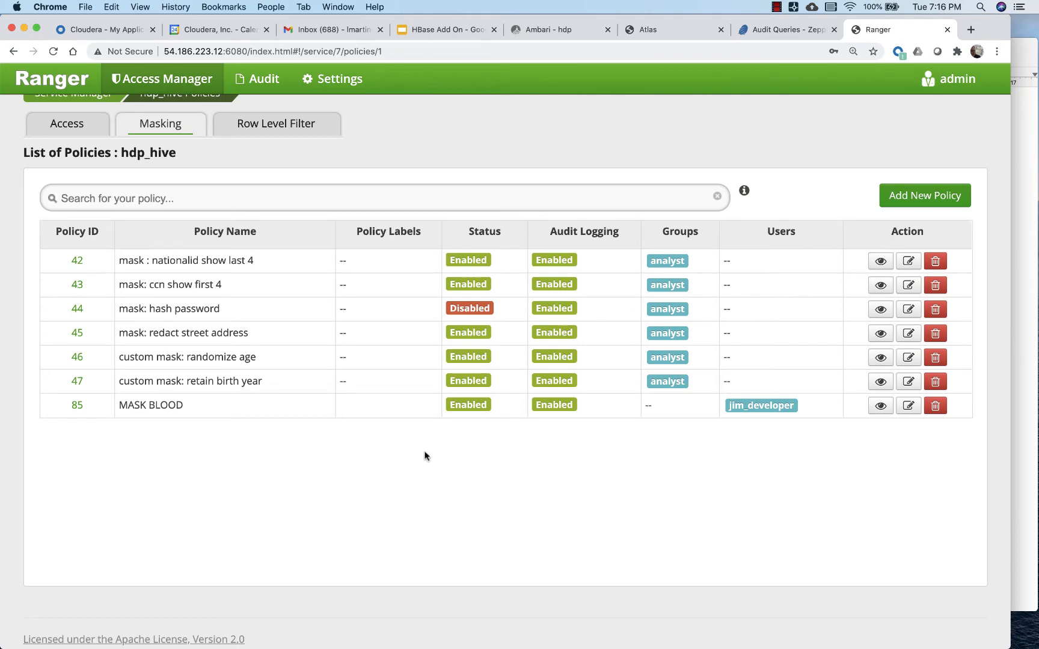
# Switch to the Zeppelin notebook and rerun the bloodtype LIKE 'A%' query until the masking policy takes effect.
pyautogui.click(775, 30)
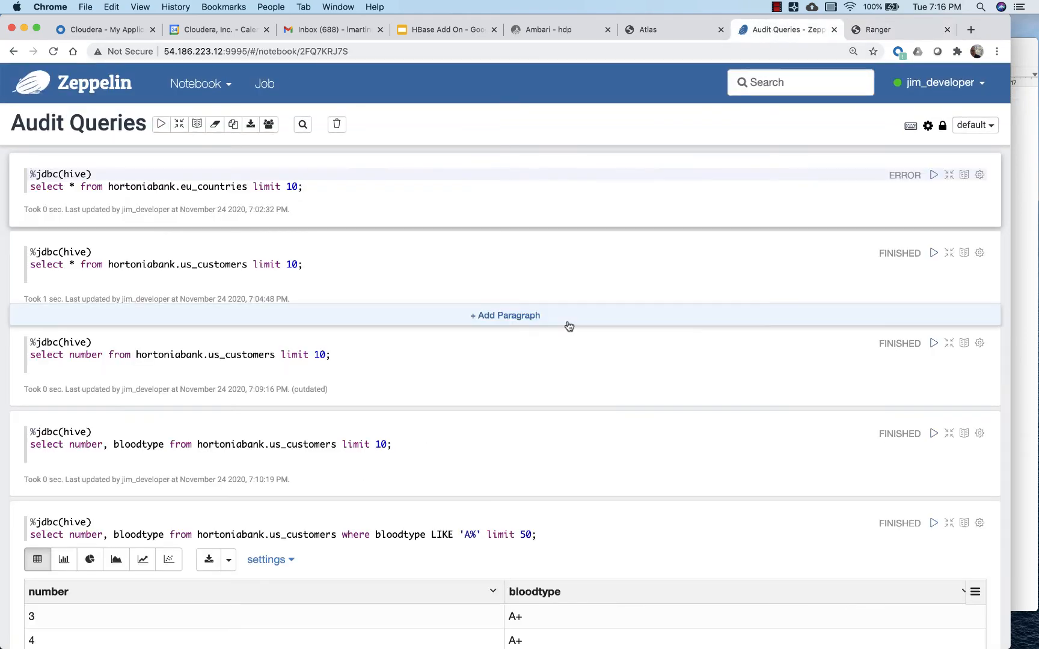
pyautogui.scroll(-5, 492, 356)
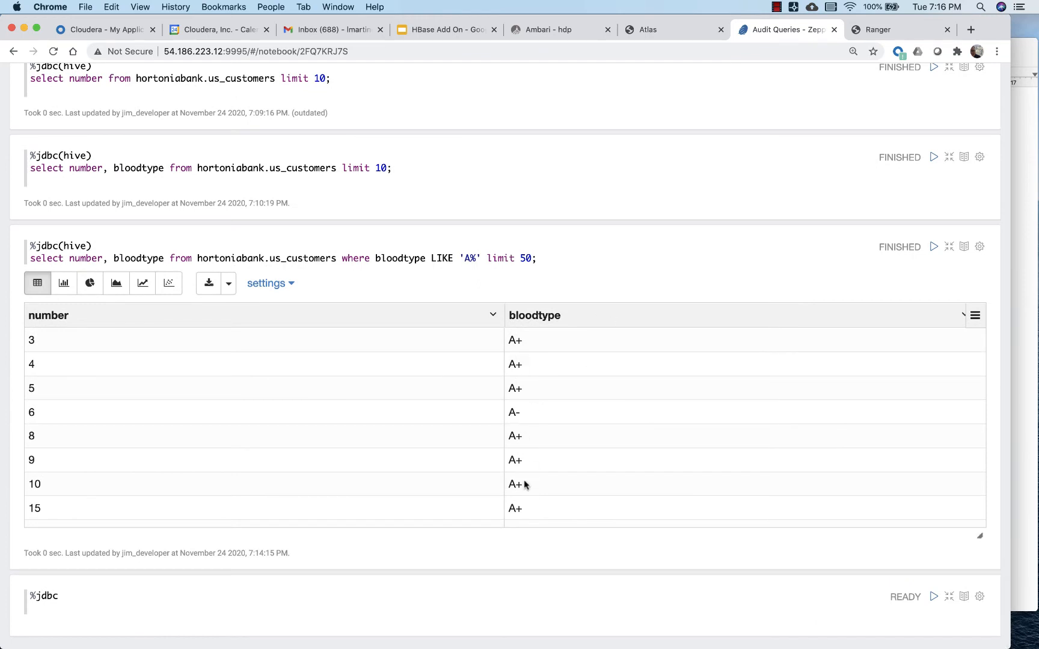
pyautogui.click(934, 248)
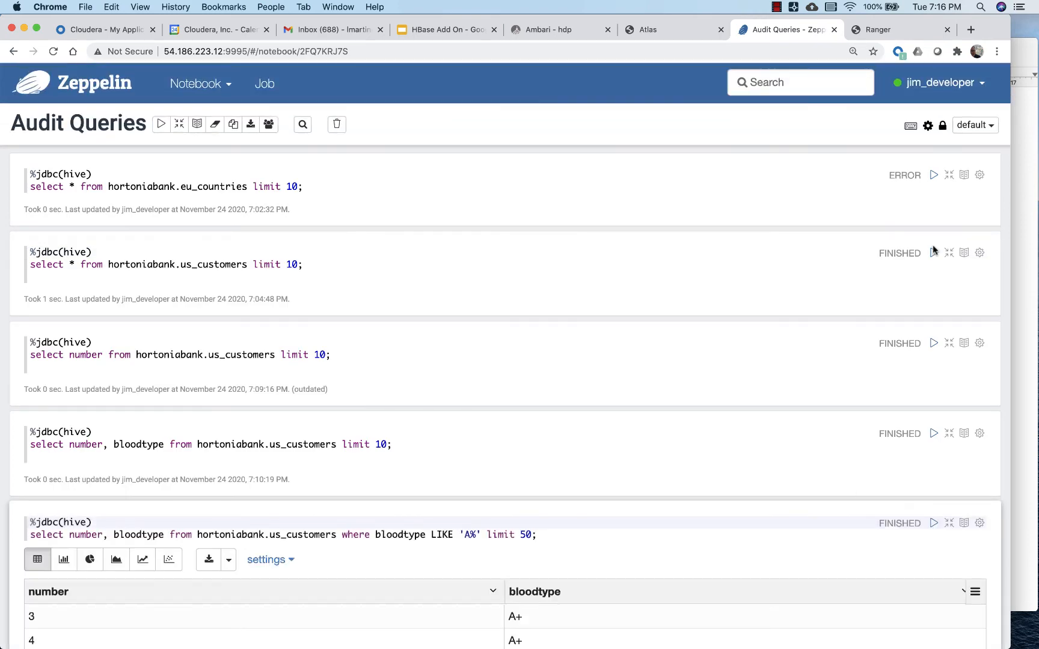
pyautogui.scroll(-5, 933, 250)
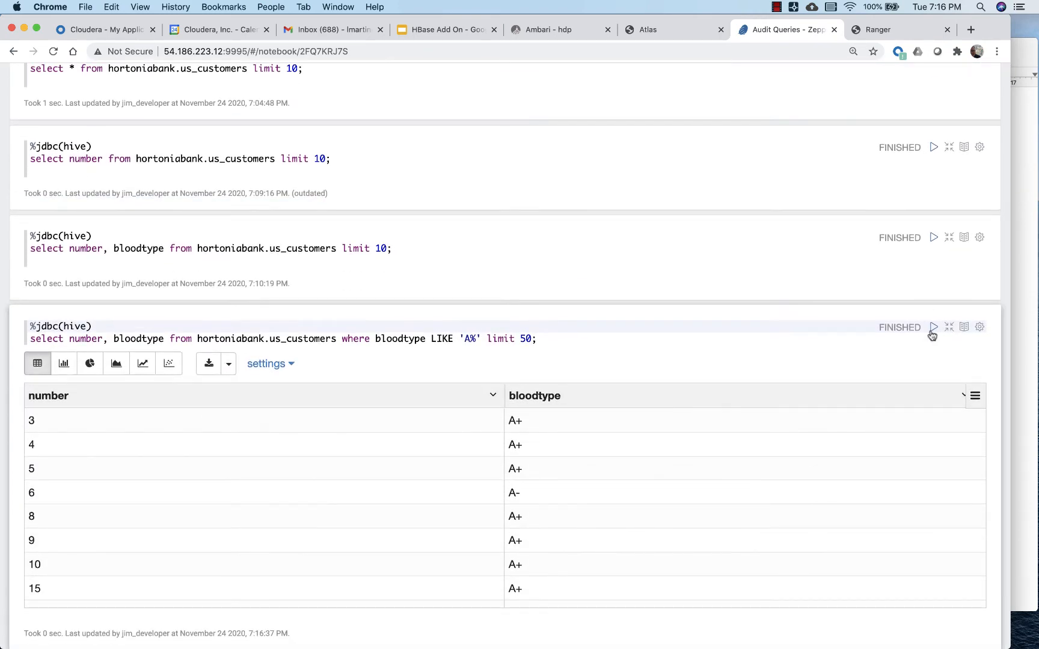
pyautogui.click(934, 328)
pyautogui.scroll(-5, 902, 301)
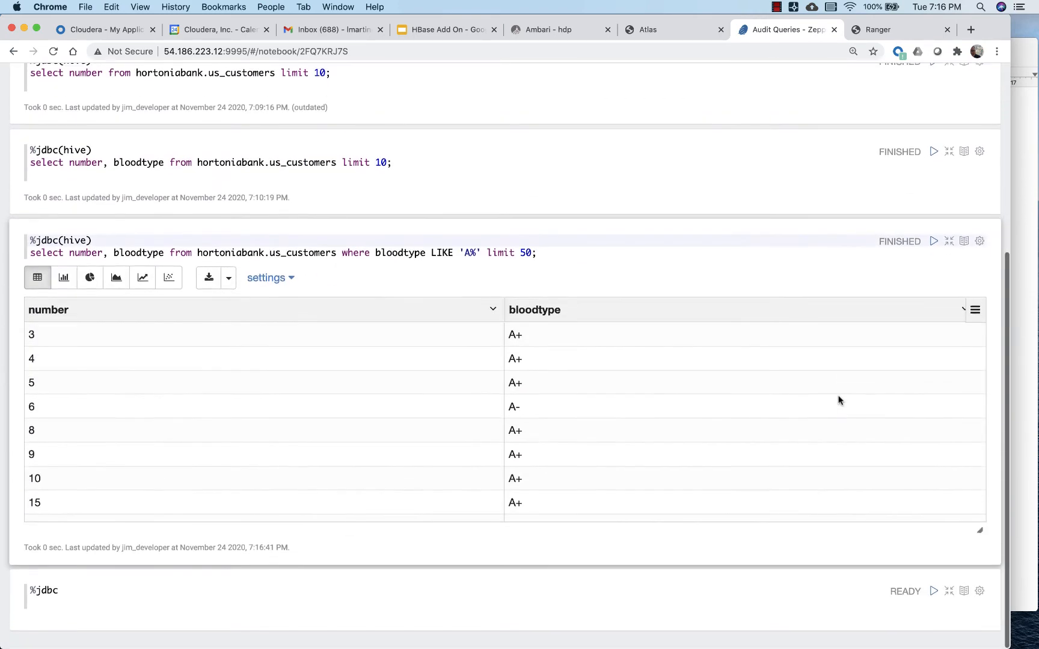
pyautogui.click(934, 246)
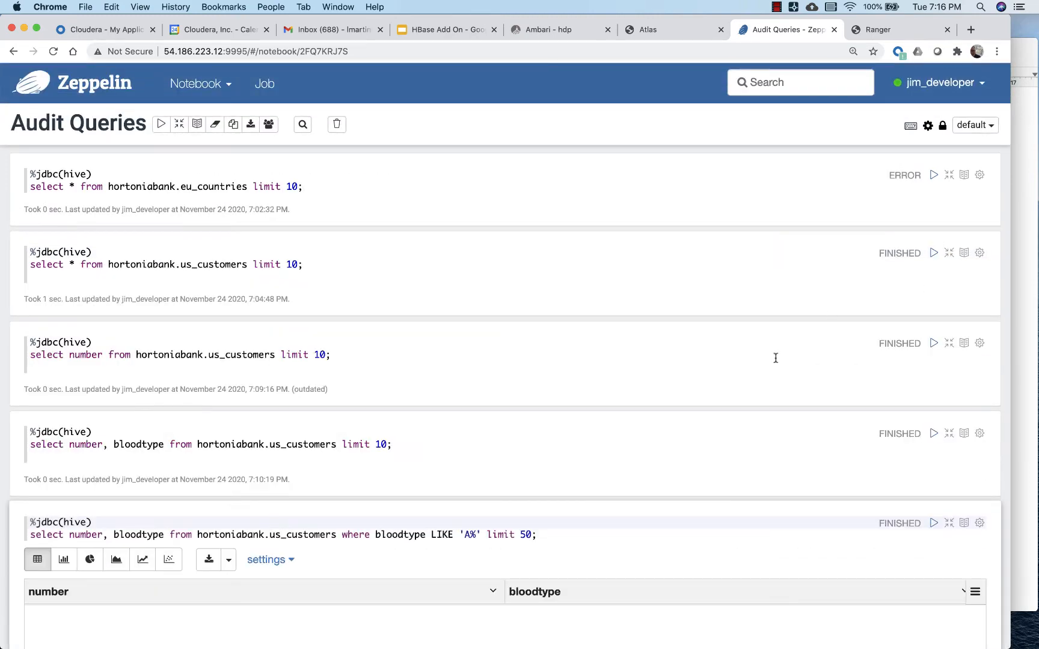
# Examine the result table of the bloodtype LIKE 'A%' query and run that query once more.
pyautogui.scroll(-3, 758, 373)
pyautogui.scroll(-4, 759, 373)
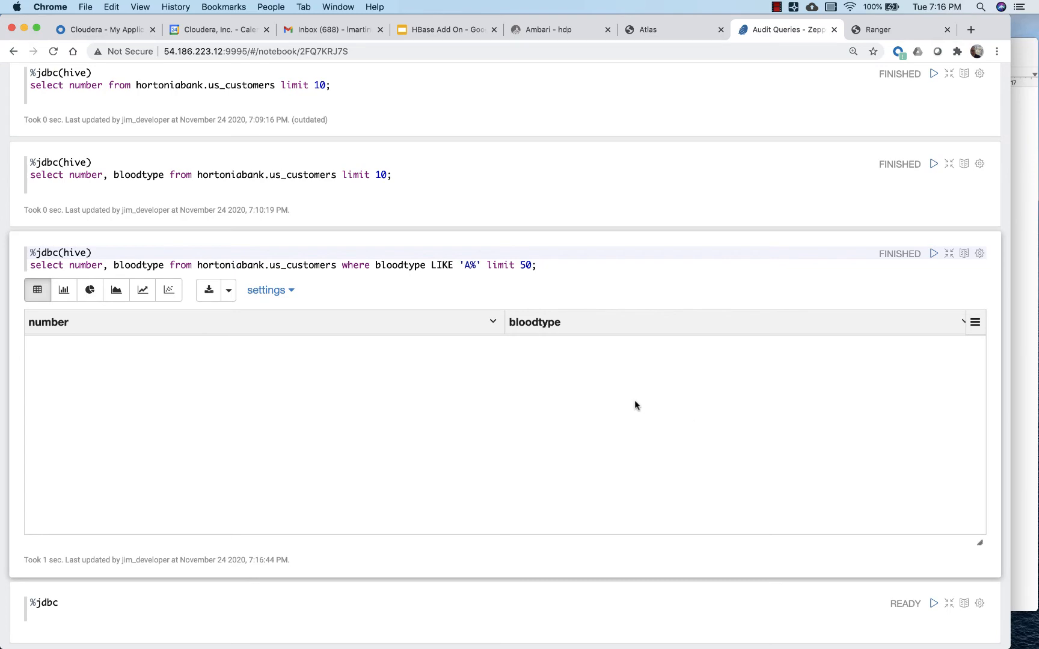
pyautogui.scroll(5, 620, 436)
pyautogui.scroll(-5, 620, 438)
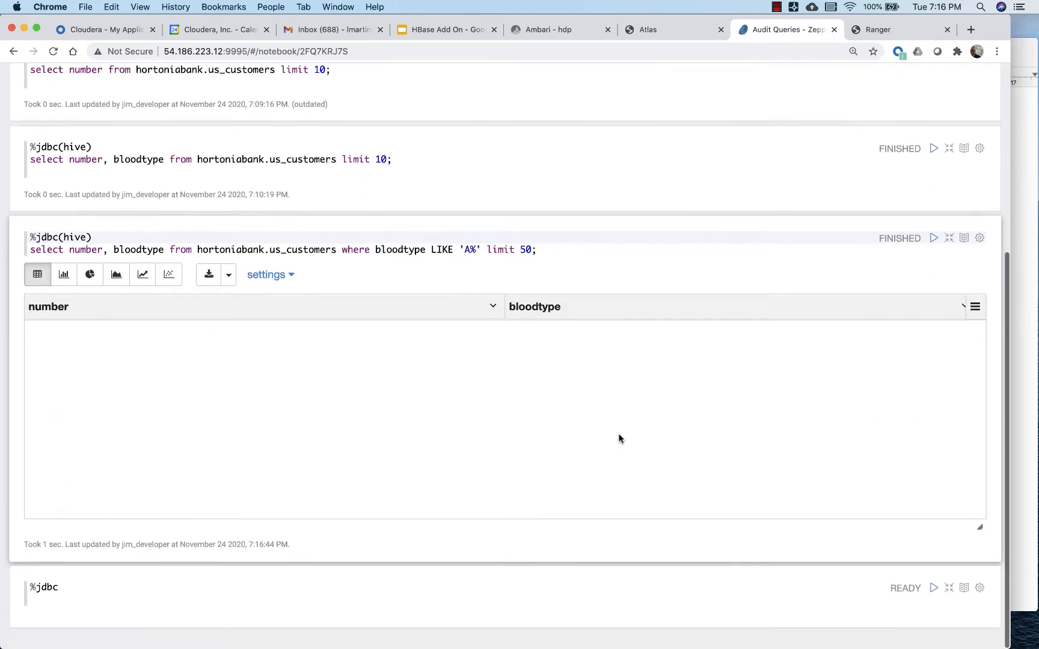
pyautogui.click(934, 246)
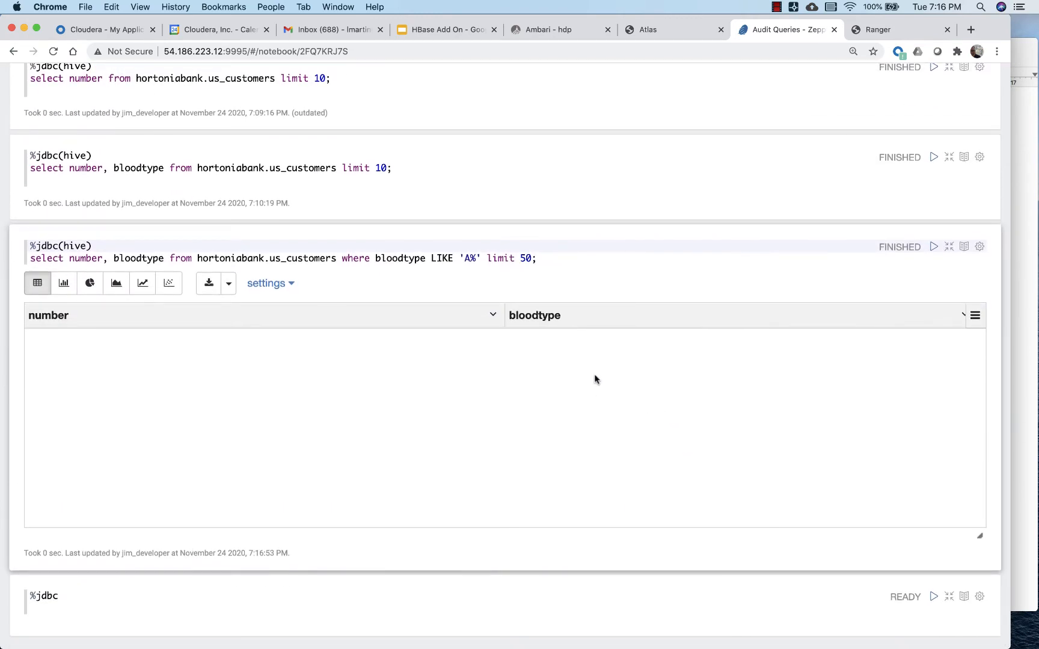
pyautogui.click(964, 315)
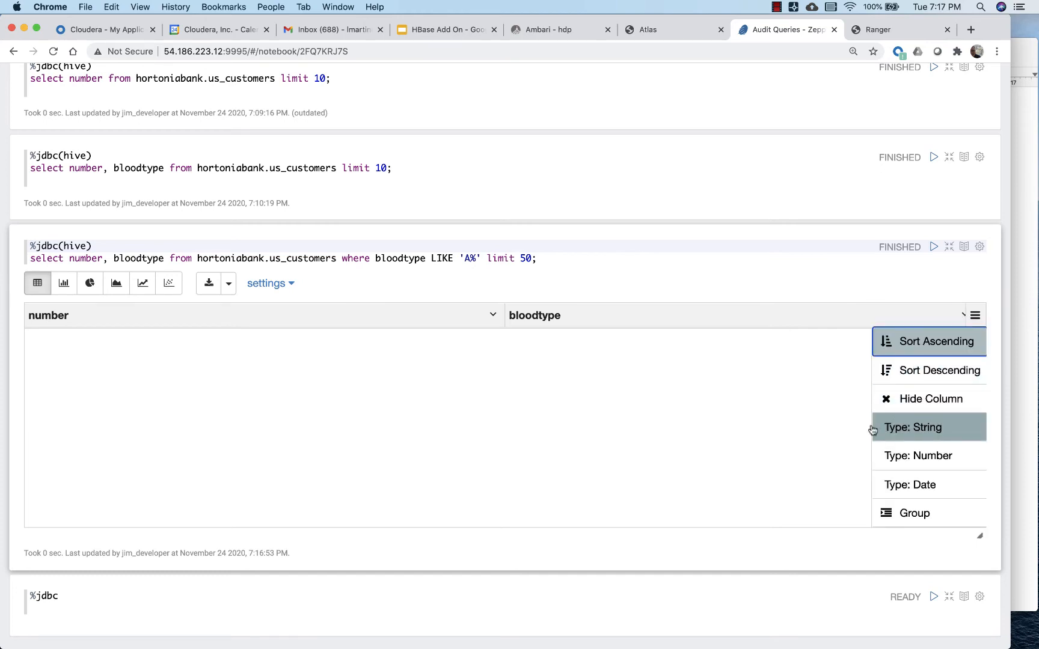
pyautogui.click(836, 444)
pyautogui.click(975, 316)
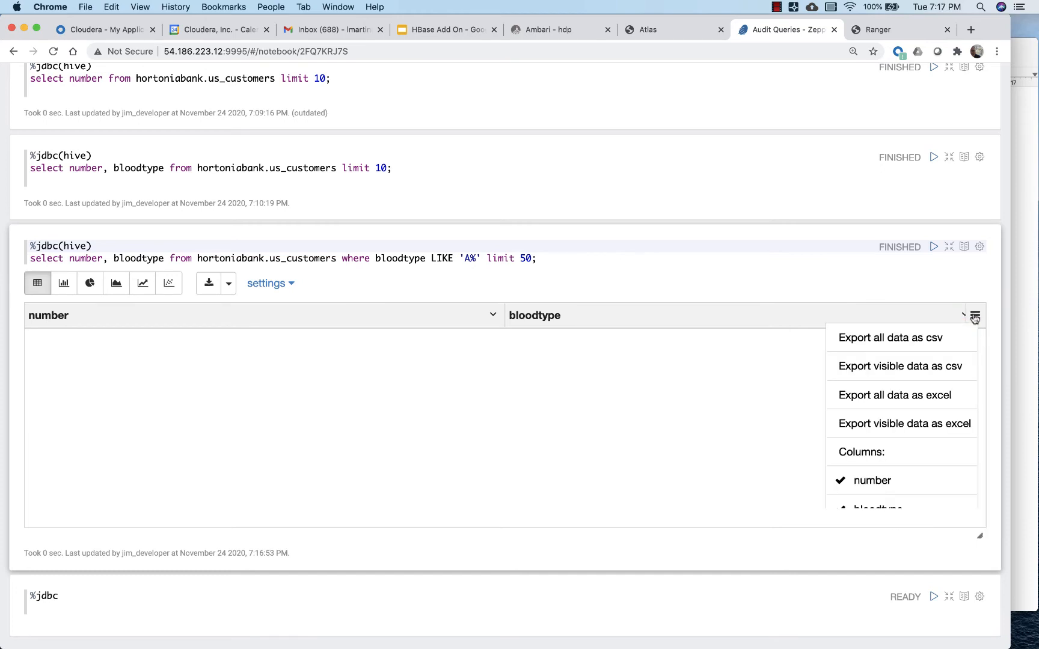
pyautogui.click(794, 393)
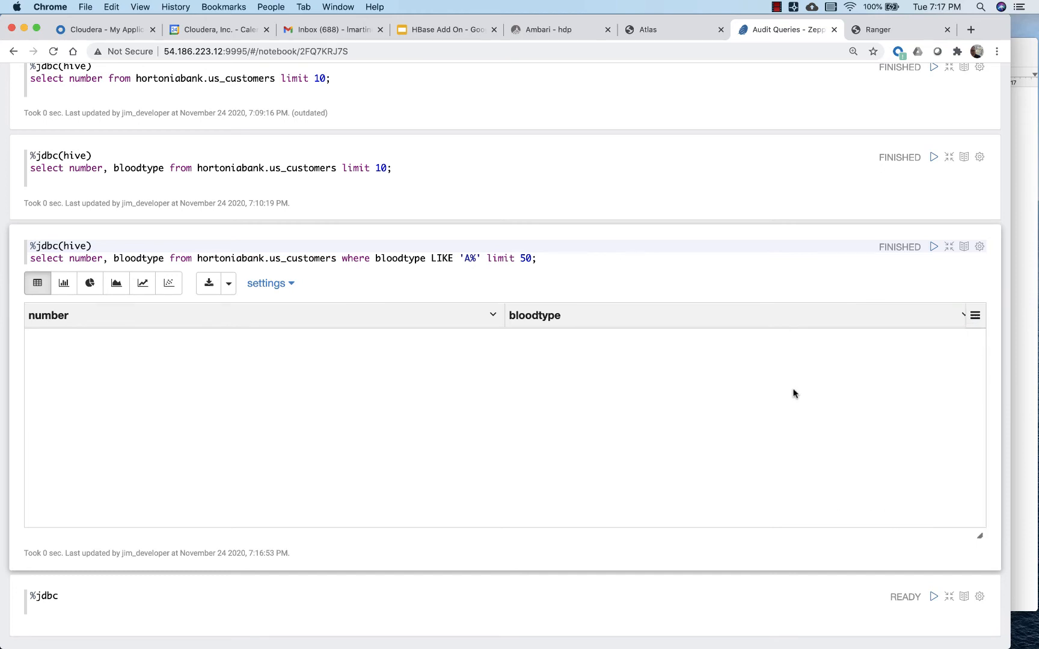
pyautogui.click(777, 6)
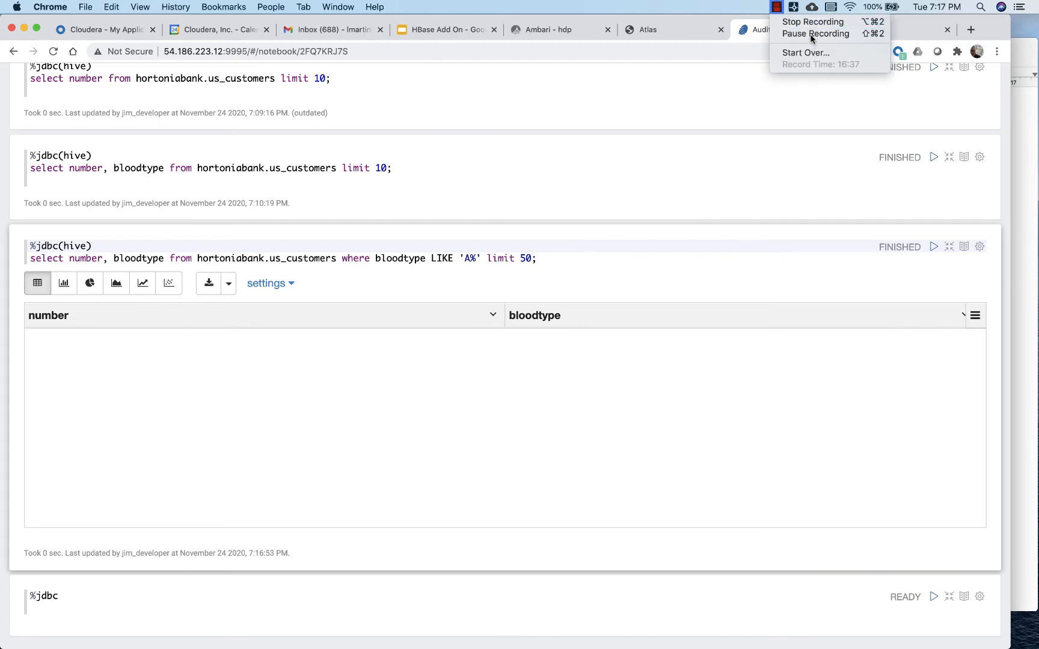
pyautogui.click(810, 33)
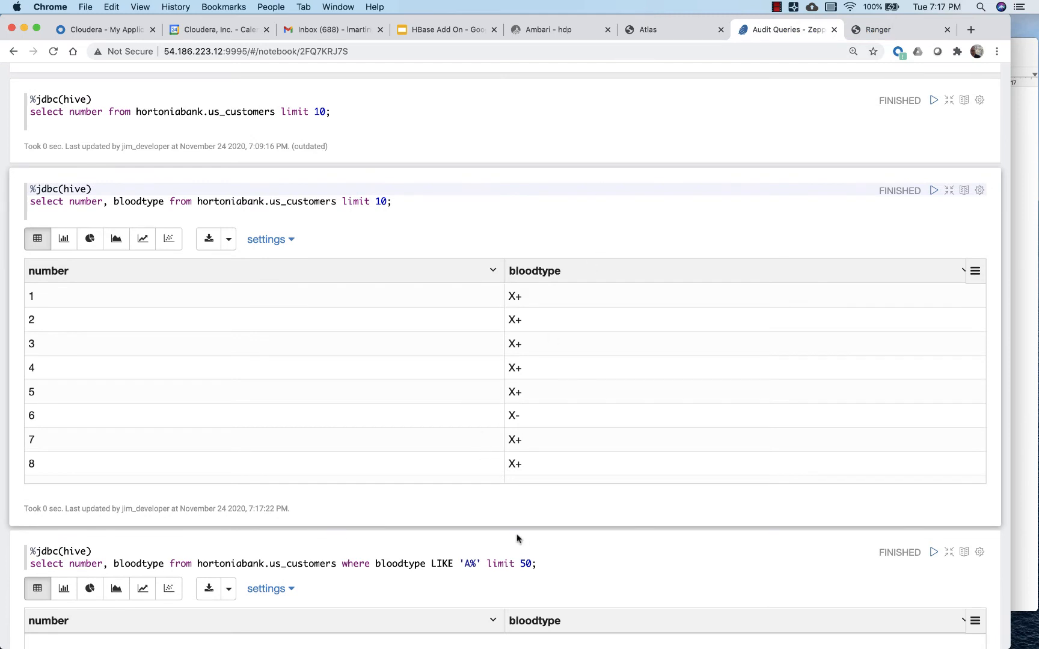
# Switch to Ranger, change the MASK BLOOD policy's masking option to Hash and save the policy.
pyautogui.scroll(-5, 517, 539)
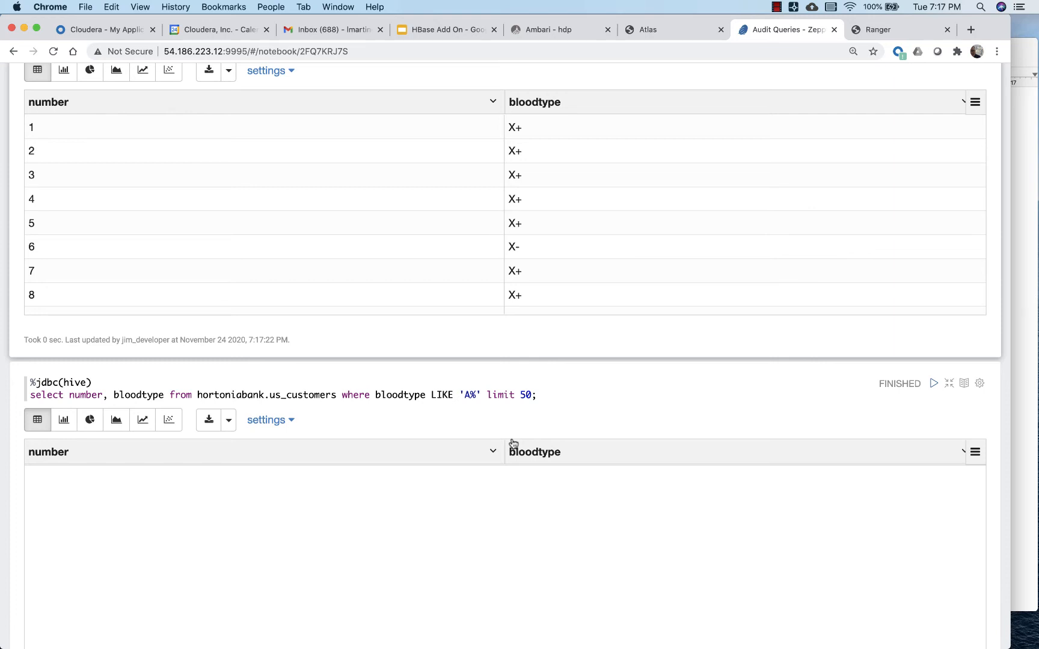
pyautogui.scroll(5, 512, 444)
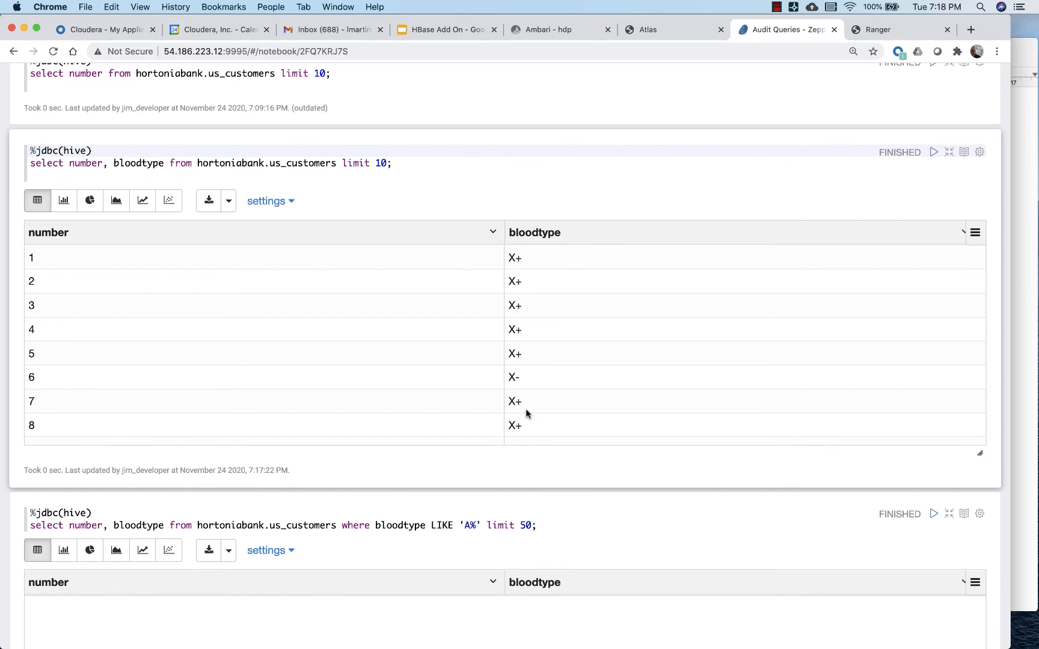
pyautogui.click(875, 27)
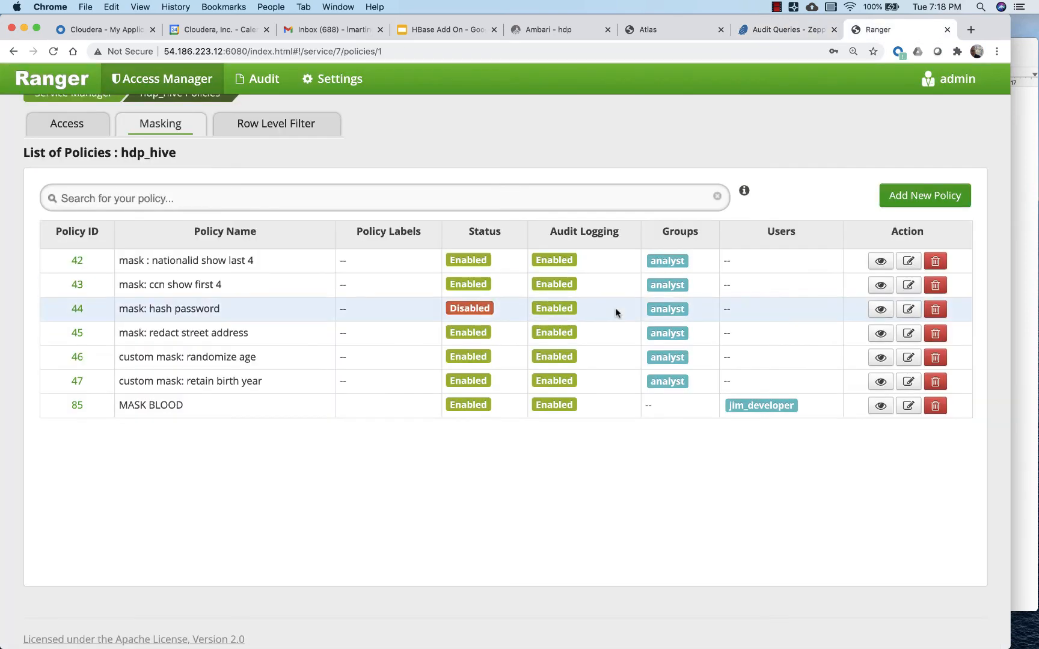
pyautogui.click(908, 409)
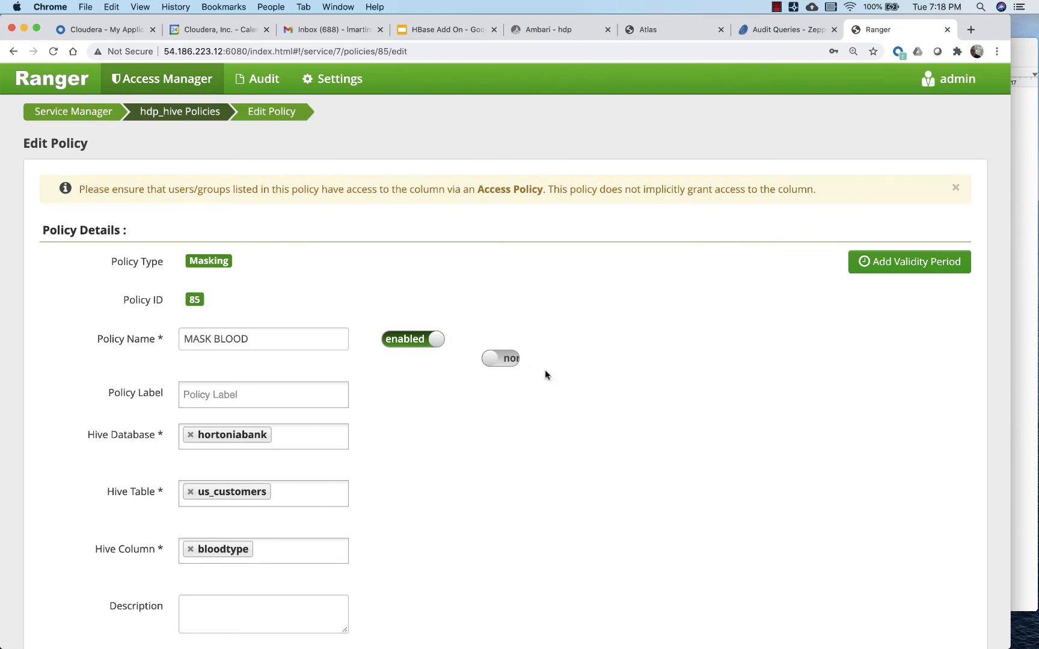
pyautogui.scroll(-10, 548, 375)
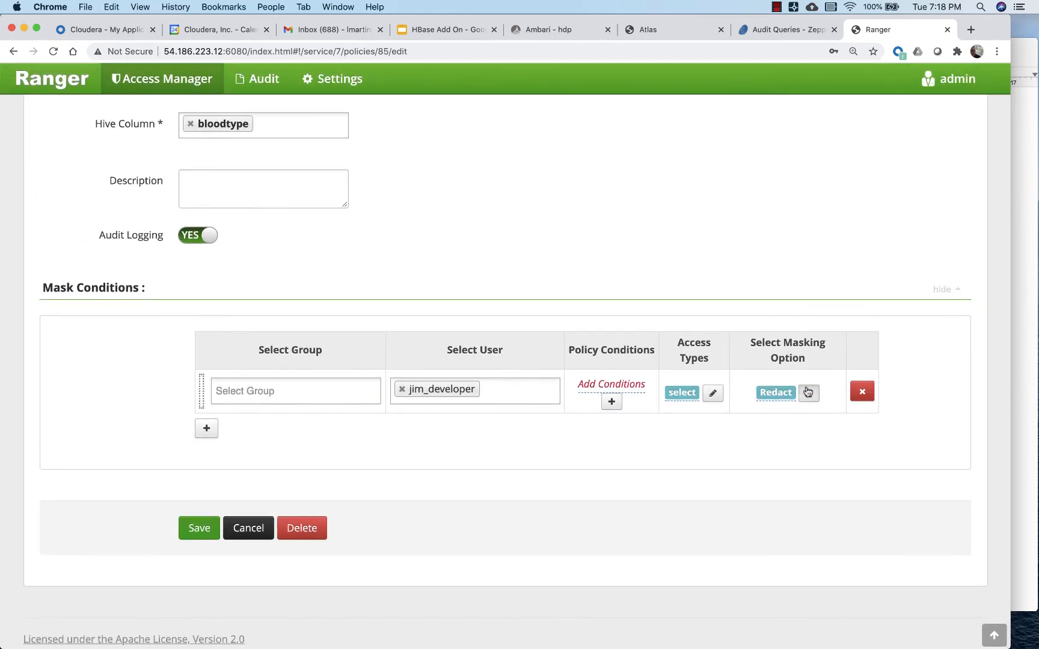
pyautogui.click(808, 389)
pyautogui.click(698, 243)
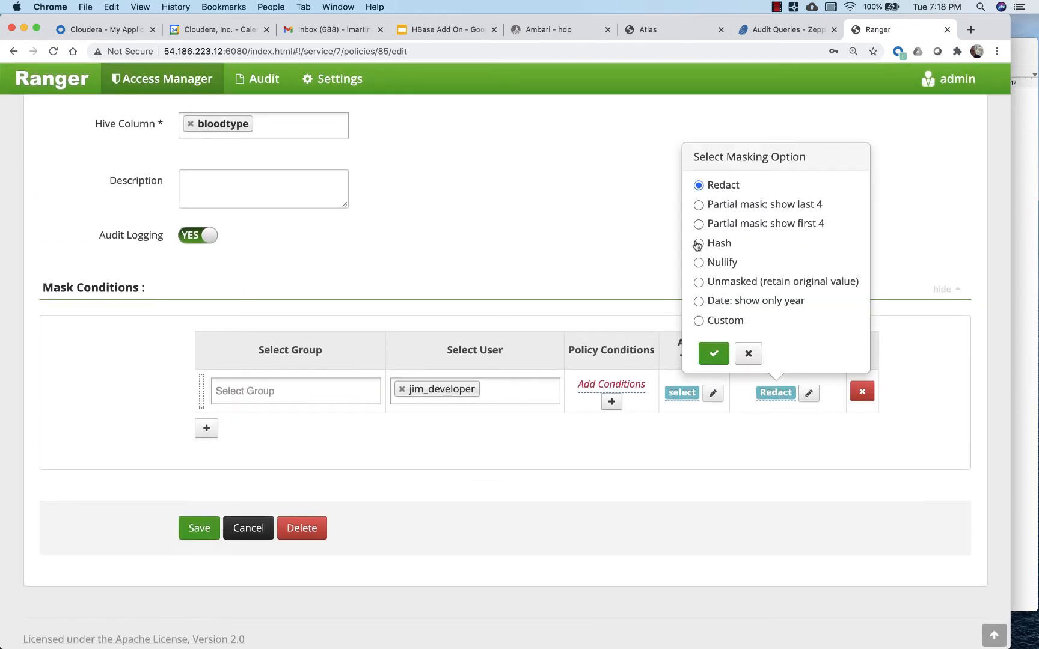
pyautogui.click(720, 360)
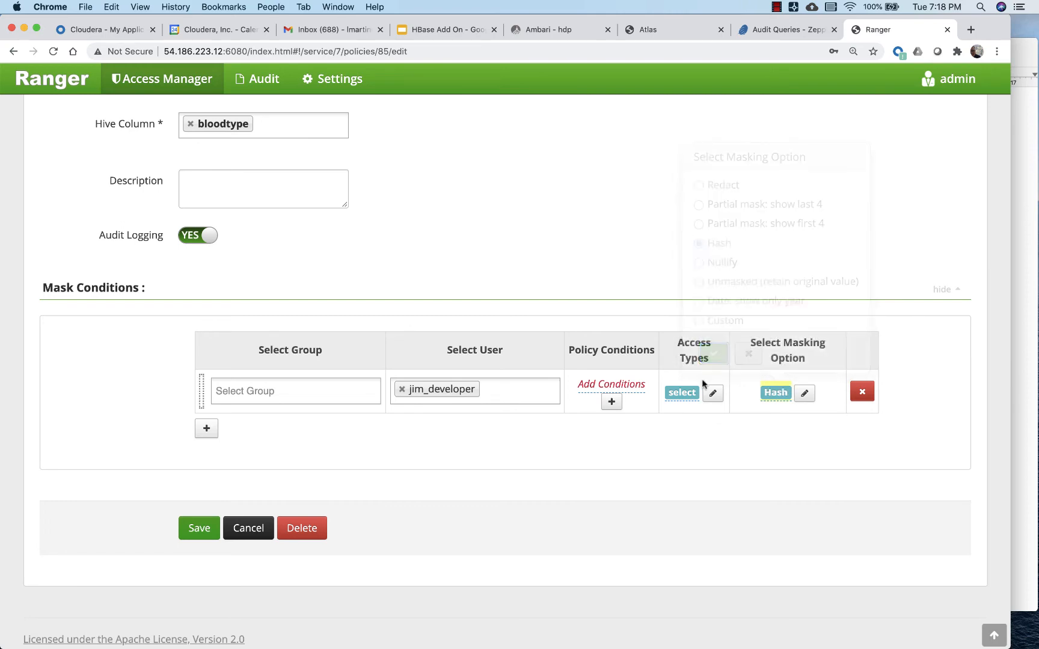
pyautogui.click(197, 529)
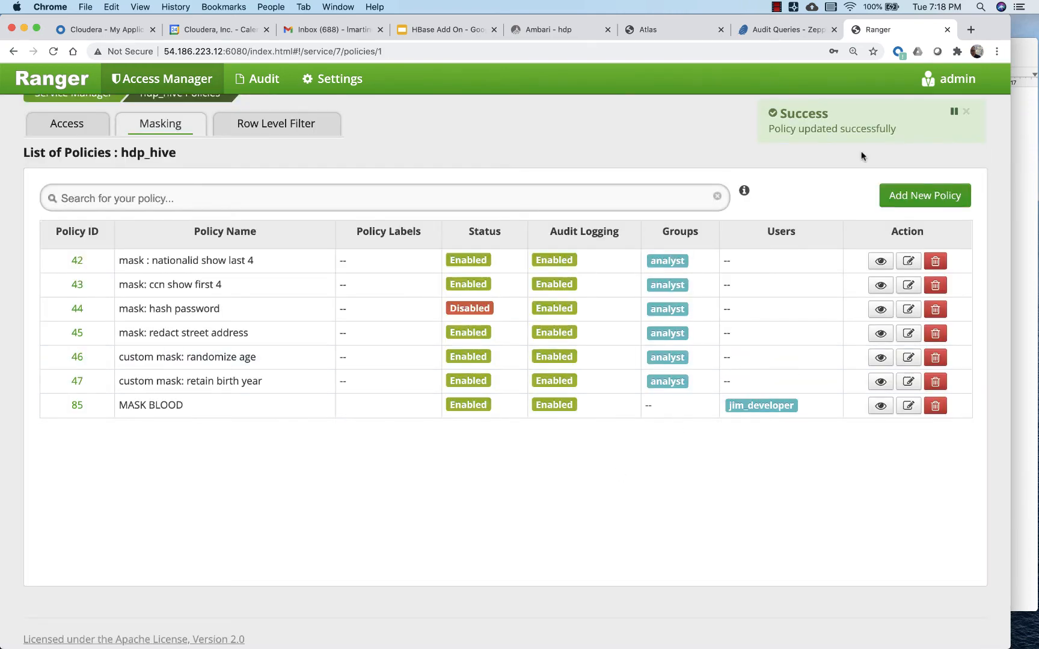
# Switch to the Zeppelin notebook and rerun the number, bloodtype limit 10 query to check the hash masking.
pyautogui.click(776, 30)
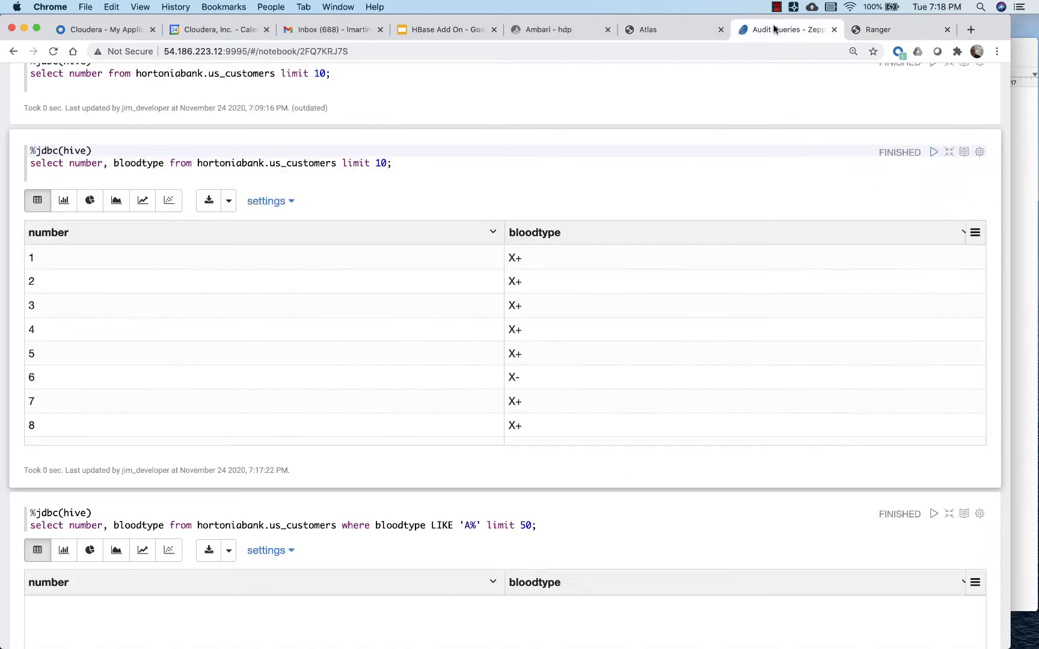
pyautogui.click(933, 152)
pyautogui.click(934, 152)
pyautogui.click(777, 7)
pyautogui.click(793, 35)
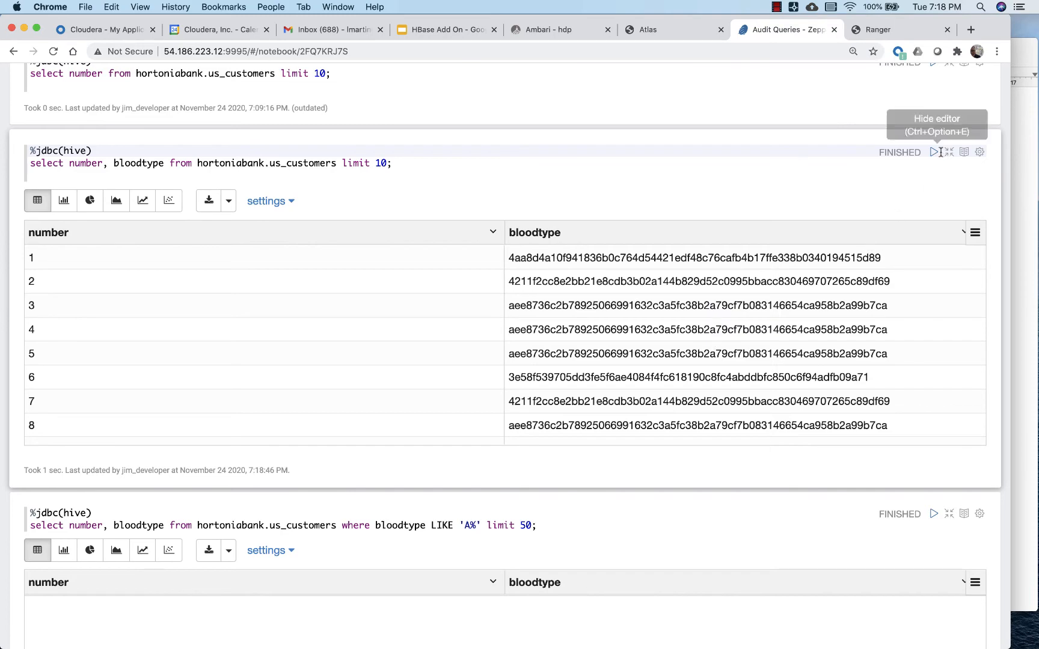
pyautogui.click(933, 152)
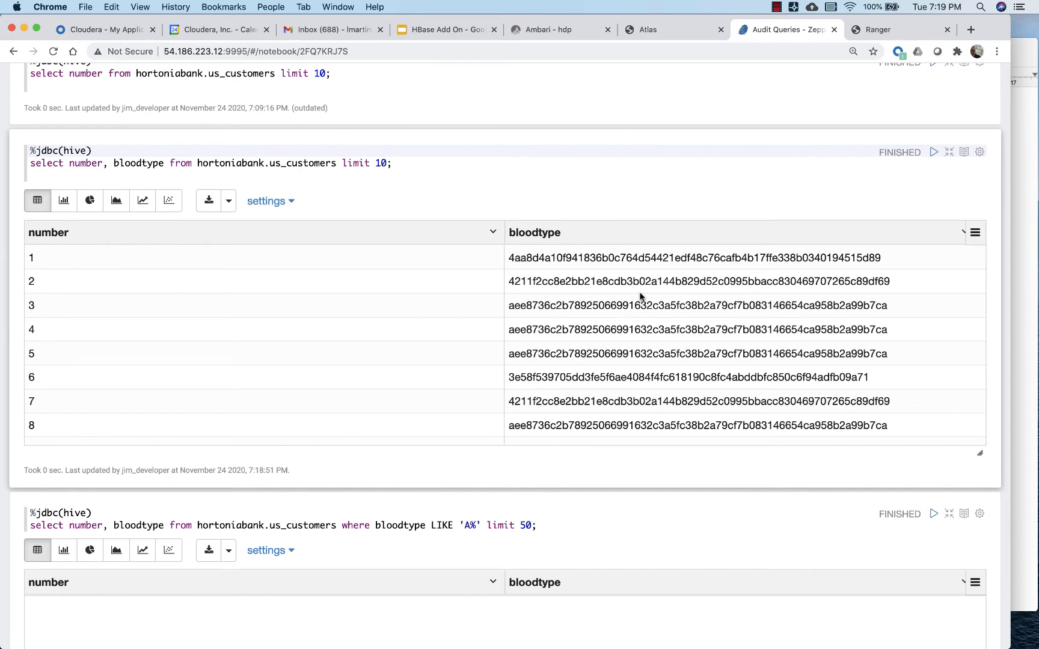
# Switch to the TextEdit notes and add "— DONE" after the data masking use case.
pyautogui.click(1018, 245)
pyautogui.click(612, 411)
pyautogui.click(511, 438)
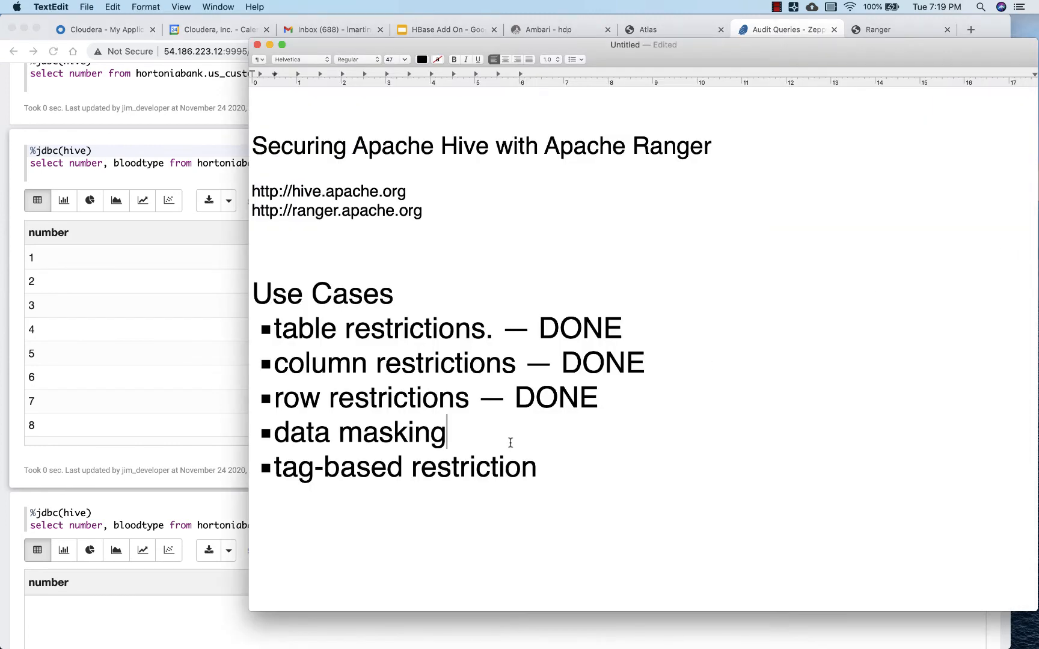
pyautogui.write('— DONE')
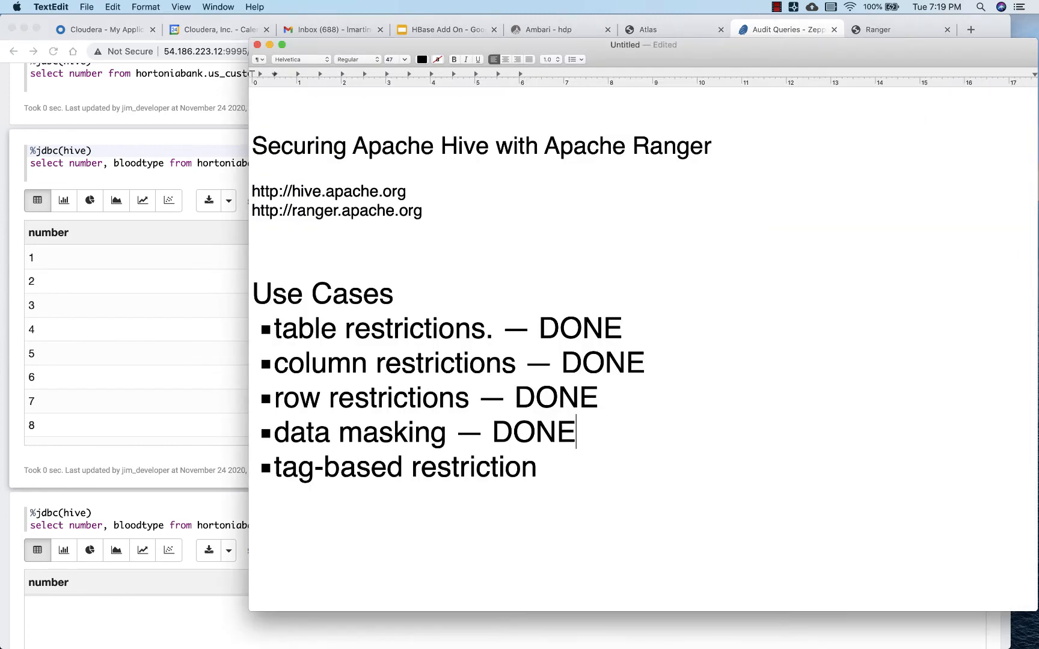
# Switch to Ranger and delete the MASK BLOOD masking policy.
pyautogui.click(888, 27)
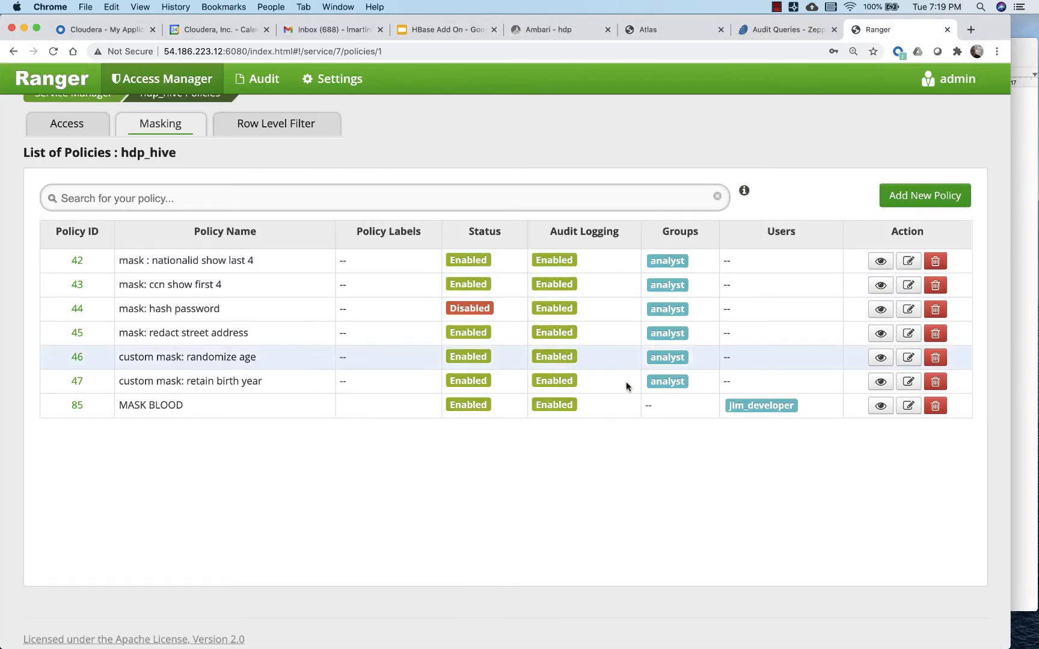
pyautogui.click(935, 407)
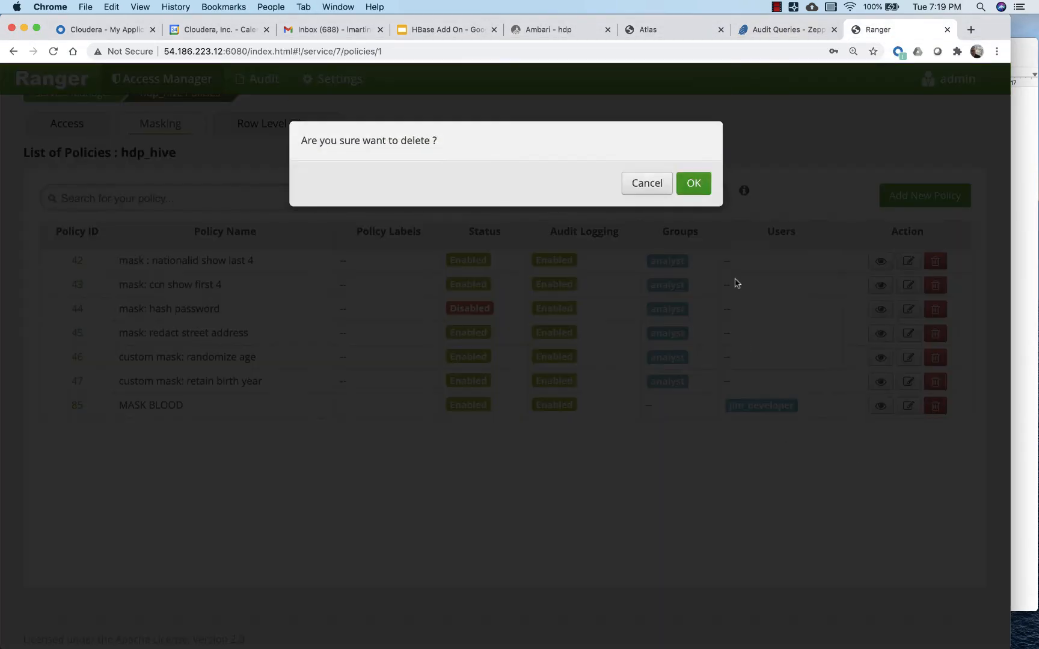
pyautogui.click(693, 184)
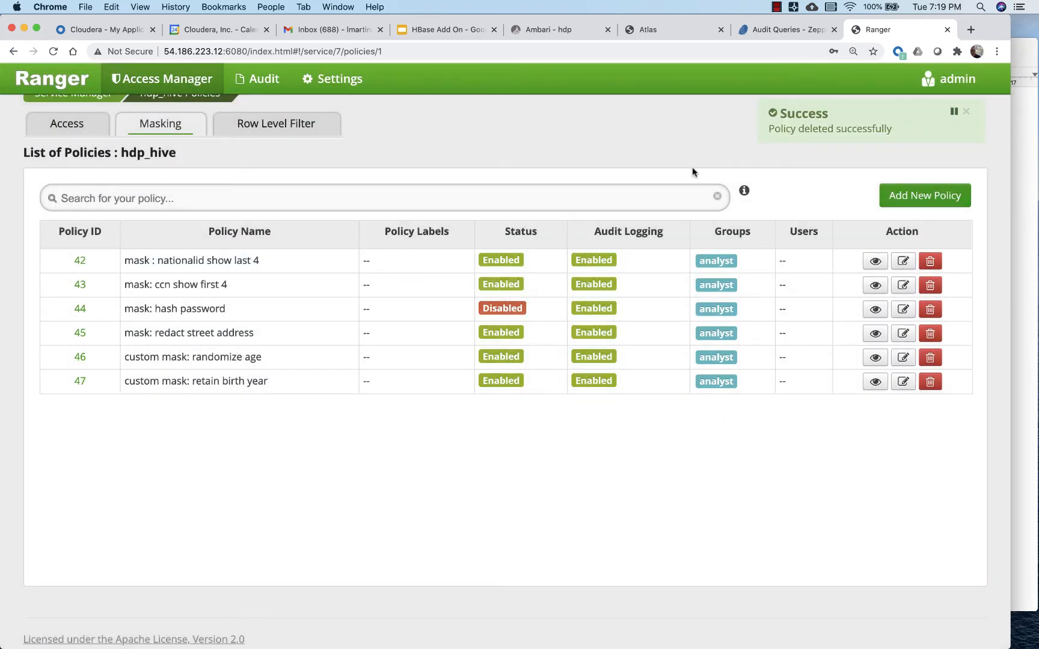
# Return to the Zeppelin notebook and rerun the number, bloodtype limit 10 query until the masking policy's removal takes effect.
pyautogui.click(775, 31)
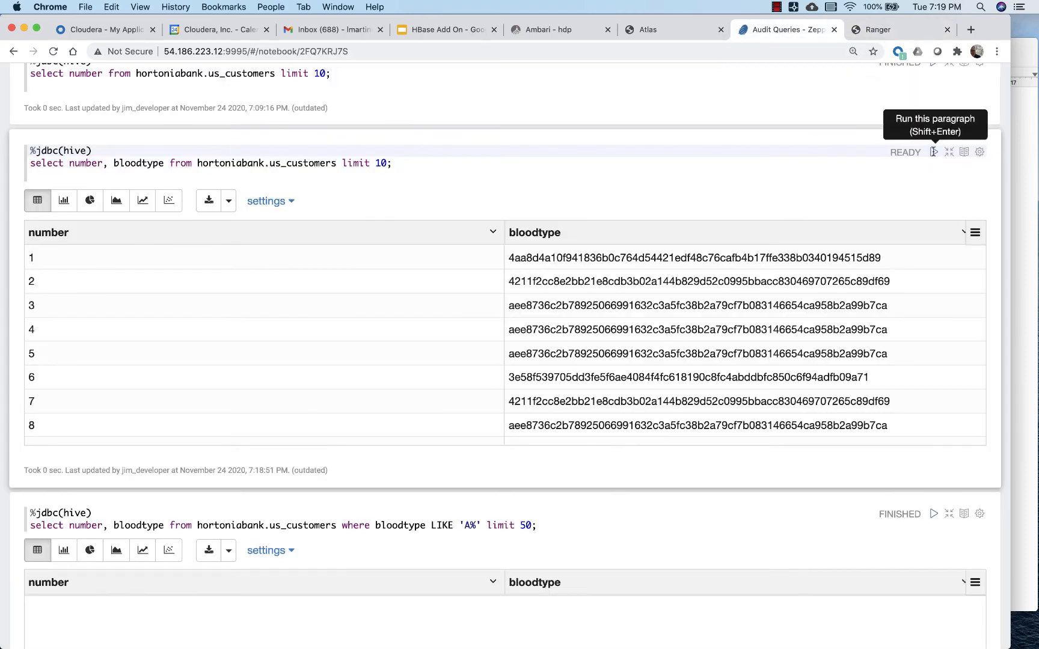
pyautogui.click(933, 152)
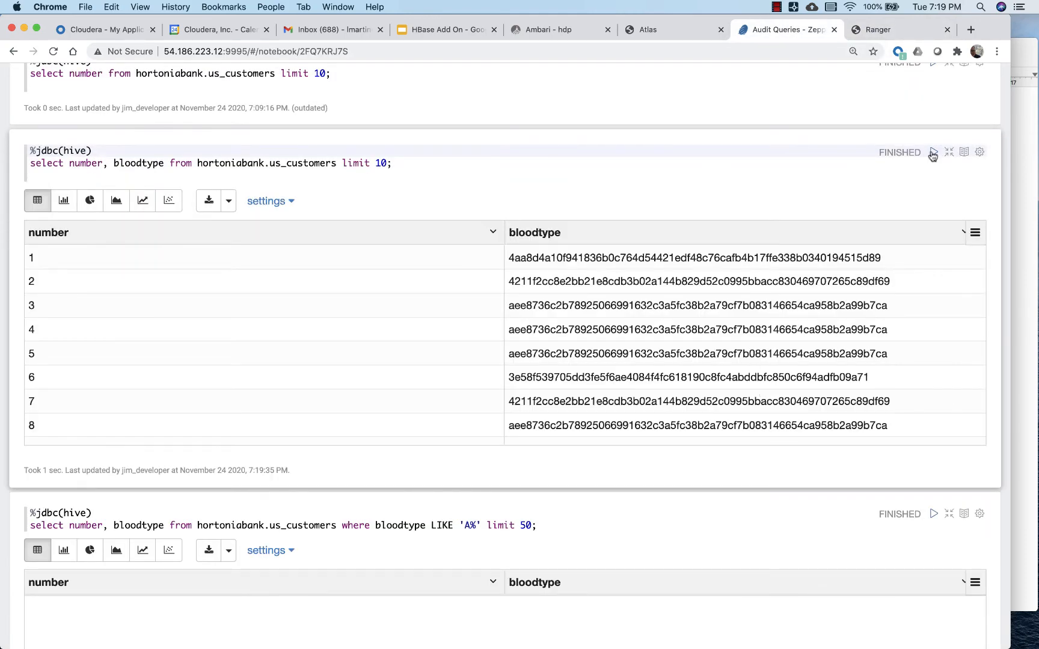
pyautogui.click(933, 154)
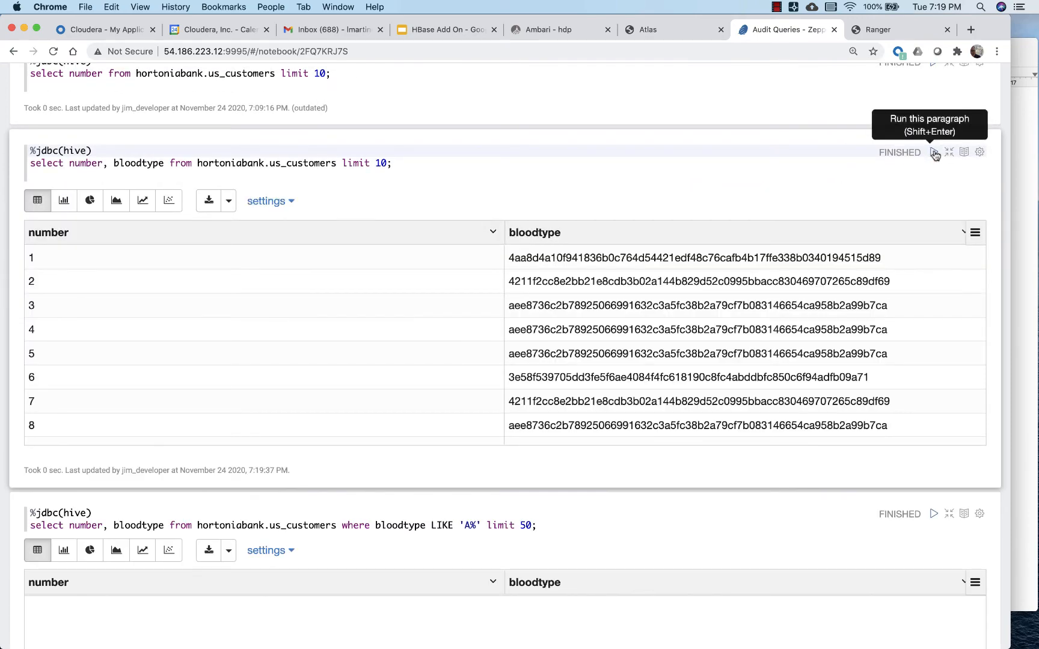
pyautogui.click(935, 154)
pyautogui.click(935, 154)
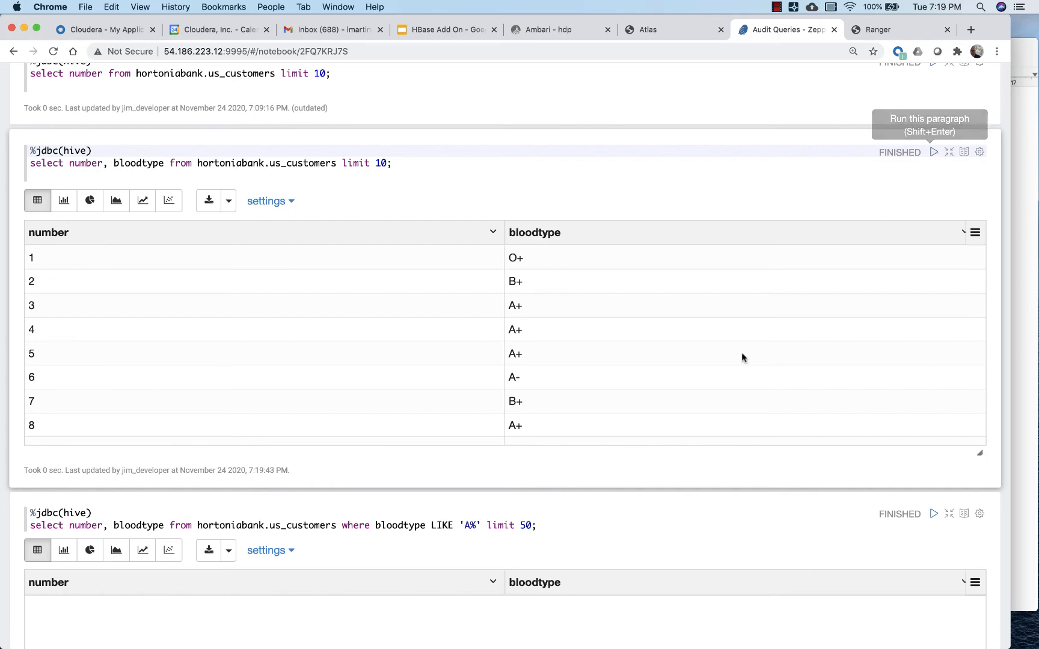
# Clear the output of the bloodtype LIKE 'A%' query paragraph.
pyautogui.click(980, 514)
pyautogui.scroll(-5, 869, 530)
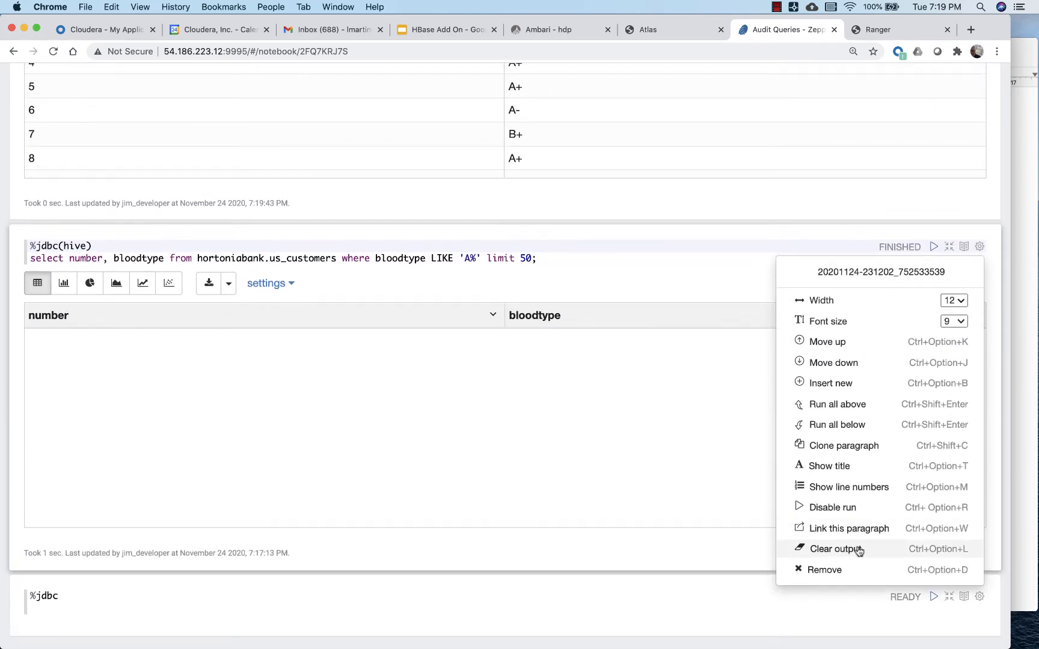
pyautogui.click(866, 546)
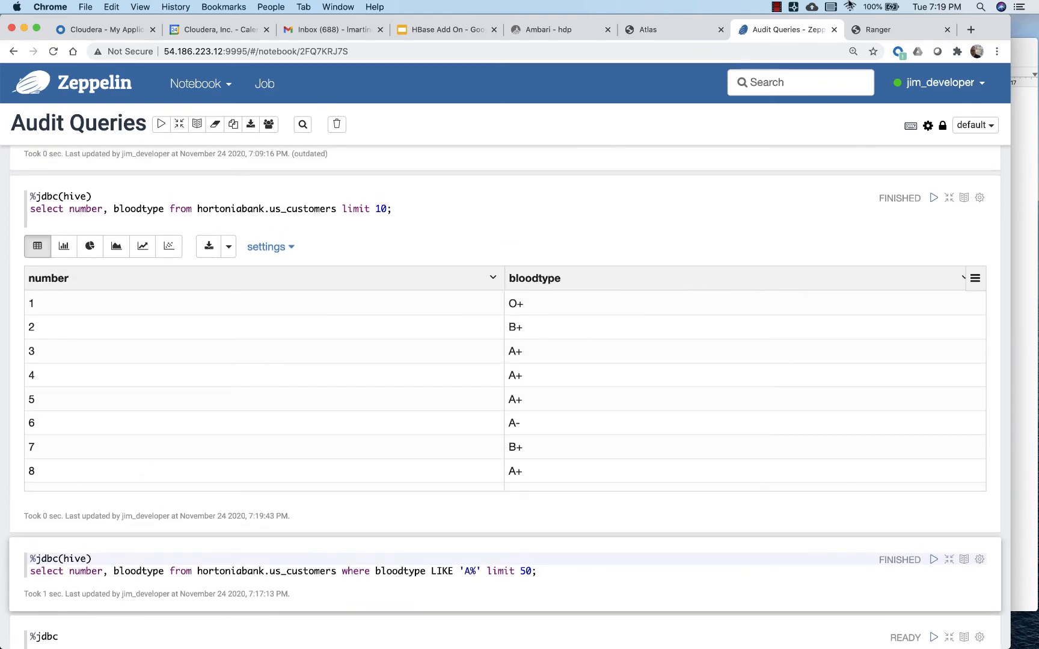
# Look over Ranger's masking policies, switch to Apache Atlas and examine its list of existing classifications.
pyautogui.click(890, 29)
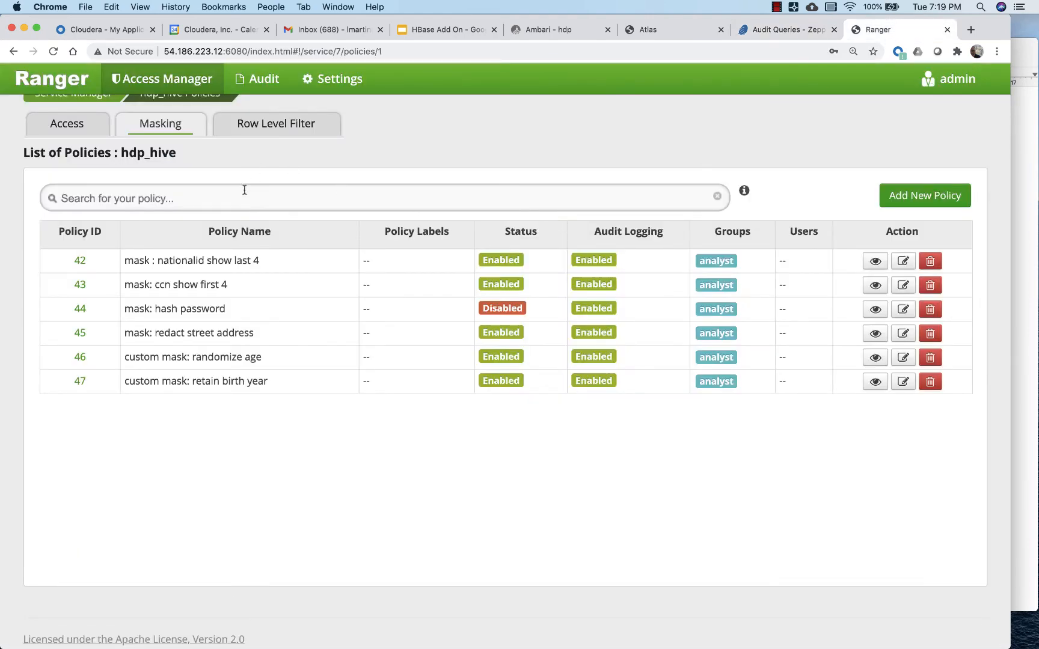
pyautogui.scroll(1, 245, 184)
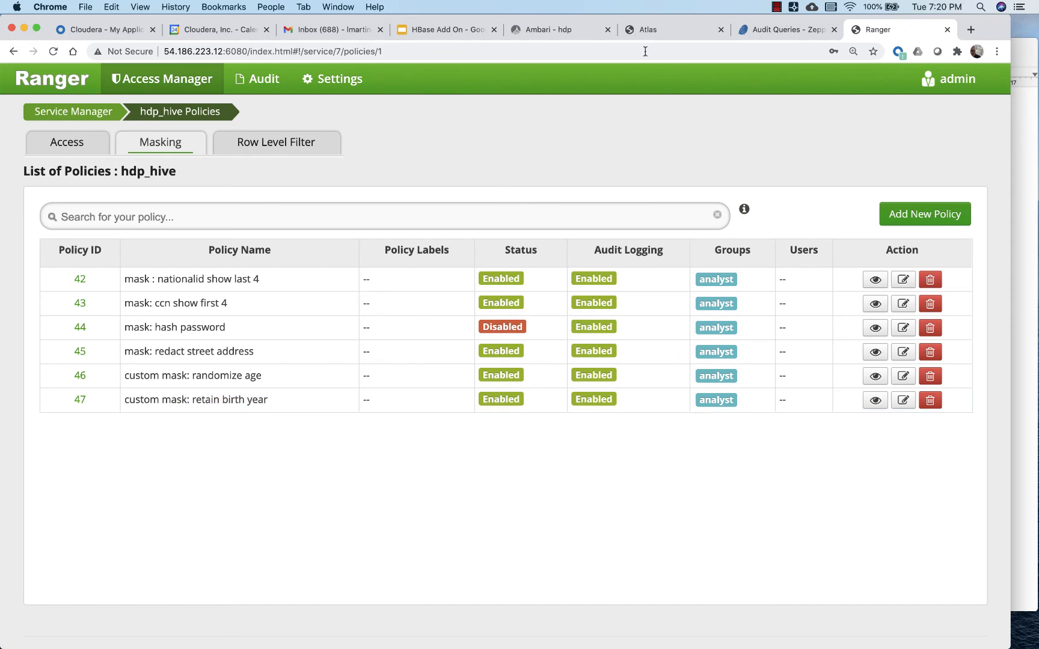
pyautogui.click(655, 28)
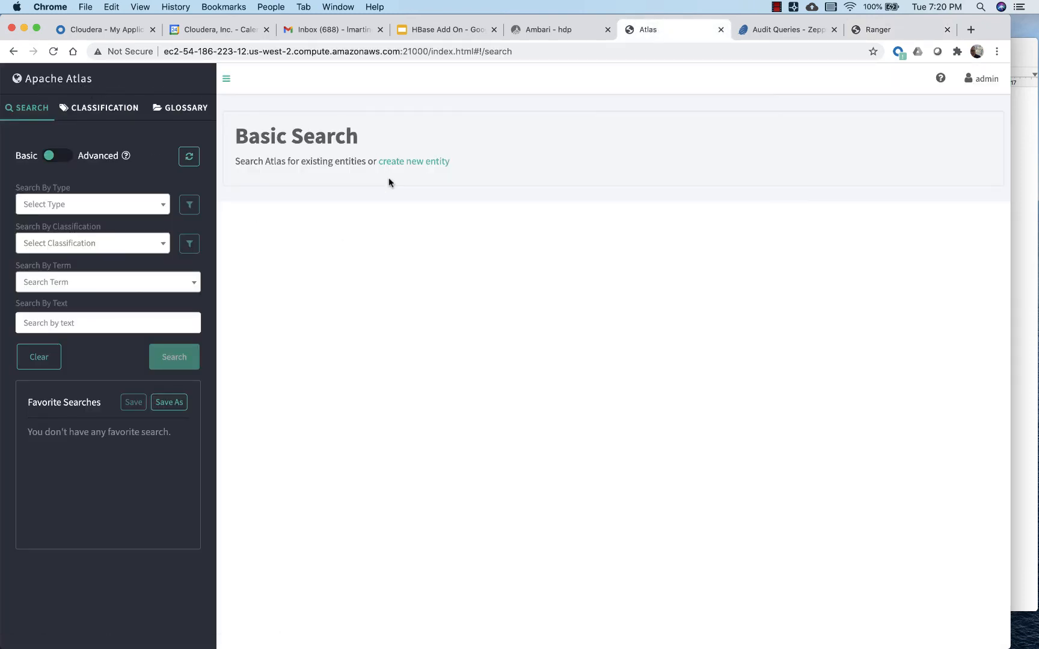
pyautogui.click(115, 110)
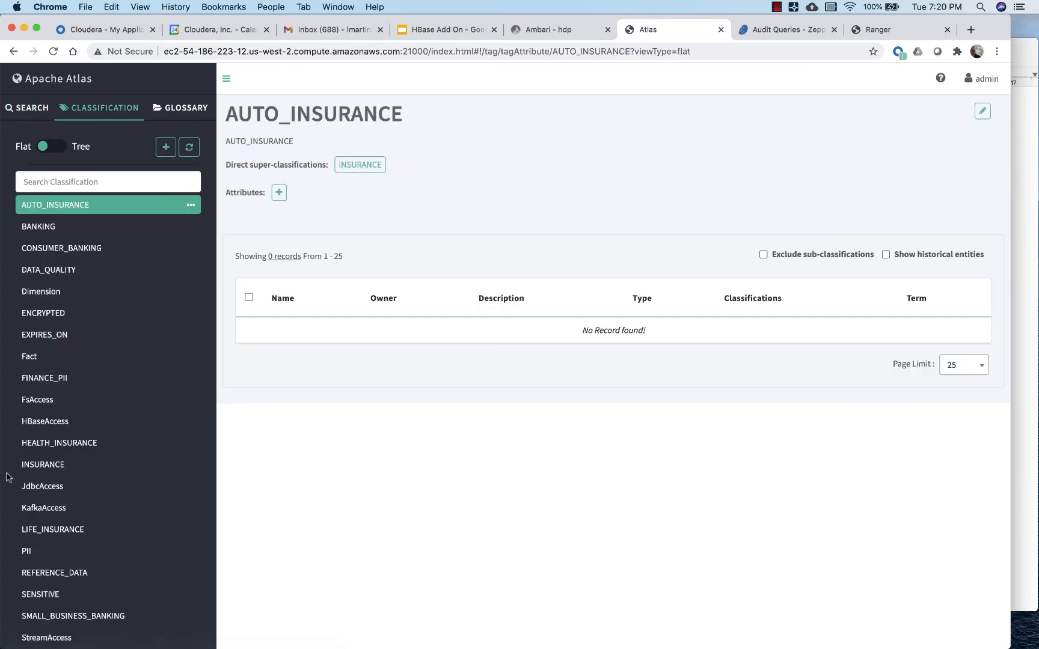
pyautogui.scroll(-1, 11, 451)
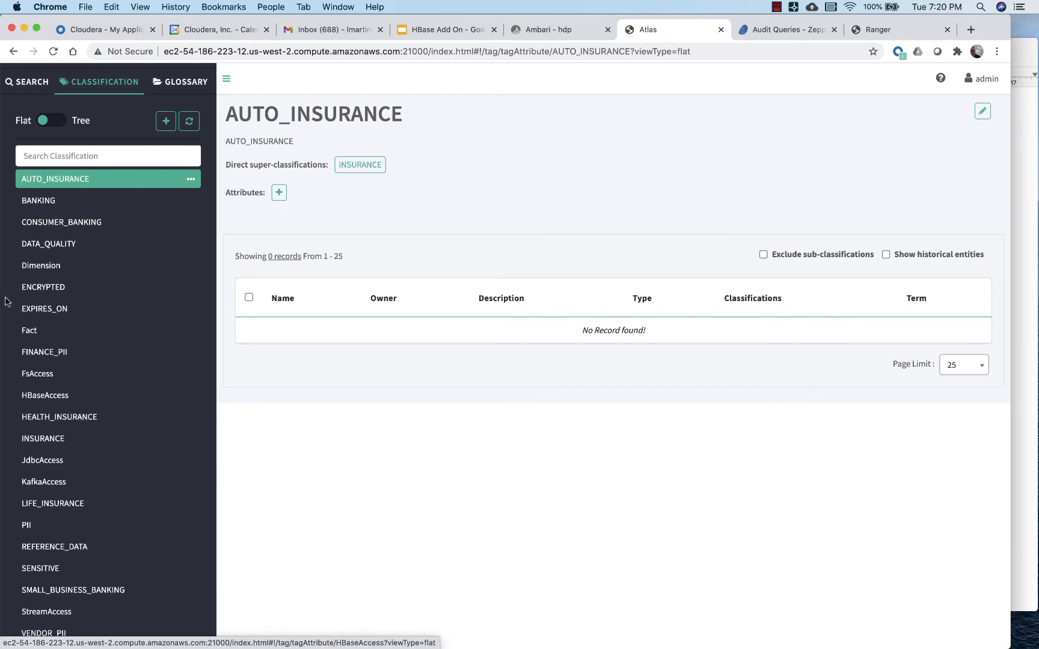
pyautogui.scroll(-1, 95, 499)
pyautogui.scroll(2, 94, 499)
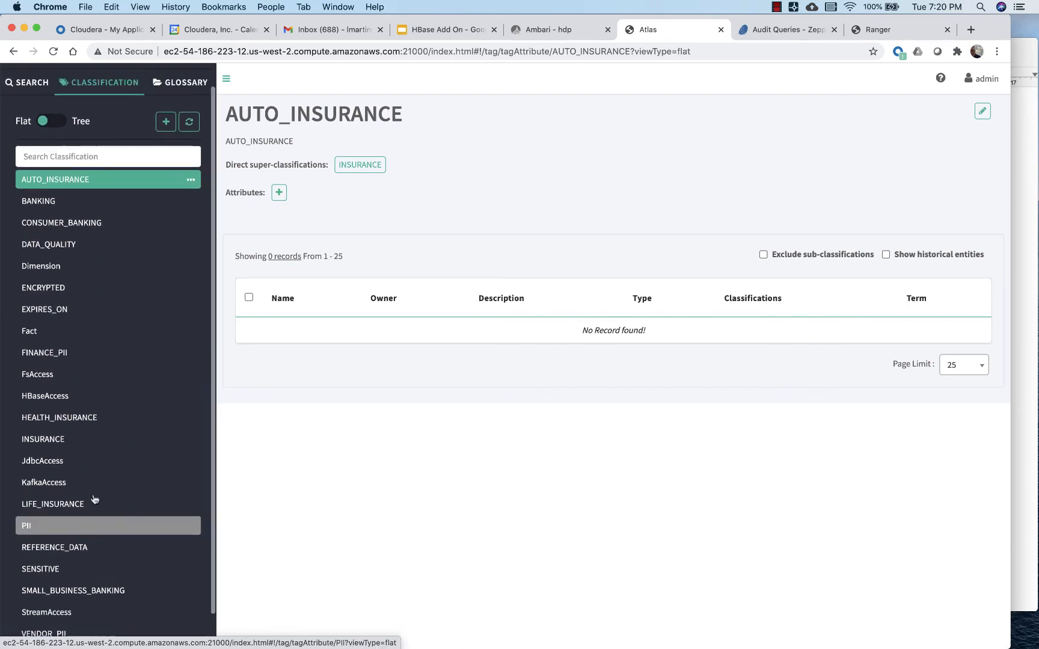
pyautogui.scroll(-1, 94, 499)
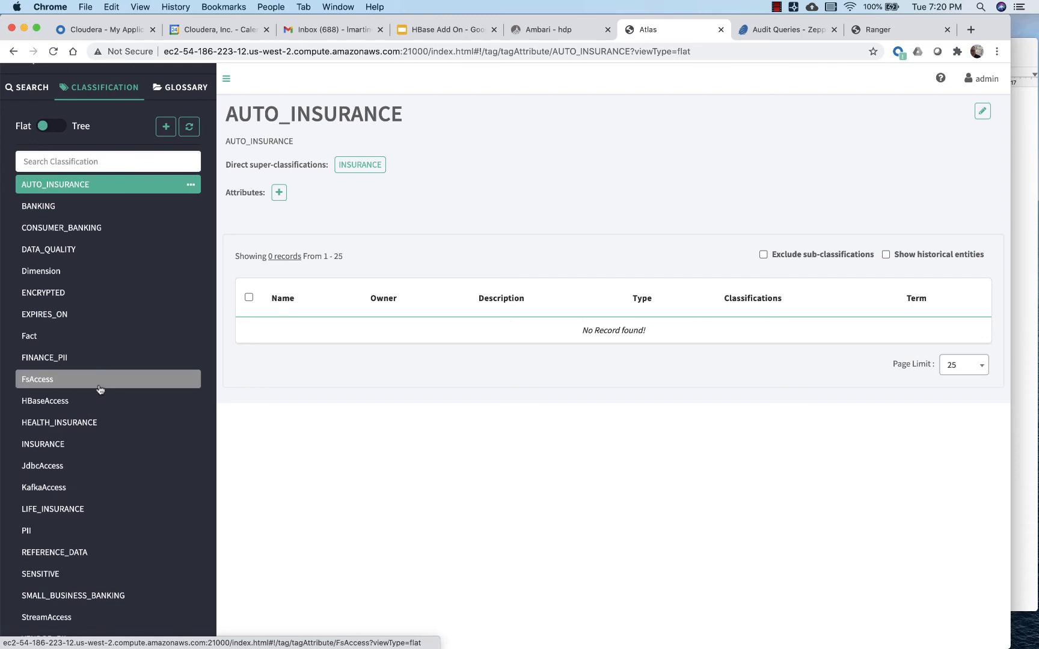
# Create a new classification named PHI with the description "Protected Health Information".
pyautogui.click(166, 128)
pyautogui.click(407, 134)
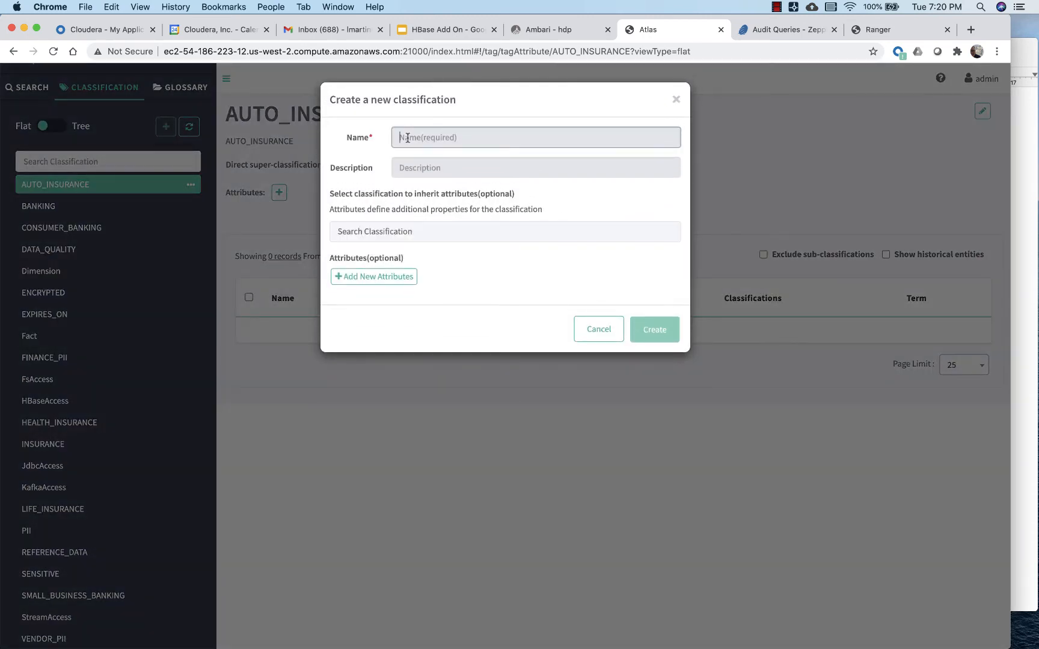
pyautogui.write('PHI')
pyautogui.press('Tab')
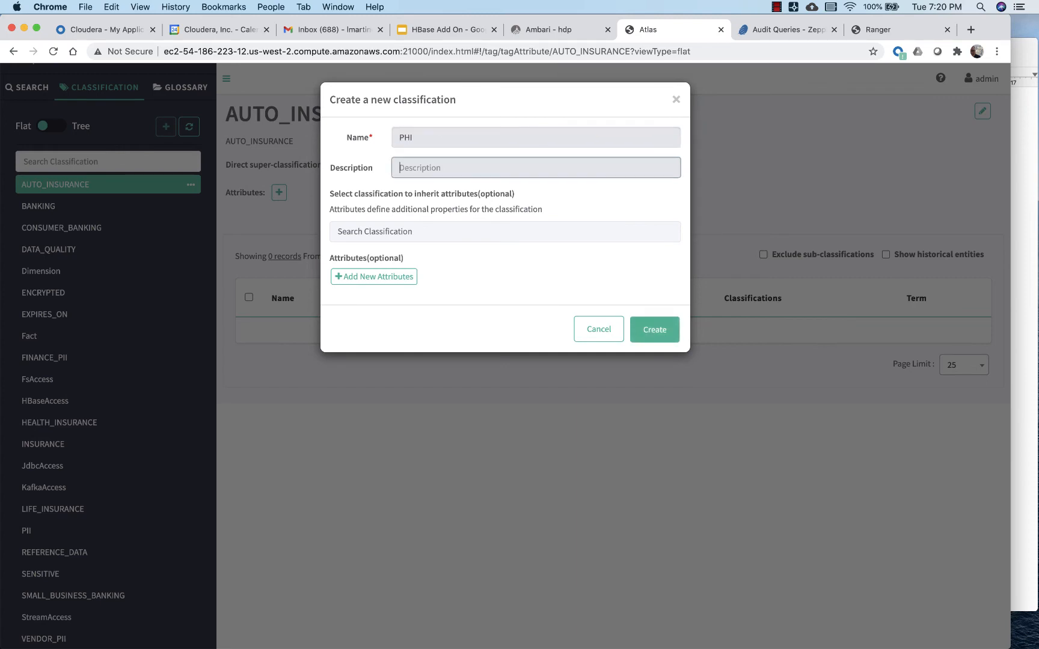
pyautogui.write('Protected Health Information')
pyautogui.click(672, 330)
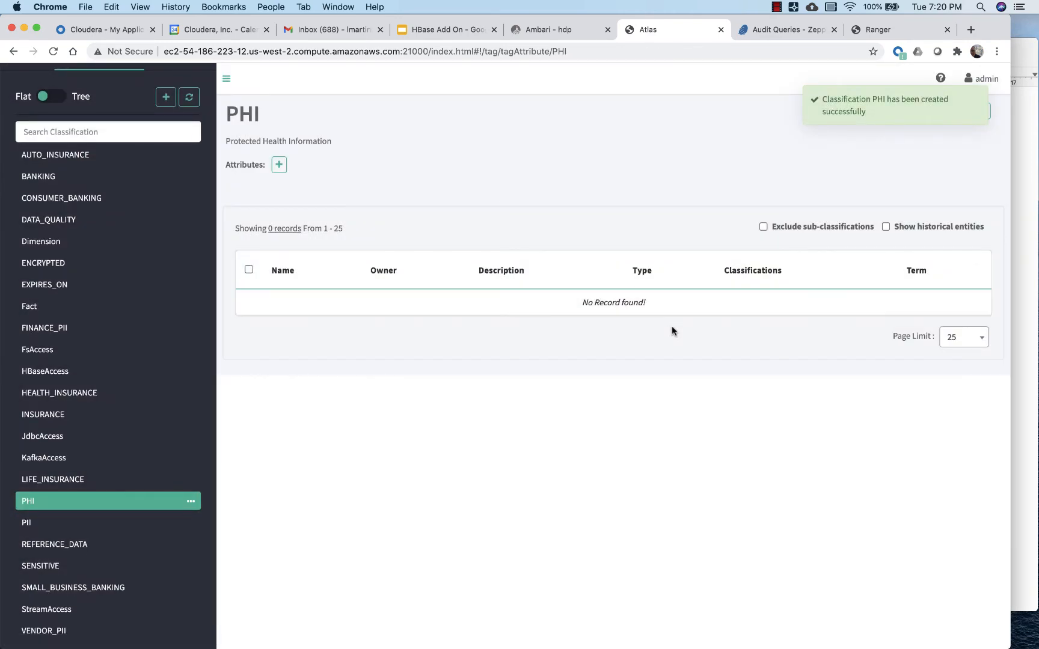
pyautogui.scroll(2, 120, 397)
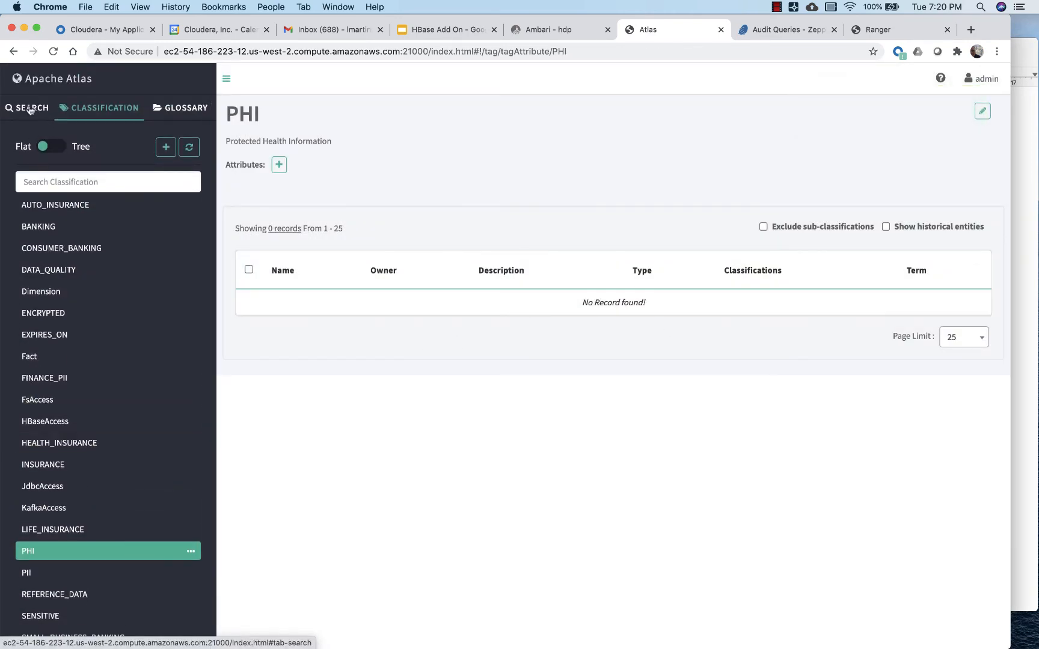
# Search Atlas for entities of type hive_column matching the text "bloodtype".
pyautogui.click(29, 108)
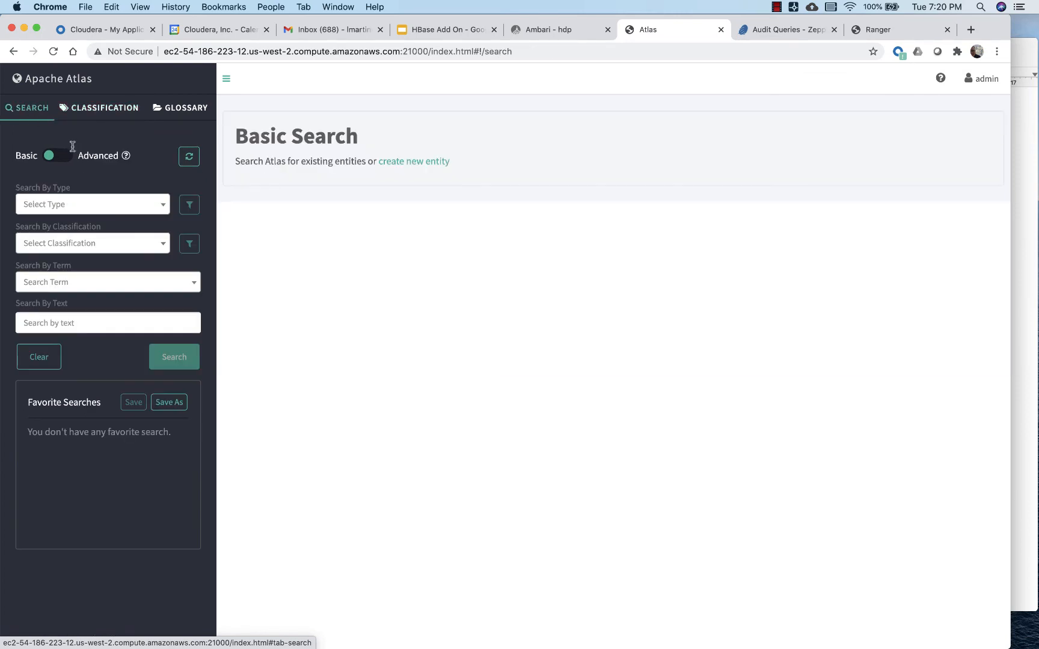
pyautogui.click(97, 207)
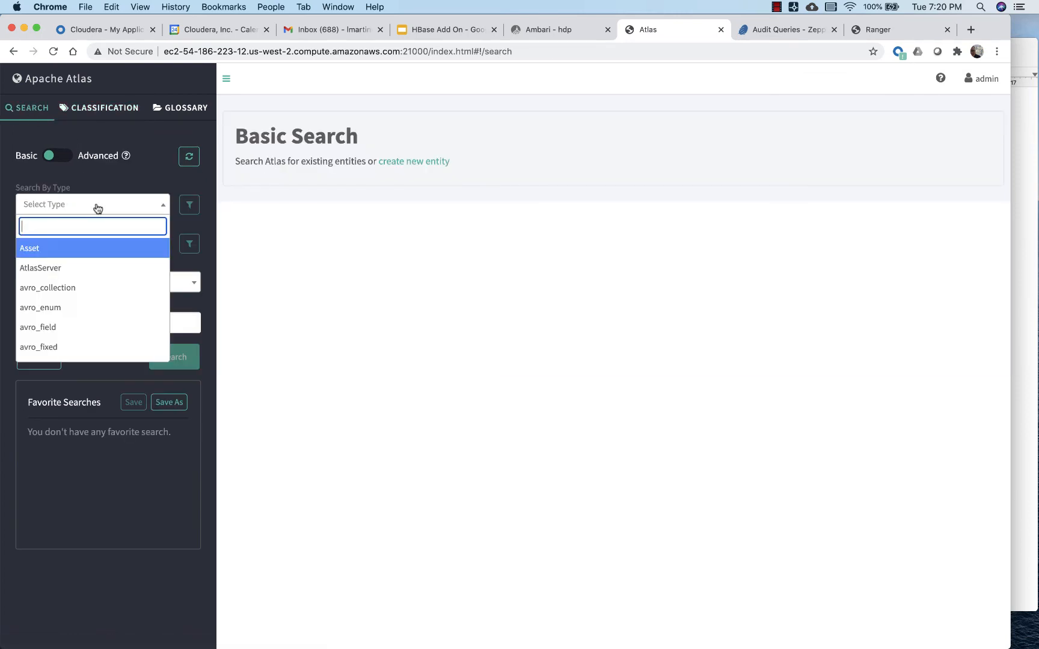
pyautogui.write('hive')
pyautogui.click(65, 252)
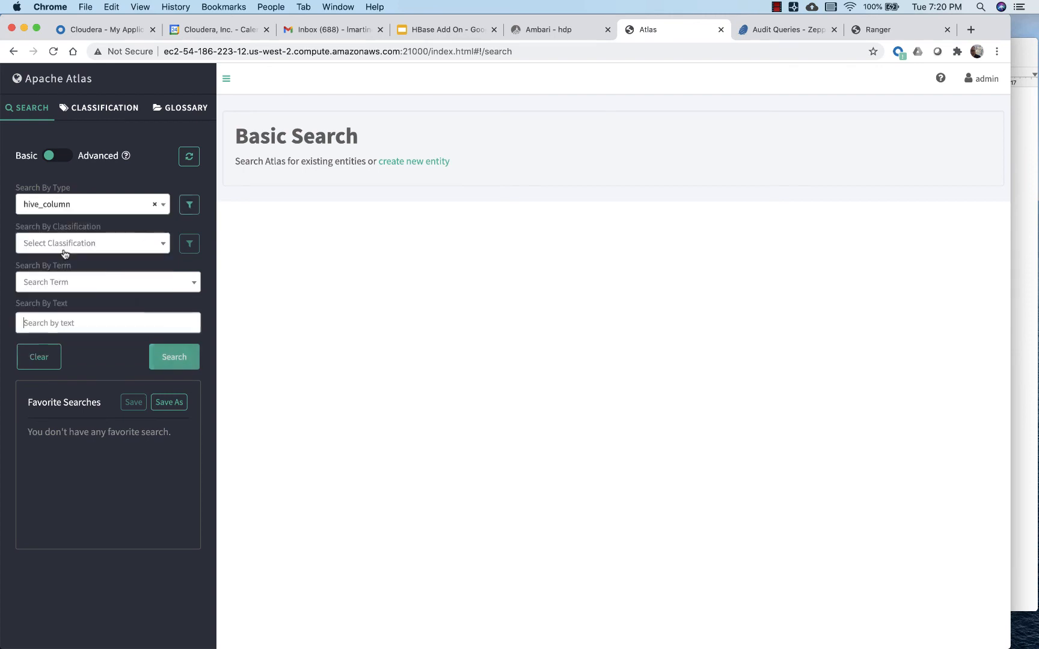
pyautogui.click(63, 323)
pyautogui.write('bloodtype')
pyautogui.press('Return')
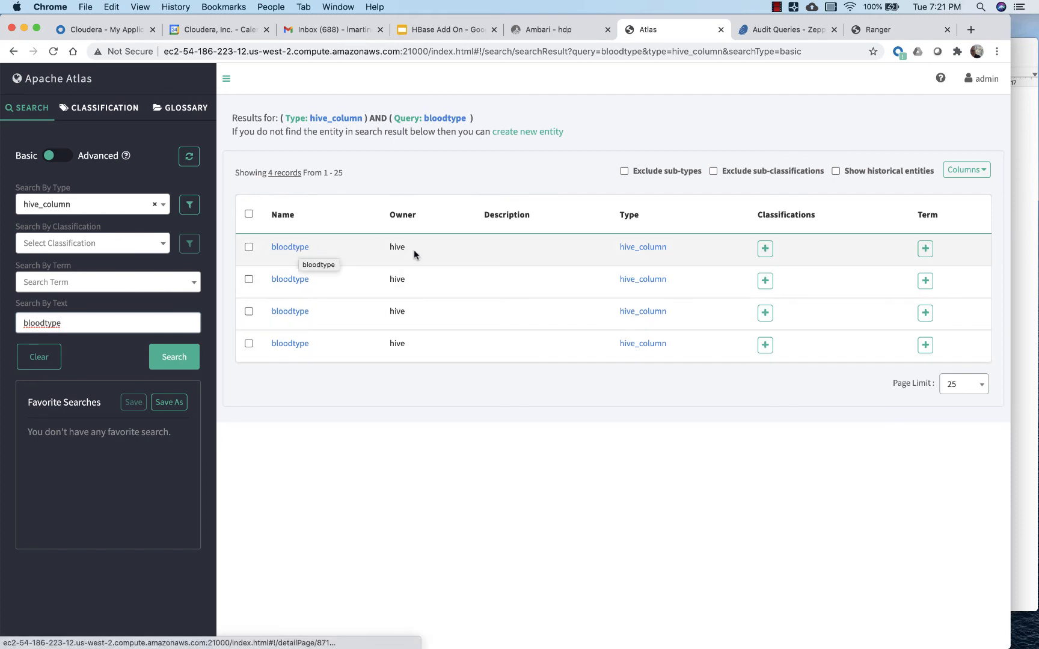
# Add the Table column to the bloodtype search results.
pyautogui.click(978, 174)
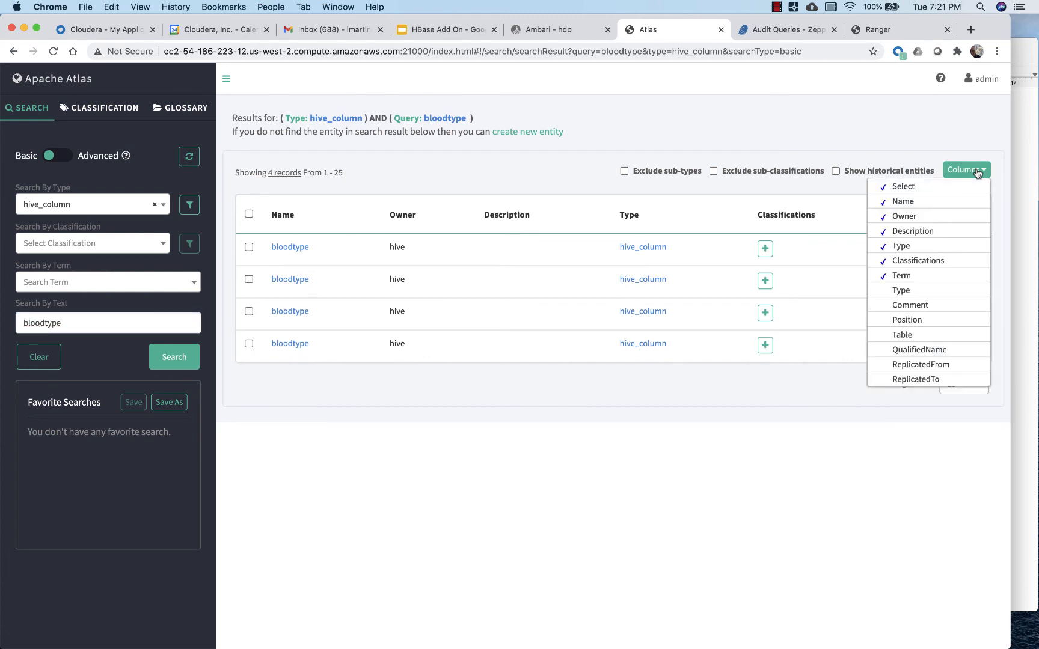
pyautogui.scroll(-1, 918, 332)
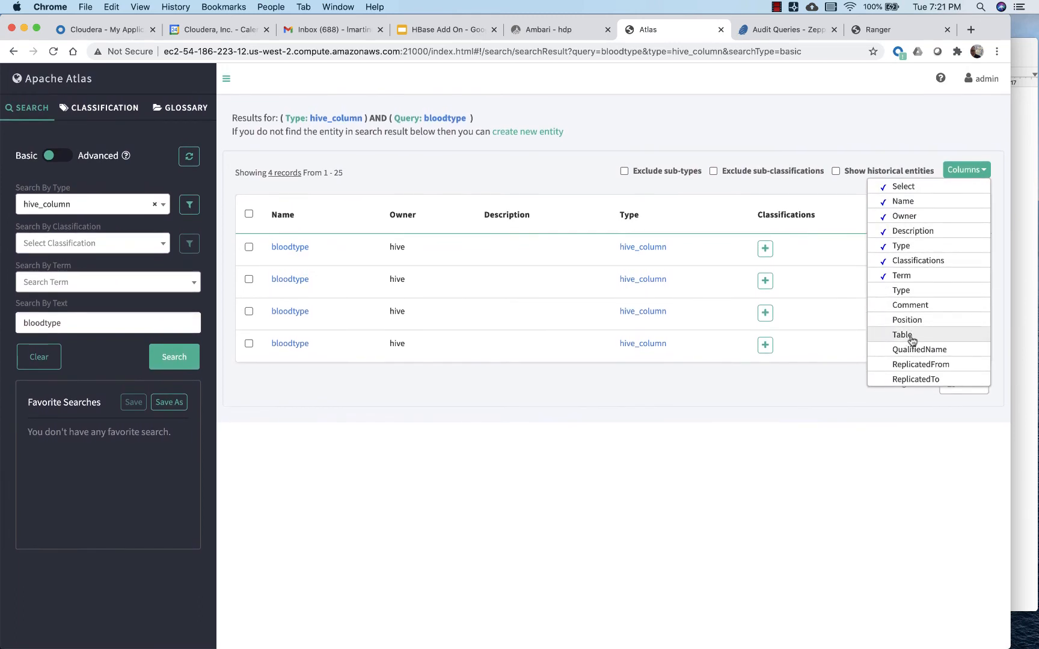
pyautogui.click(910, 332)
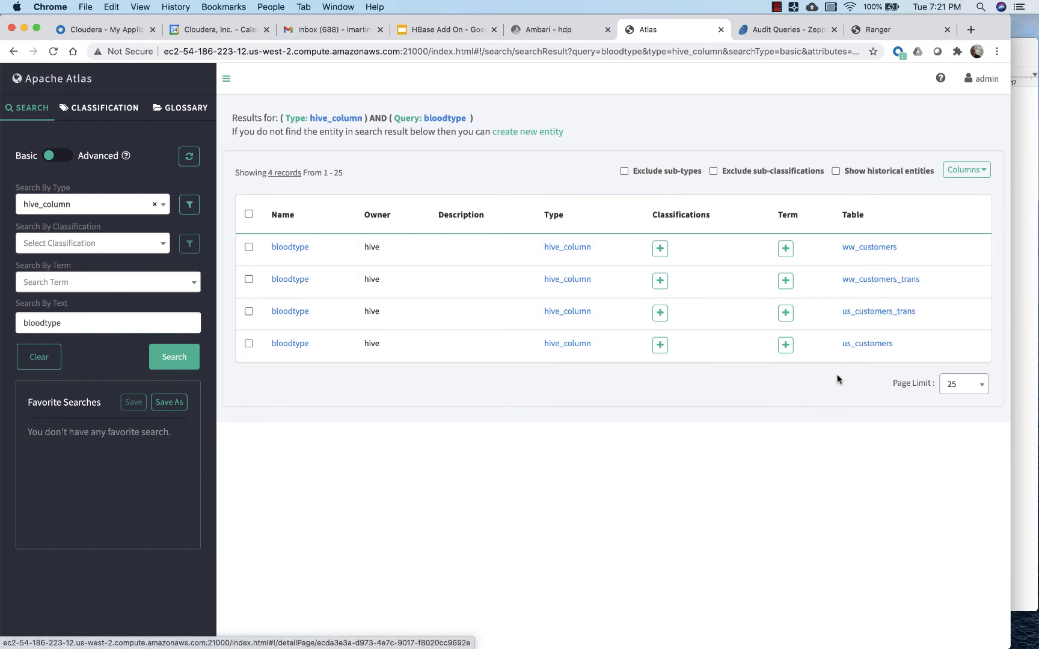
# Add the PHI classification, with propagation enabled, to the bloodtype column of the us_customers table.
pyautogui.click(659, 351)
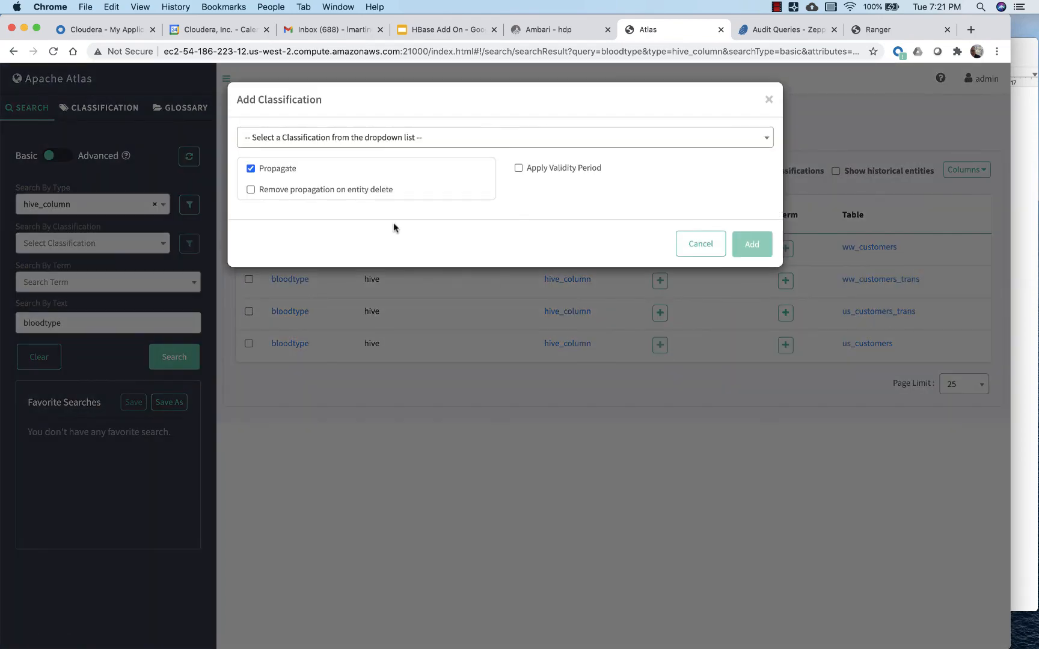
pyautogui.click(412, 139)
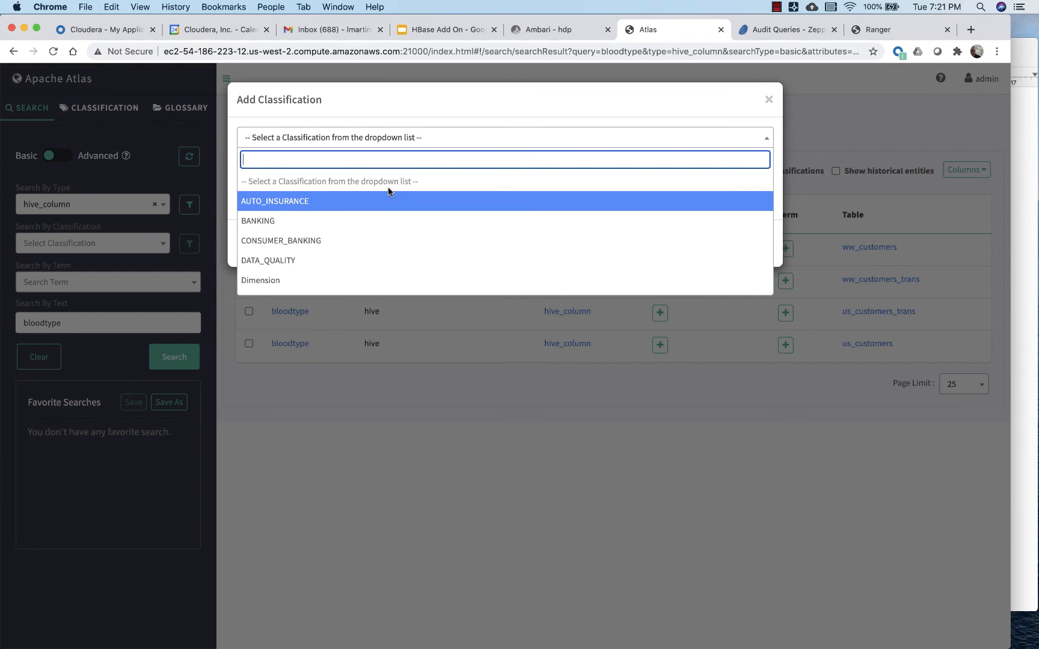
pyautogui.write('ph')
pyautogui.click(280, 183)
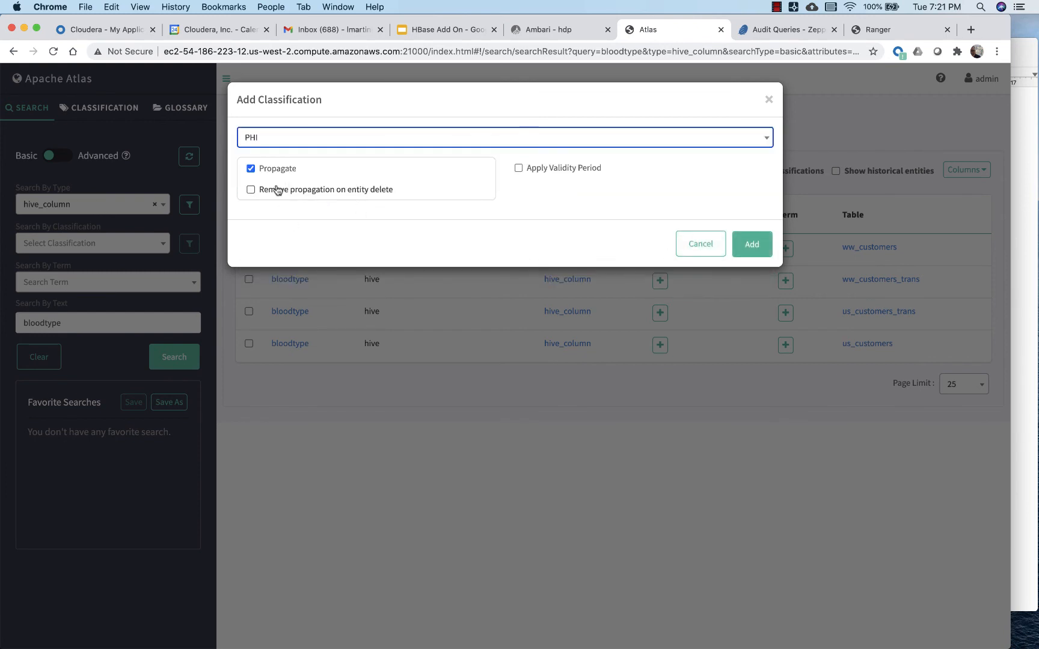
pyautogui.click(748, 246)
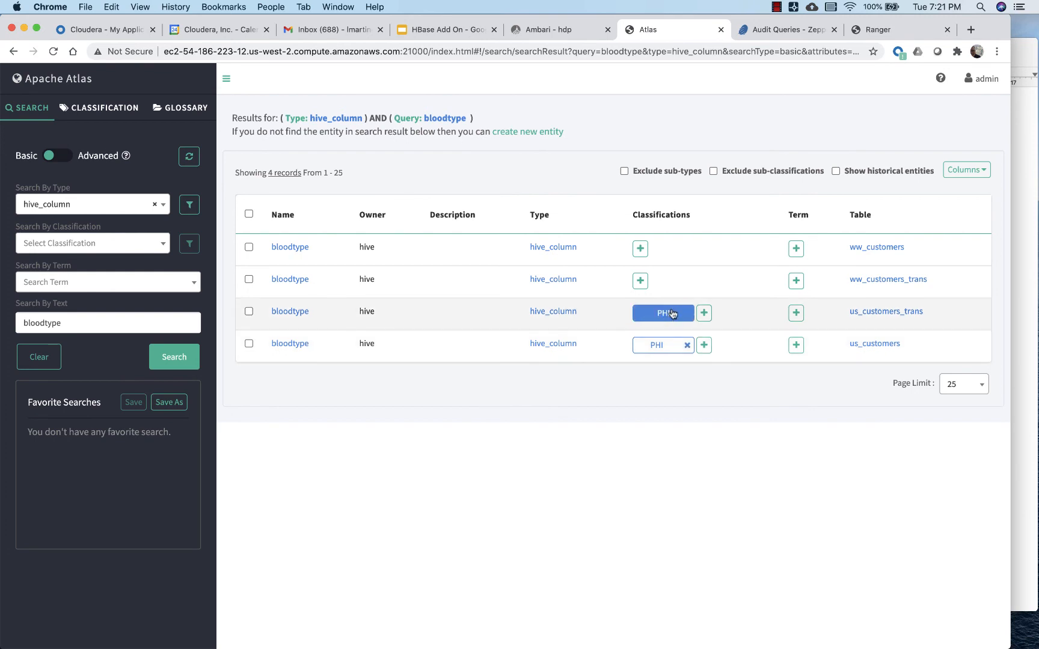
# Open the us_customers_trans table and examine its properties and its lineage from us_customers.
pyautogui.click(871, 314)
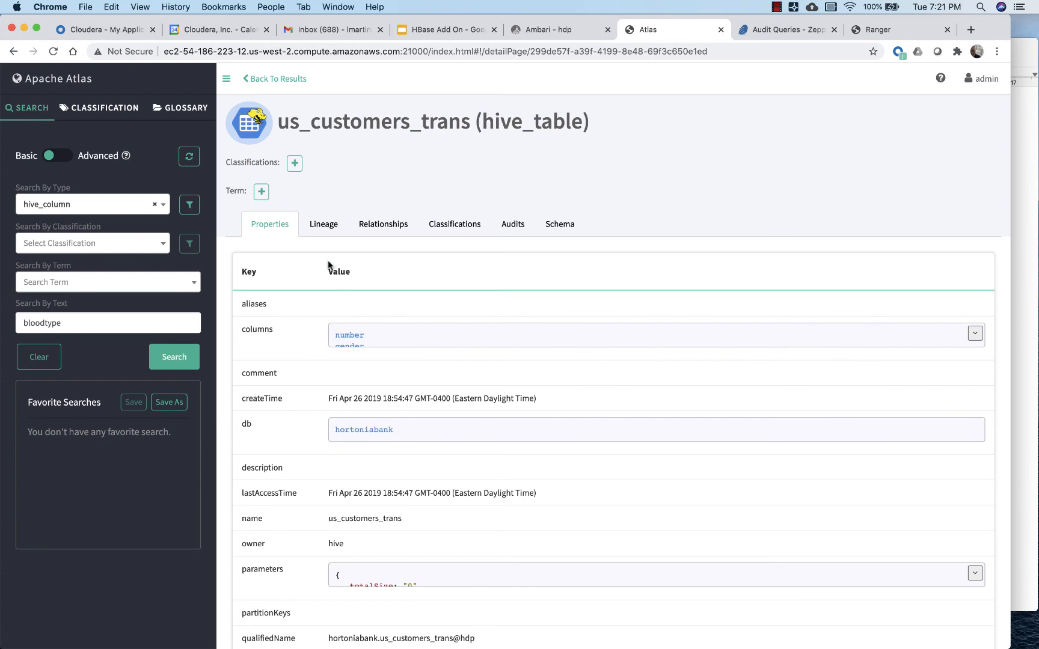
pyautogui.scroll(-3, 316, 476)
pyautogui.scroll(3, 315, 474)
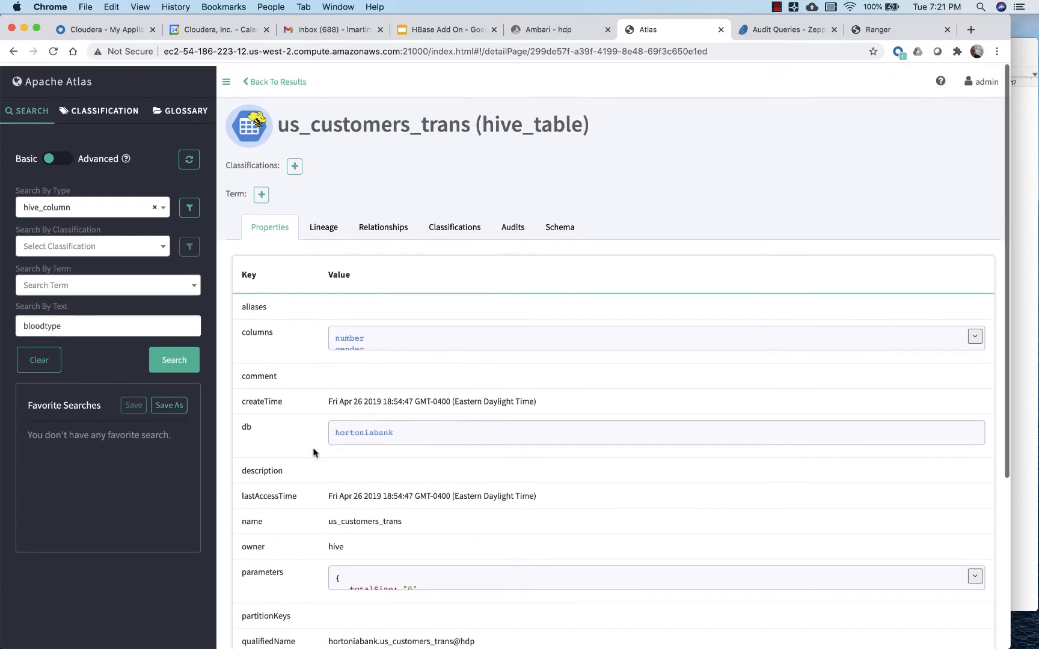
pyautogui.click(323, 225)
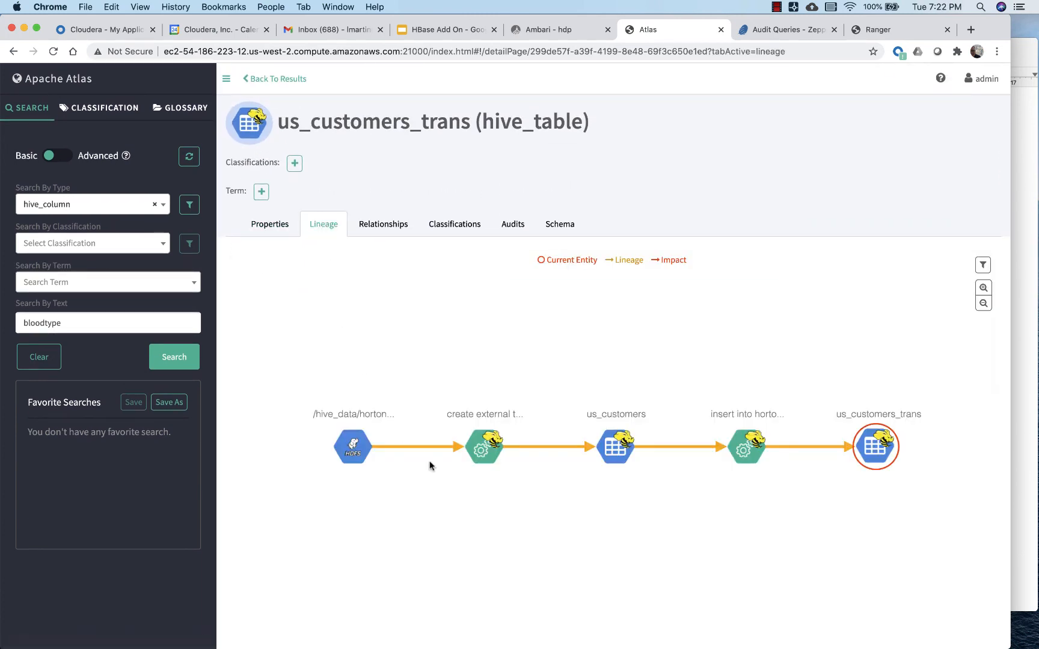
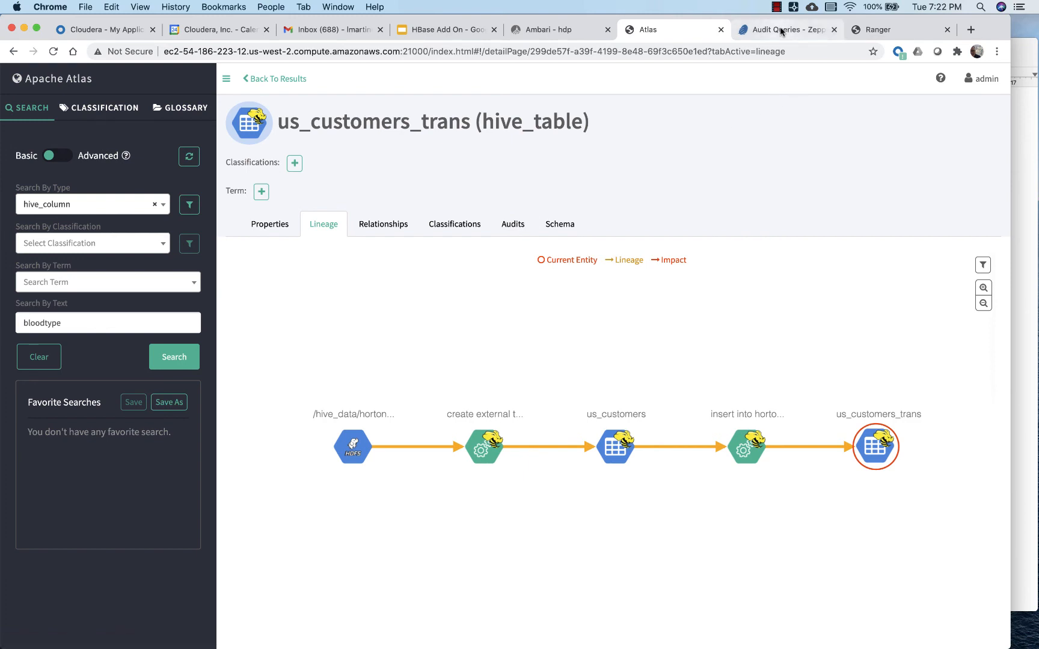
# Switch to Ranger and open the access policies of the tag-based service named tags.
pyautogui.click(878, 32)
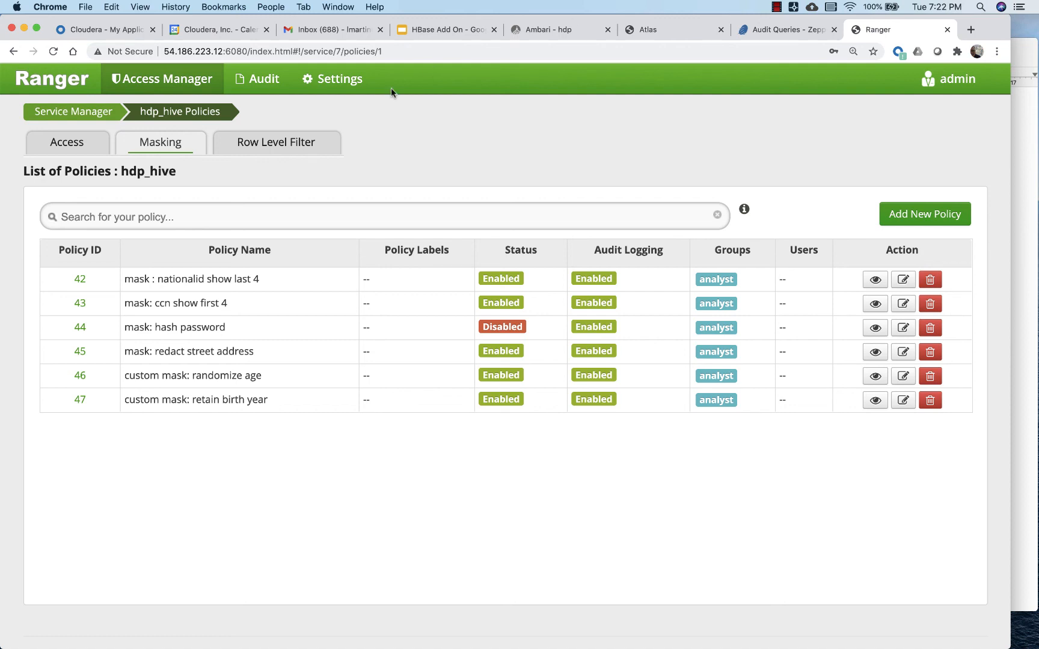
pyautogui.moveTo(178, 82)
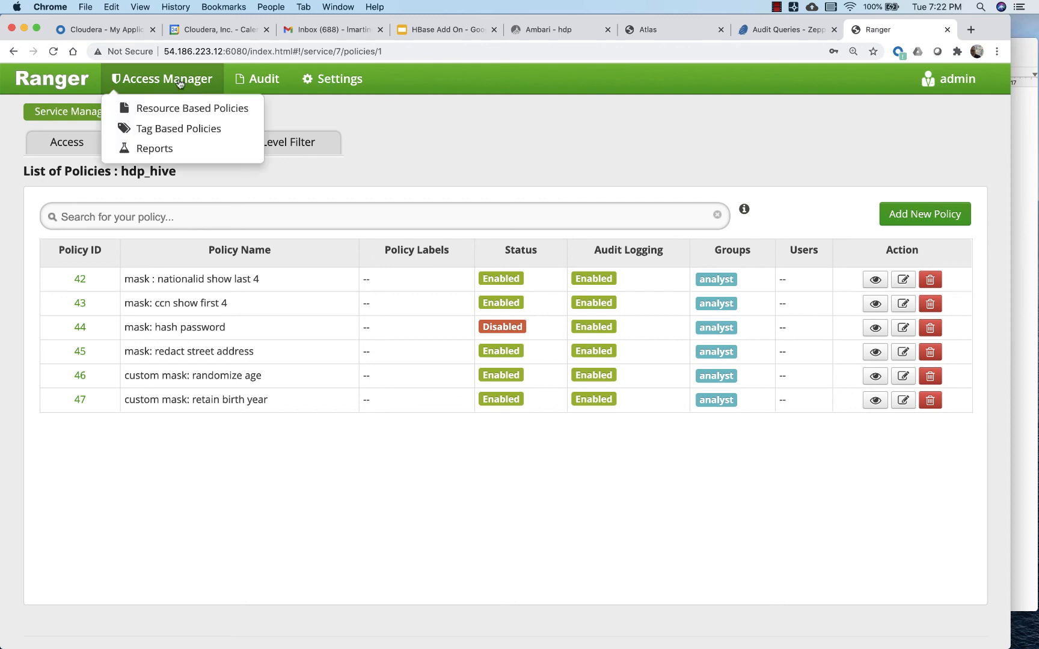
pyautogui.click(175, 128)
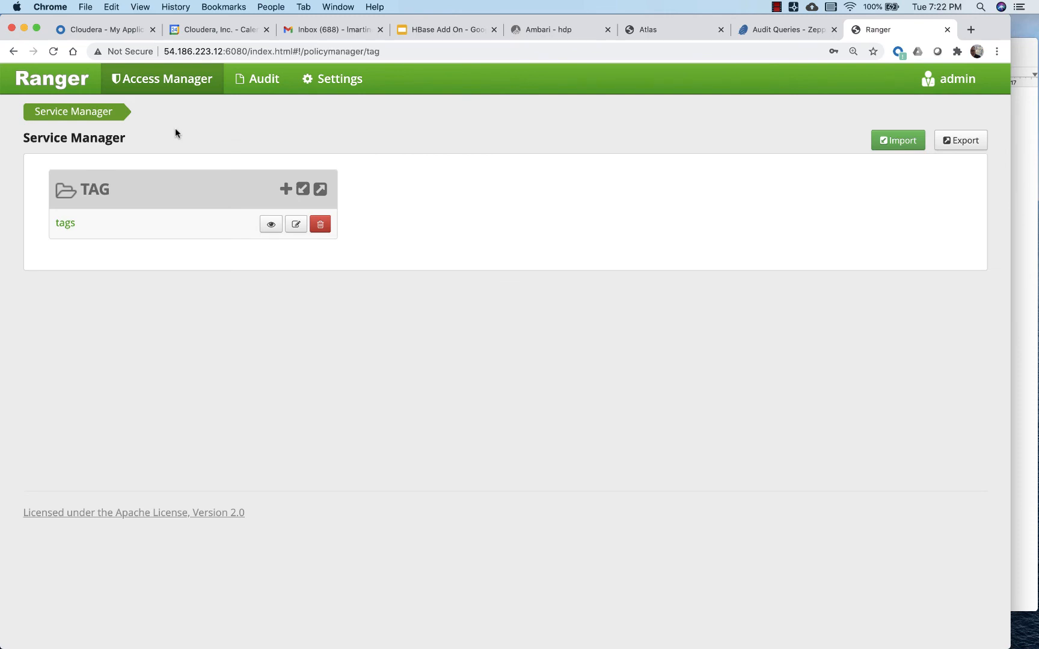
pyautogui.click(65, 224)
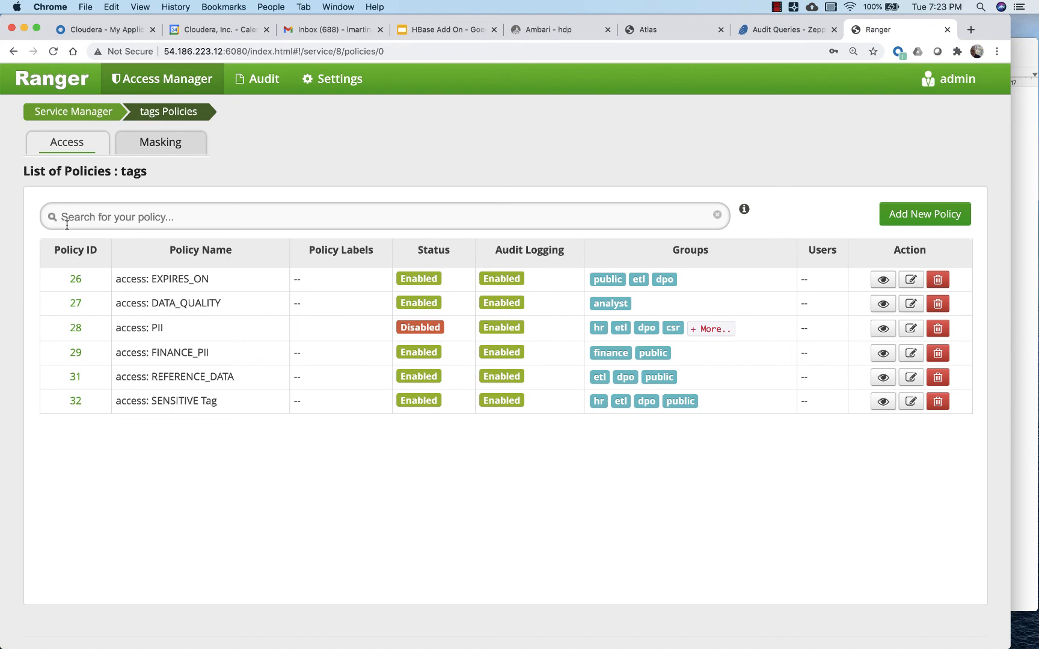
# Start a new tag-based access policy named HIDE PHI and assign it the PHI tag.
pyautogui.click(920, 213)
pyautogui.click(194, 253)
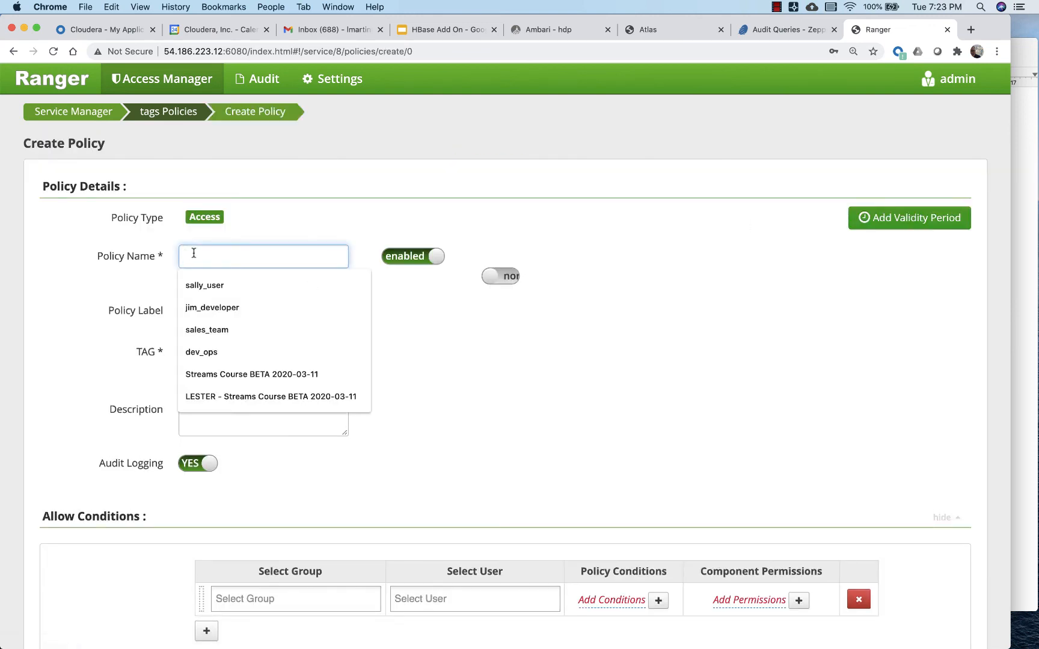
pyautogui.write('hi')
pyautogui.press('BackSpace')
pyautogui.press('BackSpace')
pyautogui.write('HID')
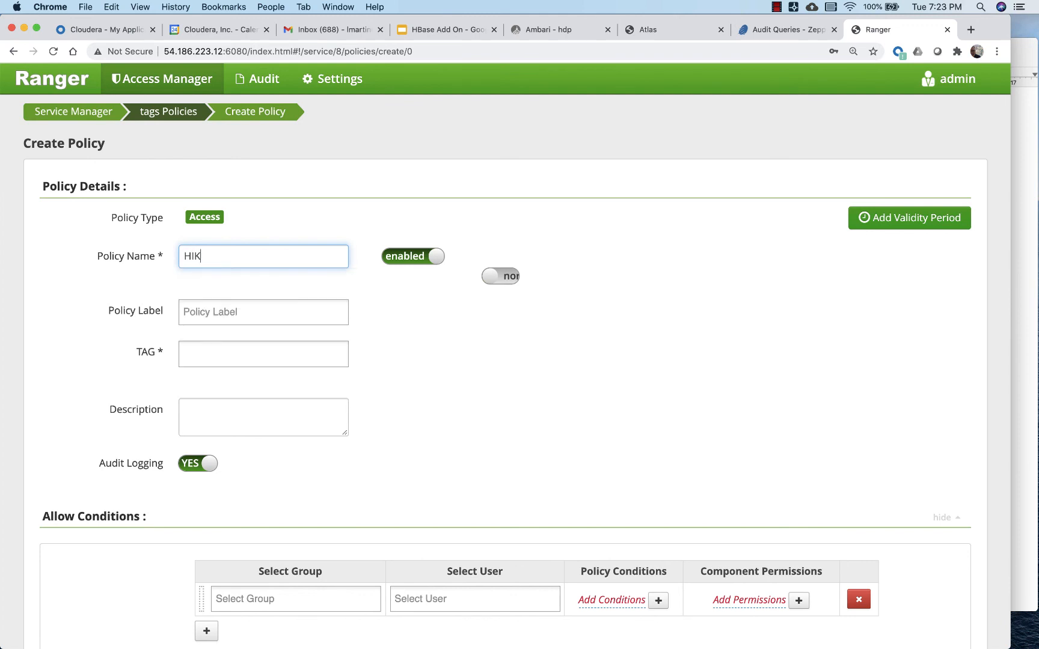
pyautogui.write('E PHI')
pyautogui.click(458, 393)
pyautogui.click(261, 356)
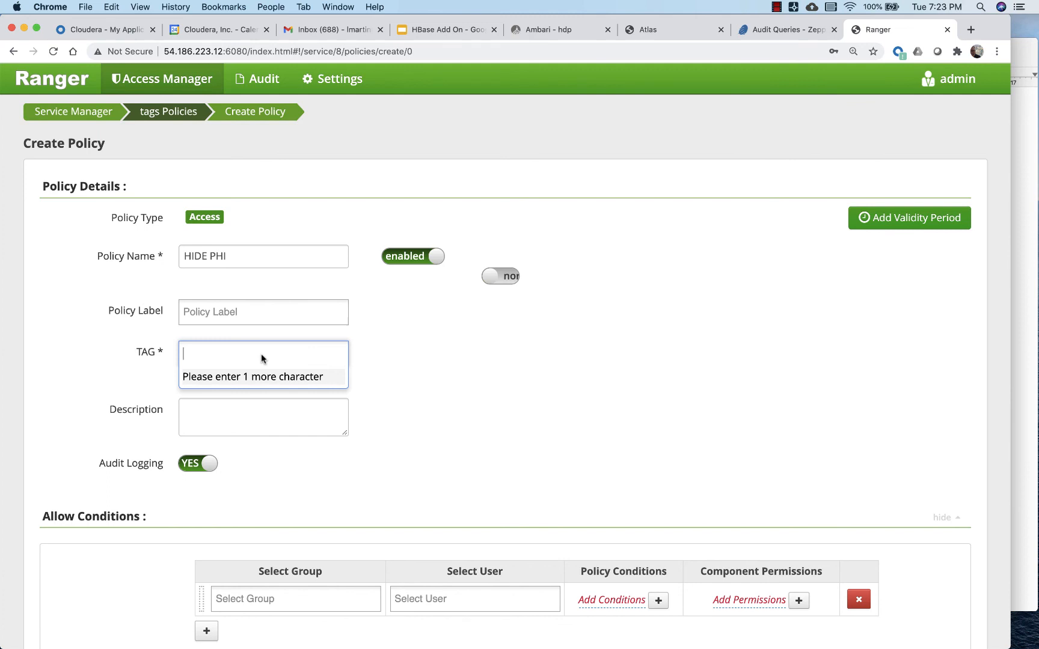
pyautogui.write('PH')
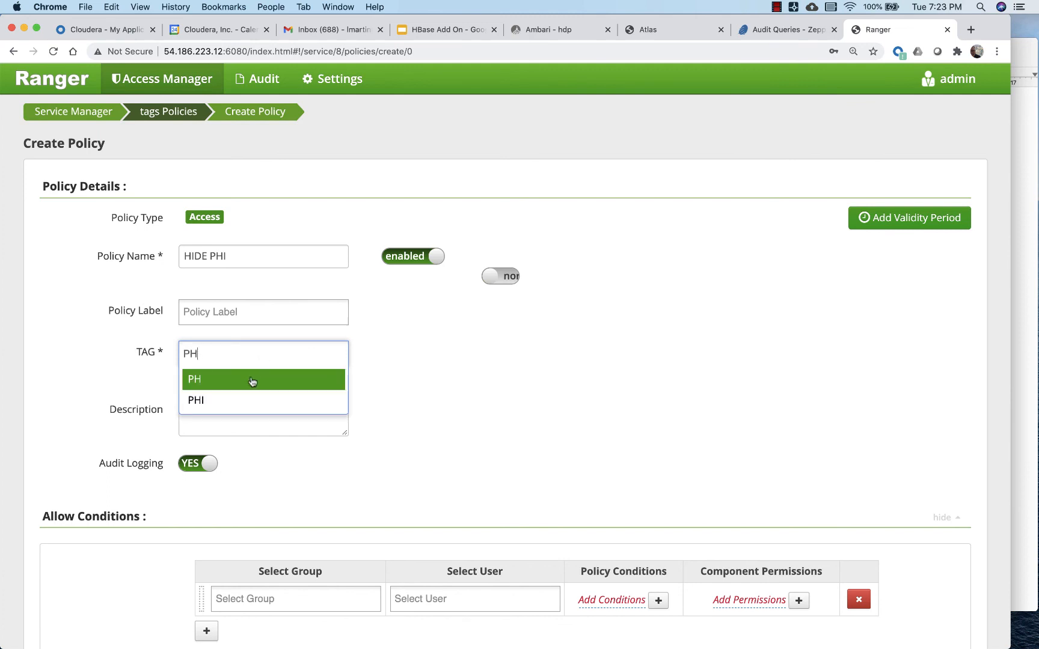
pyautogui.click(216, 399)
# Select the developer user account in the first row of the policy's Deny Conditions.
pyautogui.scroll(-2, 417, 423)
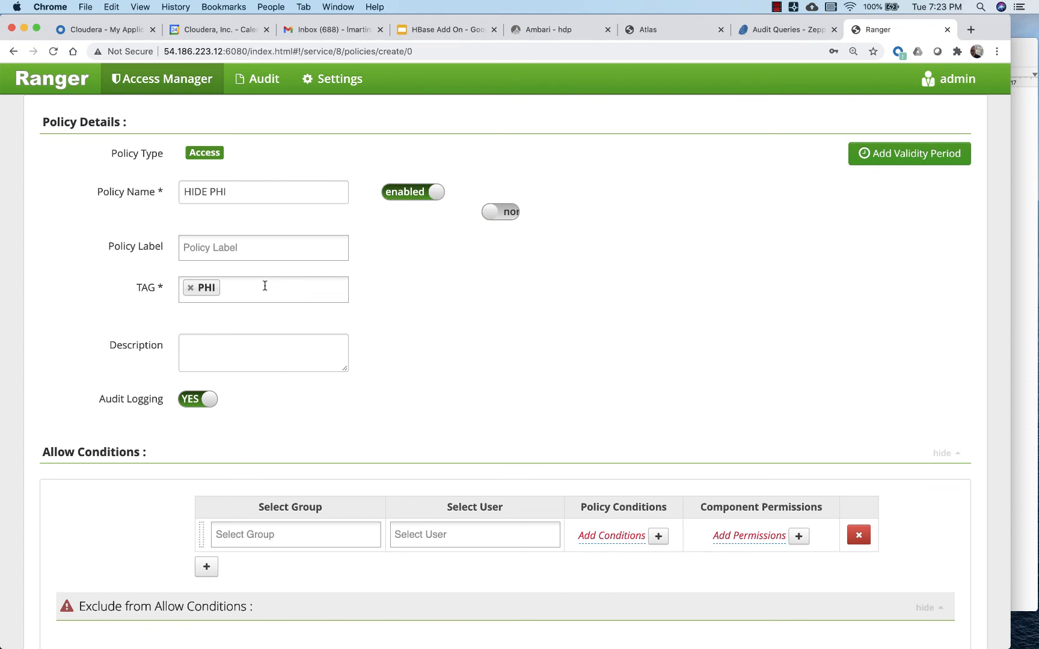
pyautogui.click(439, 535)
pyautogui.click(712, 362)
pyautogui.scroll(-2, 712, 362)
pyautogui.scroll(-6, 711, 363)
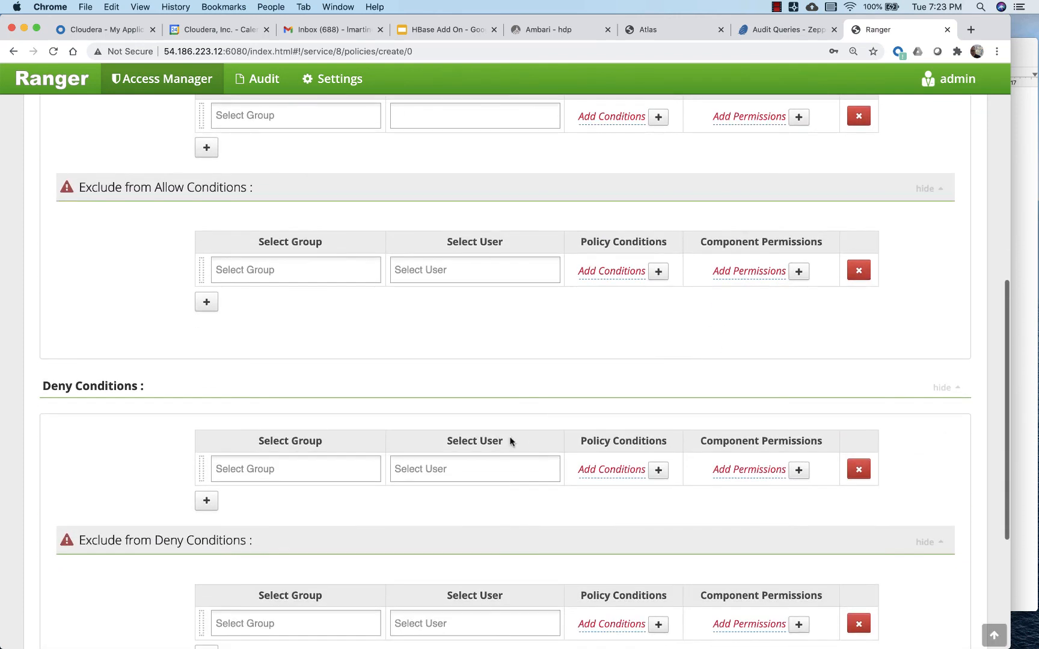
pyautogui.click(440, 474)
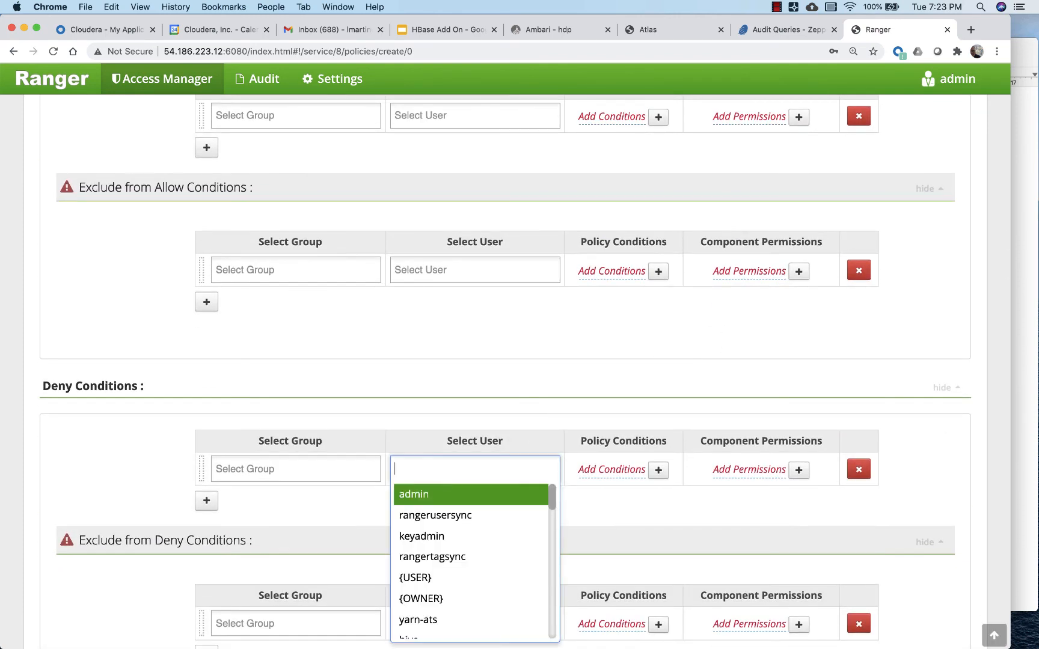
pyautogui.write('jim')
pyautogui.click(452, 501)
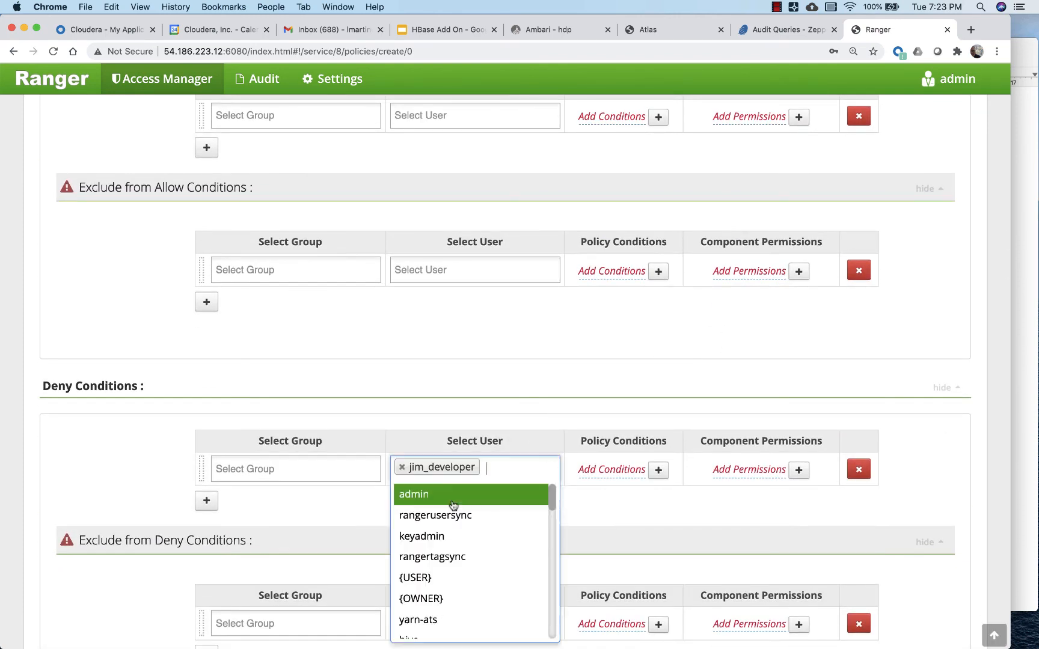
pyautogui.click(607, 509)
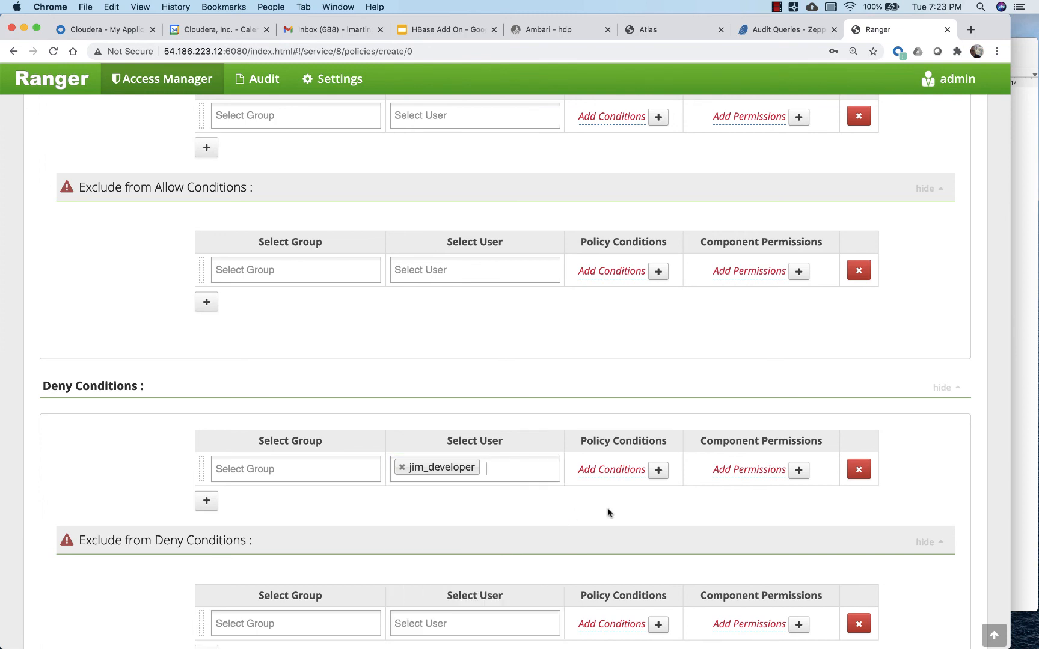
# Add hive as the component in the component permissions of the developer's deny condition.
pyautogui.click(754, 476)
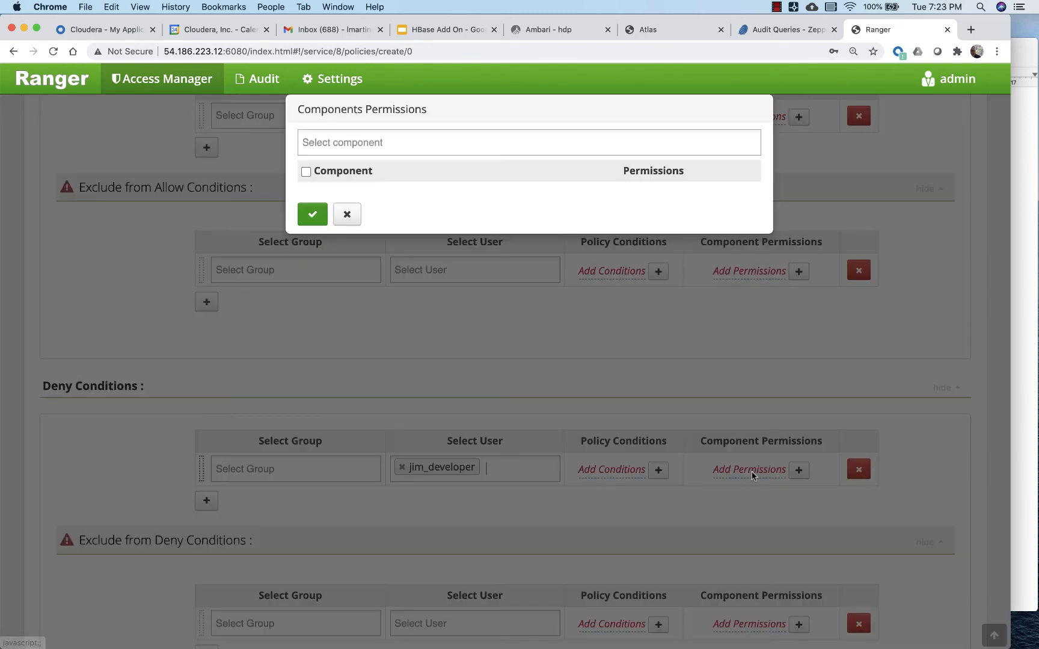
pyautogui.click(325, 149)
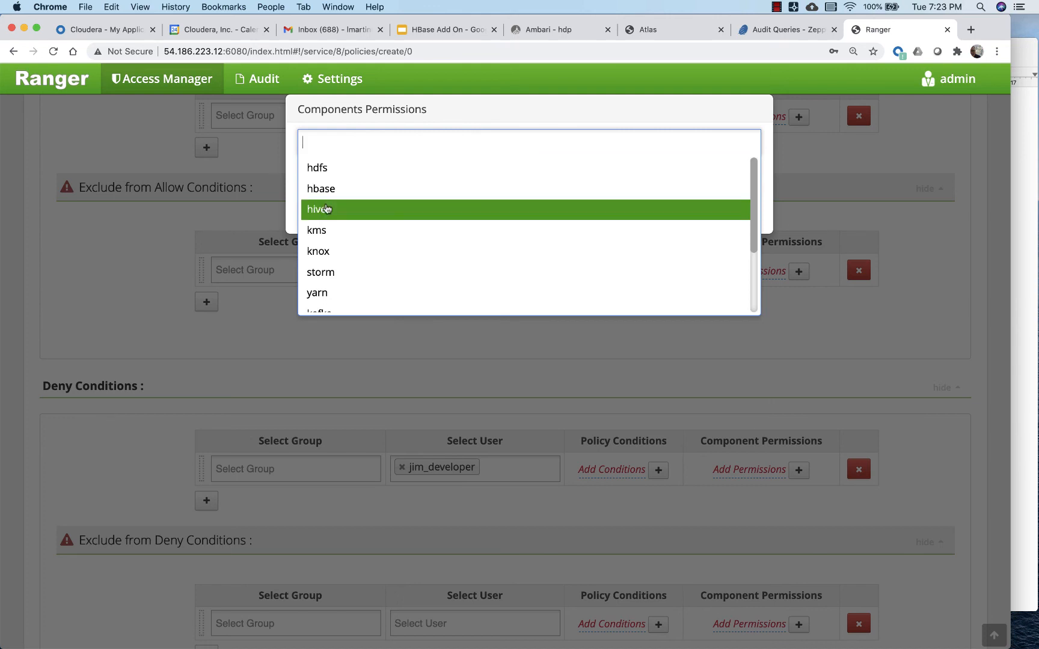
pyautogui.click(322, 207)
pyautogui.click(357, 145)
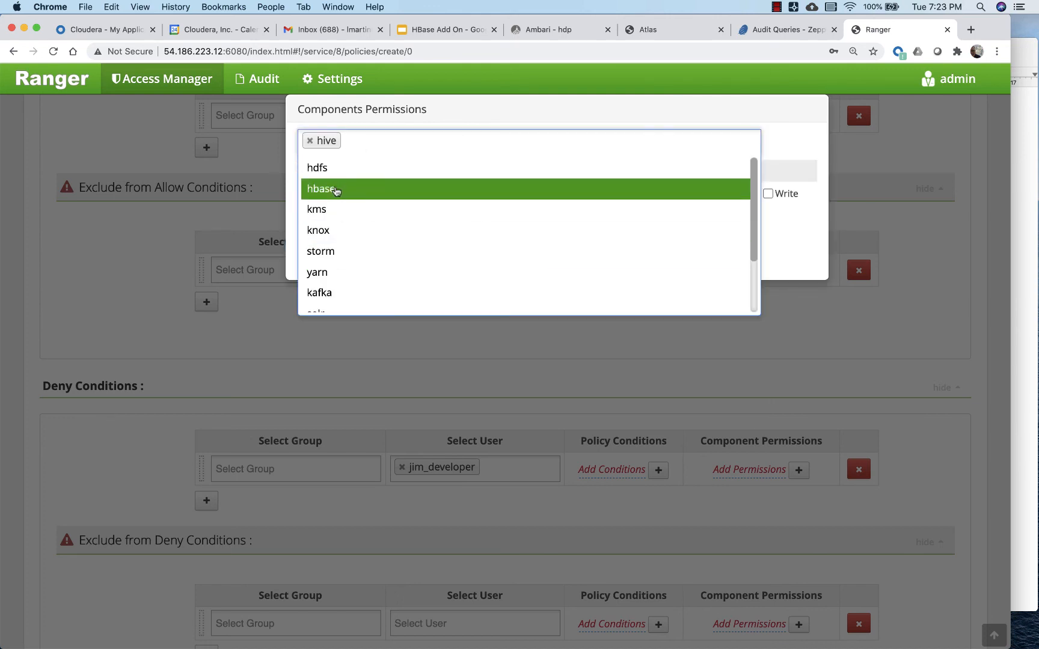
pyautogui.click(334, 188)
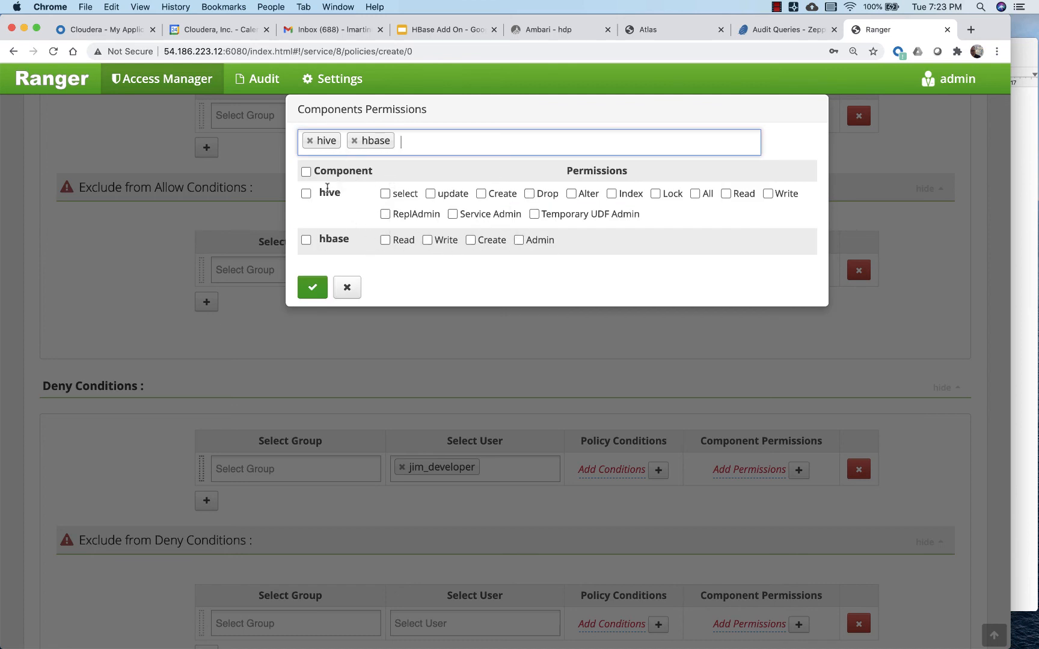
pyautogui.click(354, 141)
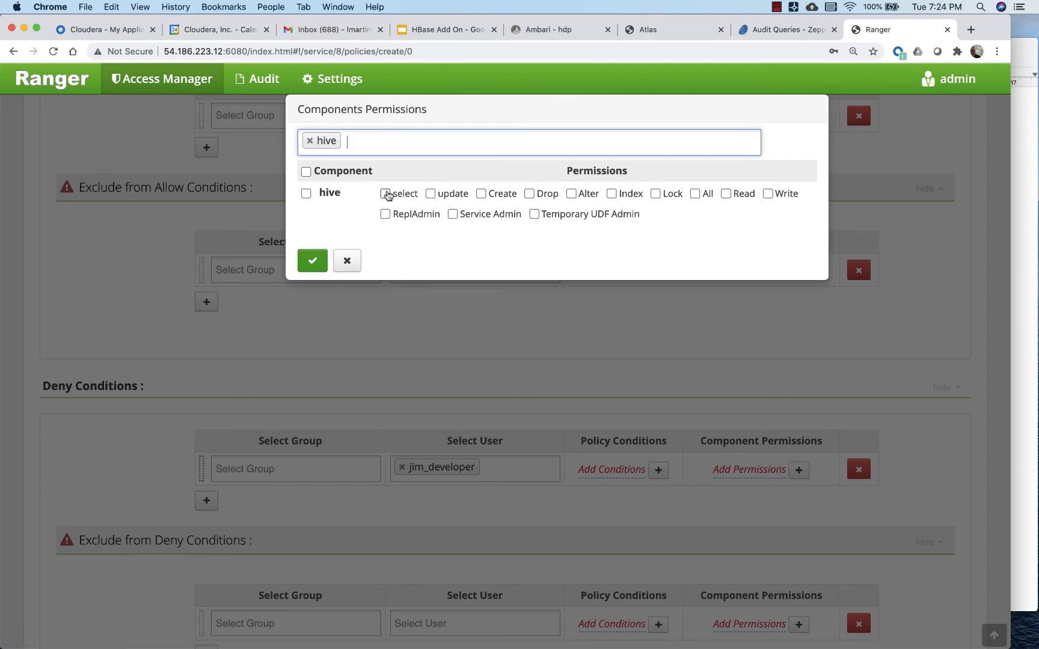
# Choose the select permission for hive and apply it to the deny condition.
pyautogui.click(385, 194)
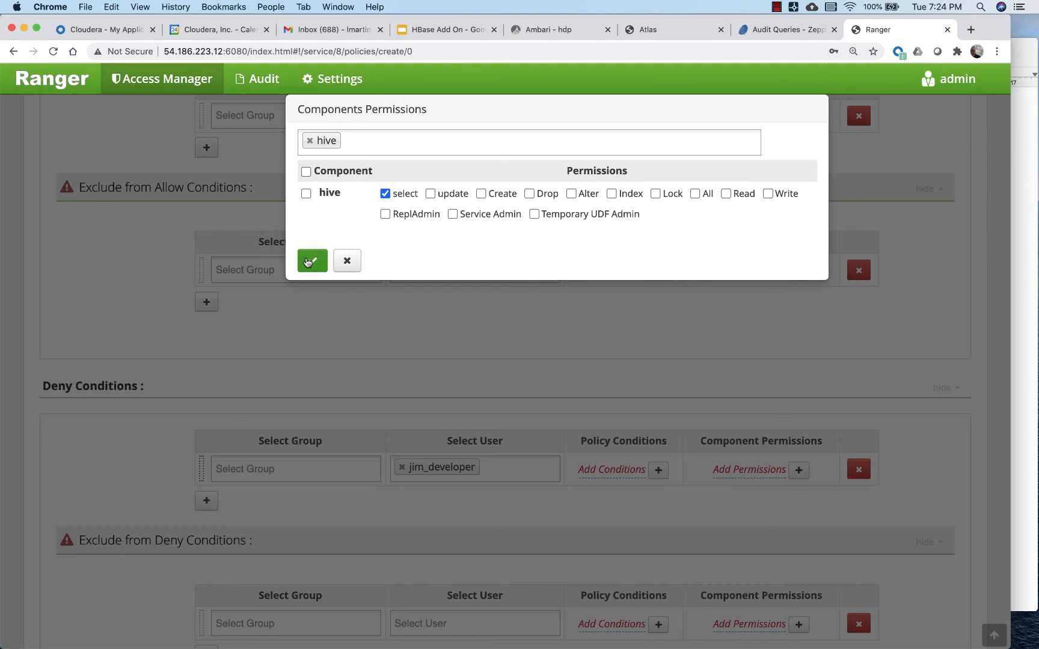
pyautogui.click(308, 263)
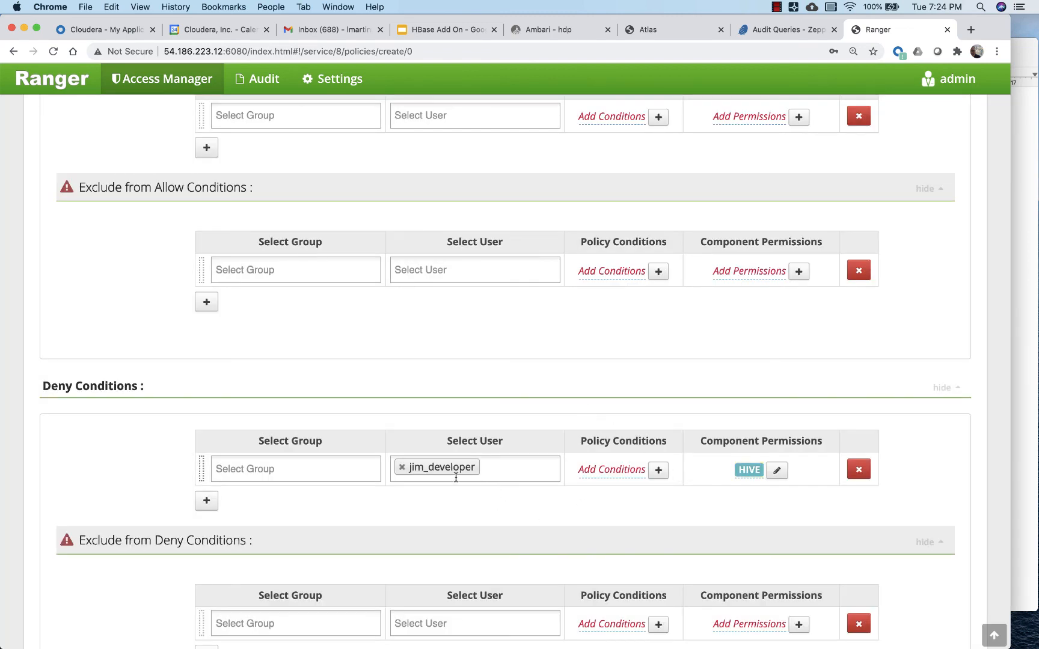
# Review the HIDE PHI policy's details and deny condition, and save it as a new policy.
pyautogui.scroll(8, 455, 478)
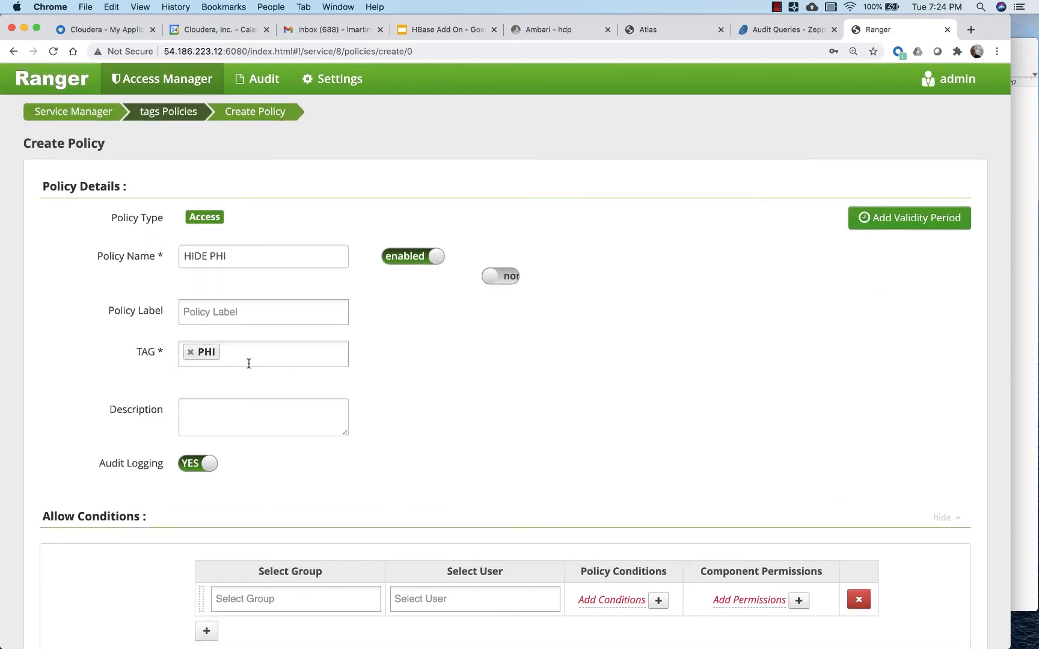
pyautogui.scroll(-15, 538, 328)
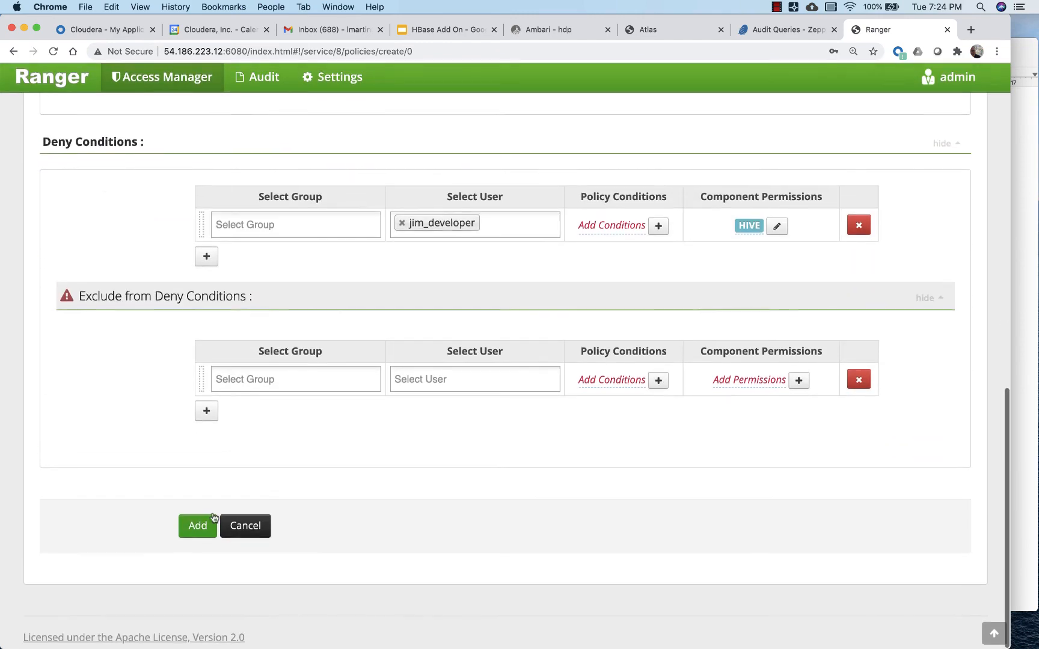
pyautogui.click(213, 521)
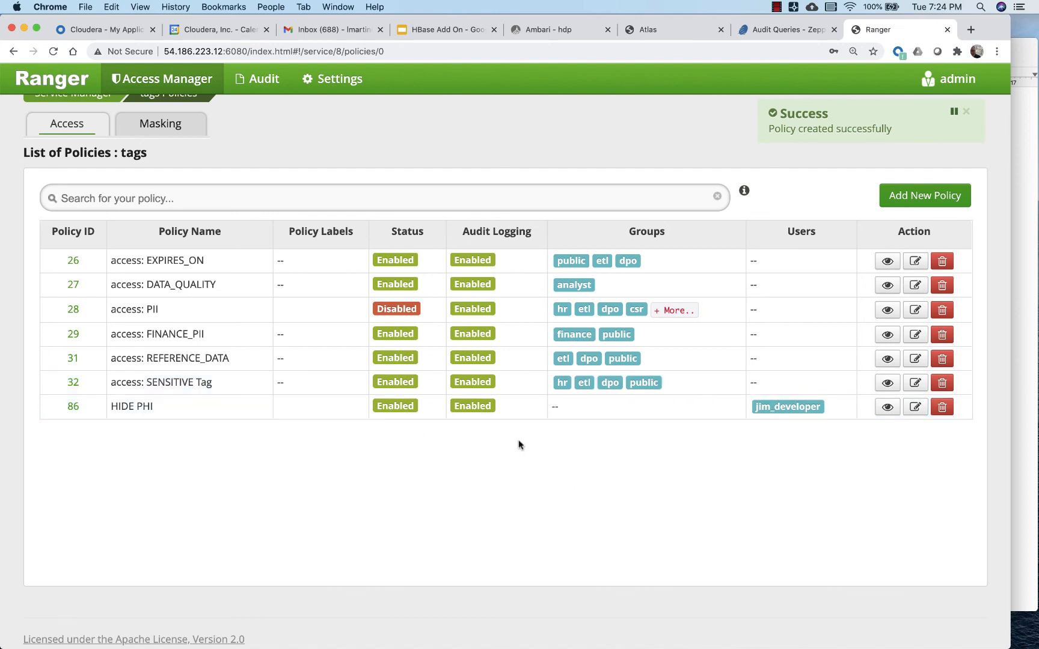
# Switch to the Zeppelin Audit Queries notebook and repeatedly run the number and bloodtype query on hortoniabank.us_customers to test the new policy.
pyautogui.click(769, 30)
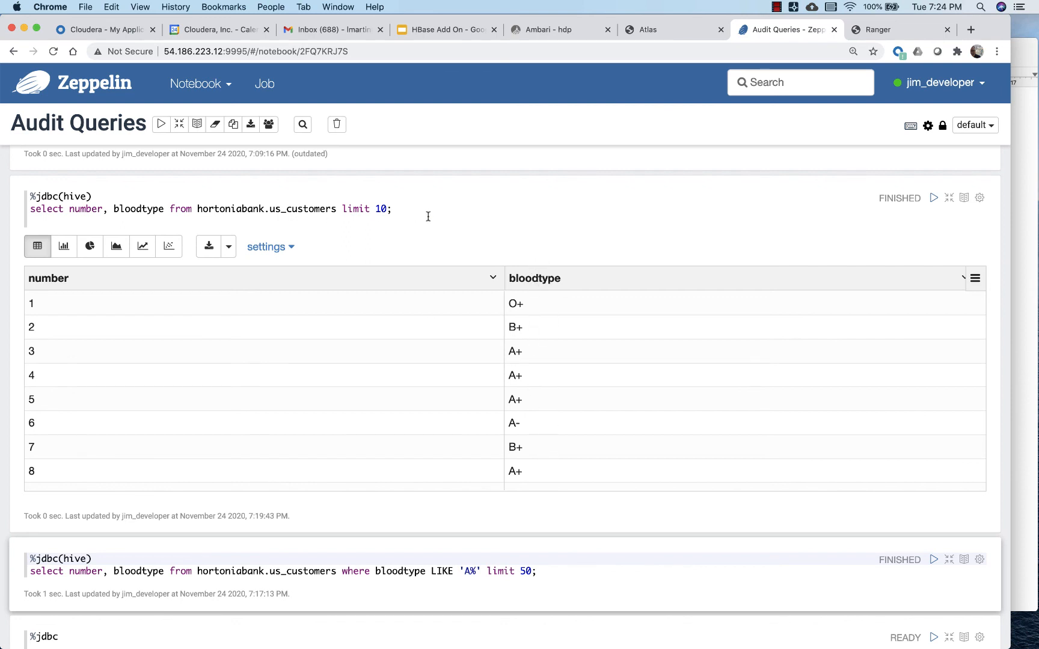
pyautogui.click(934, 197)
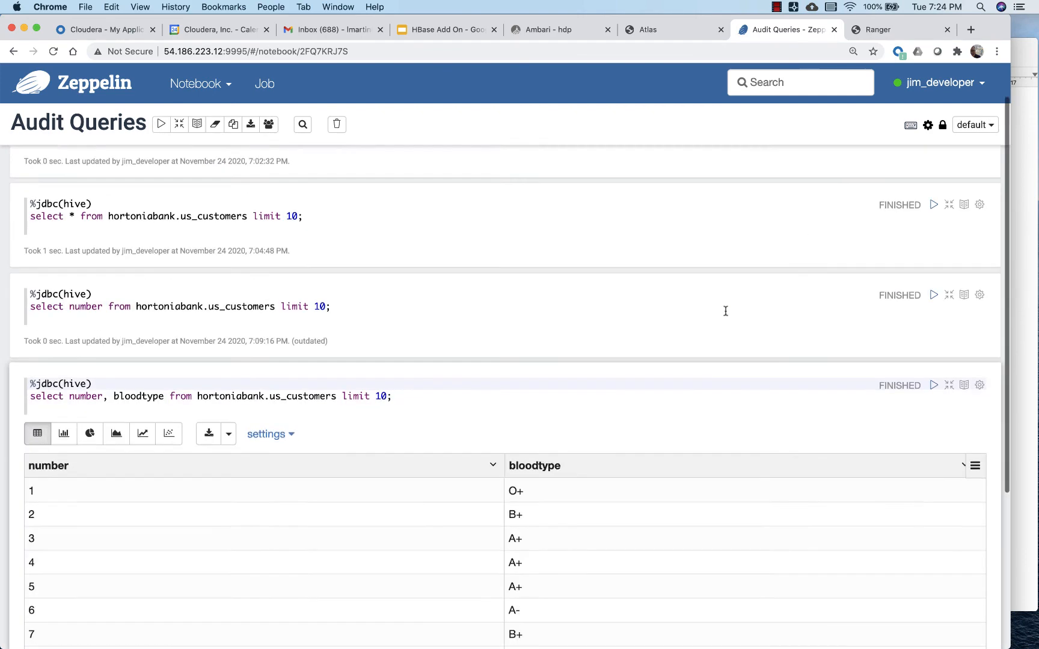
pyautogui.scroll(-4, 726, 311)
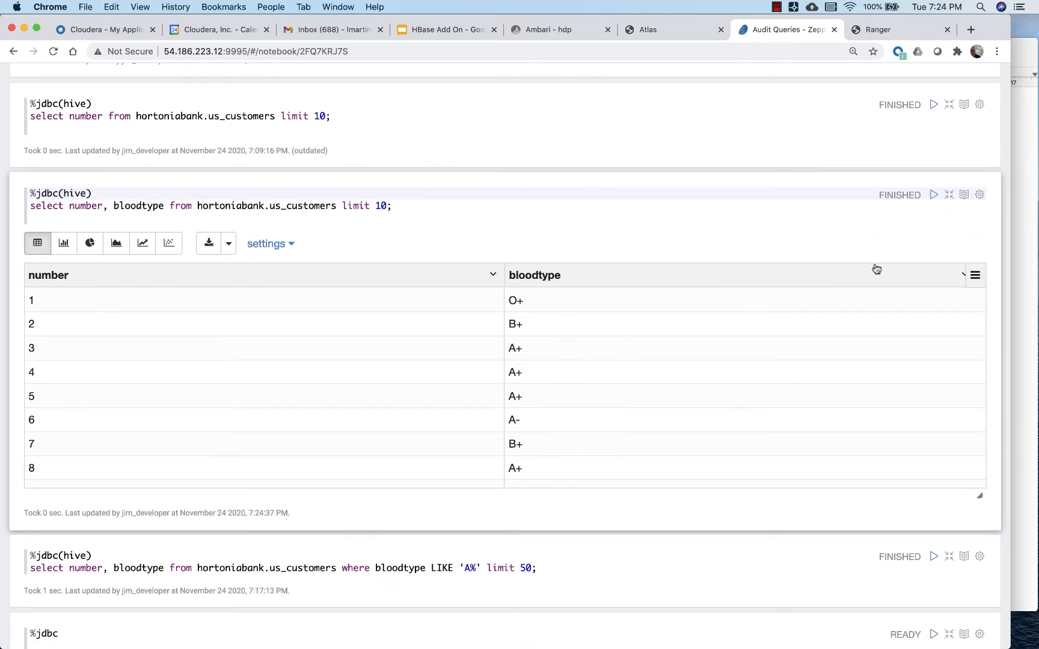
pyautogui.click(934, 200)
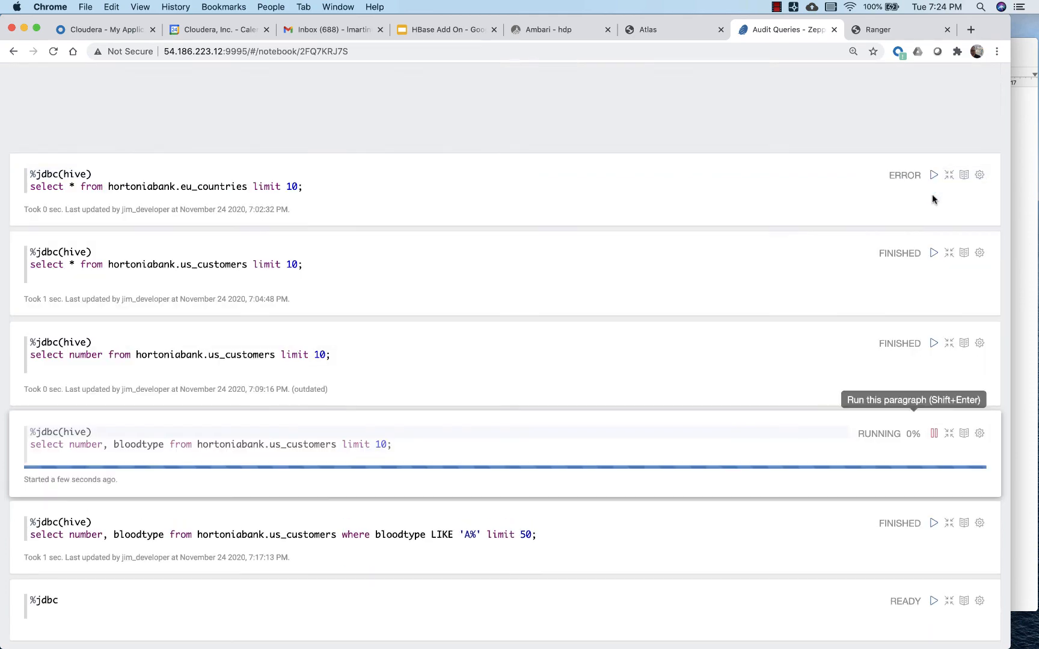
pyautogui.scroll(-3, 698, 325)
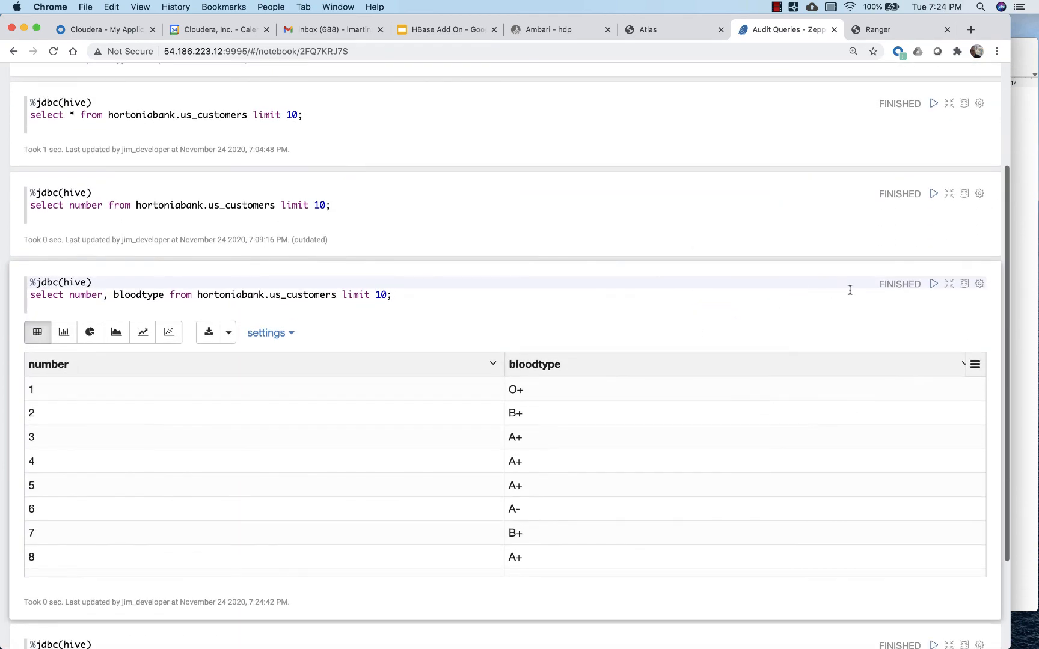
pyautogui.click(934, 283)
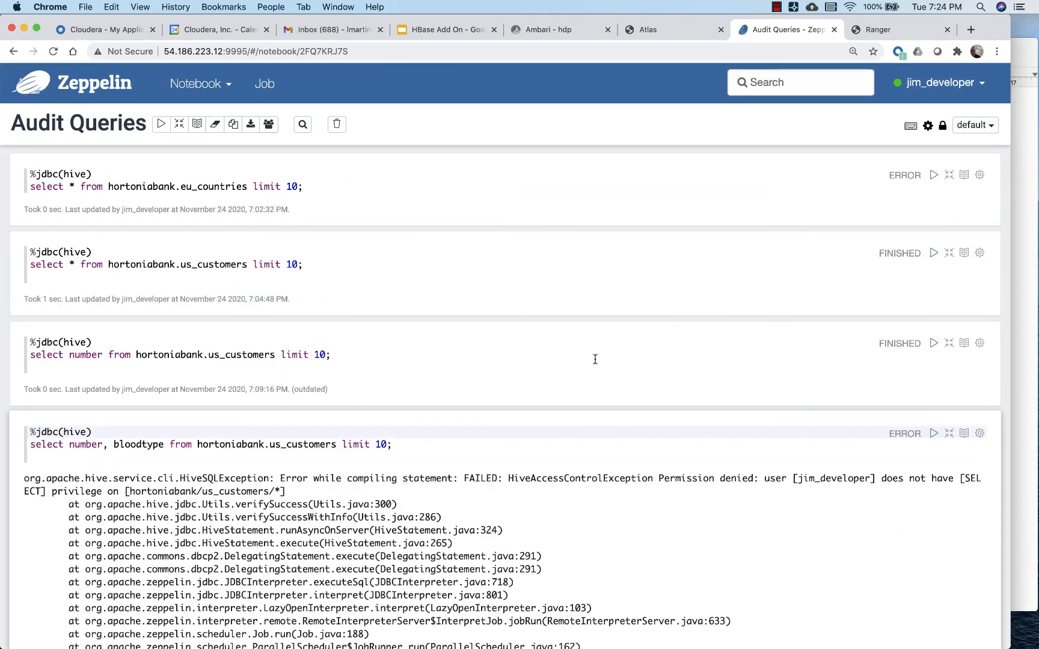
pyautogui.scroll(-3, 595, 359)
pyautogui.scroll(-1, 596, 359)
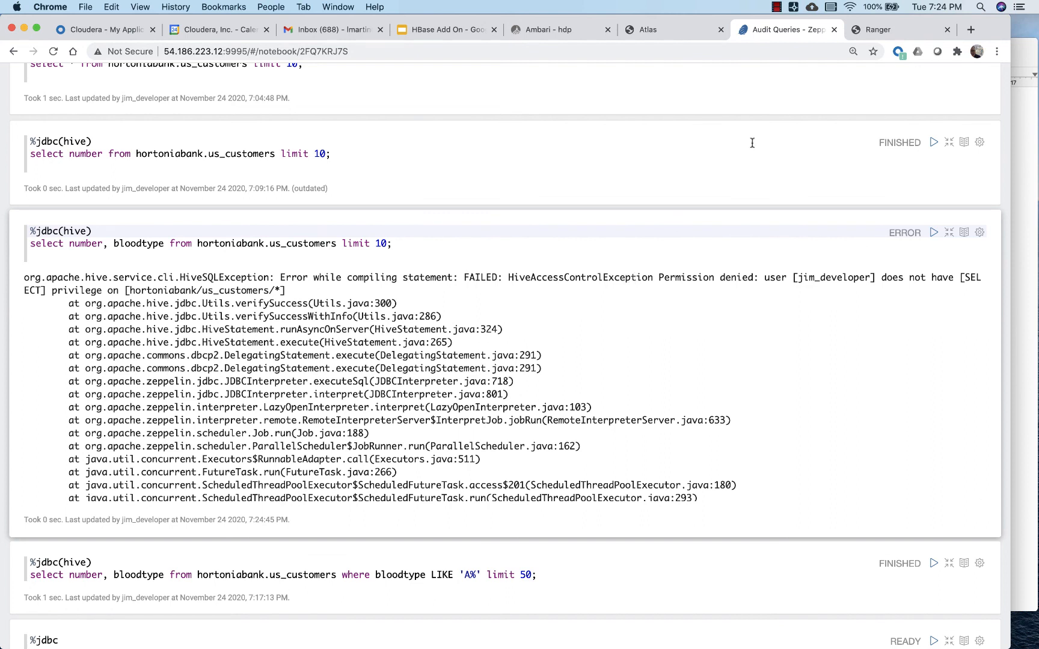
# Switch back to Ranger and open the access audit log for the developer's Hive events.
pyautogui.click(884, 29)
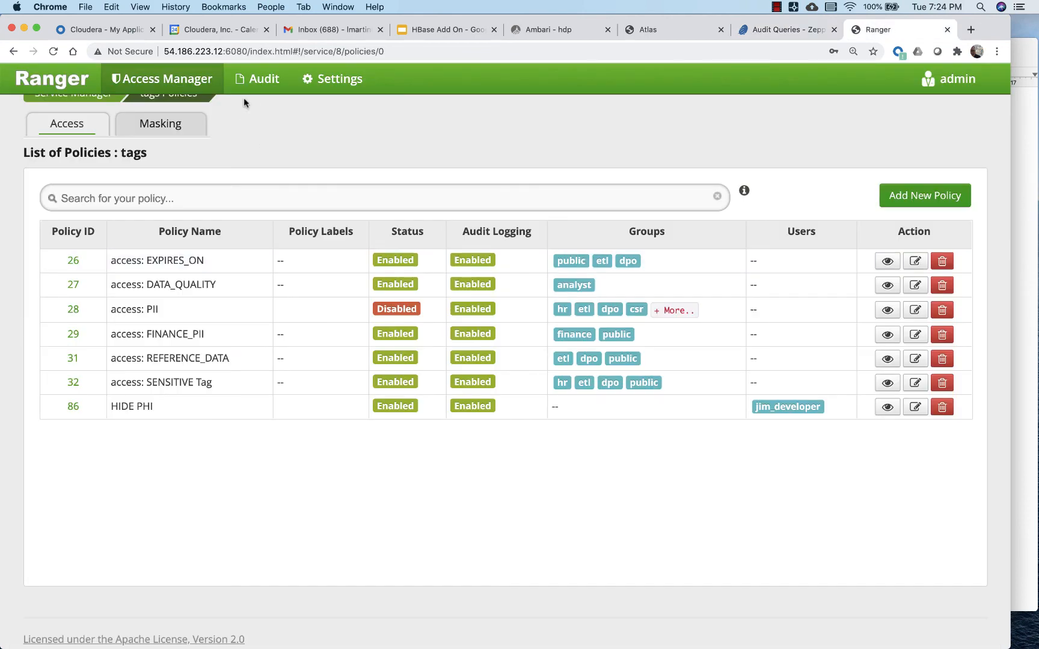
pyautogui.scroll(1, 248, 99)
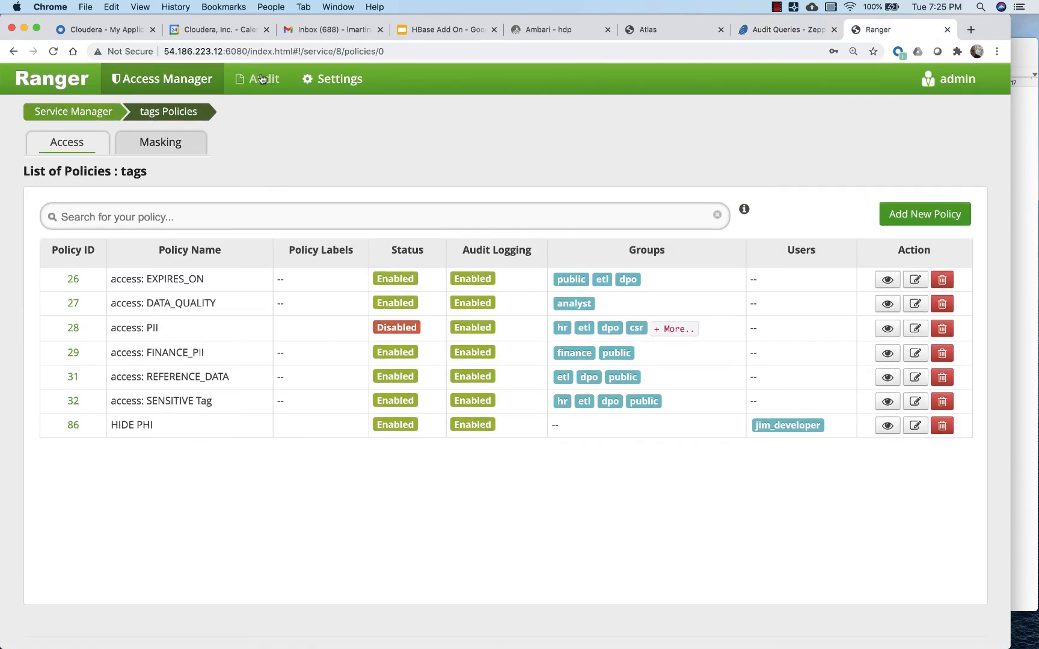
pyautogui.click(262, 79)
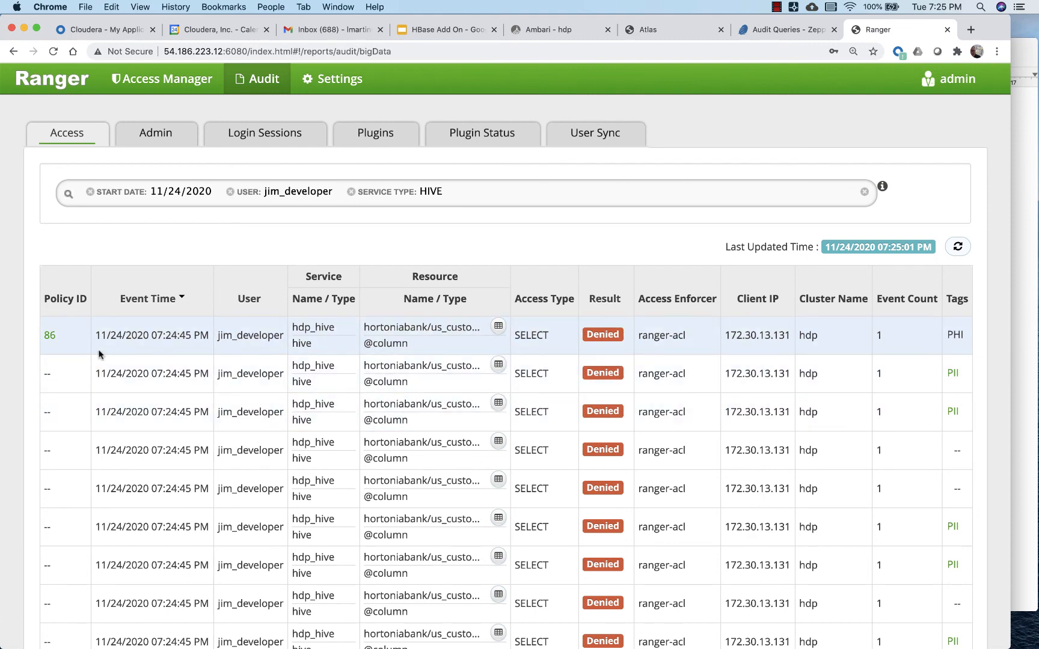
# Open the policy details from the PHI-tagged audit entry, examine the service name, policy name and deny condition, and close them.
pyautogui.click(48, 335)
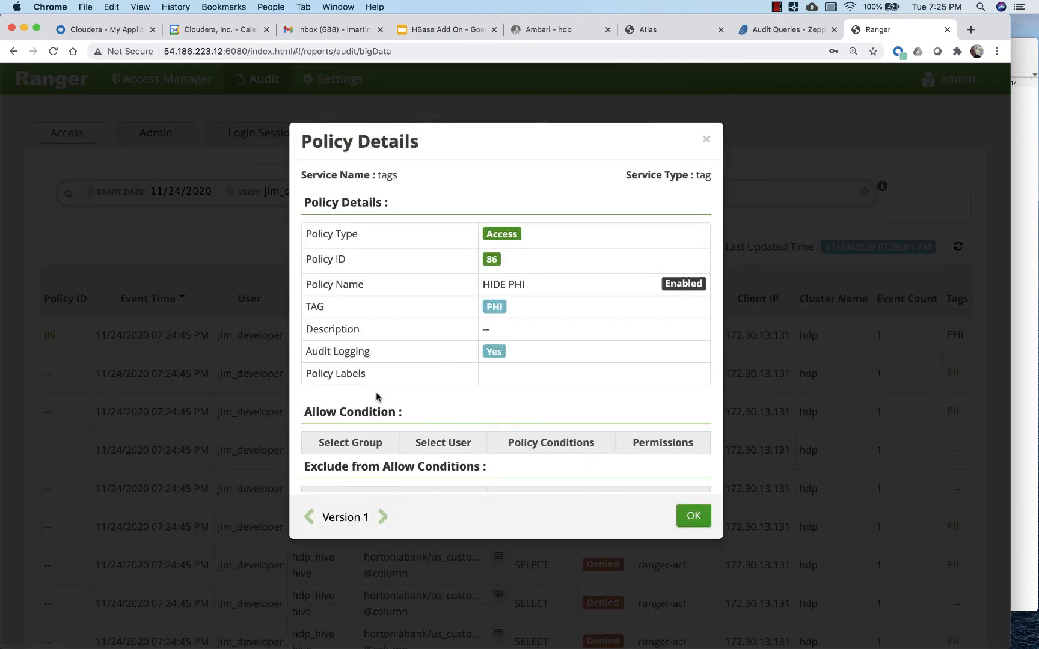
pyautogui.moveTo(530, 288); pyautogui.dragTo(491, 290)
pyautogui.doubleClick(389, 178)
pyautogui.scroll(-3, 418, 263)
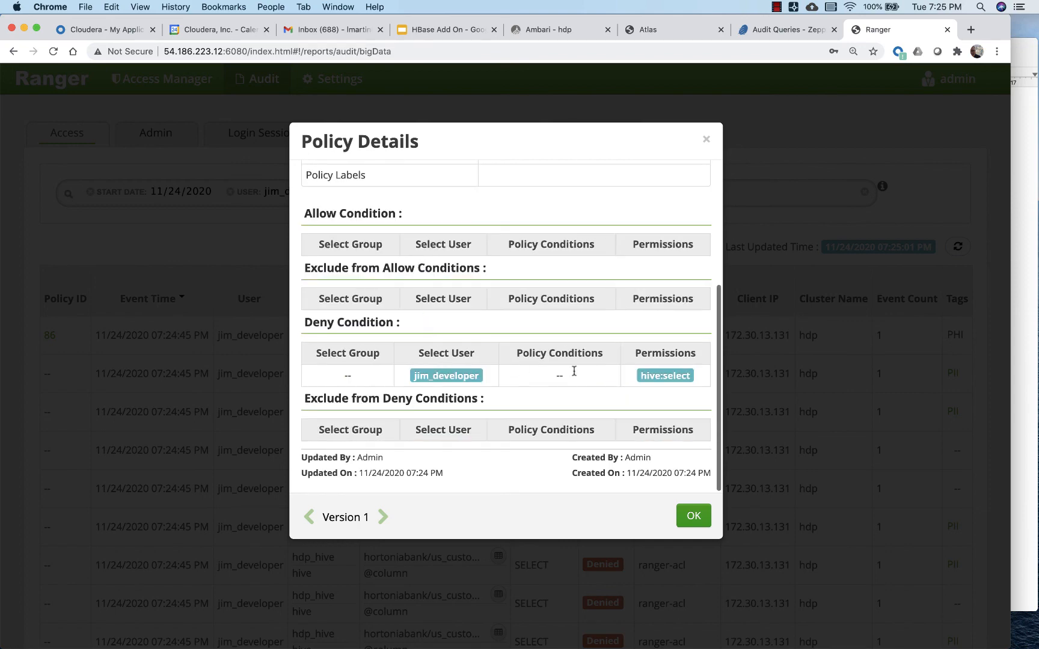
pyautogui.scroll(3, 465, 288)
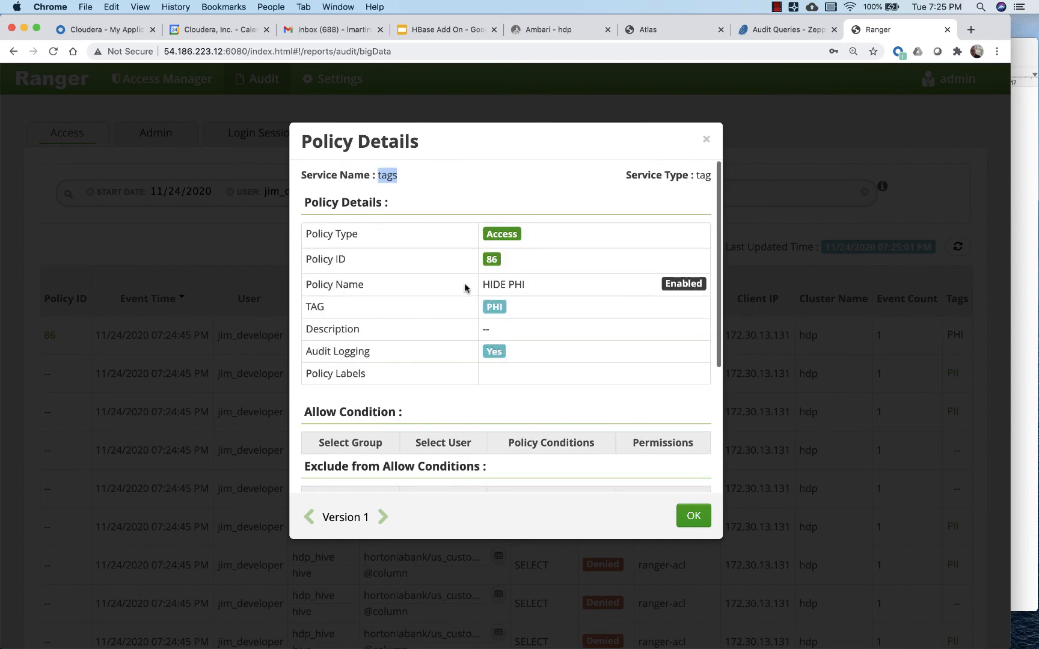
pyautogui.click(695, 516)
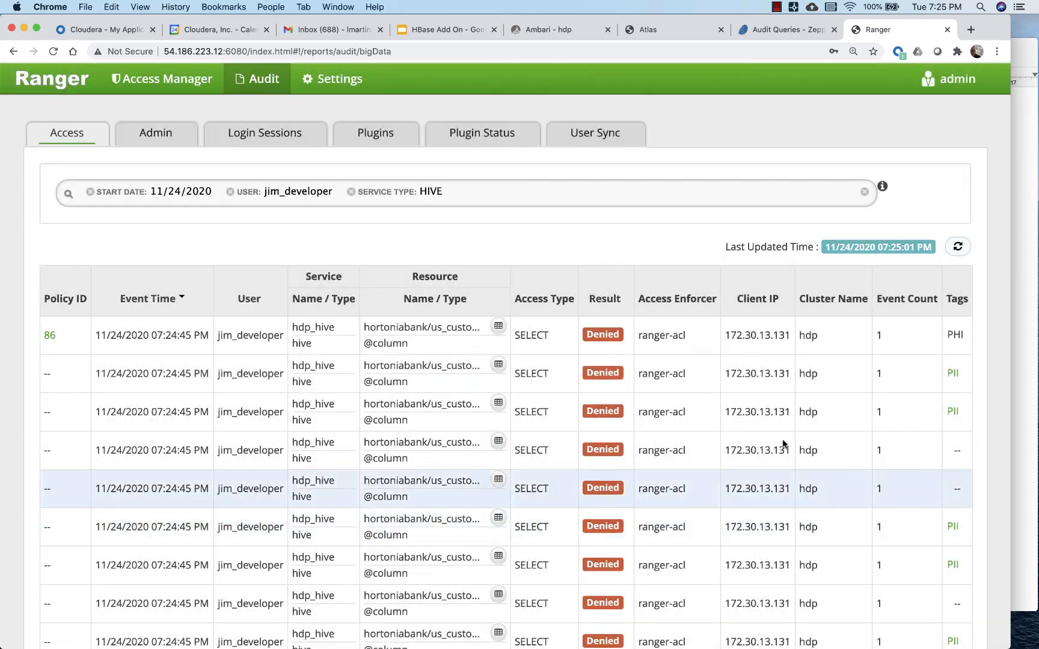
# Switch to the TextEdit notes, mark the tag-based restriction use case as "— DONE", and end the bullet list.
pyautogui.click(1018, 376)
pyautogui.click(615, 468)
pyautogui.write('00-')
pyautogui.press('BackSpace')
pyautogui.press('BackSpace')
pyautogui.press('BackSpace')
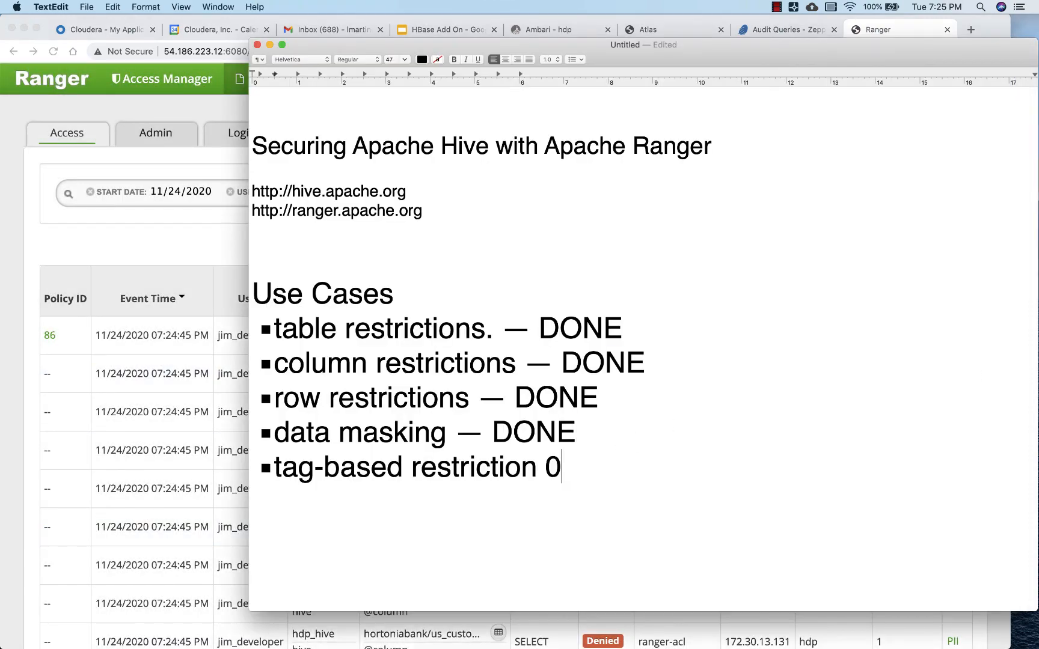
pyautogui.write('-- DON')
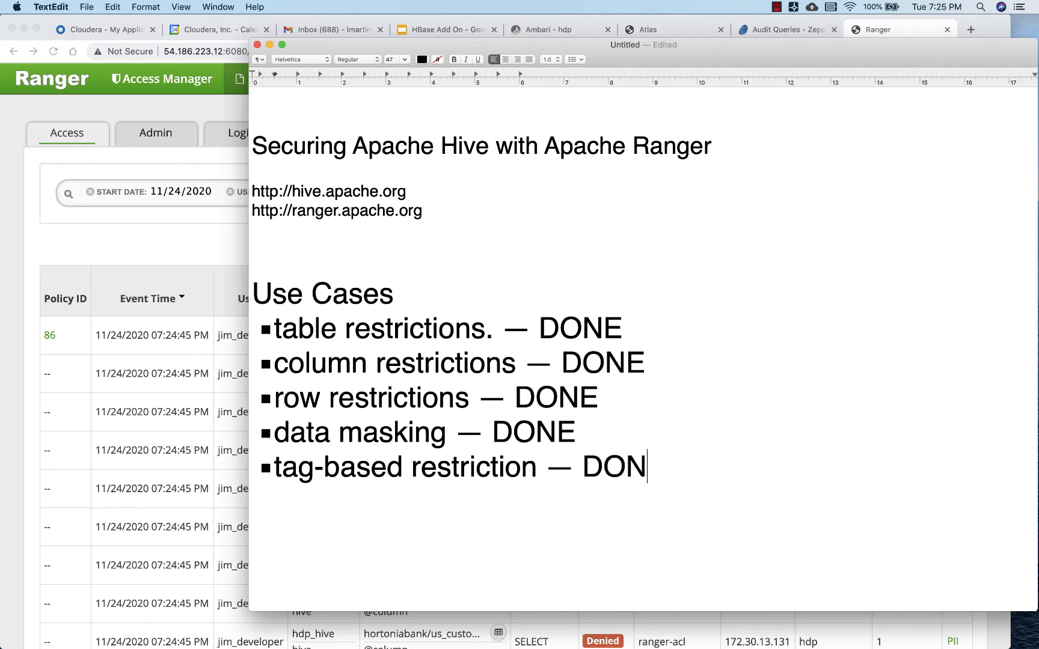
pyautogui.write('E')
pyautogui.press('Return')
pyautogui.press('Return')
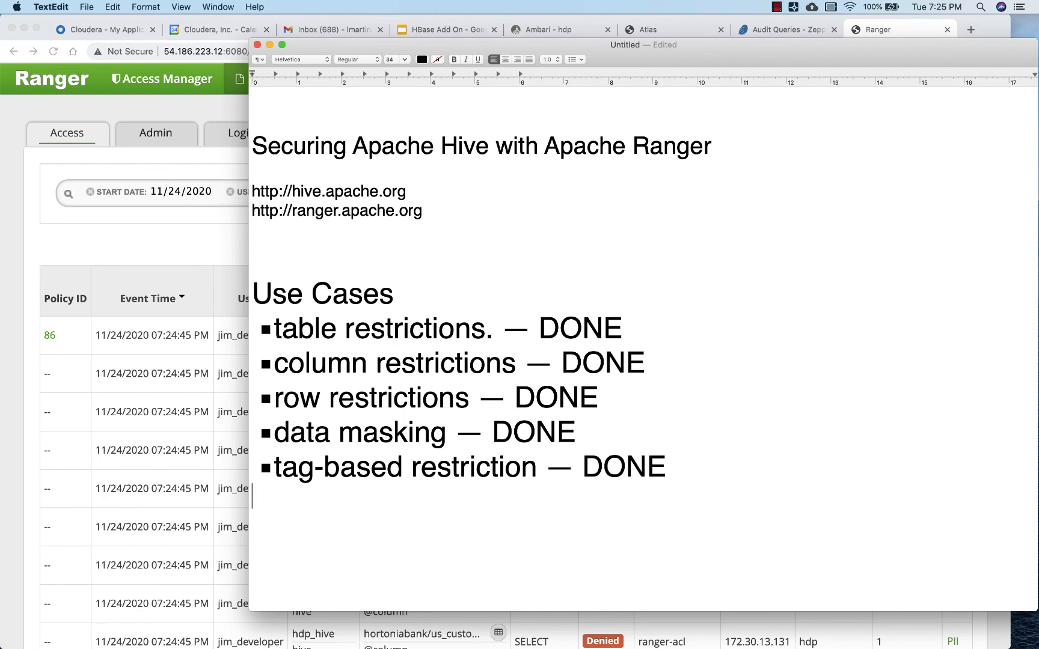